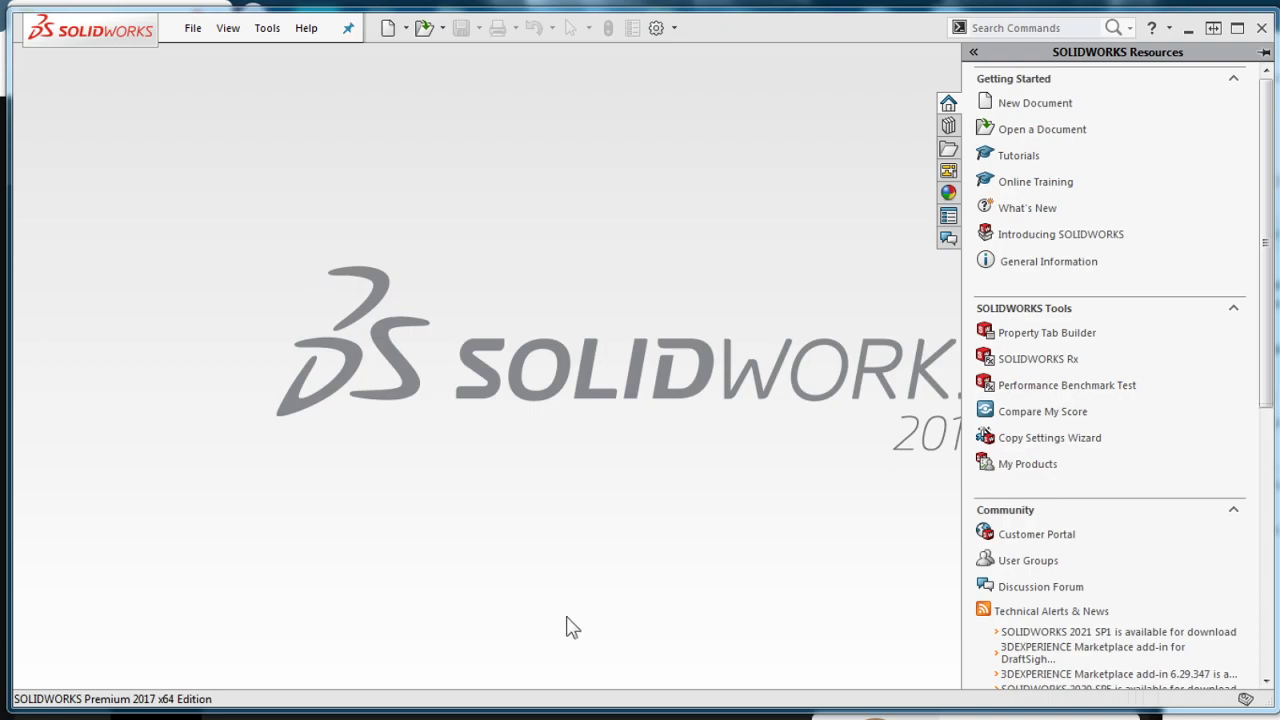
Switch from the SOLIDWORKS start window to the Google Meet call in Chrome
click(156, 714)
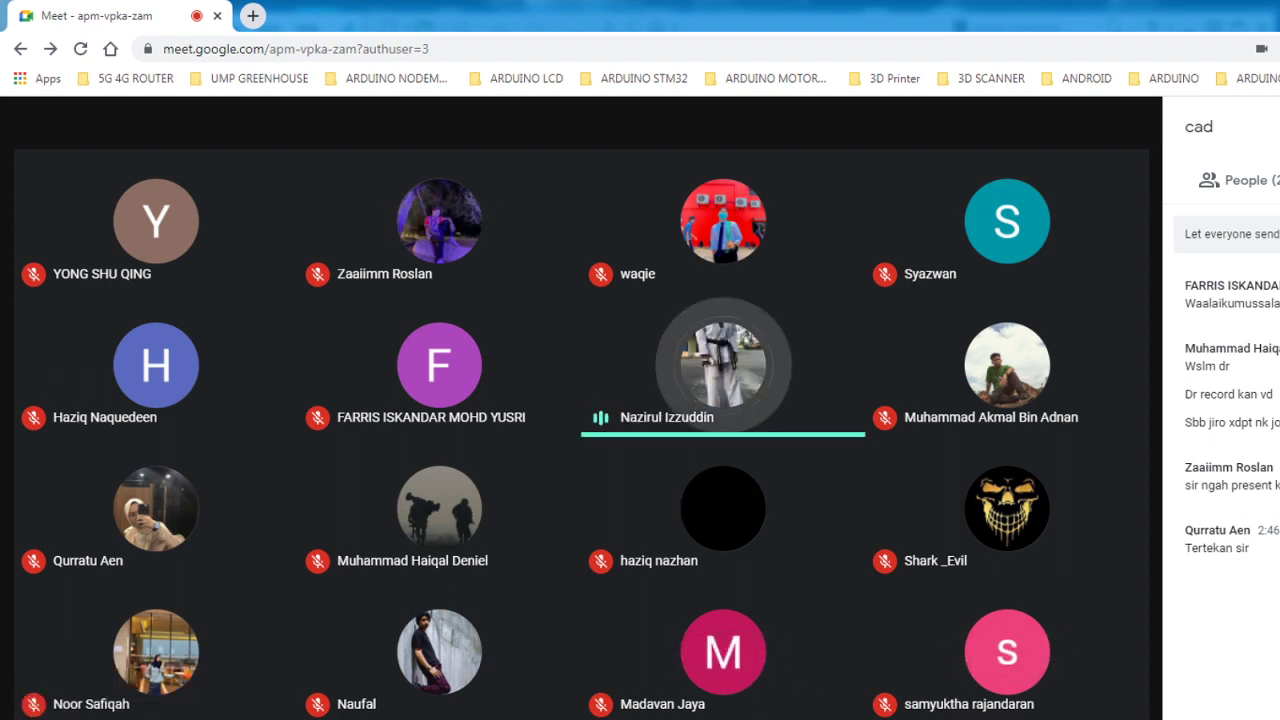
Present the entire Screen 1 in Google Meet, then return to SOLIDWORKS
click(1036, 718)
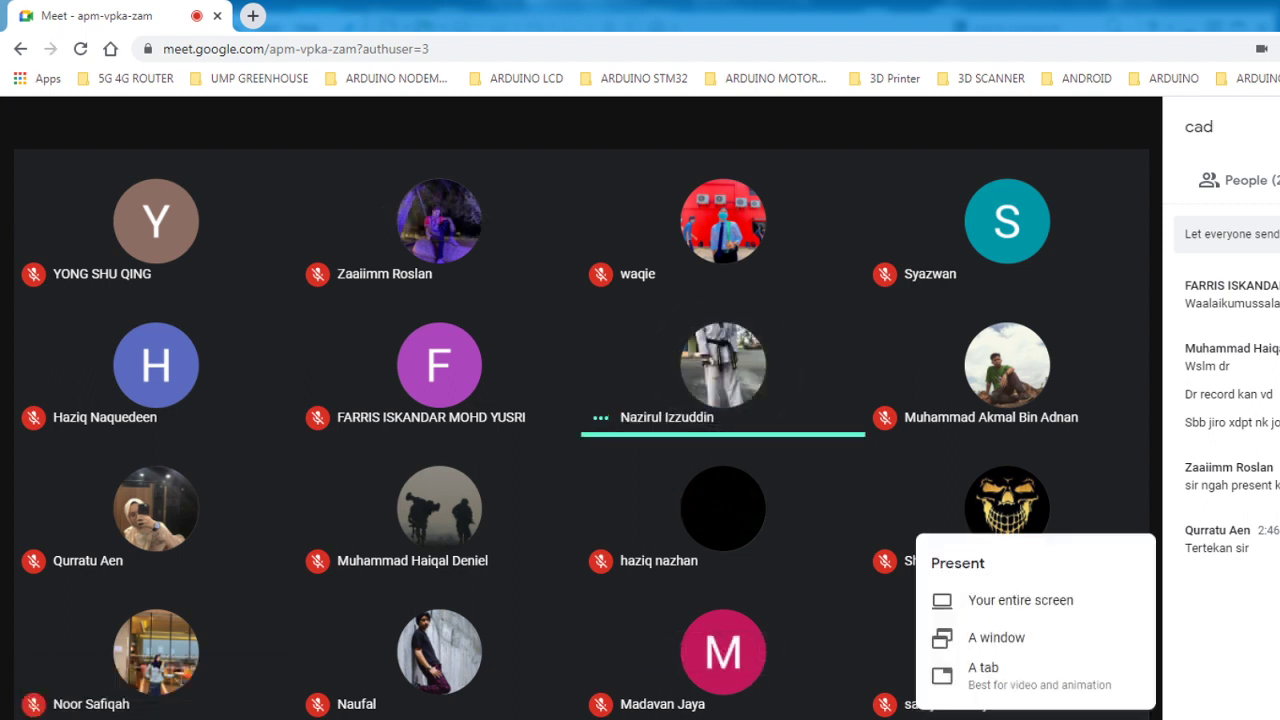
click(1006, 606)
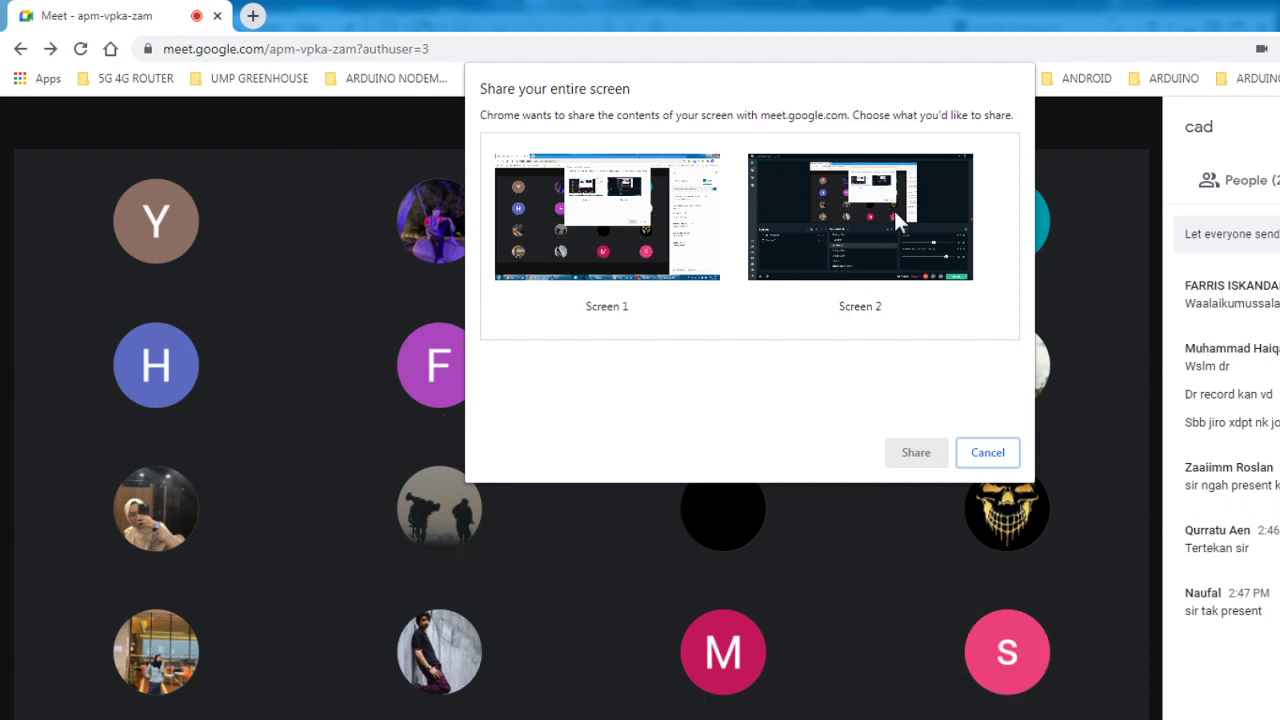
click(676, 222)
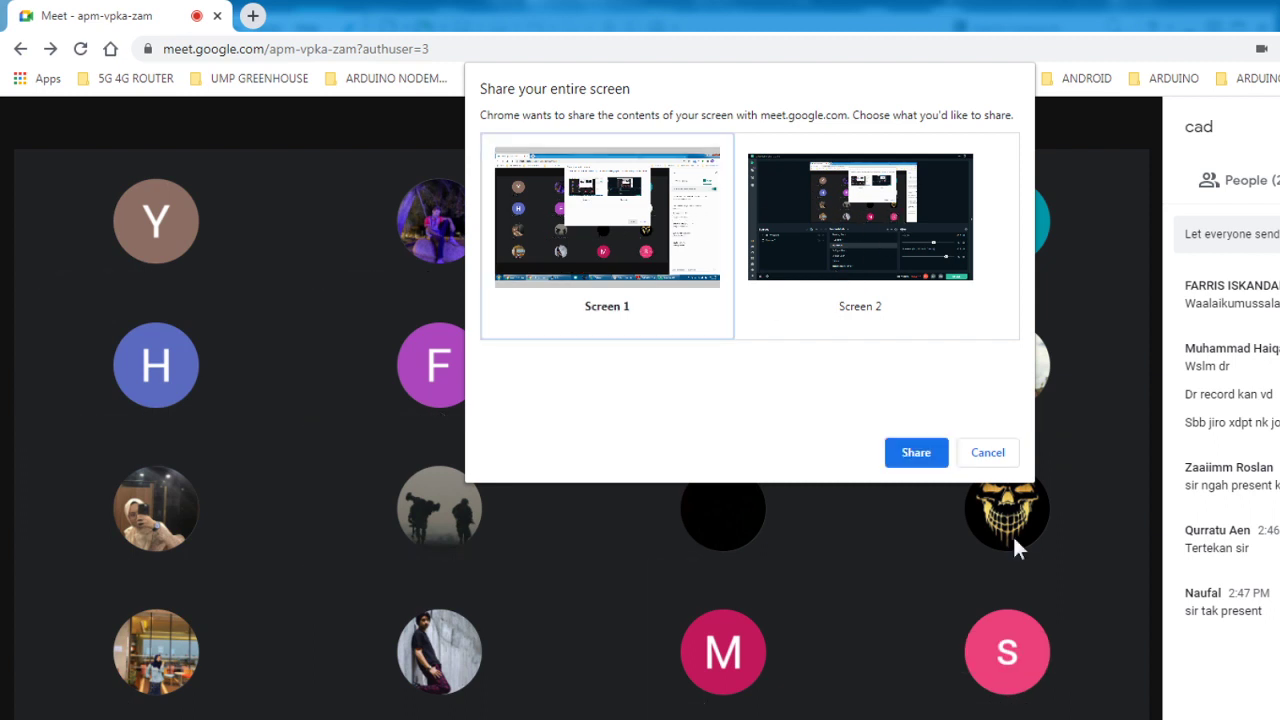
click(914, 455)
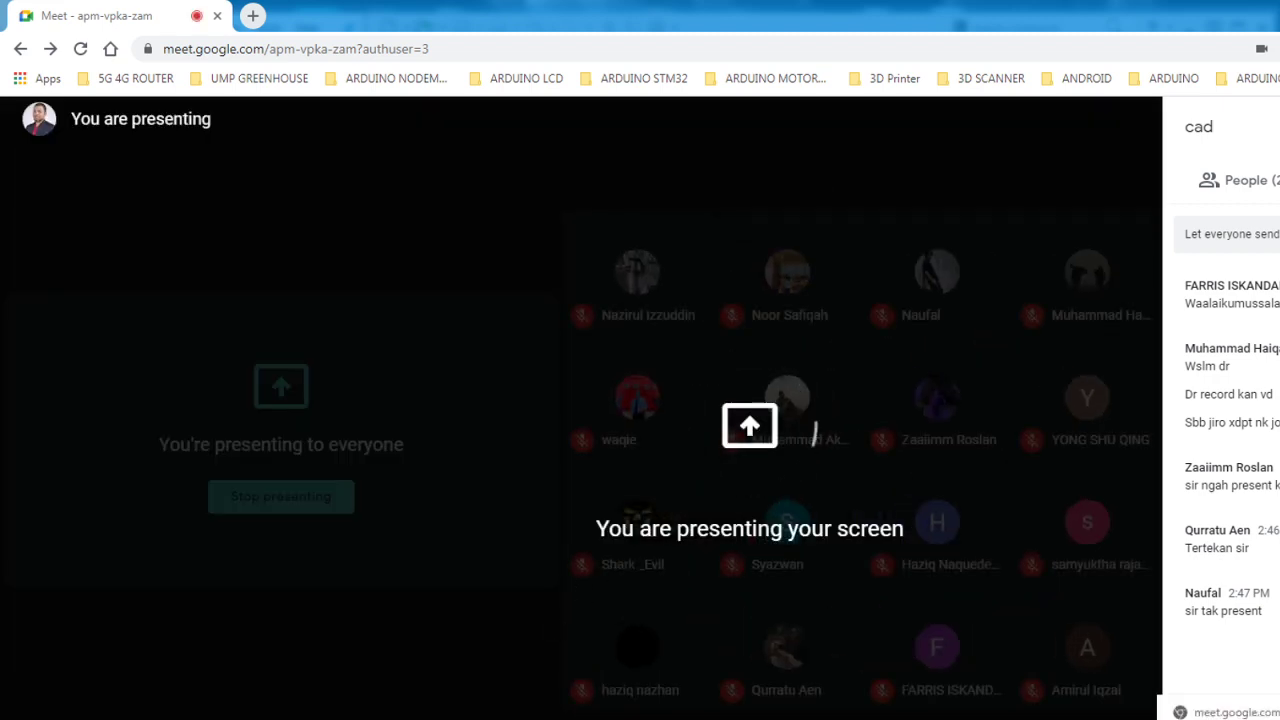
key(alt+Tab)
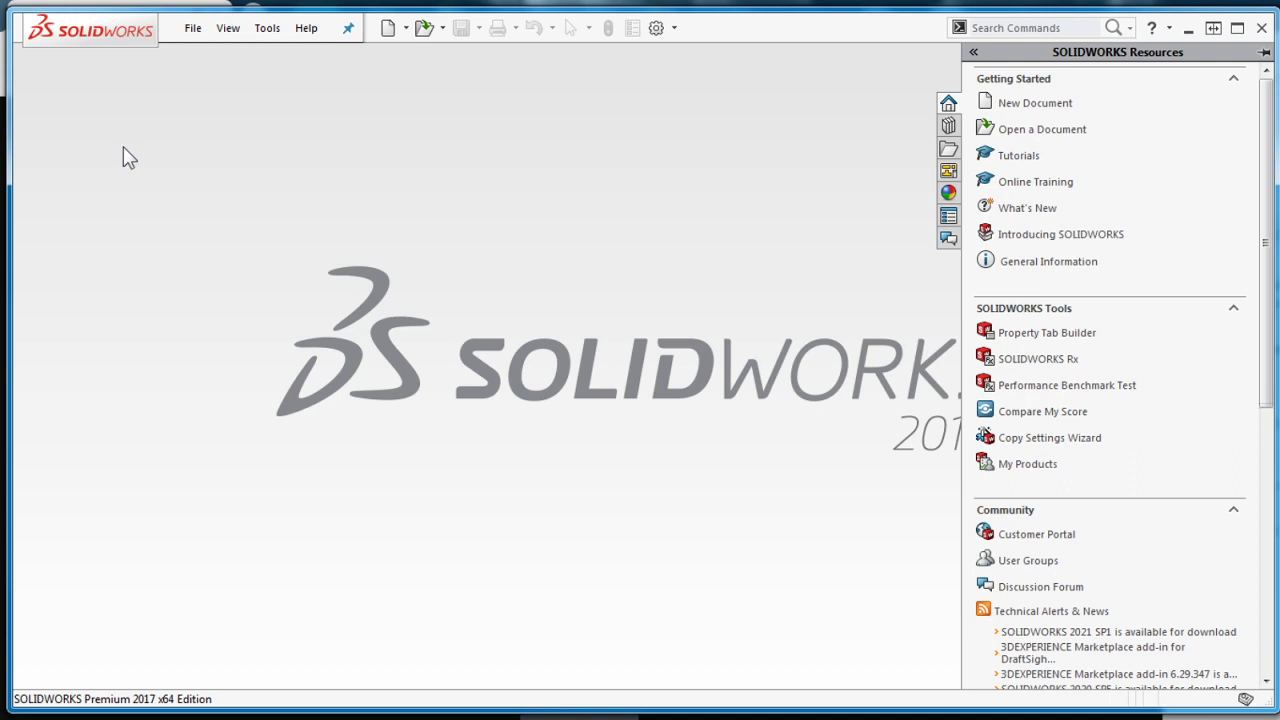
Create a new Part document, Part1, through File > New
click(193, 30)
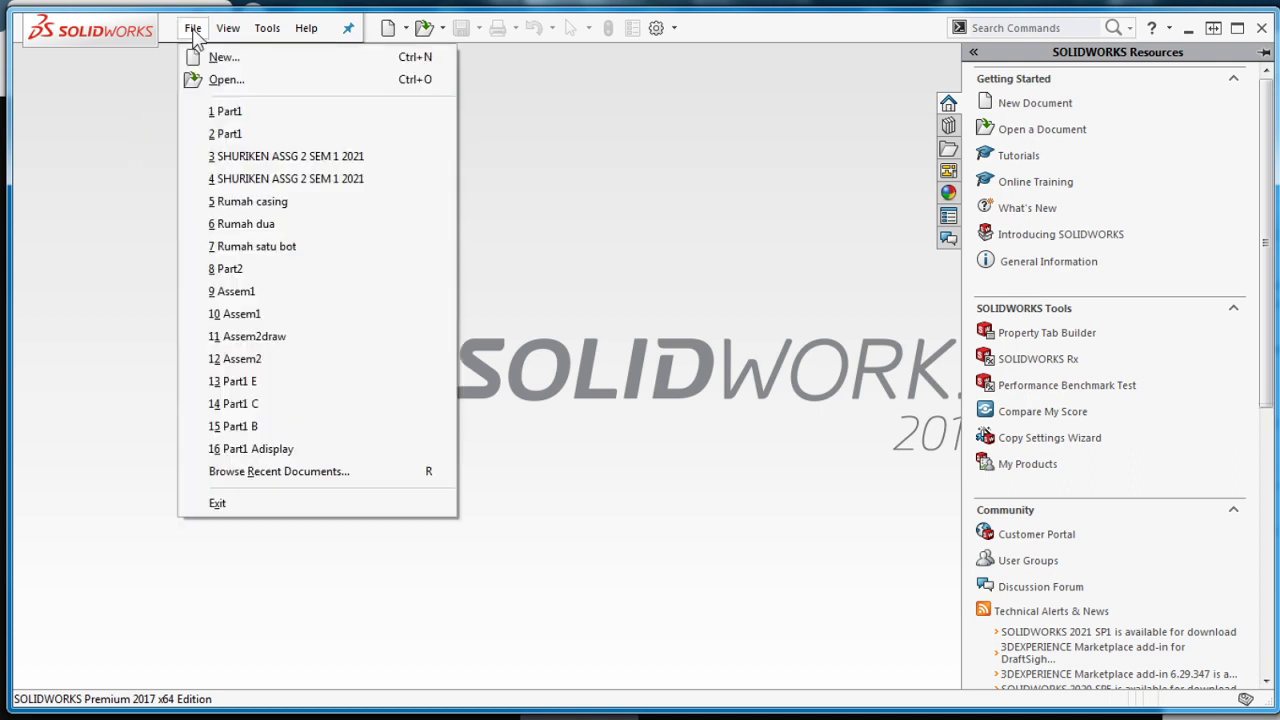
click(209, 57)
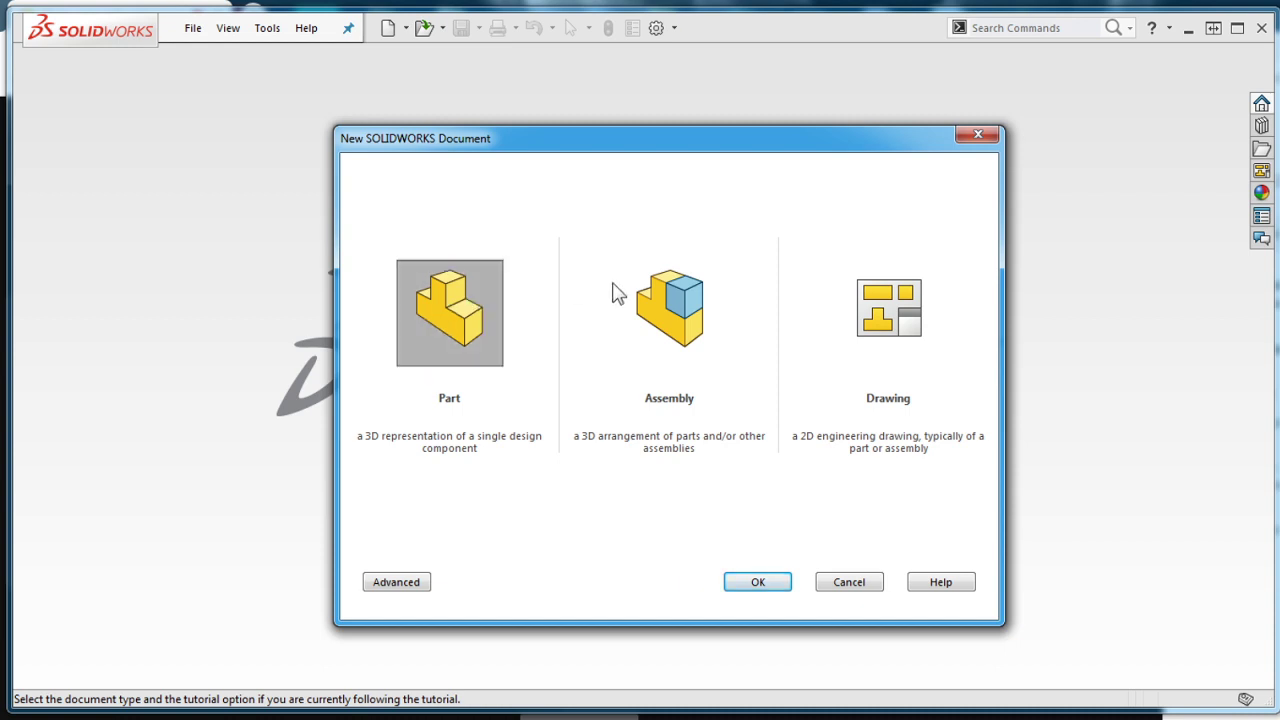
click(750, 580)
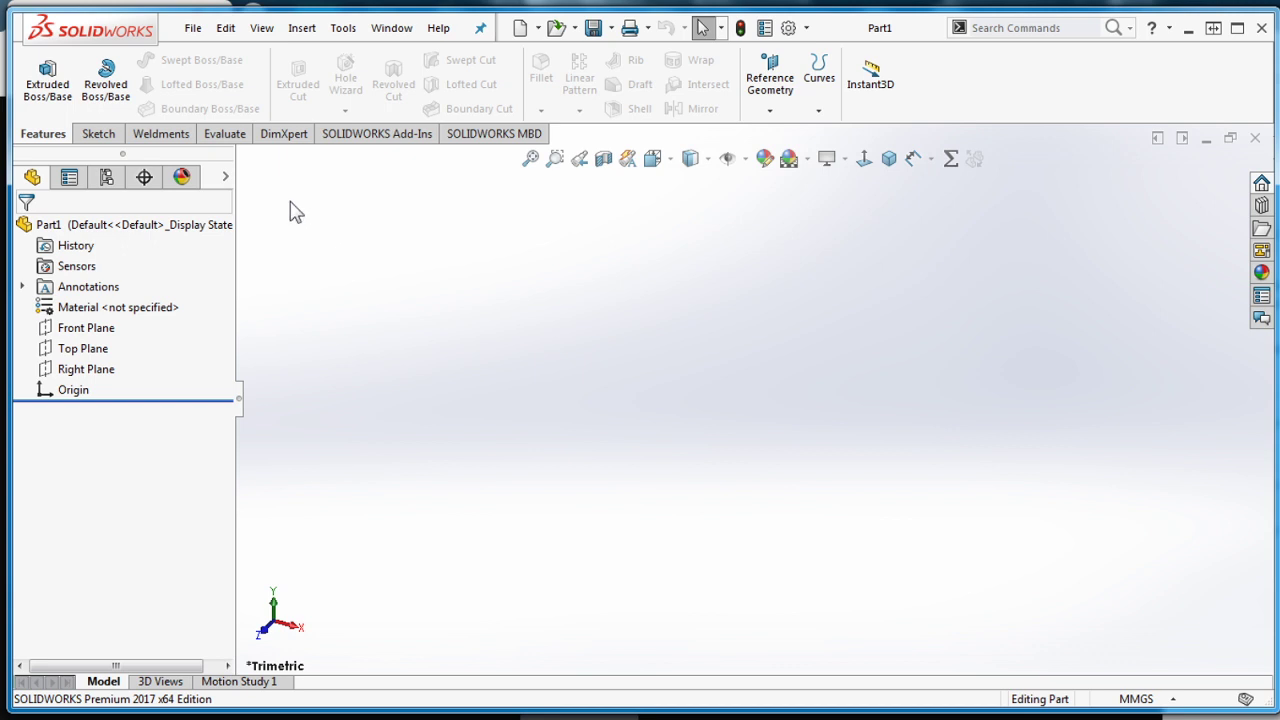
Show the Sketch tab of the CommandManager ribbon
click(98, 134)
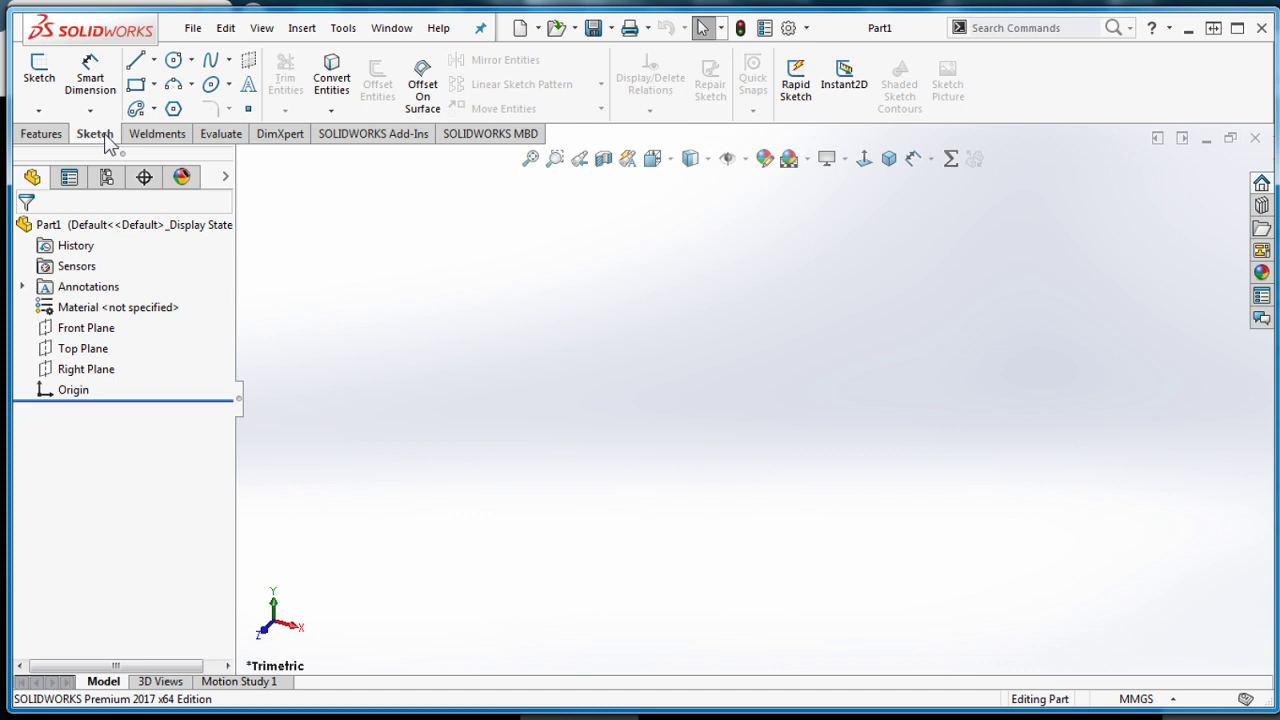
Admit the waiting guest into the Meet call and return to SOLIDWORKS Part1
key(alt+Tab)
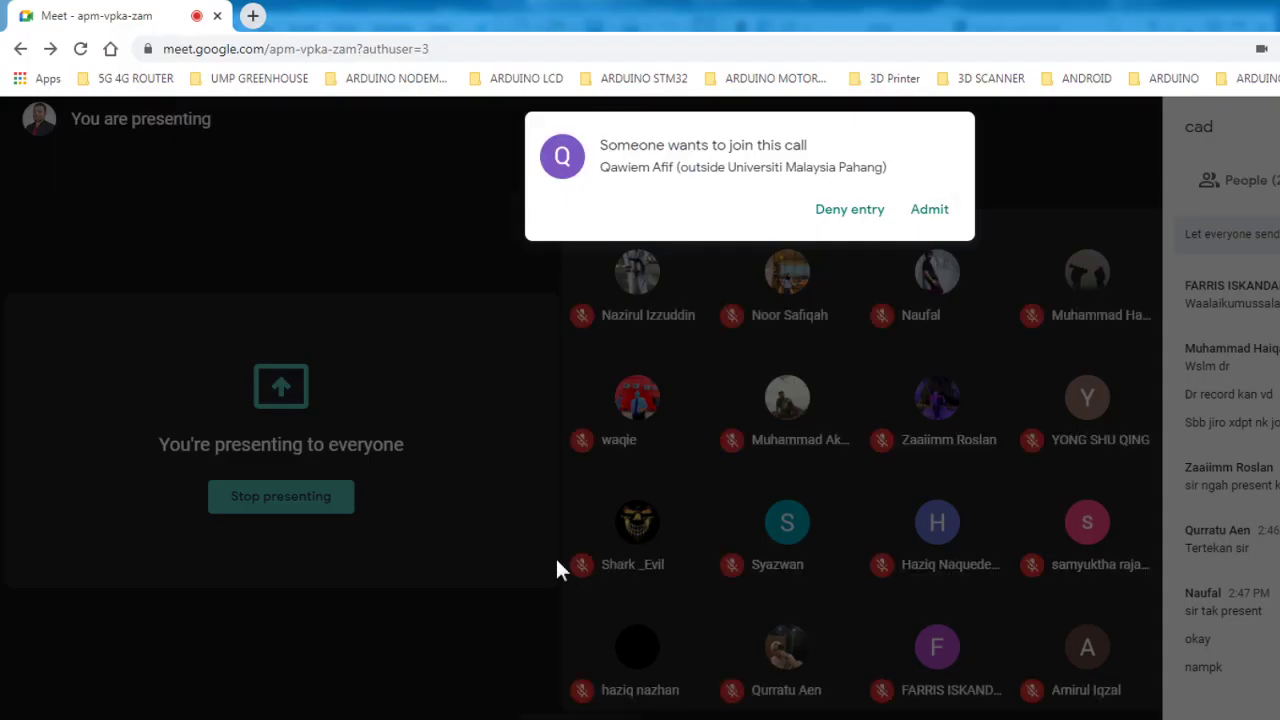
click(930, 210)
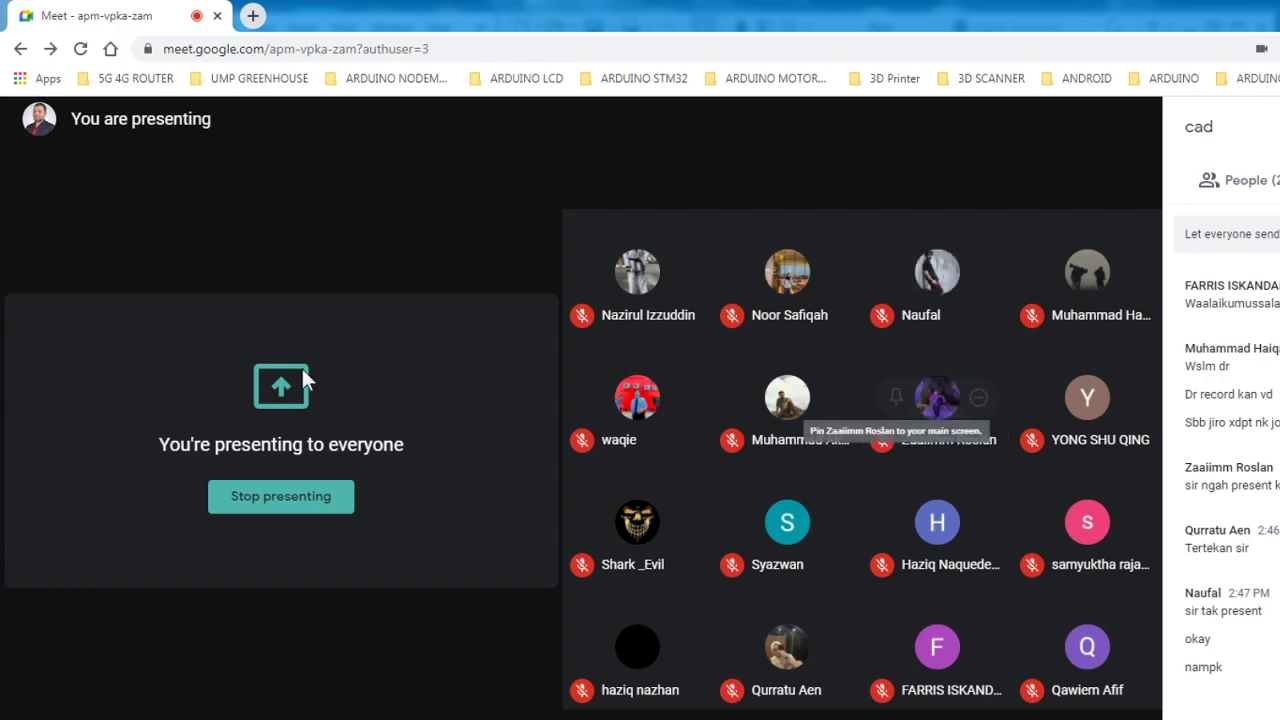
key(alt+Tab)
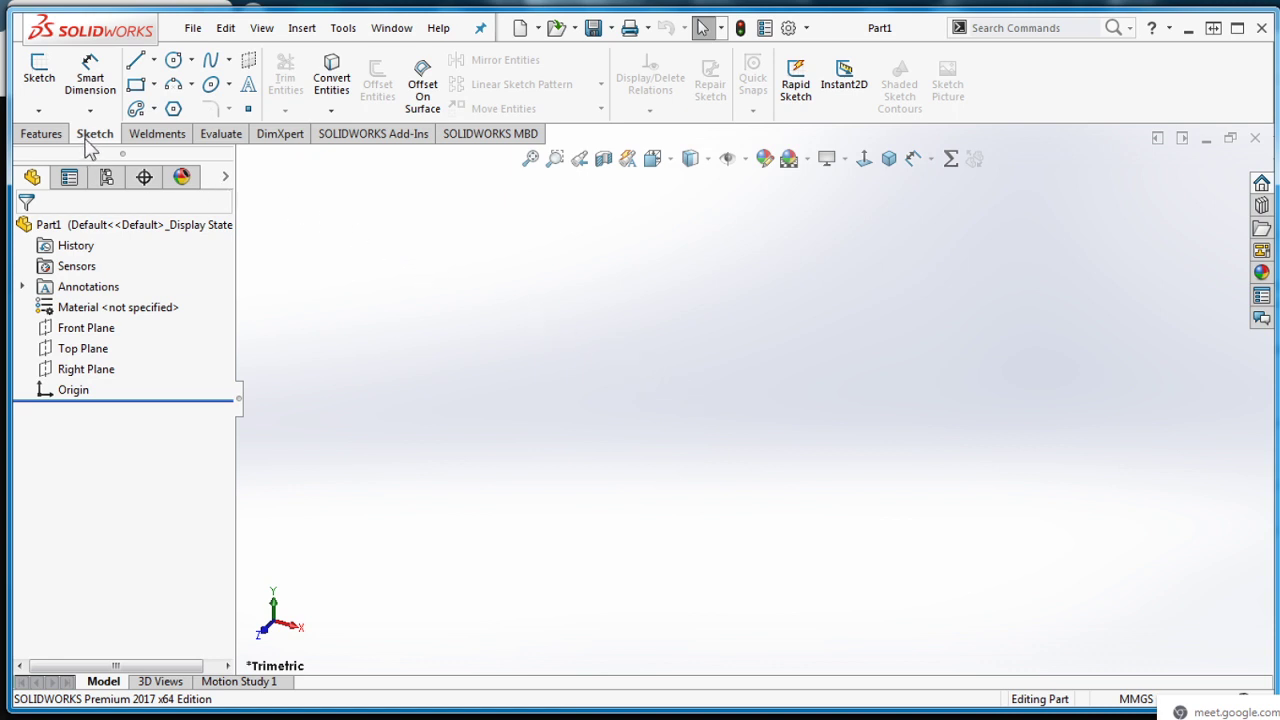
Begin a new sketch and place it on the Front Plane
click(38, 76)
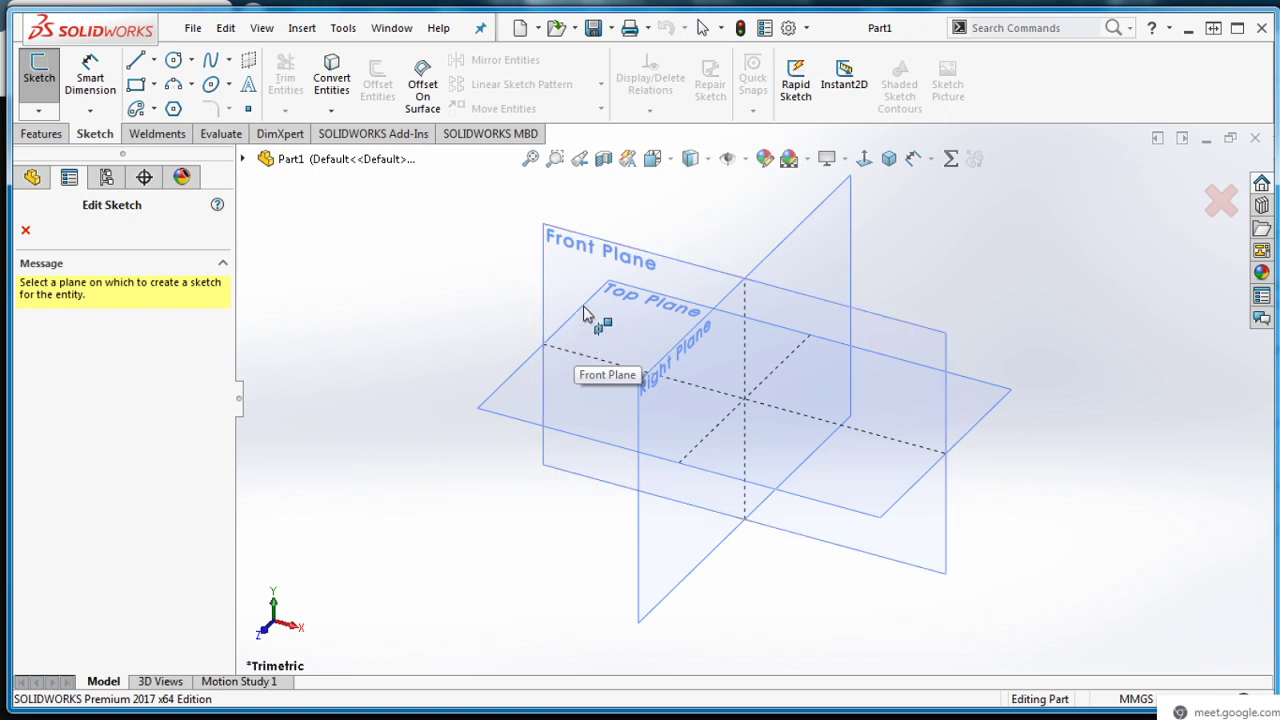
click(616, 268)
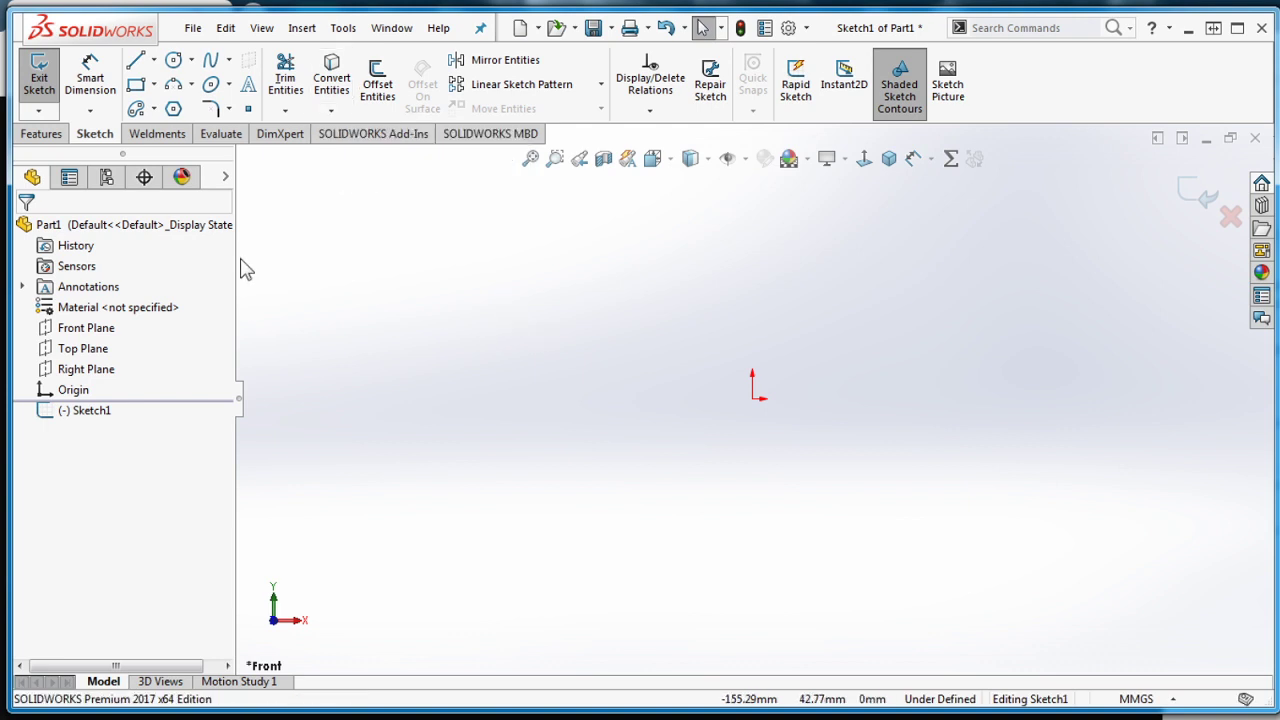
Draw four lines from the origin right, down, left and back up, closing a rectangle
click(137, 62)
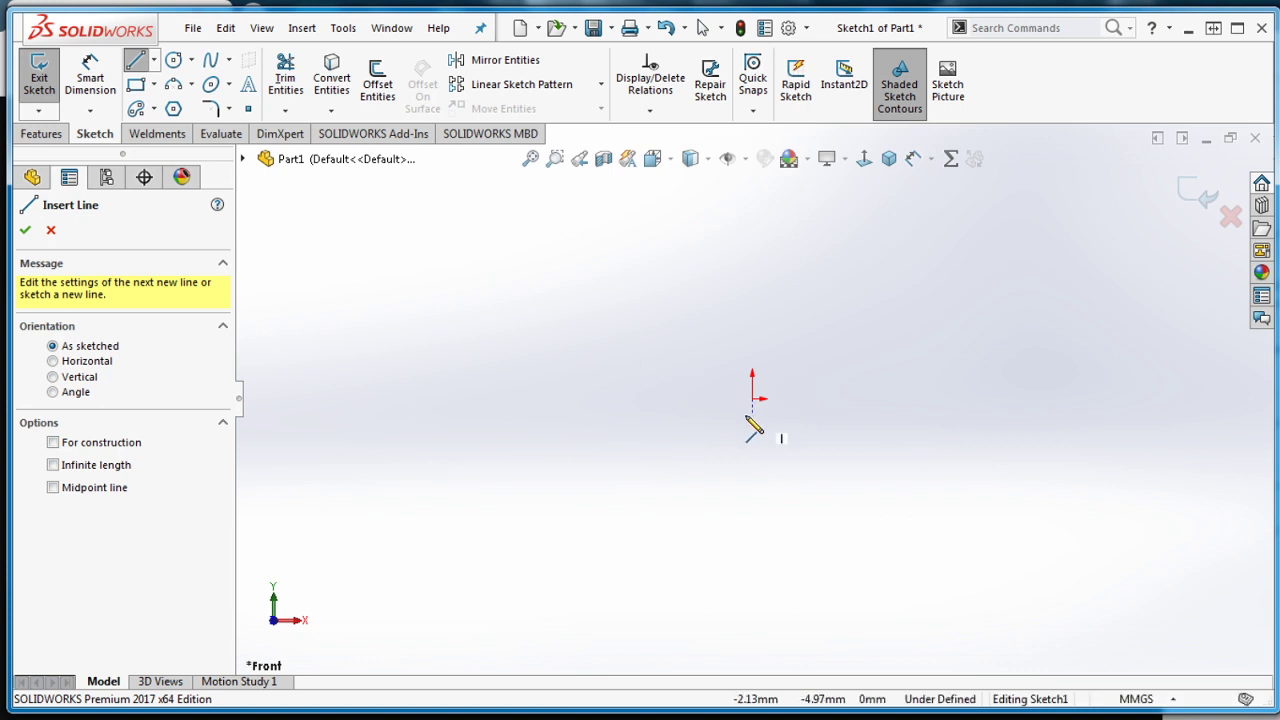
click(753, 398)
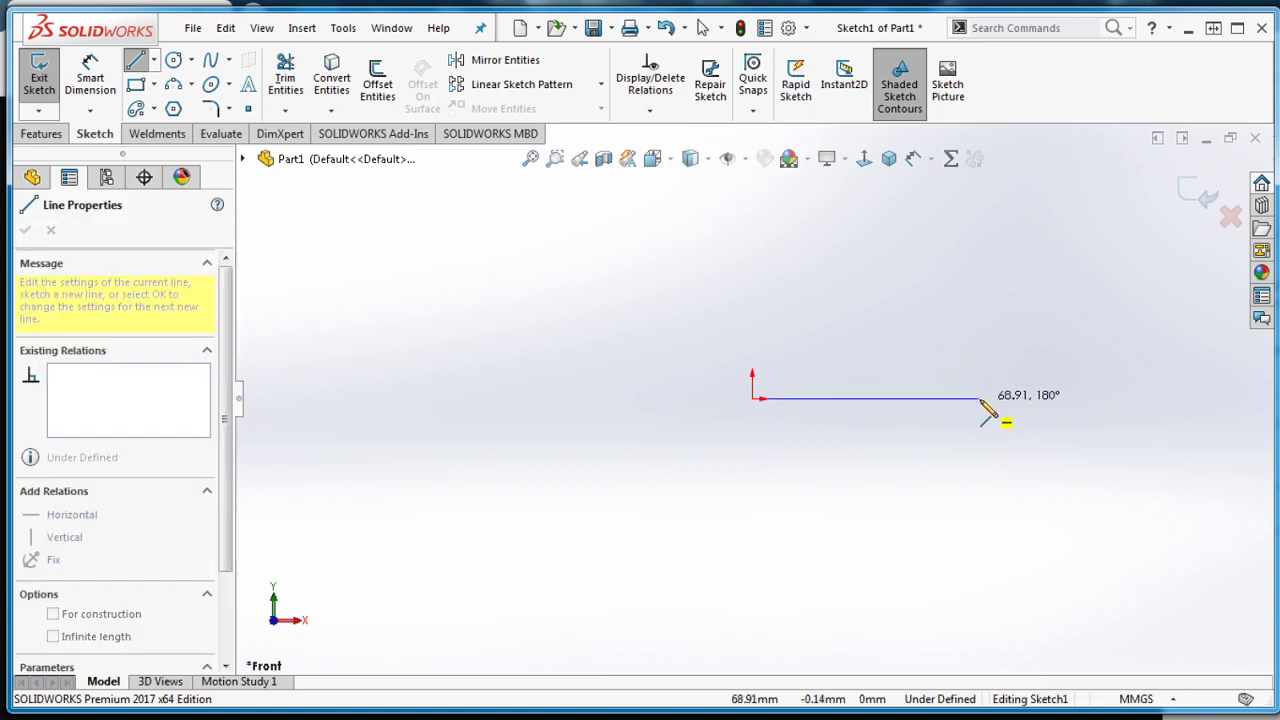
click(980, 398)
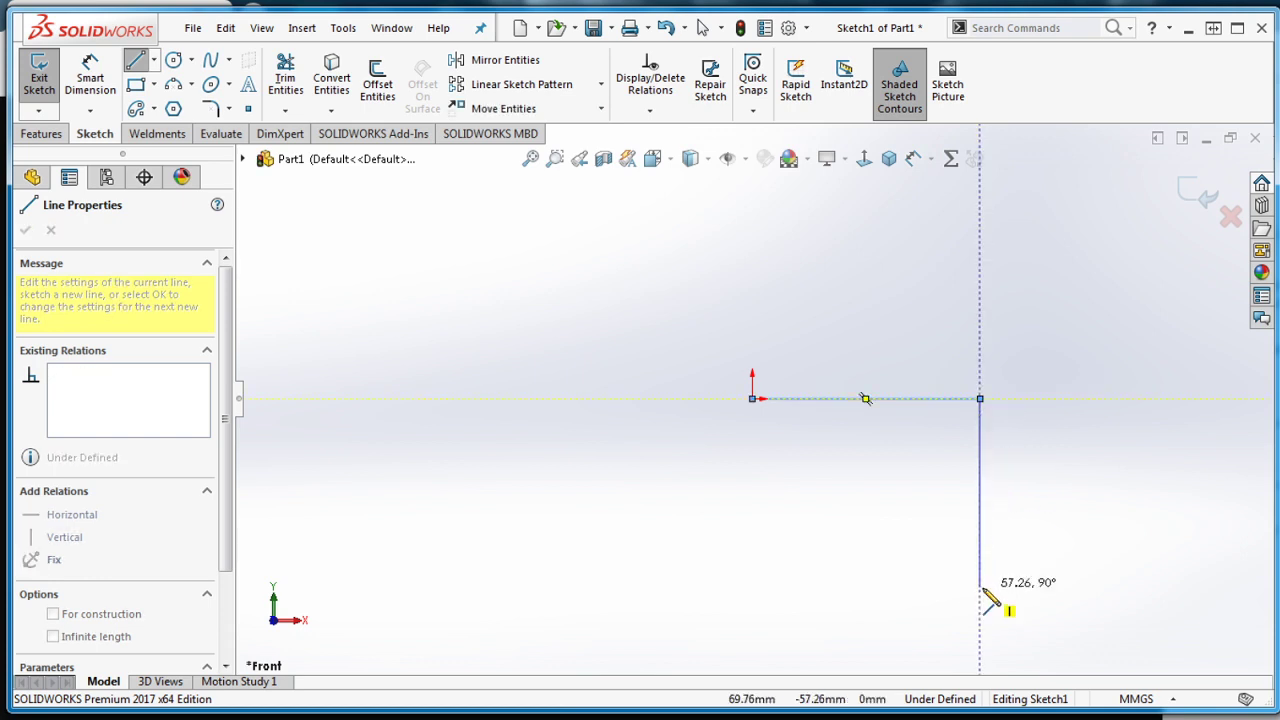
click(980, 587)
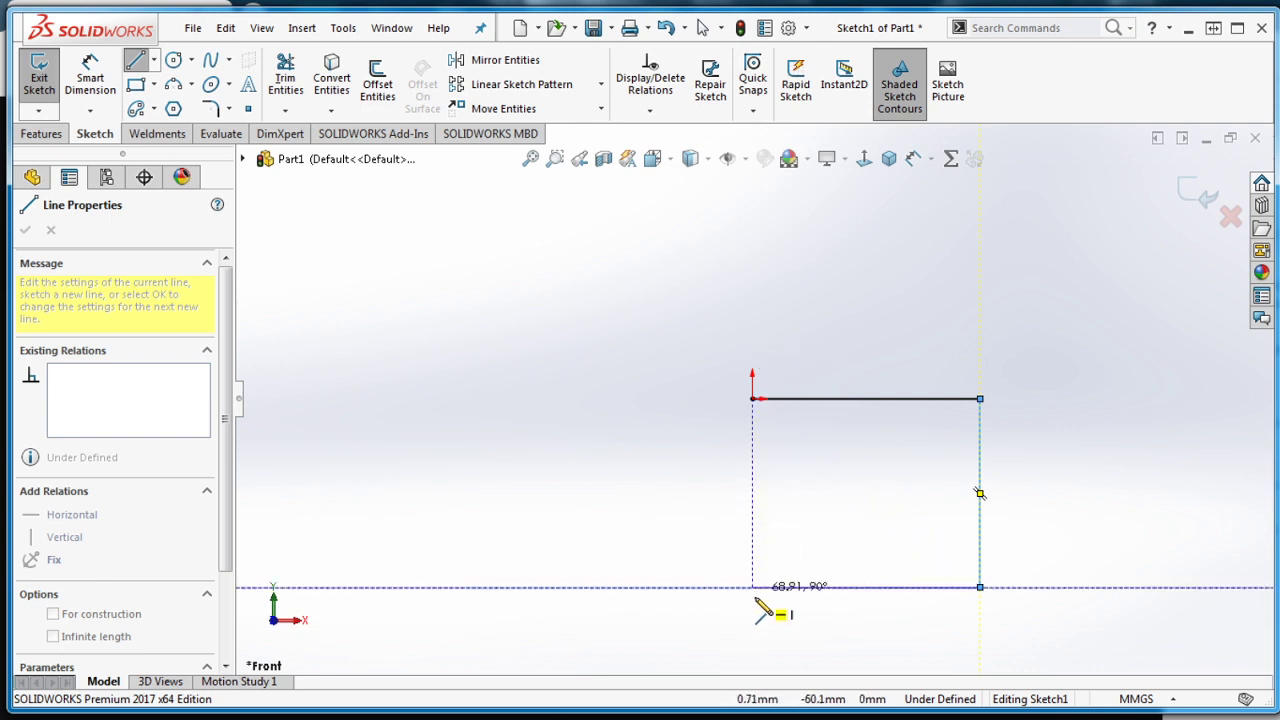
click(752, 587)
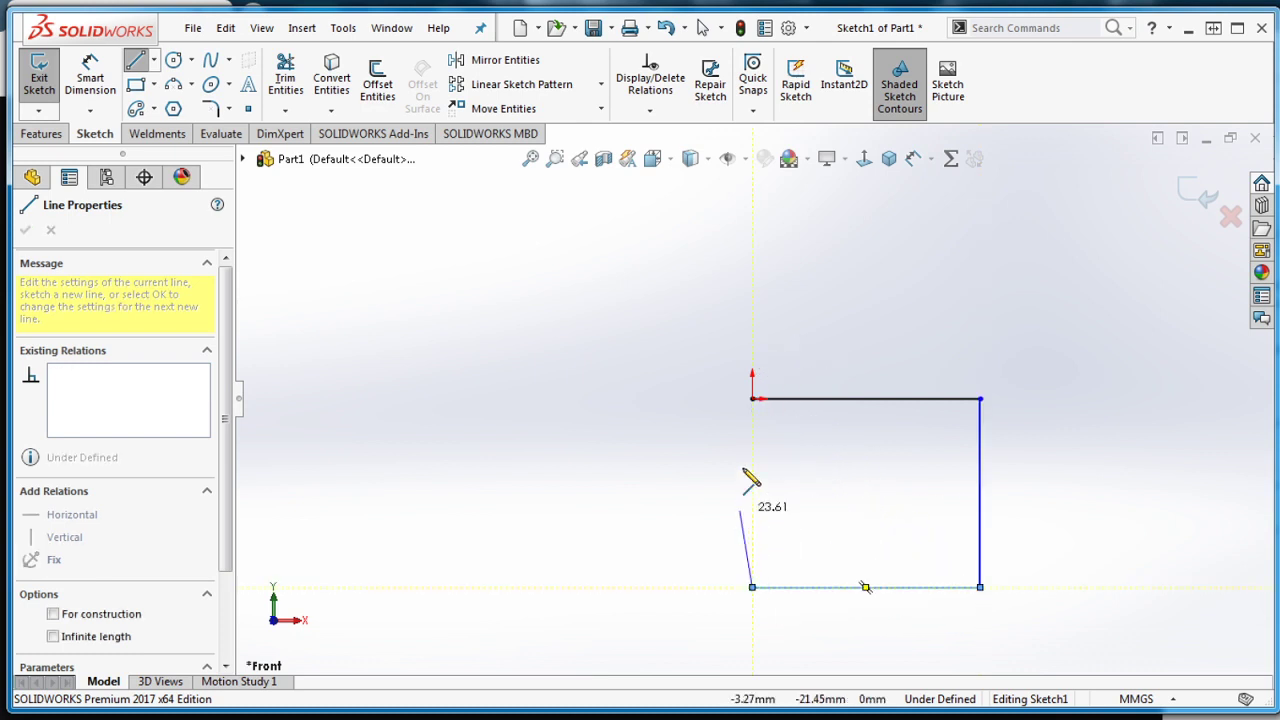
click(752, 399)
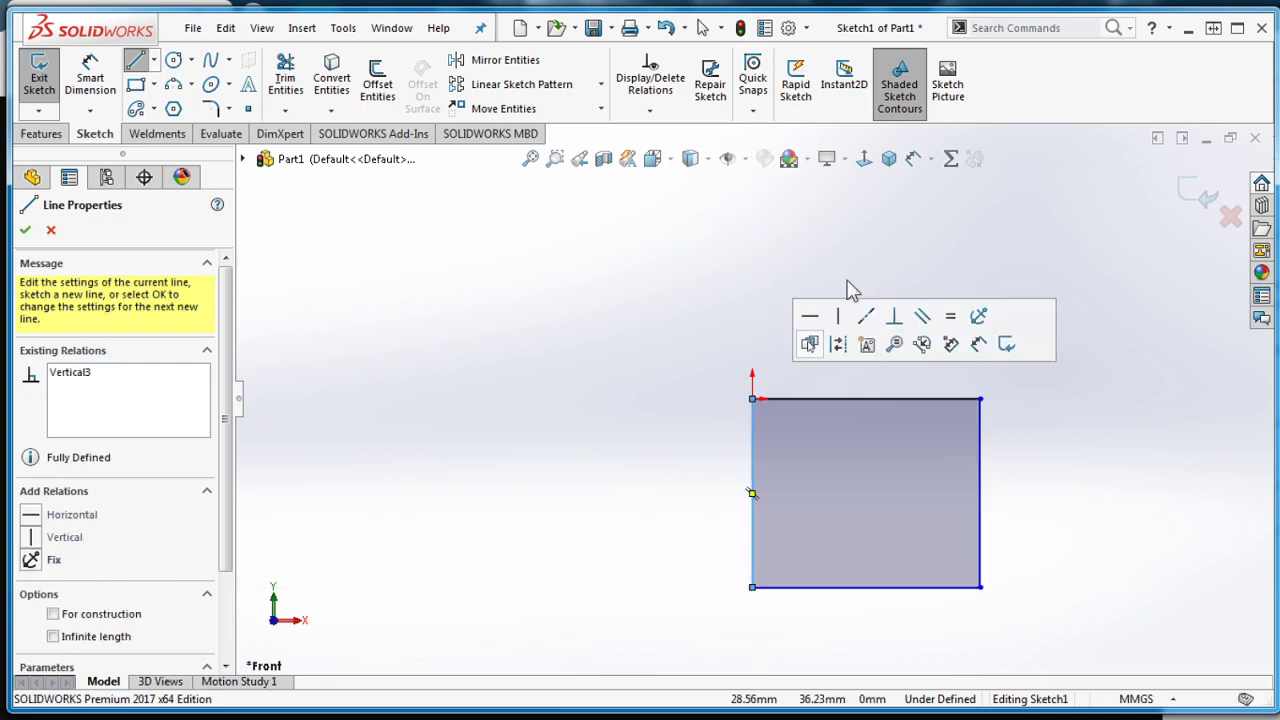
key(Escape)
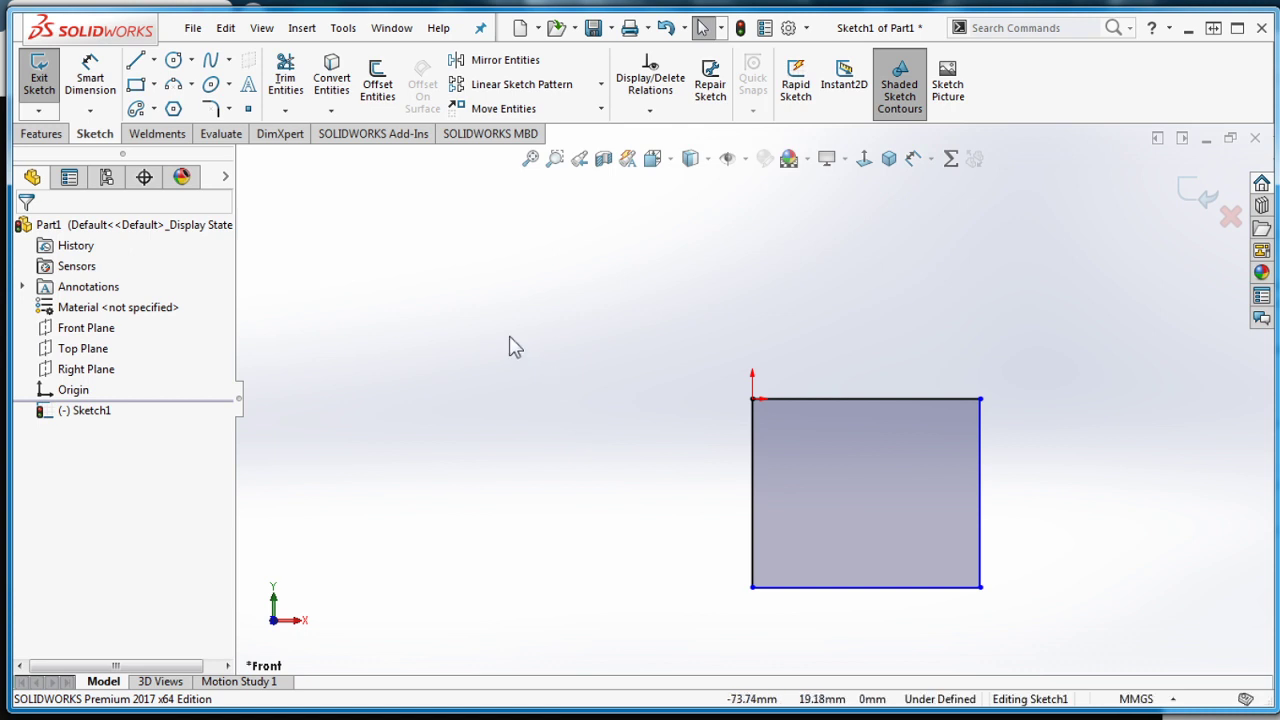
Dimension the square's top side and right side to 100 mm each
click(88, 86)
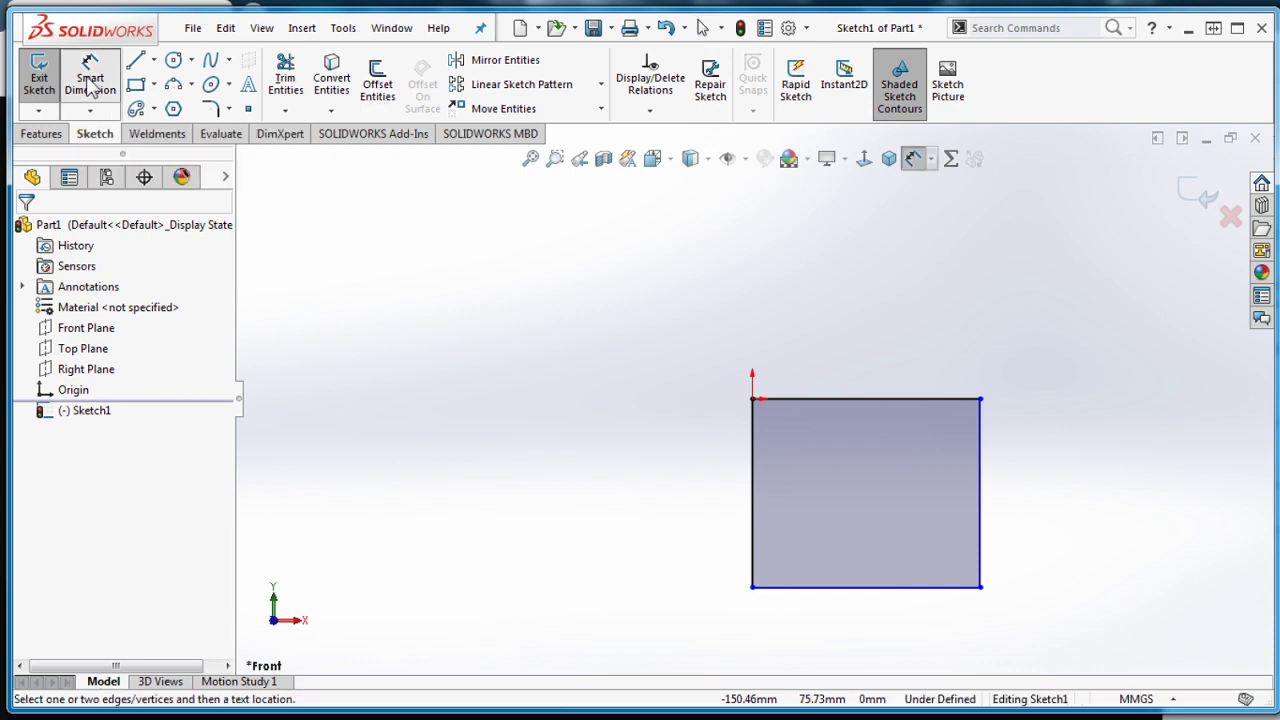
click(850, 400)
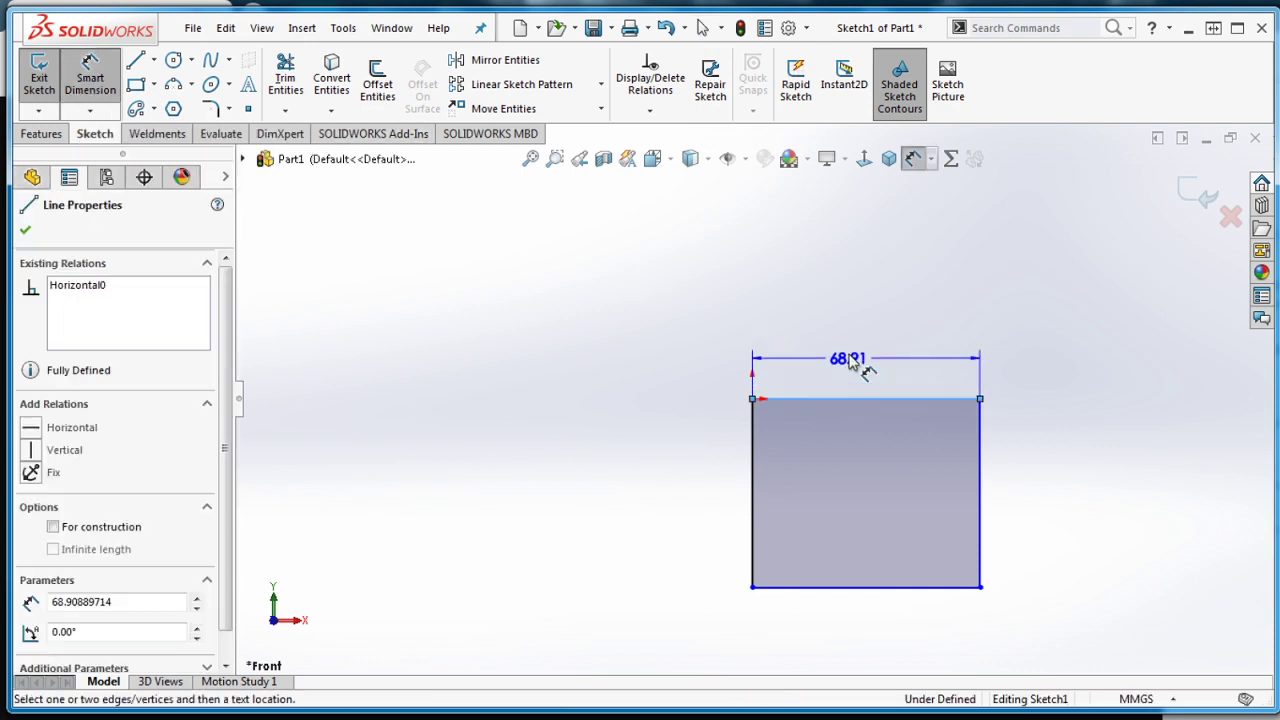
click(855, 350)
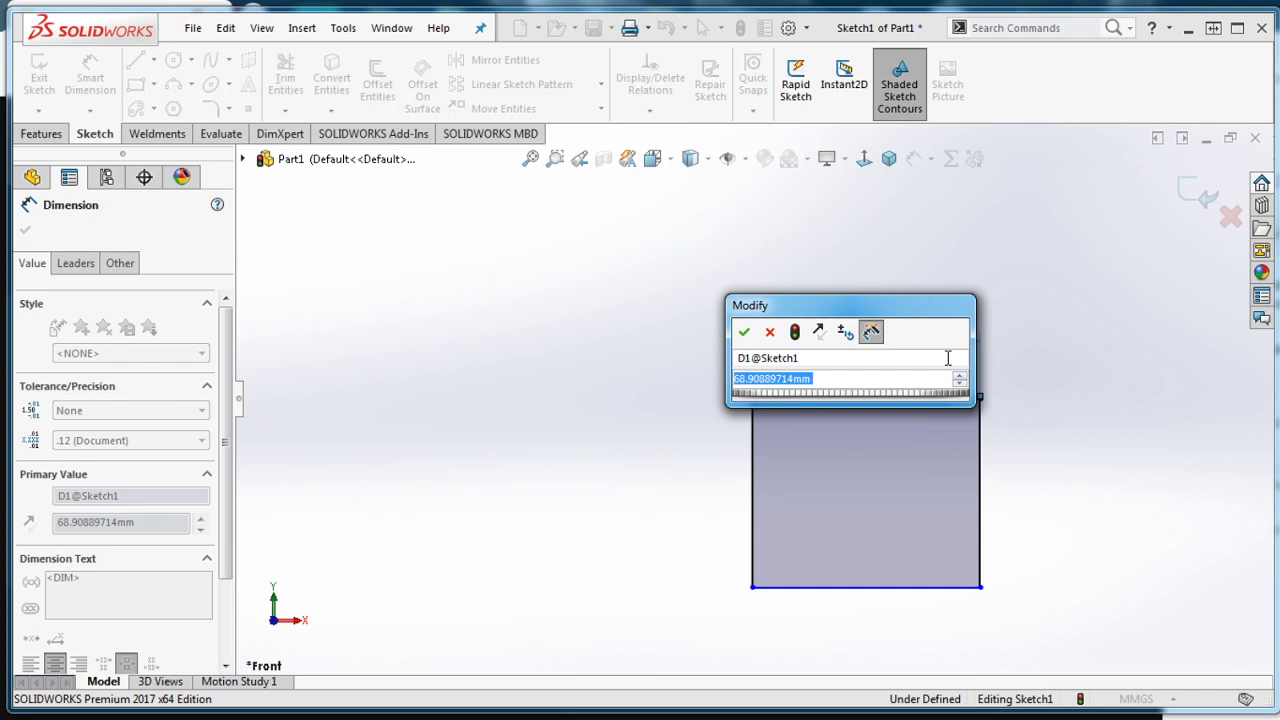
text(100)
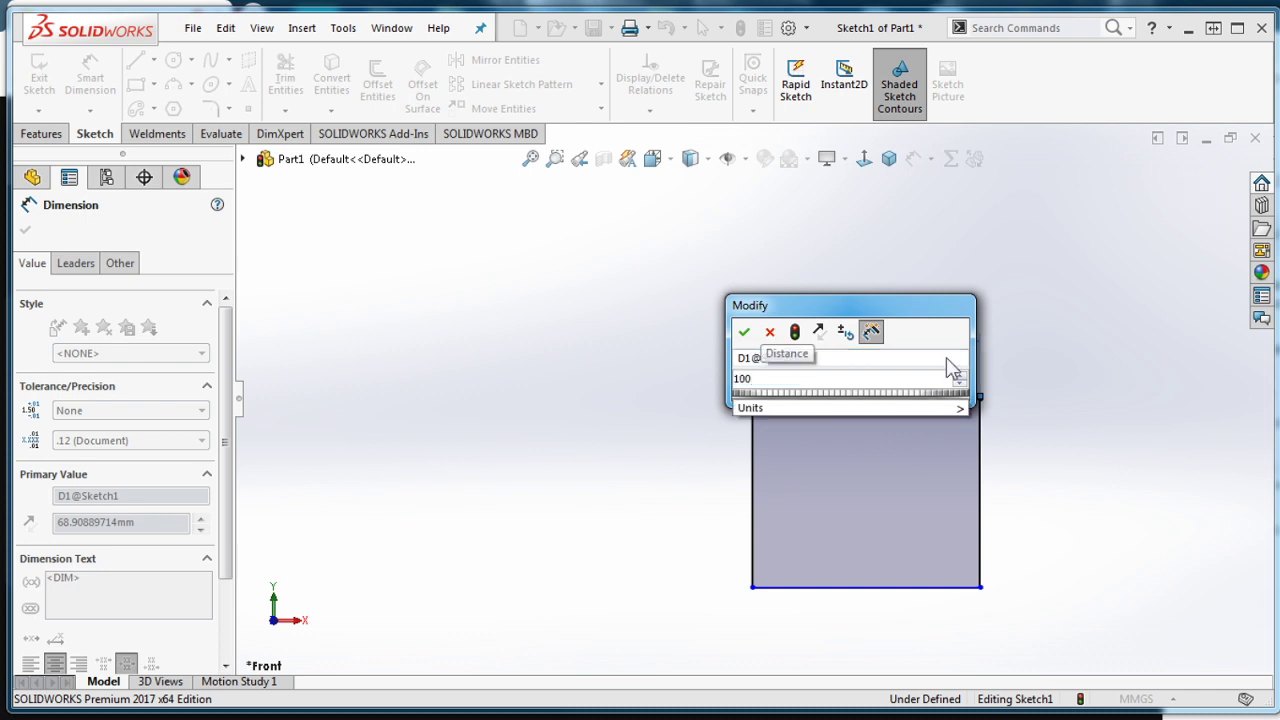
key(Return)
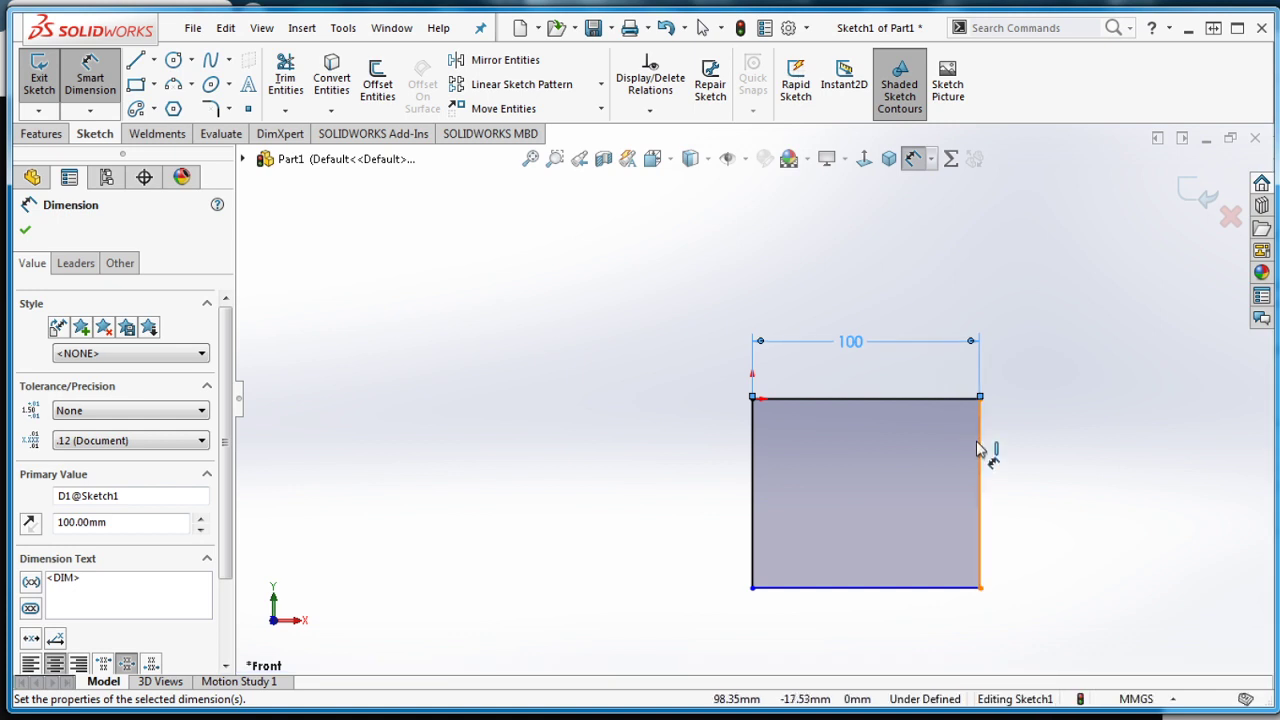
click(980, 452)
click(1060, 462)
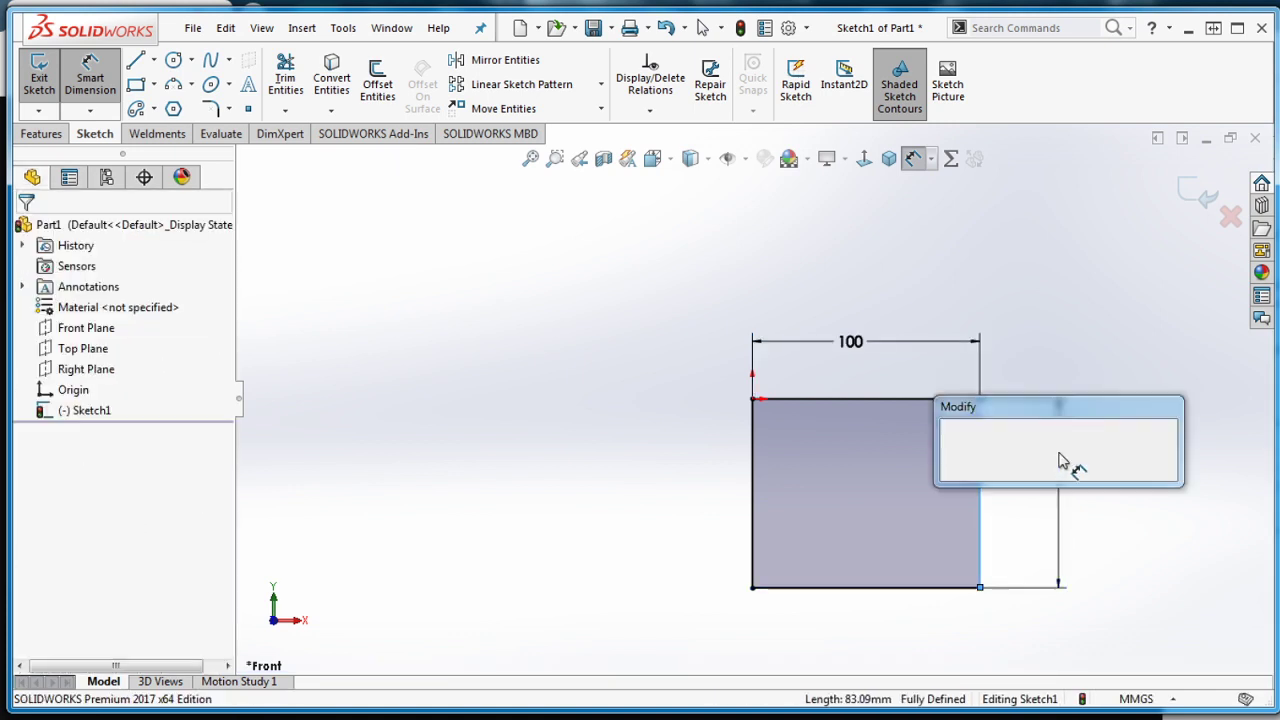
text(100)
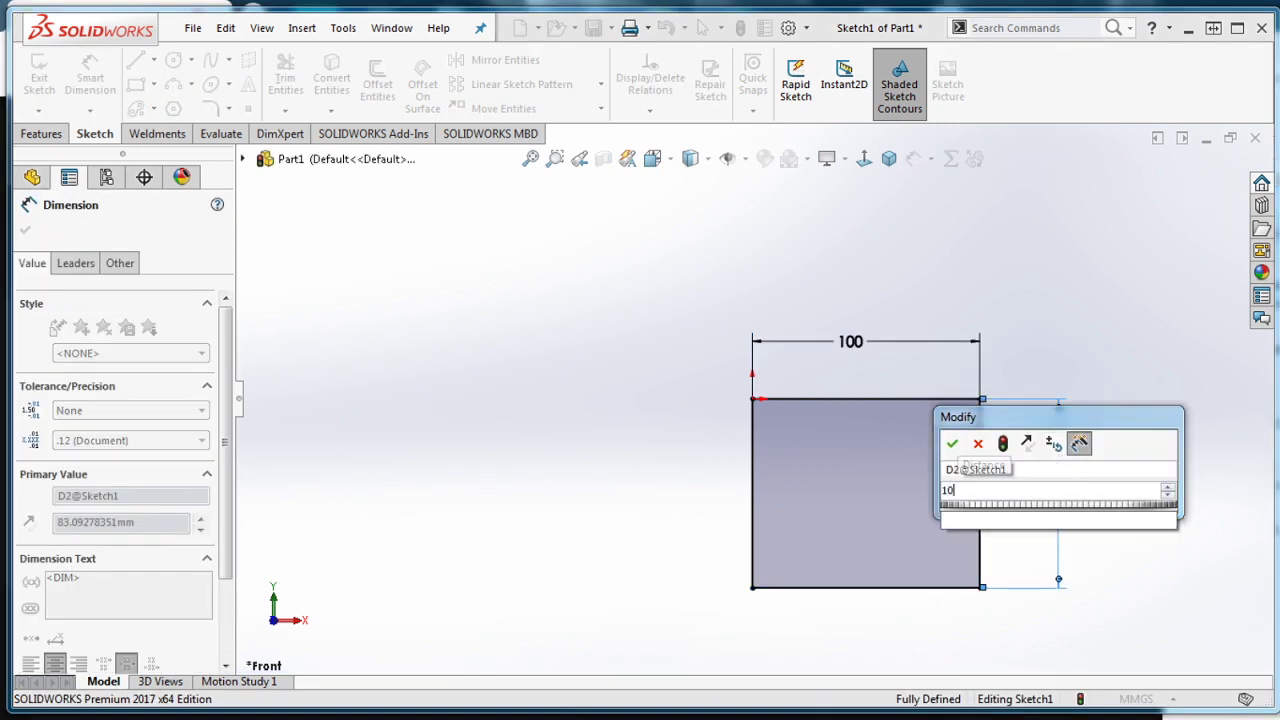
key(Return)
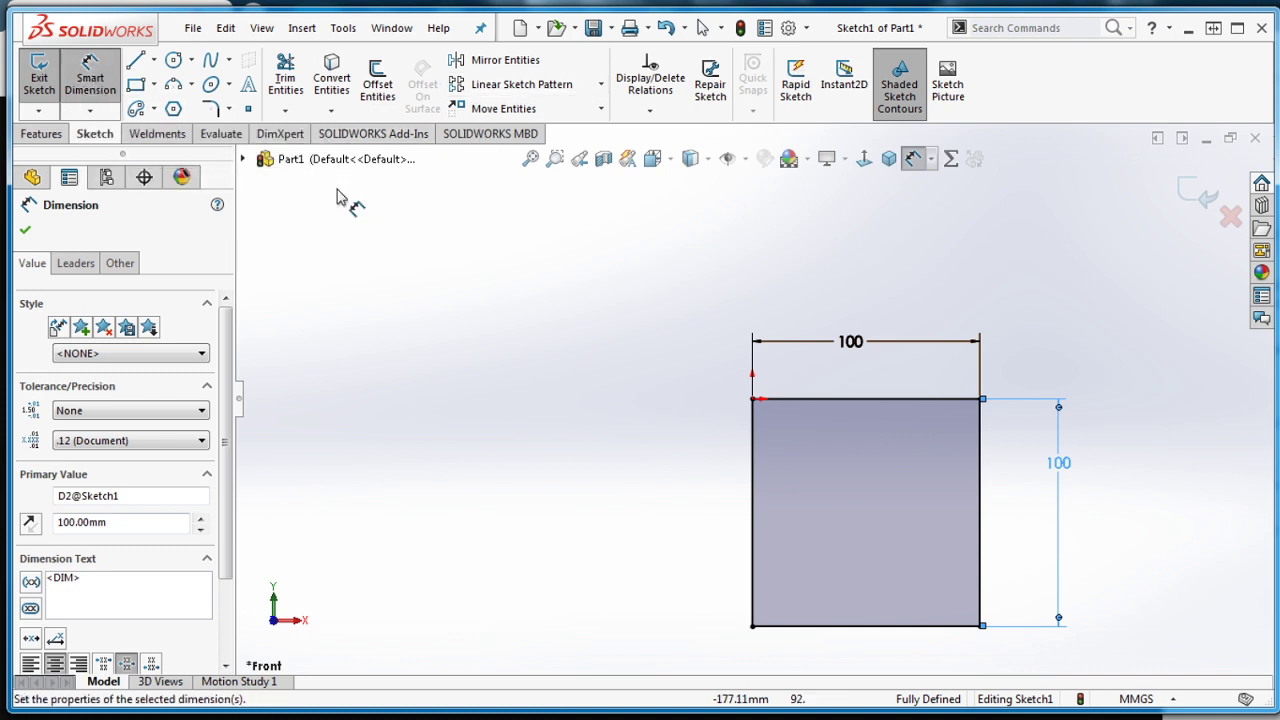
Cancel the Line and Smart Dimension tools, select the top-right corner and top edge, then clear the selection
click(137, 63)
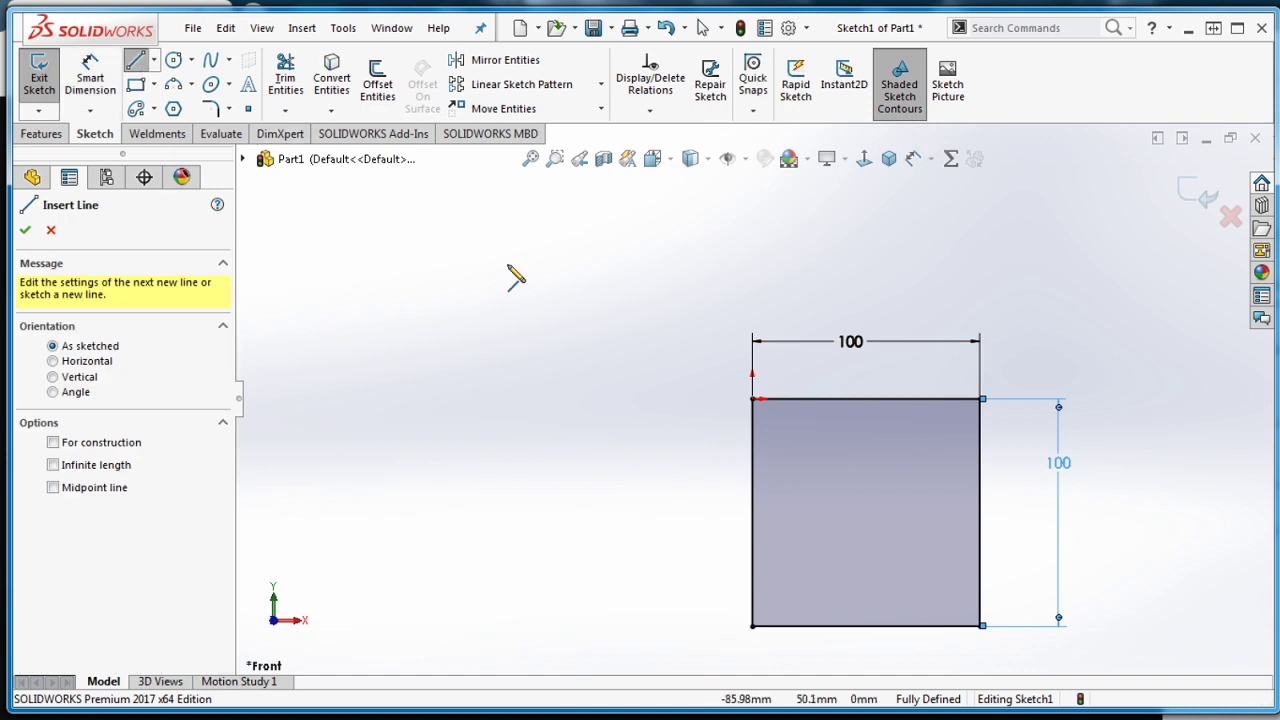
key(Escape)
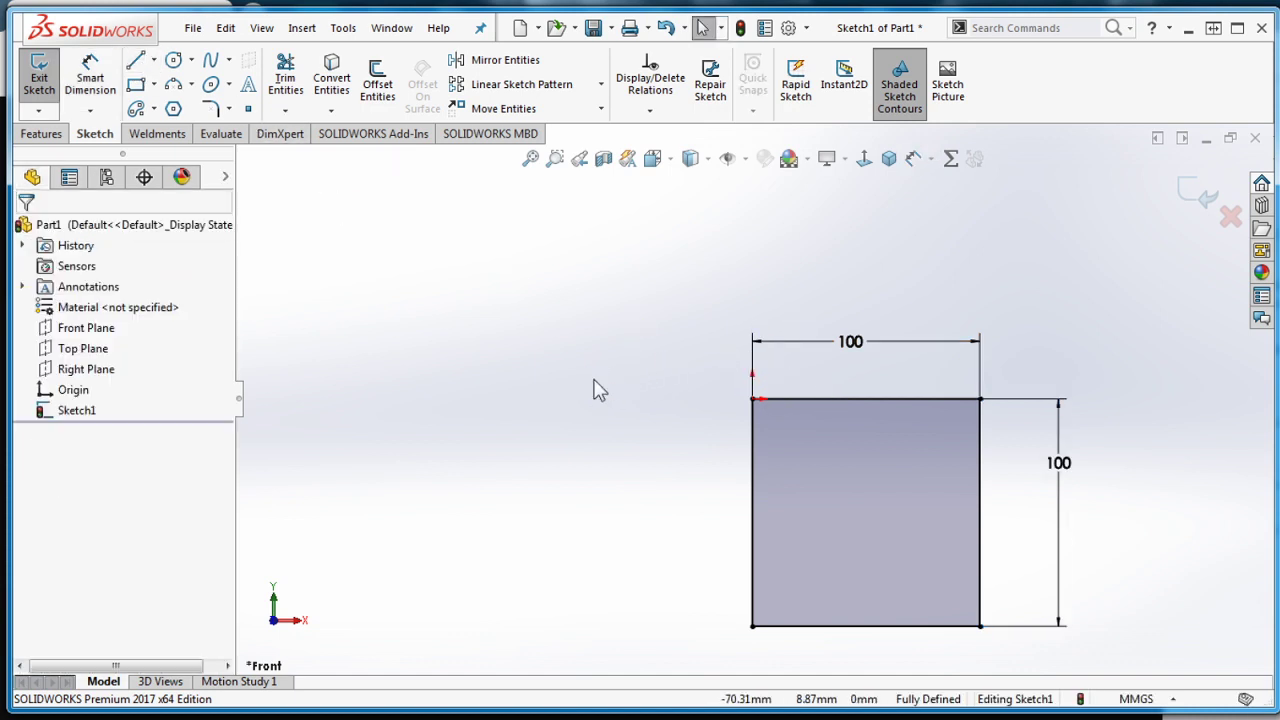
click(92, 88)
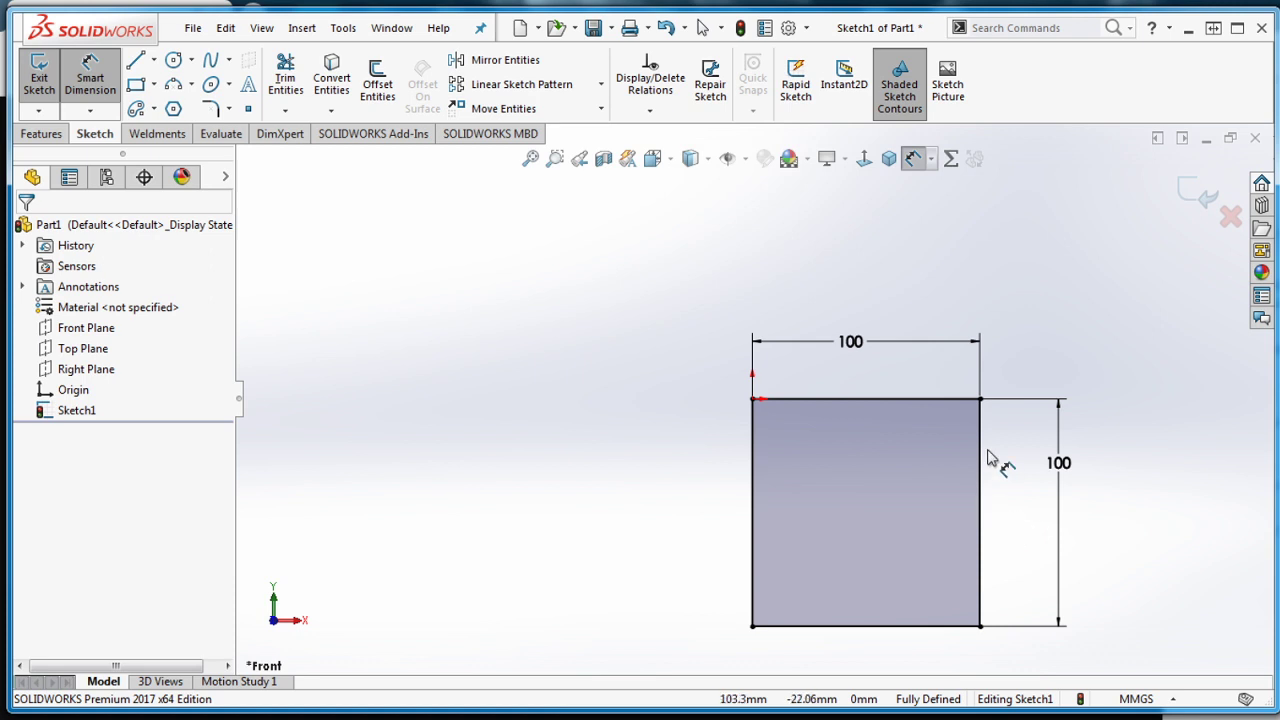
key(Escape)
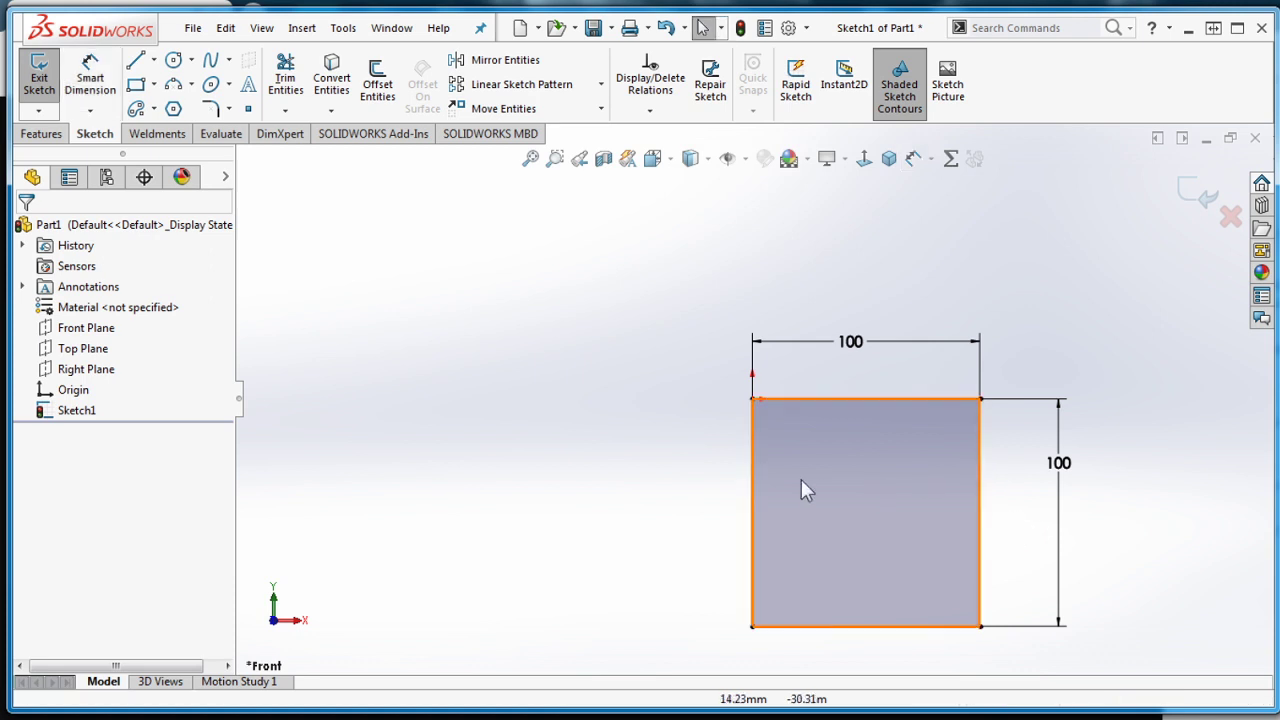
click(981, 401)
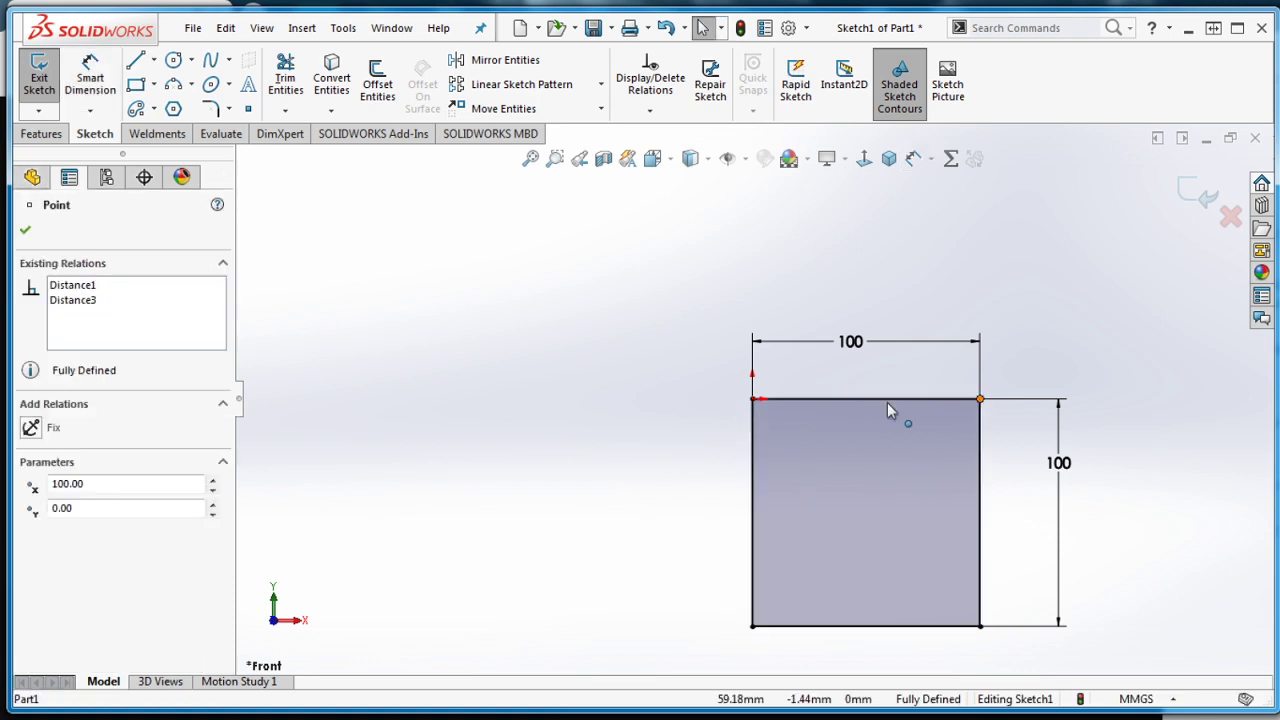
click(891, 402)
click(646, 355)
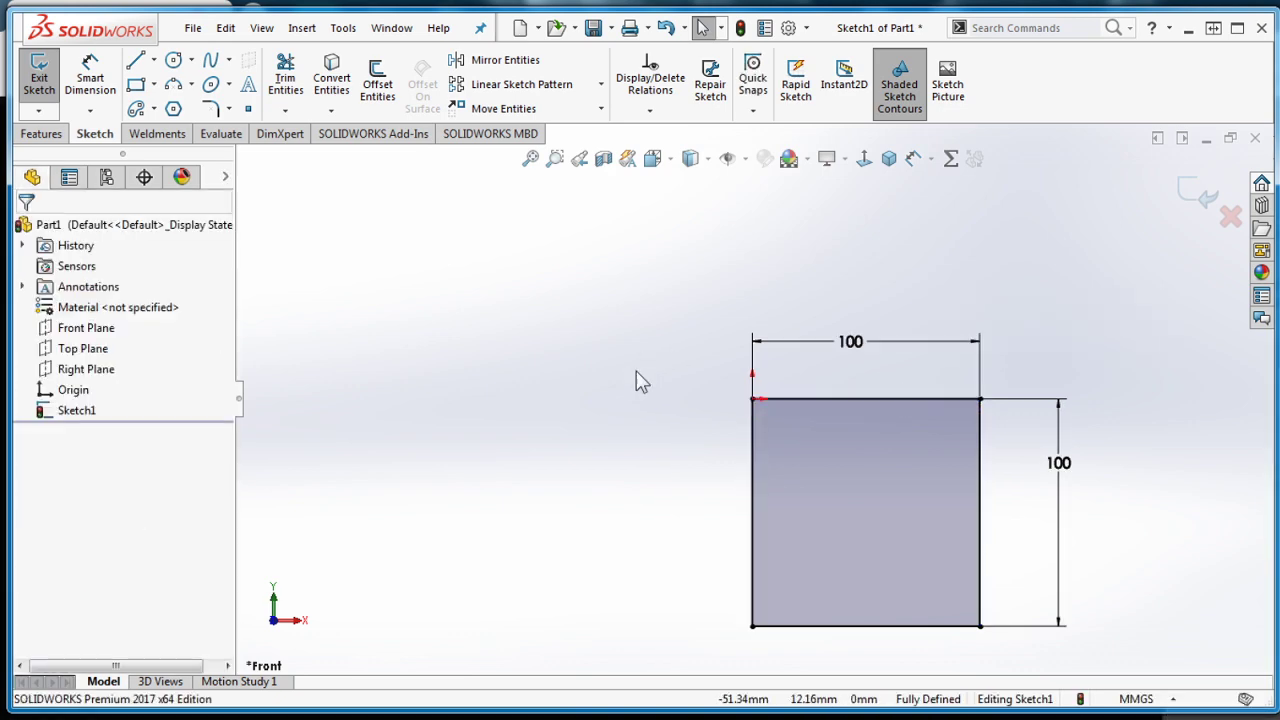
Admit another waiting participant into the Meet call and switch back to SOLIDWORKS
key(alt+Tab)
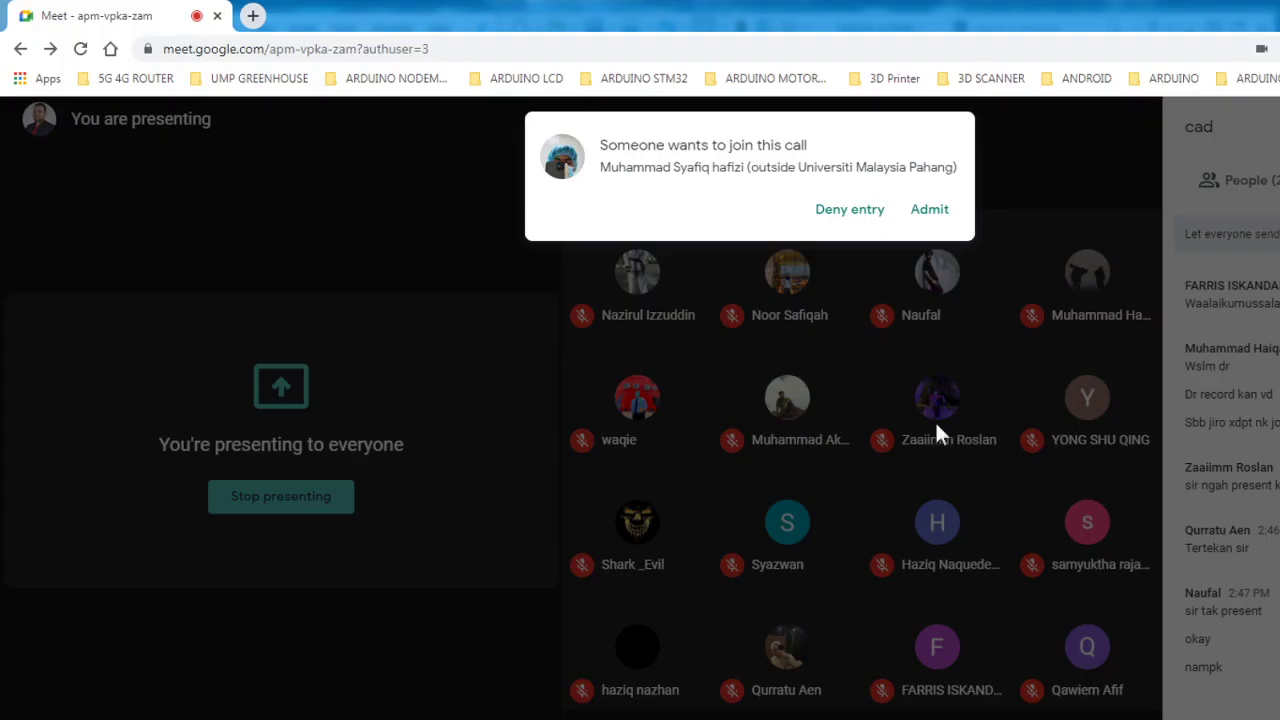
click(926, 210)
key(alt+Tab)
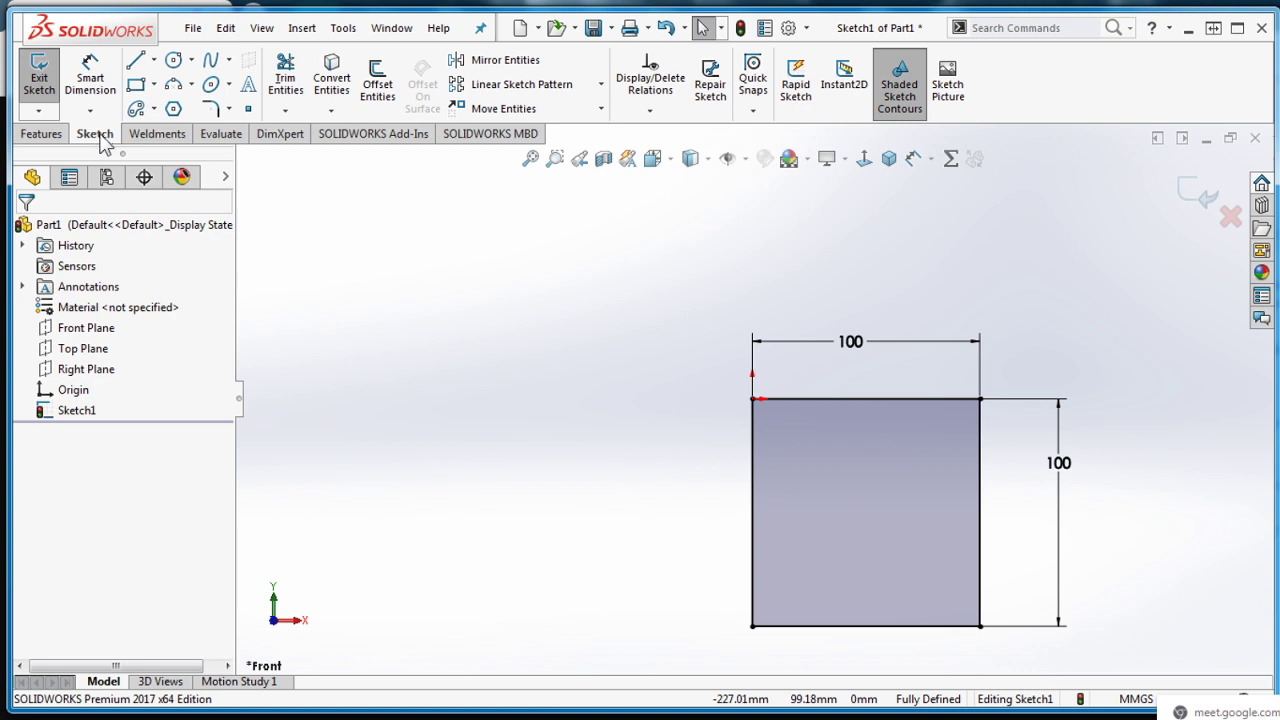
Extrude the 100 mm square sketch 100 mm deep with Extruded Boss/Base, creating Boss-Extrude1
click(41, 142)
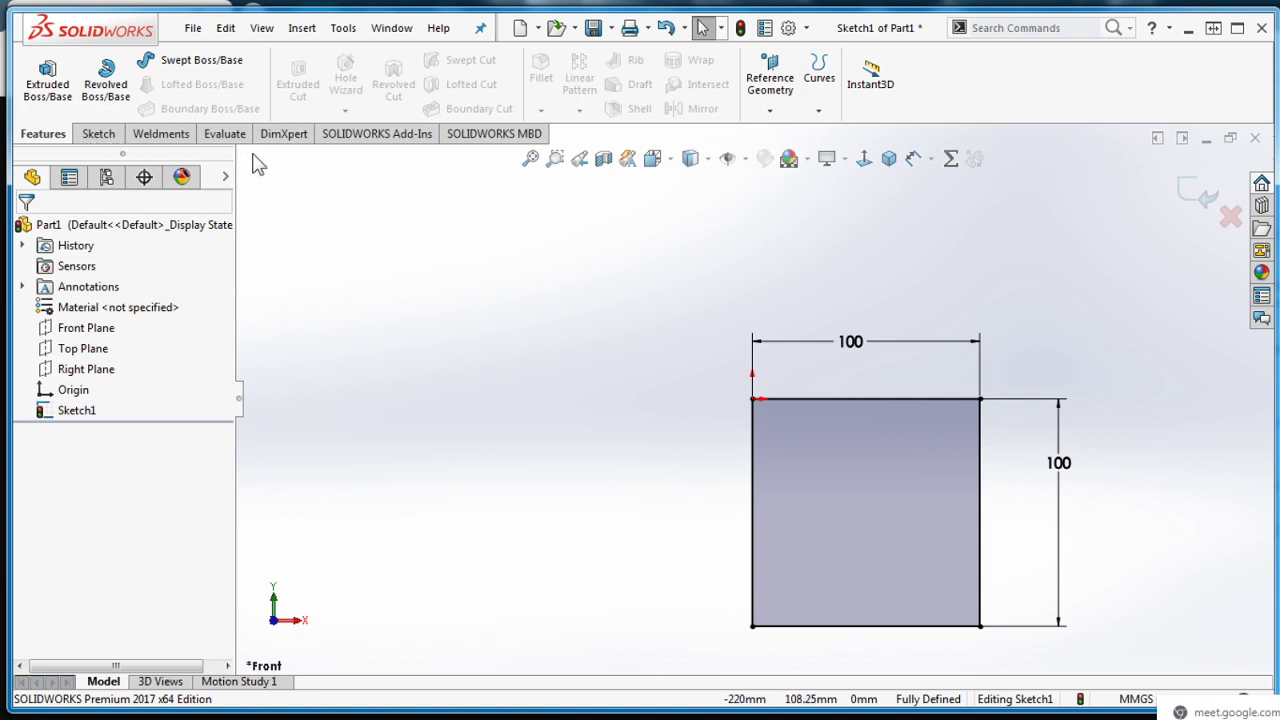
click(40, 95)
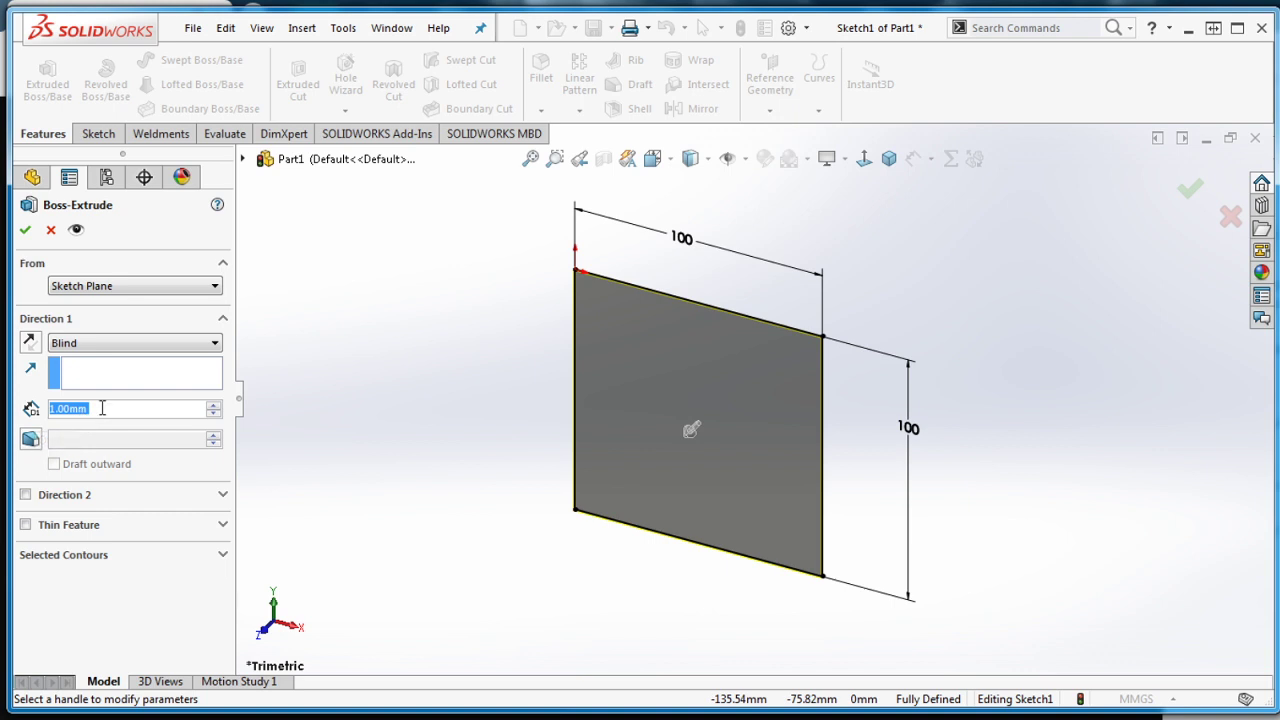
text(100)
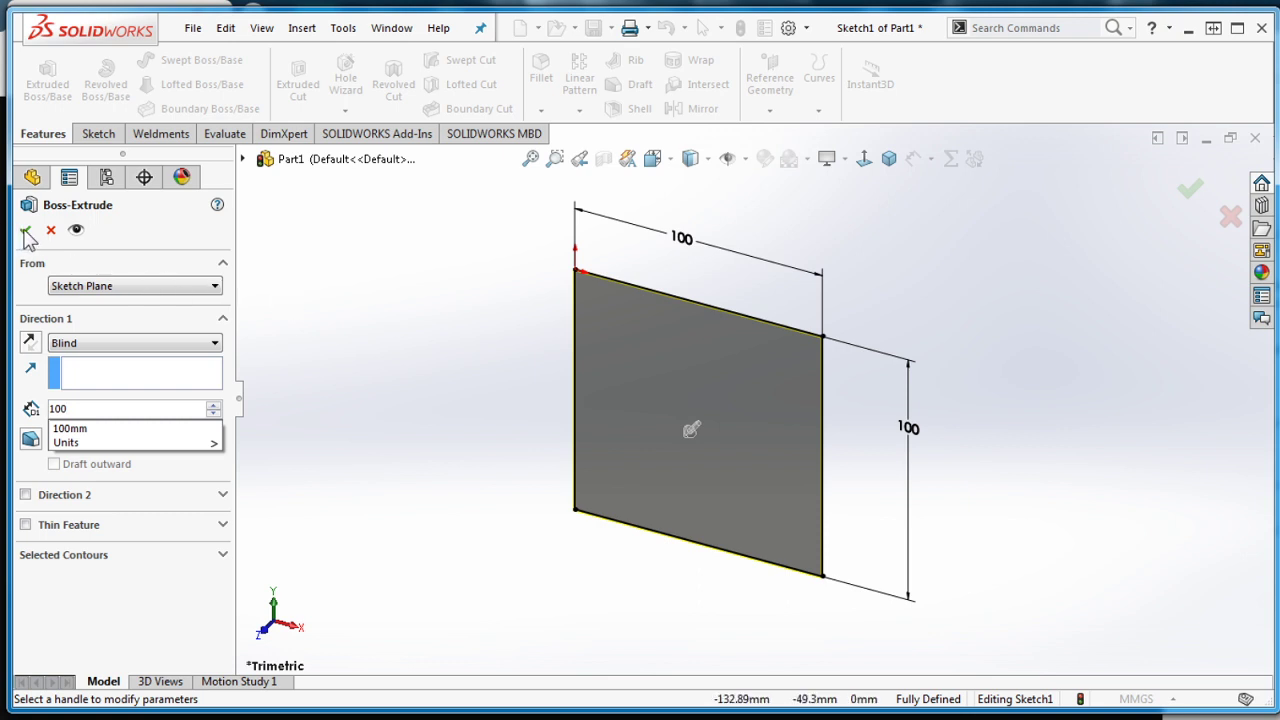
key(Return)
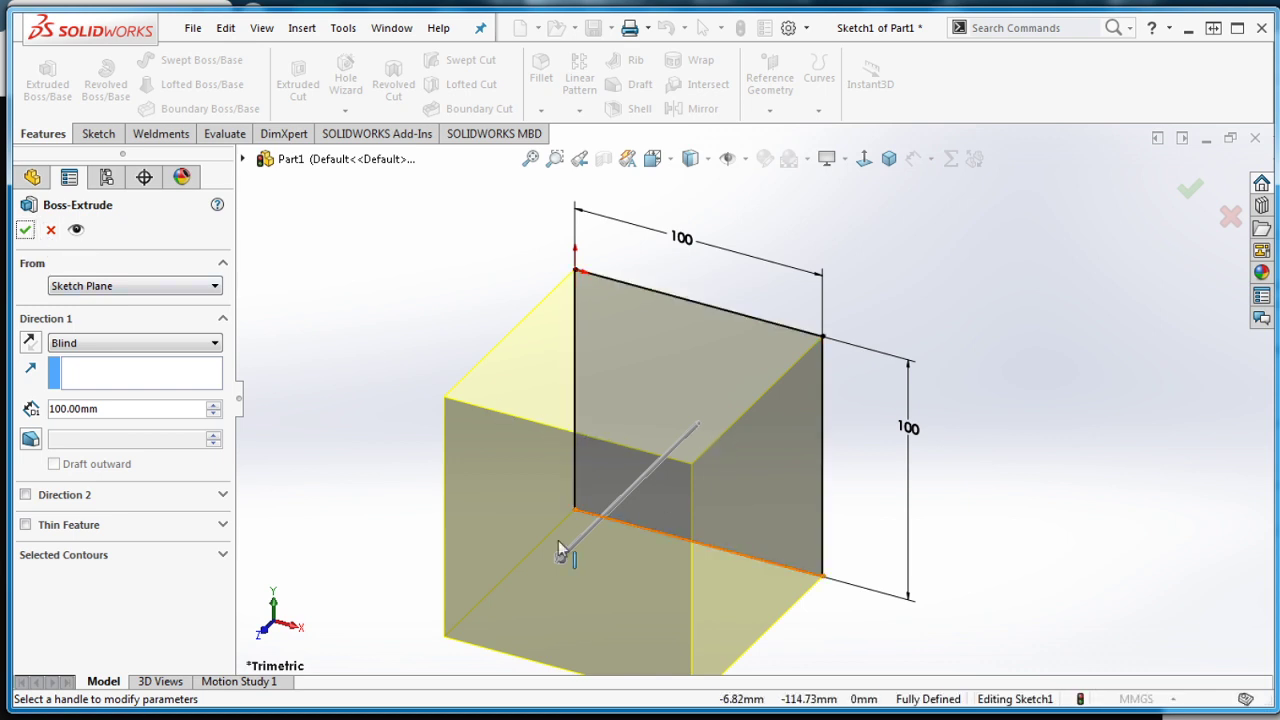
click(25, 229)
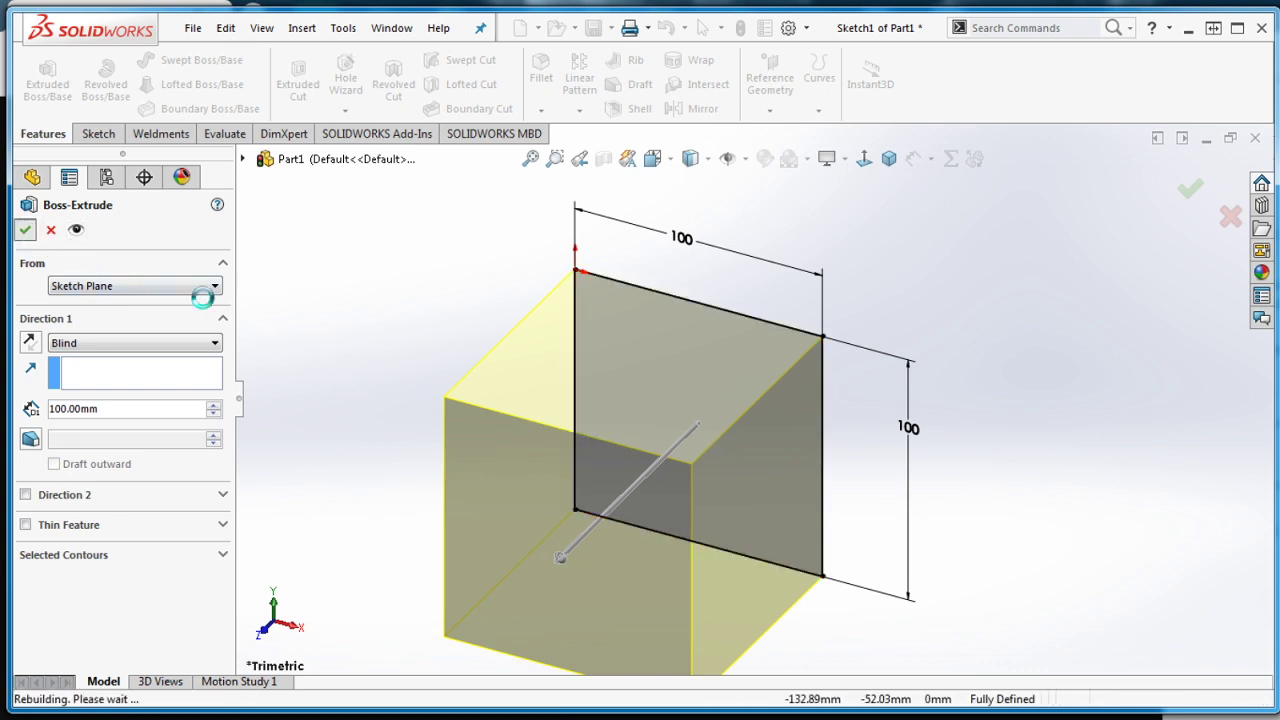
middle_drag(472, 363, 609, 300)
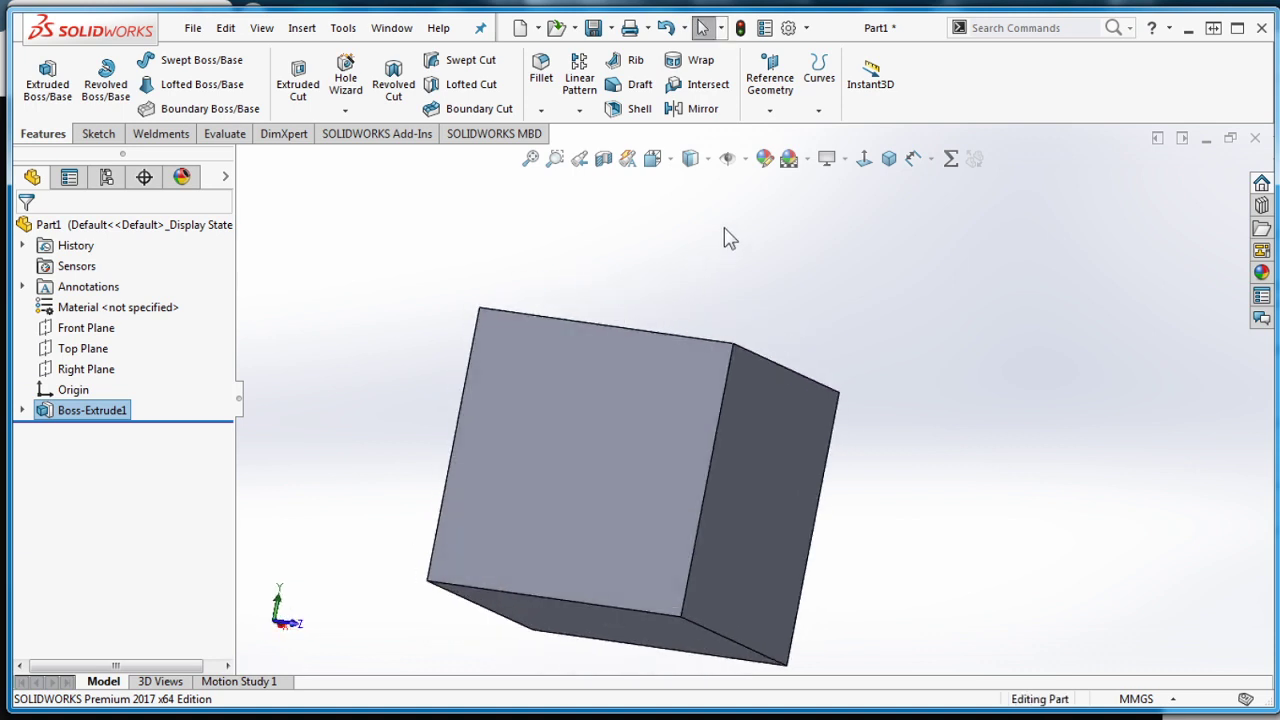
Show the cube in the Isometric view, then zoom out four steps with Z
click(655, 159)
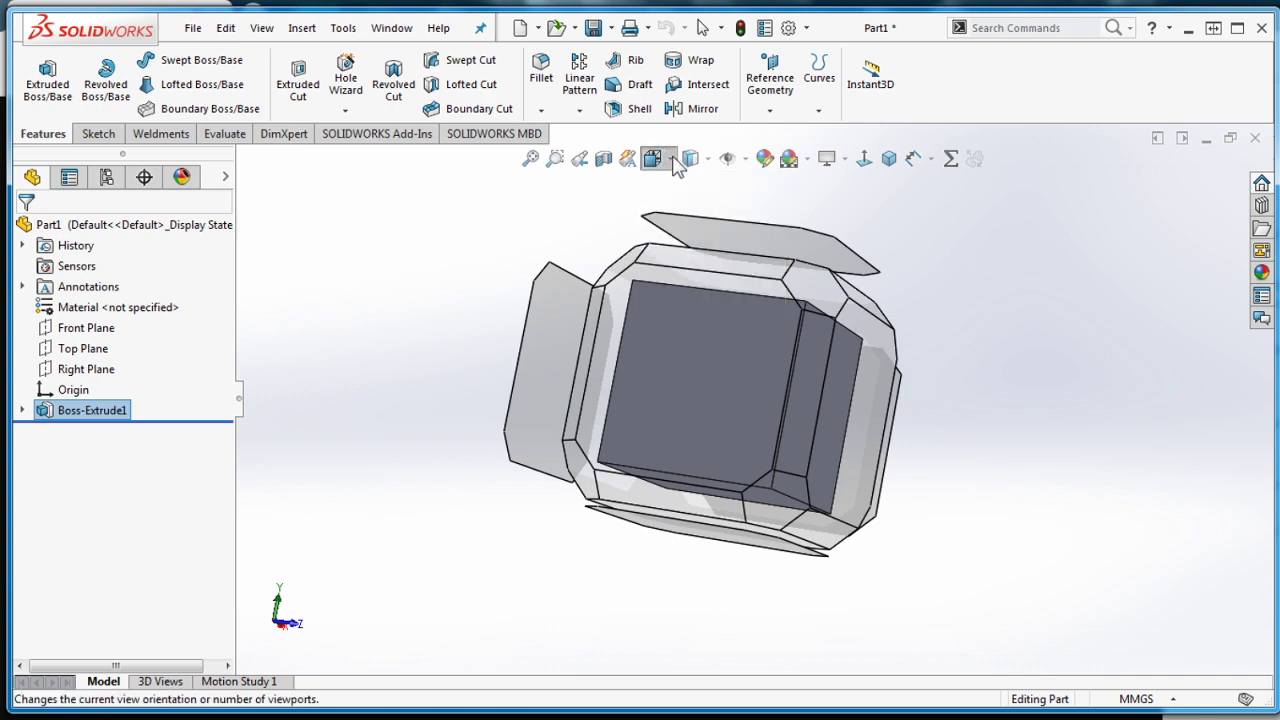
mouse_move(674, 162)
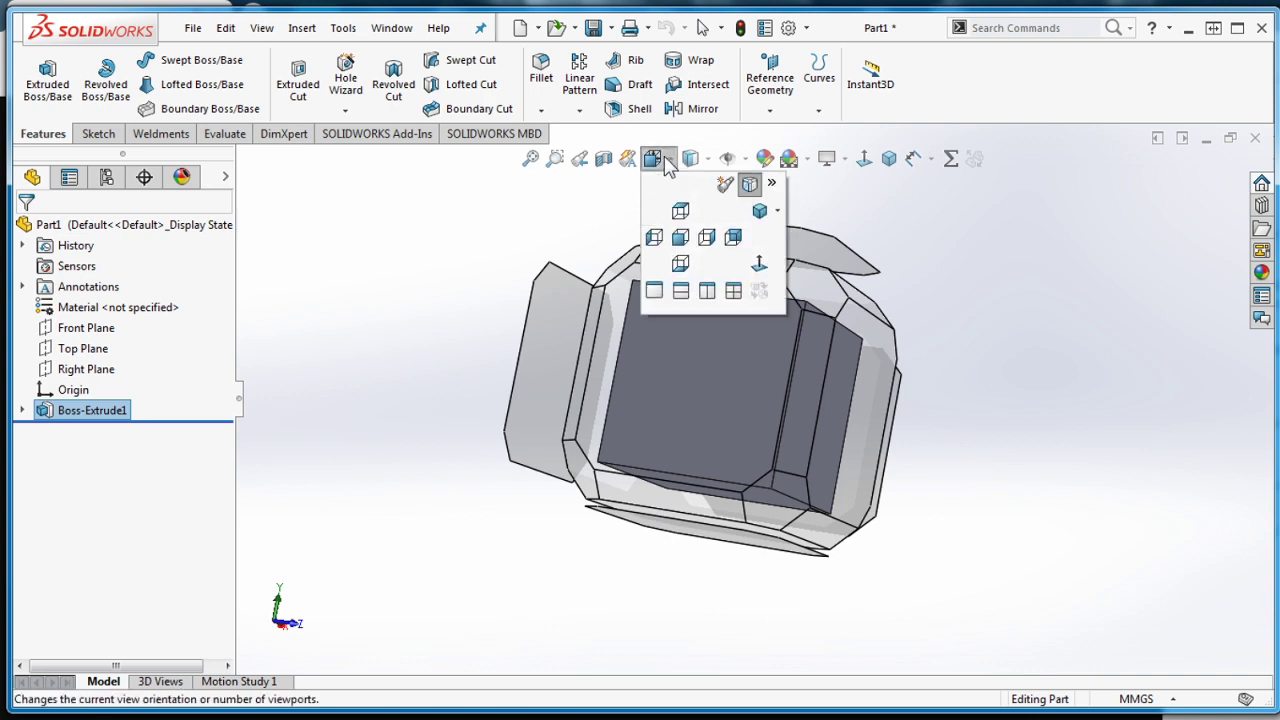
click(759, 212)
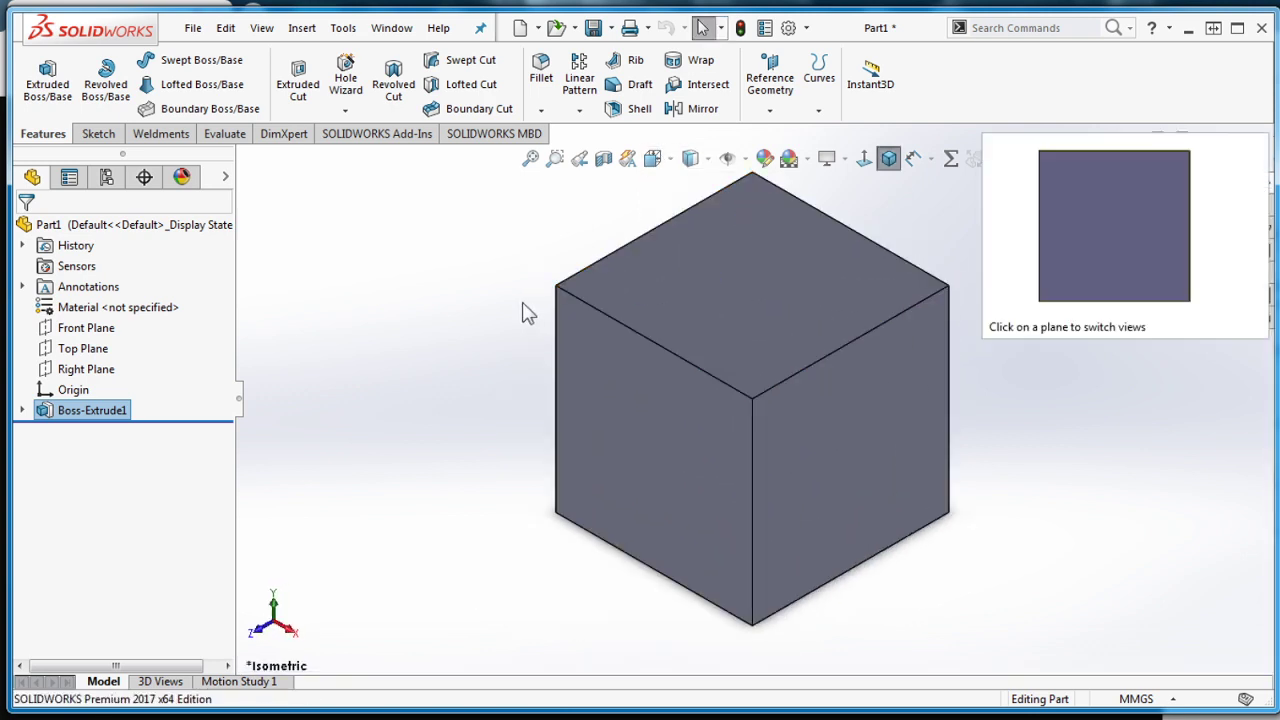
click(418, 302)
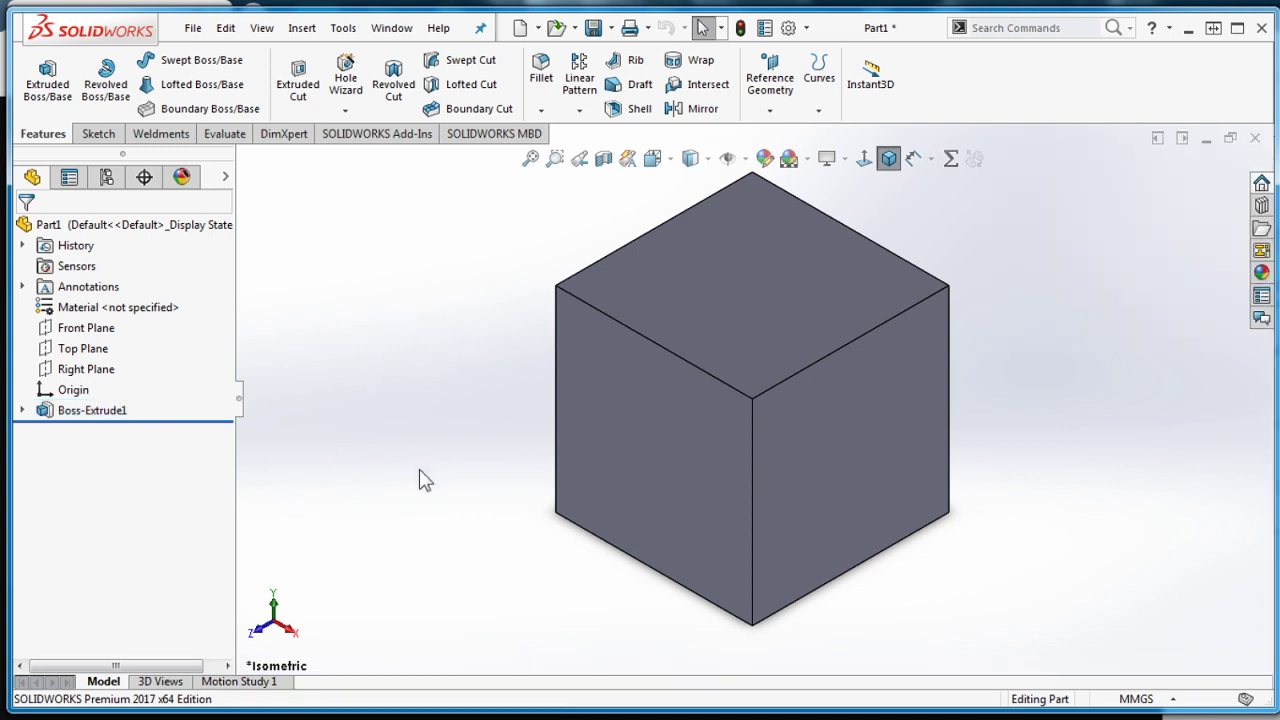
key(z)
key(z)
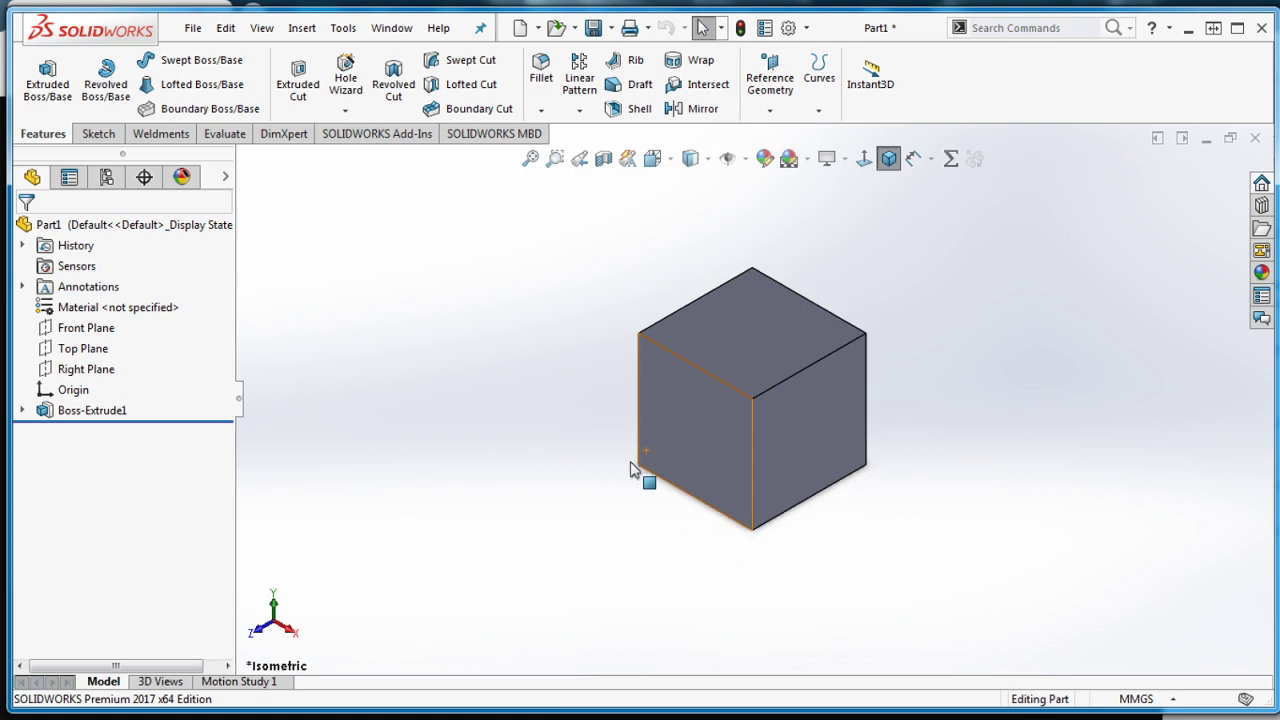
key(z)
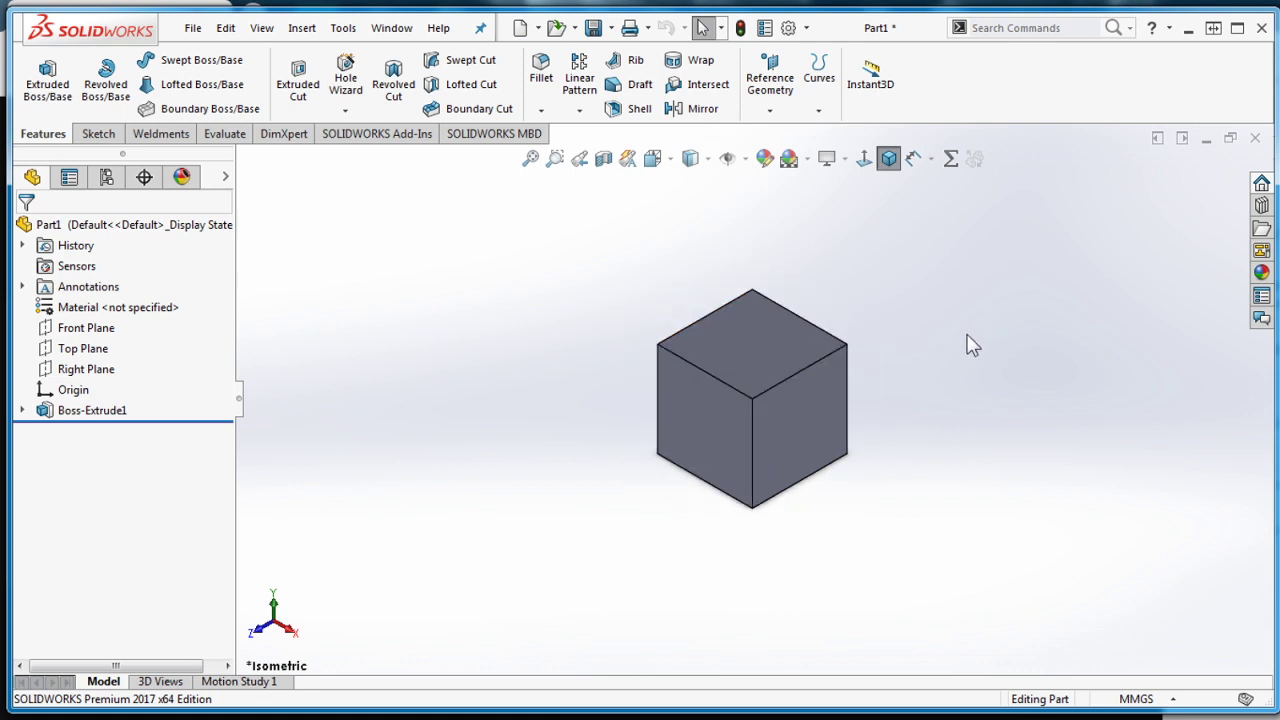
key(z)
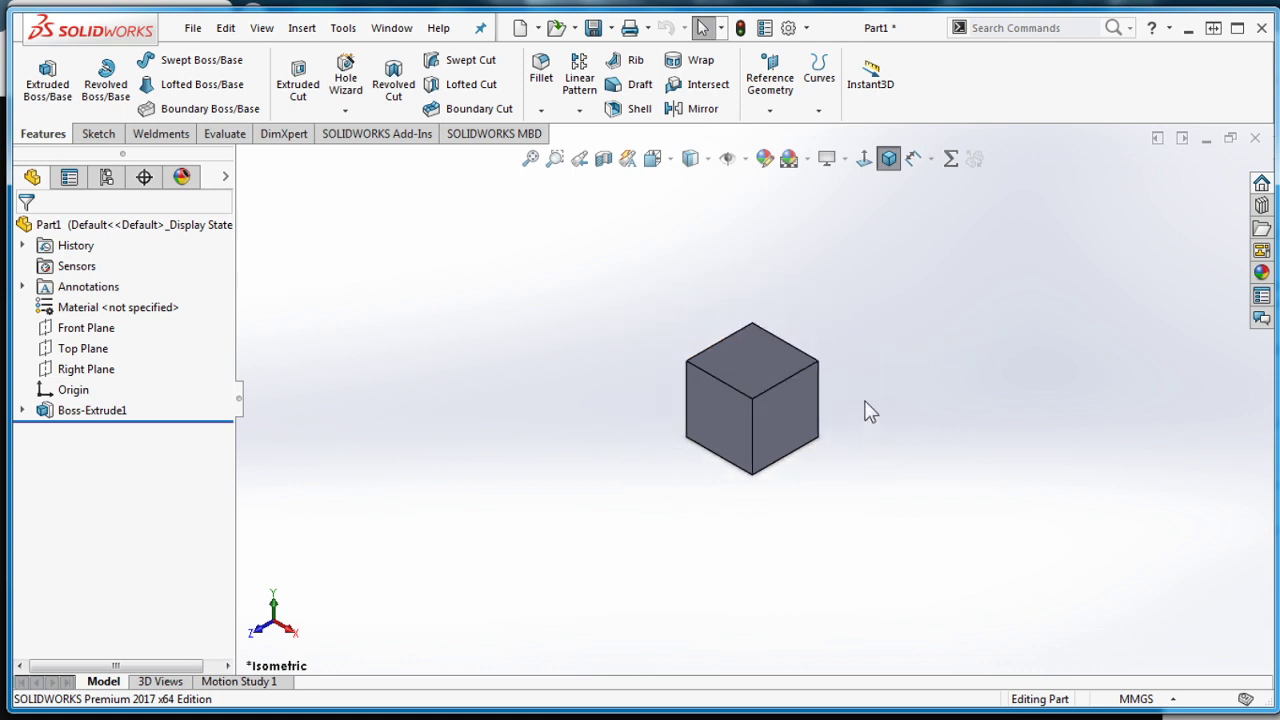
key(z)
key(z)
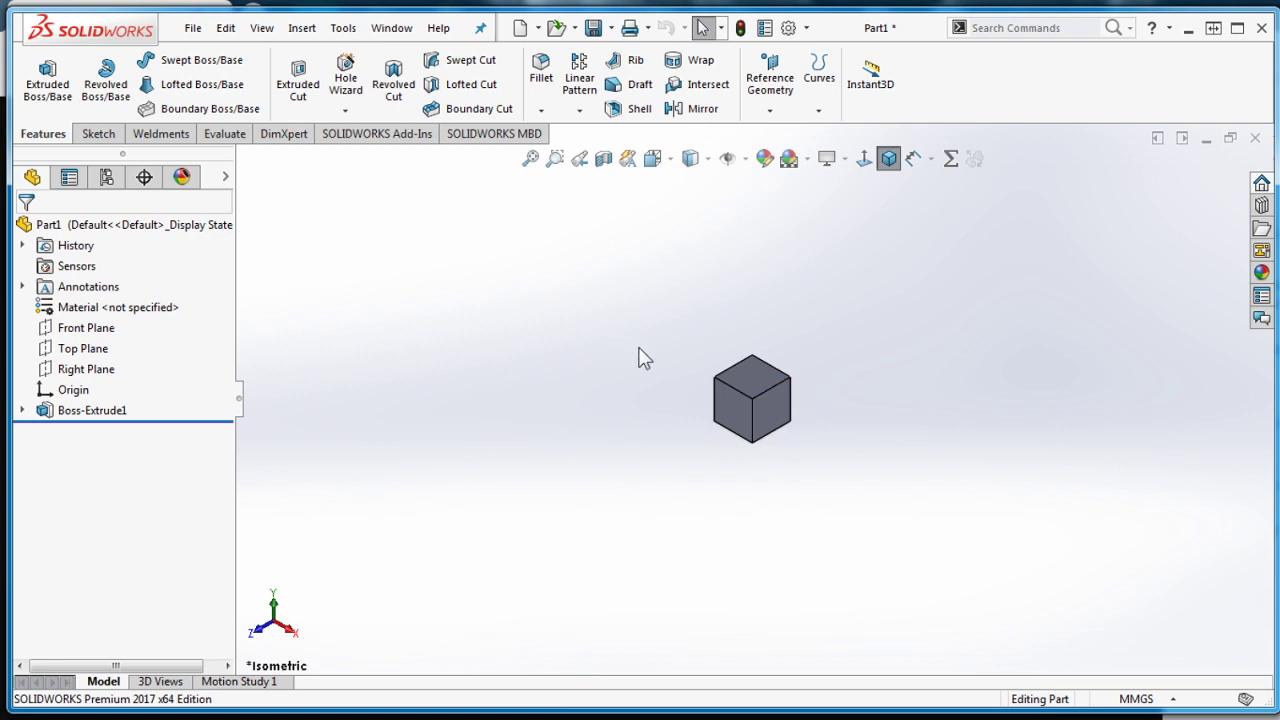
scroll(645, 352, down, 3)
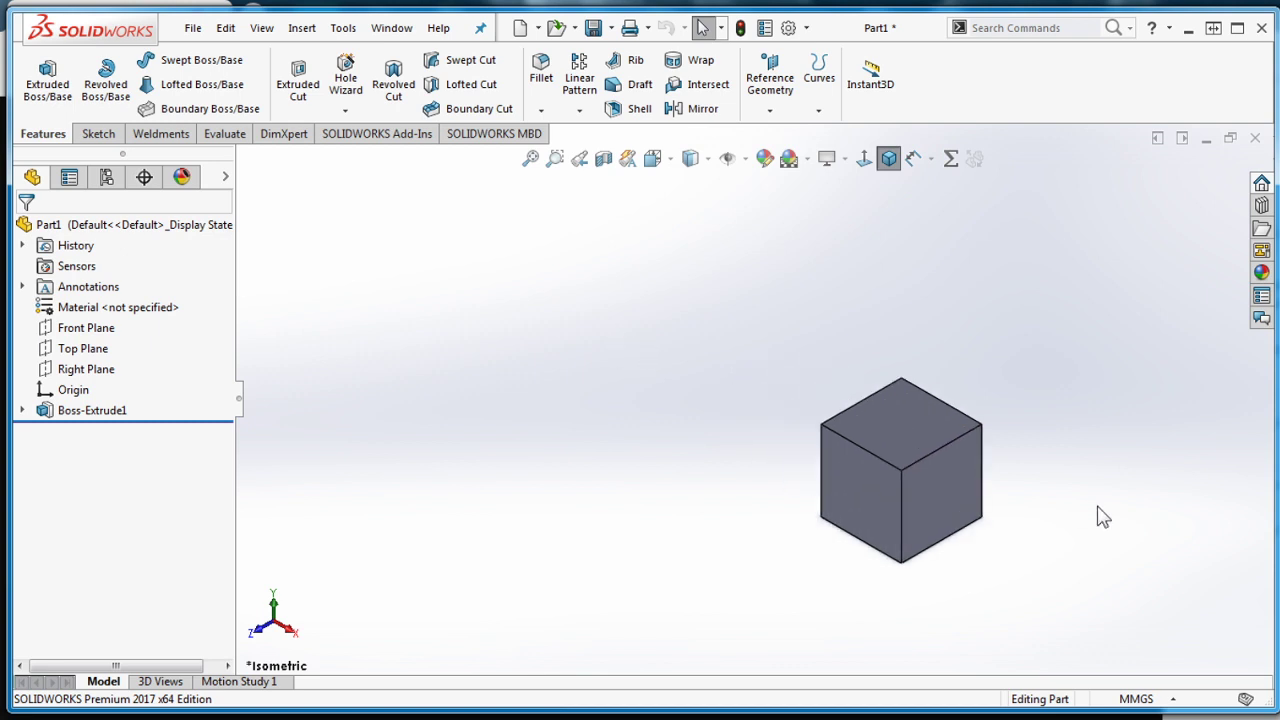
scroll(1040, 488, down, 2)
scroll(870, 440, down, 1)
scroll(773, 315, down, 3)
scroll(730, 335, up, 2)
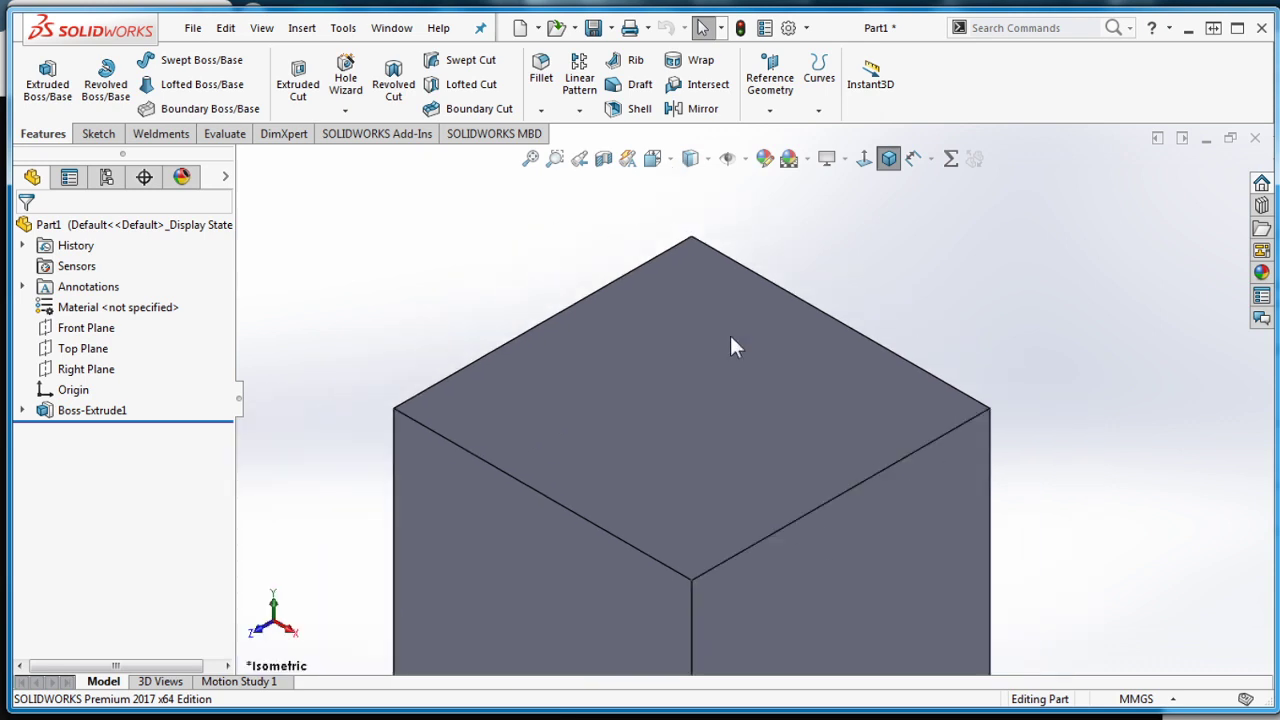
scroll(728, 334, down, 2)
scroll(728, 351, up, 5)
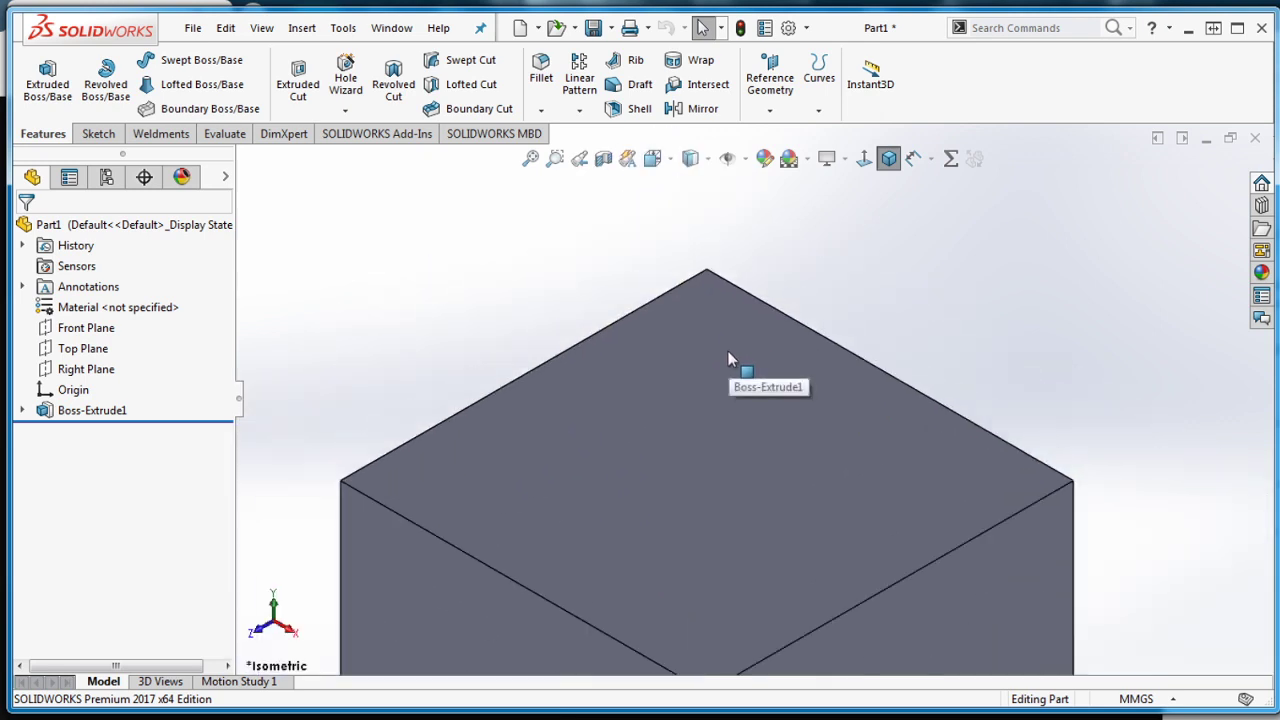
scroll(694, 528, down, 2)
scroll(1051, 289, up, 1)
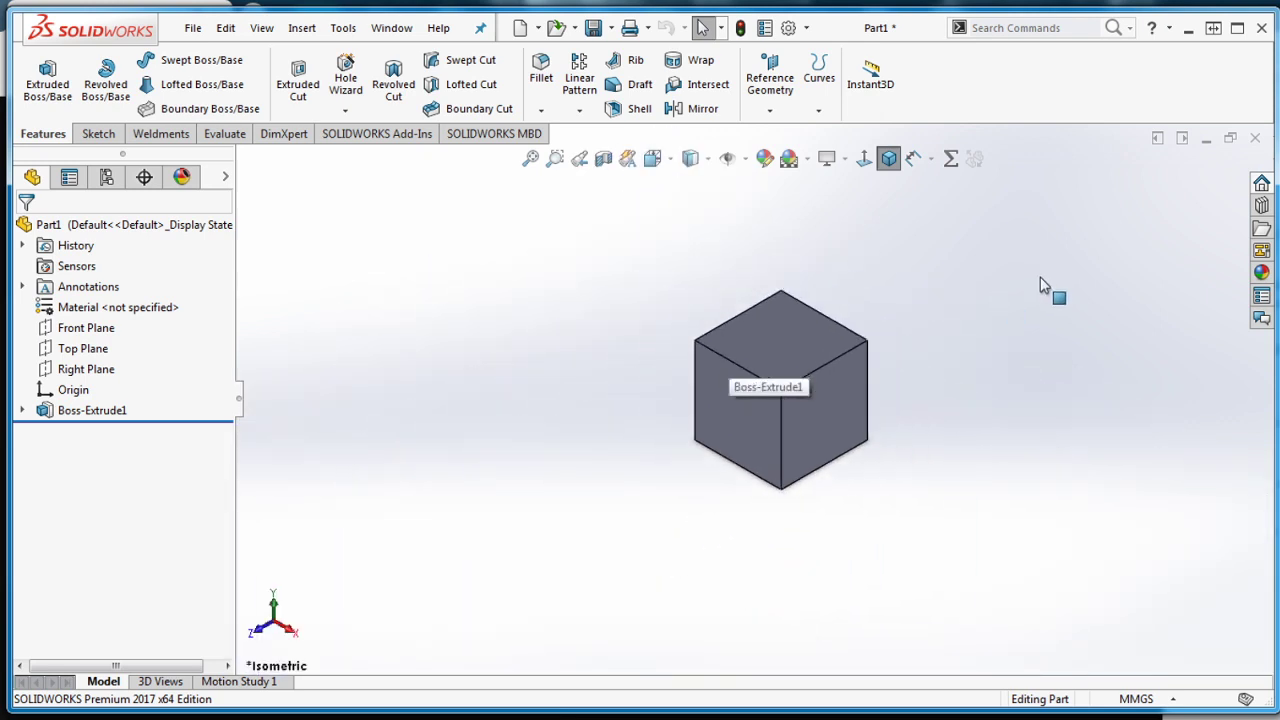
key(ctrl+shift+z)
key(ctrl+shift+z)
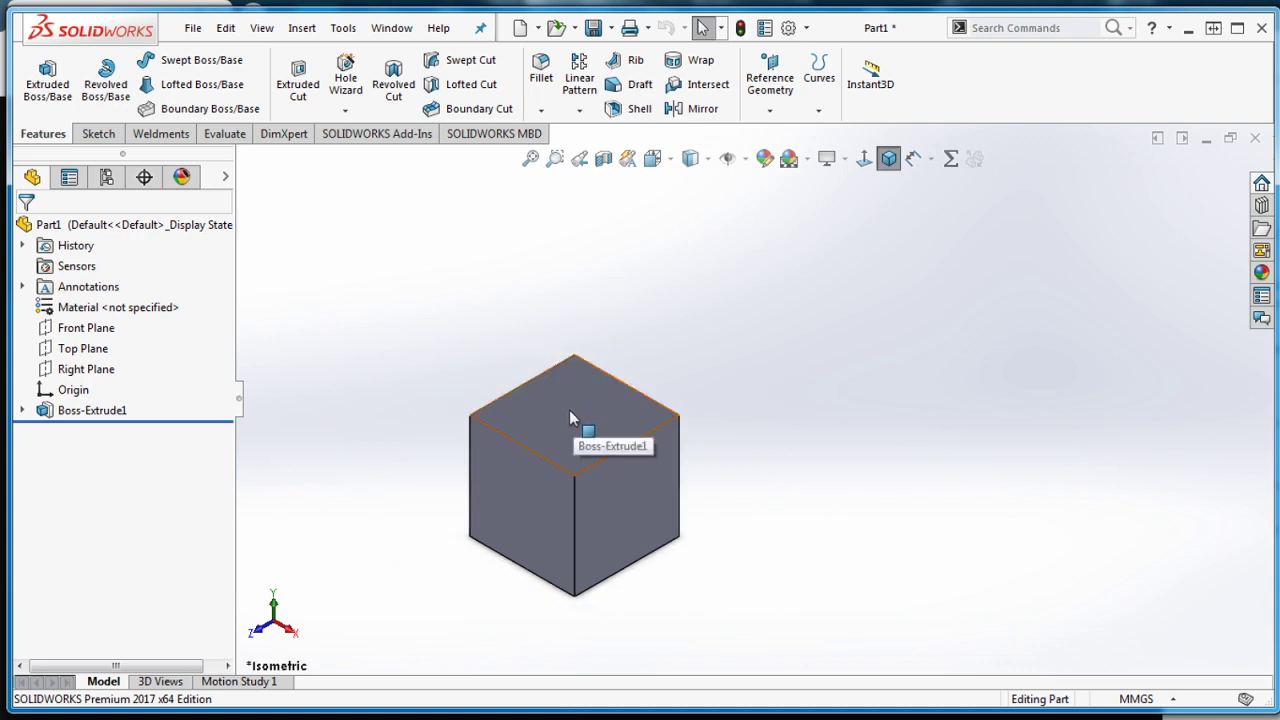
middle_drag(570, 422, 671, 393)
key(ctrl+shift+z)
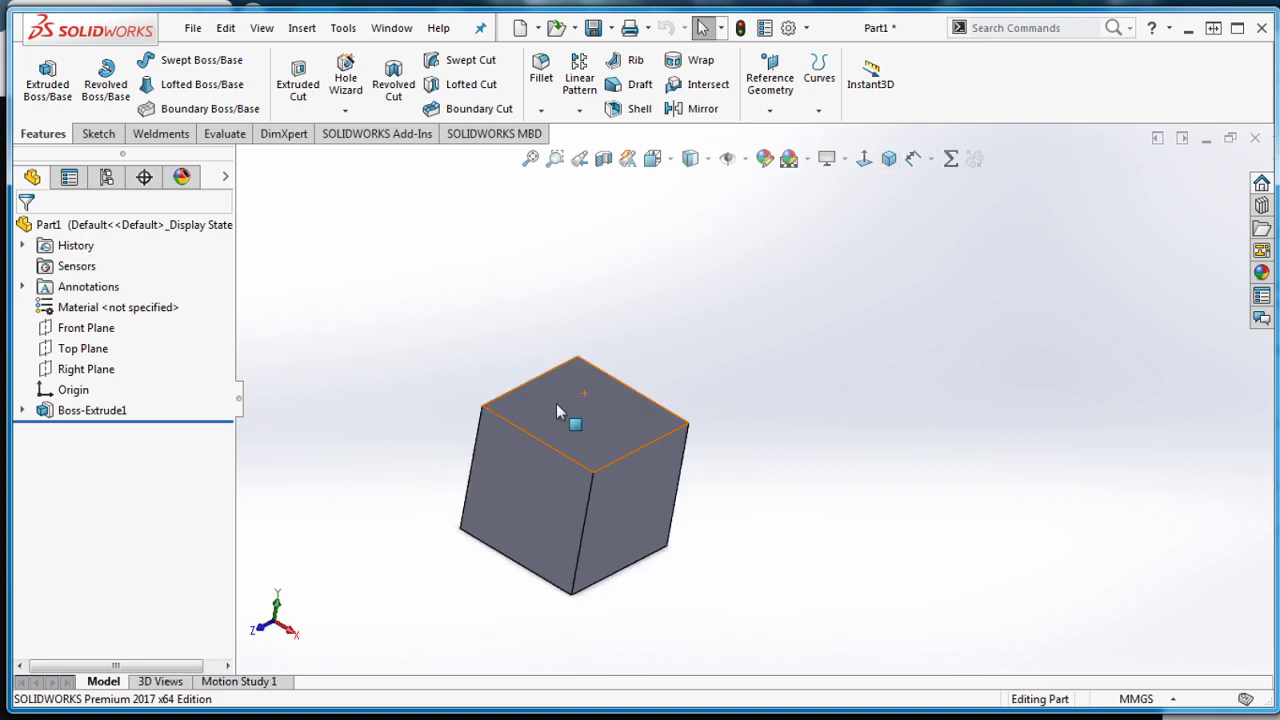
click(571, 414)
click(845, 311)
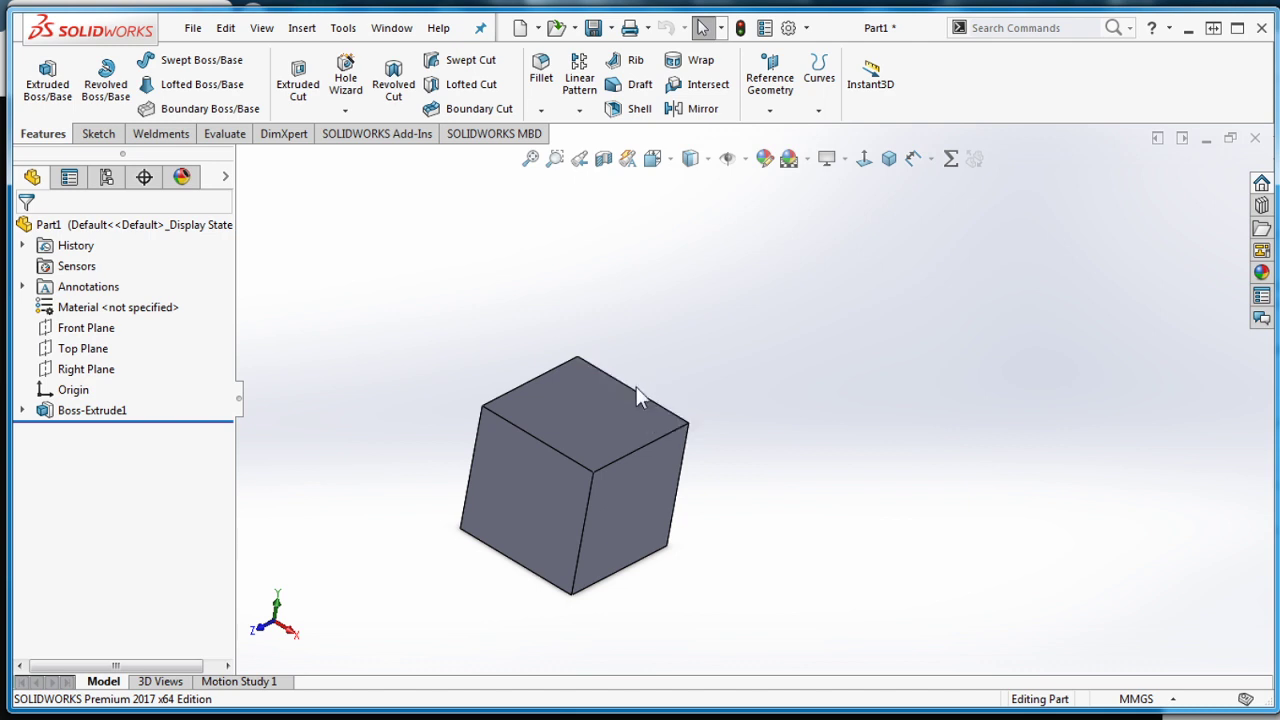
middle_drag(636, 386, 688, 377)
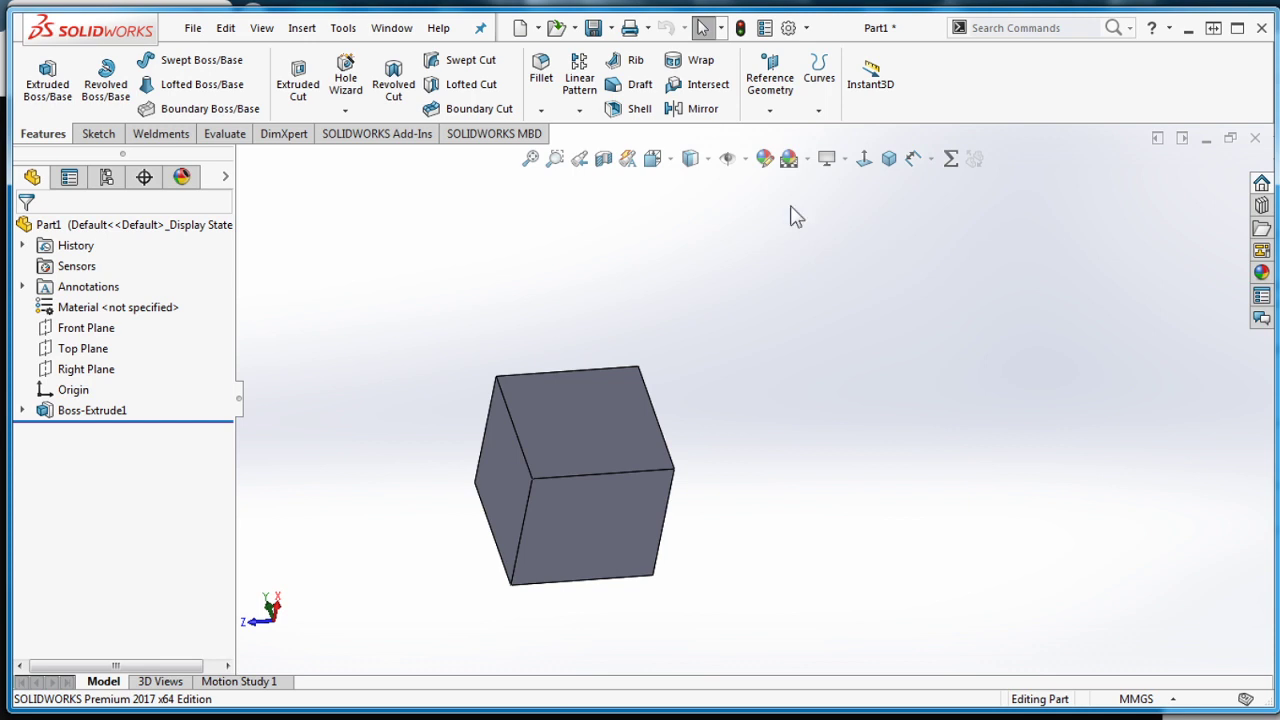
Rotate the cube to the Isometric orientation from the View Orientation list
click(710, 163)
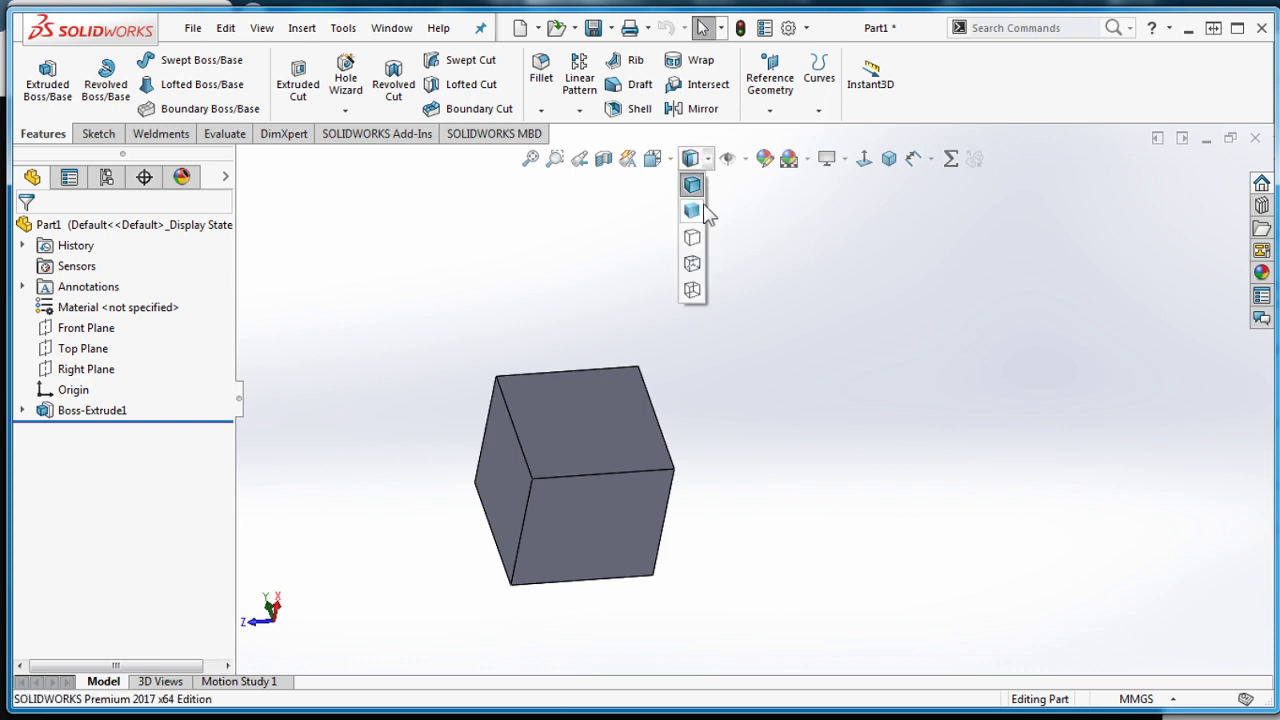
click(666, 163)
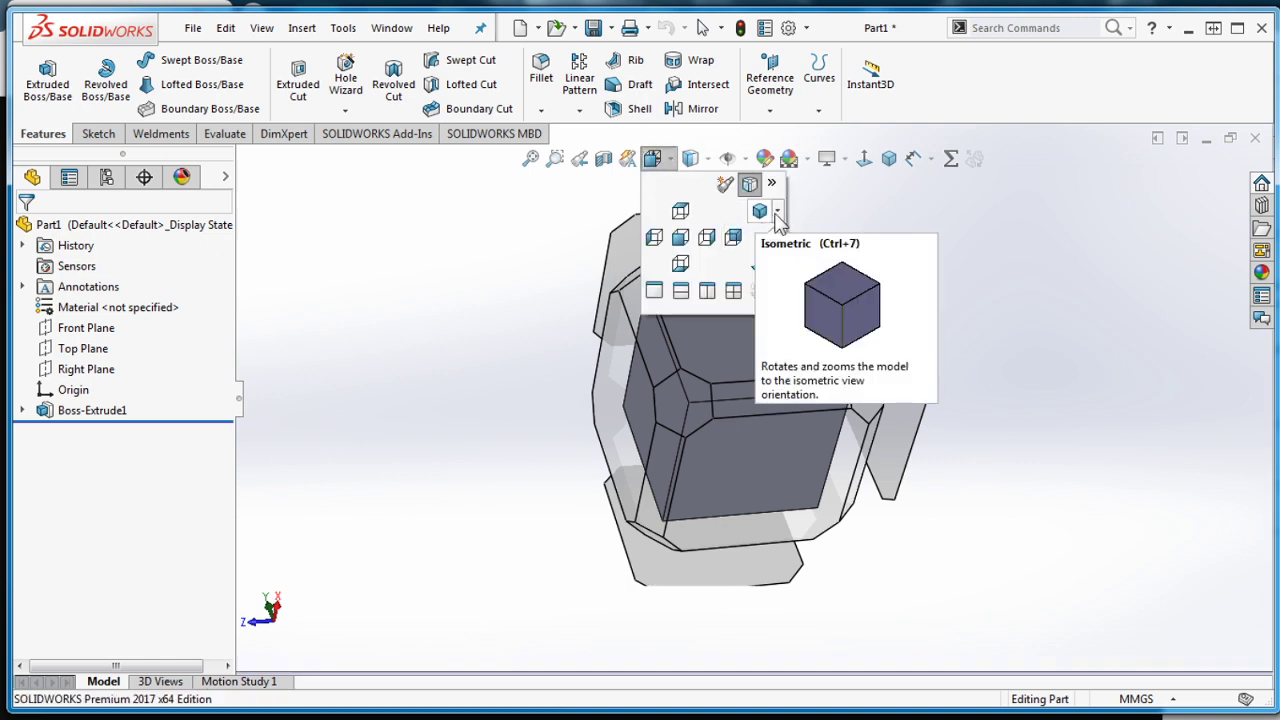
click(777, 214)
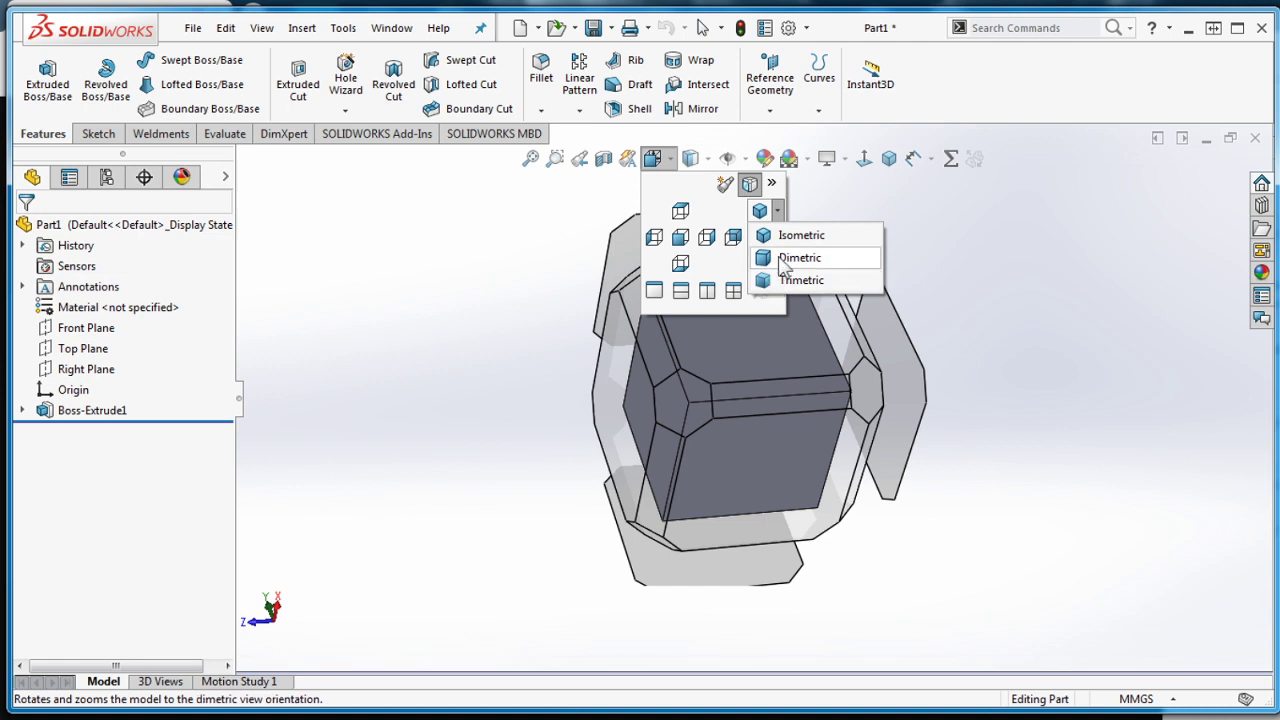
click(789, 244)
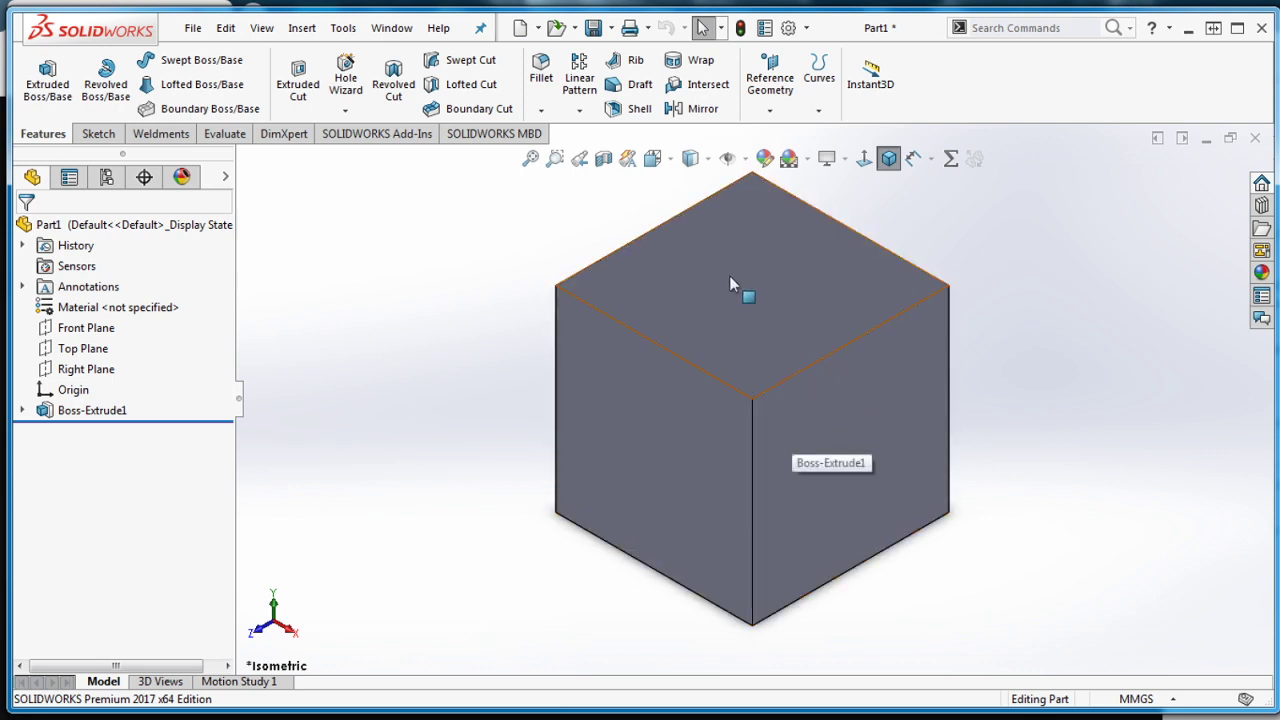
click(668, 165)
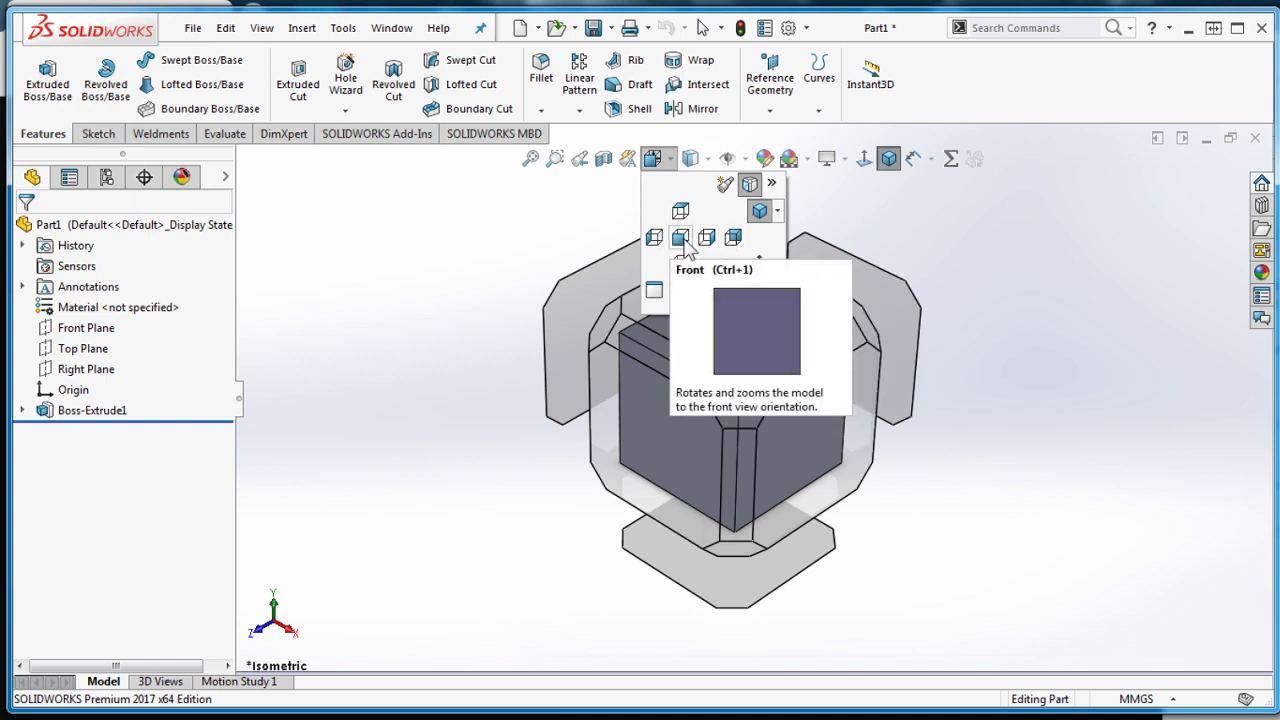
click(503, 265)
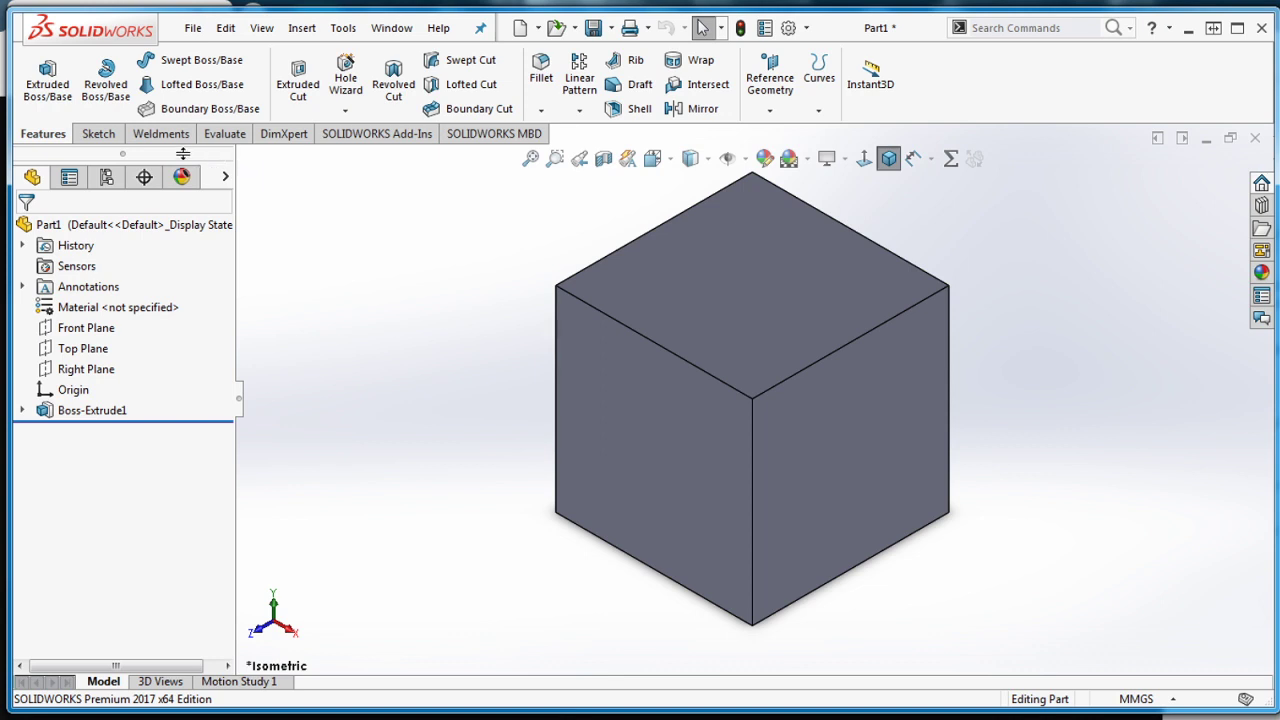
Start Sketch2 on the cube's left face from the Sketch tab
click(96, 138)
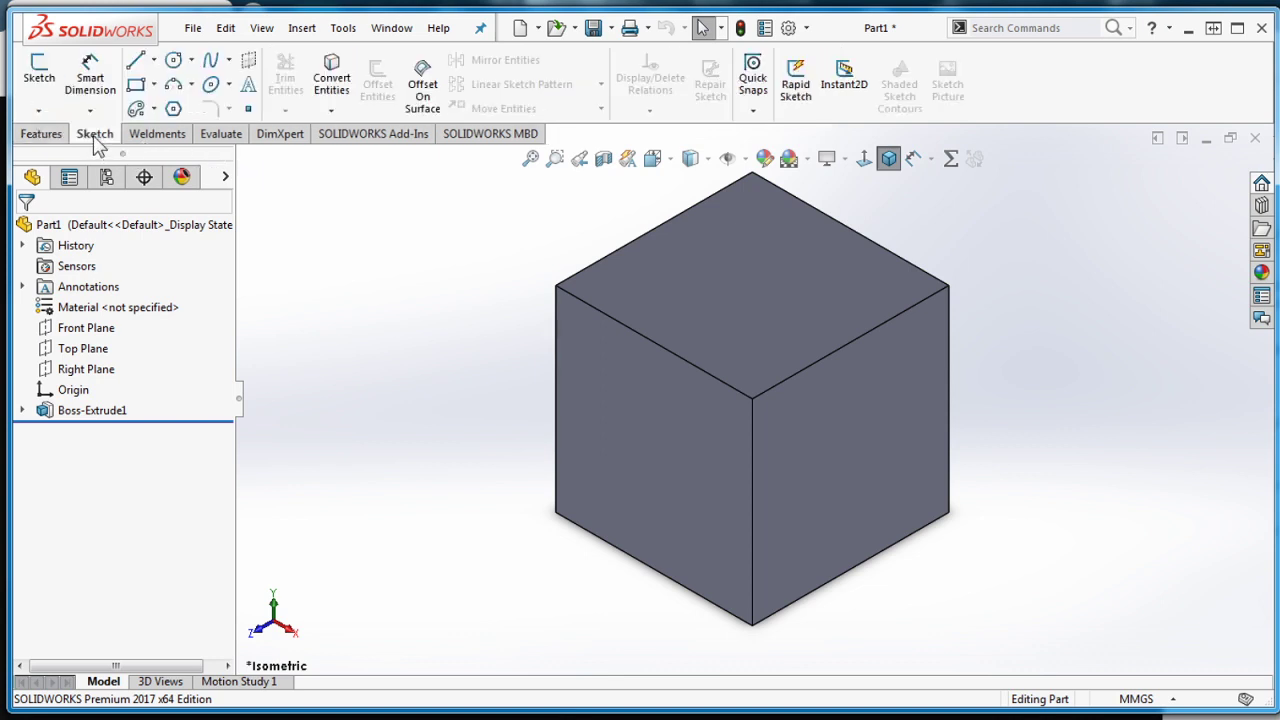
click(40, 78)
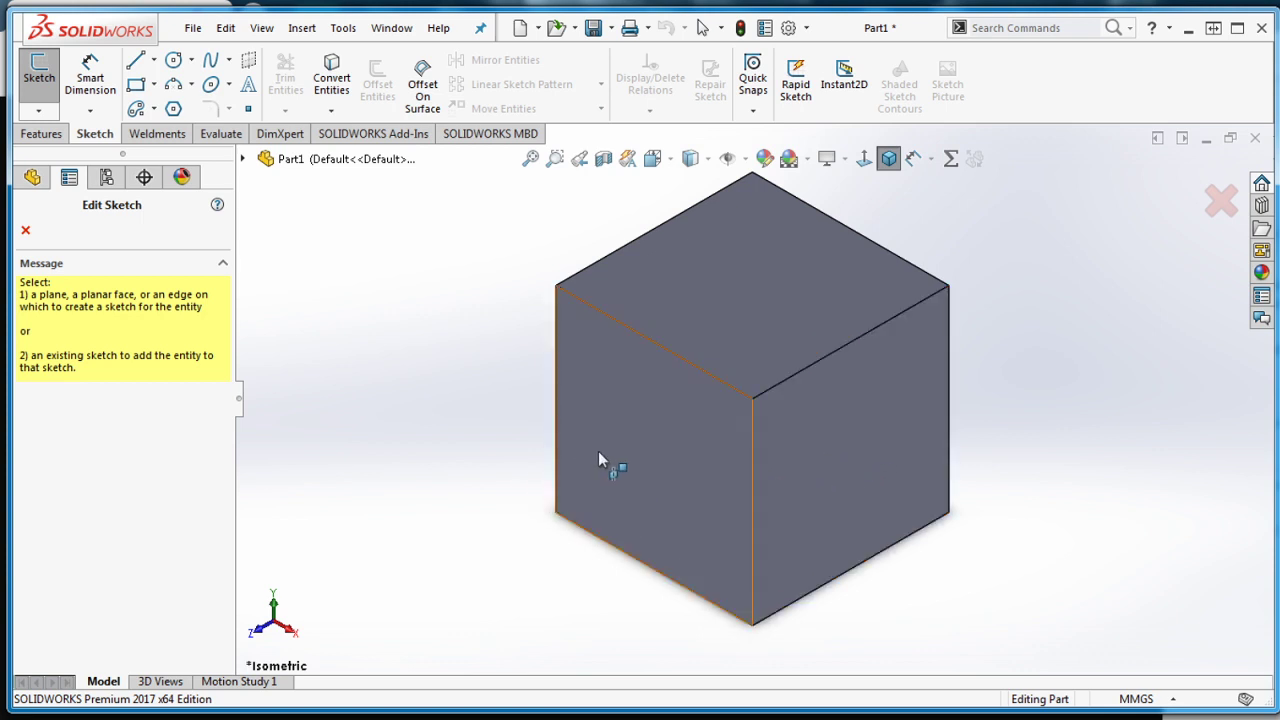
click(652, 440)
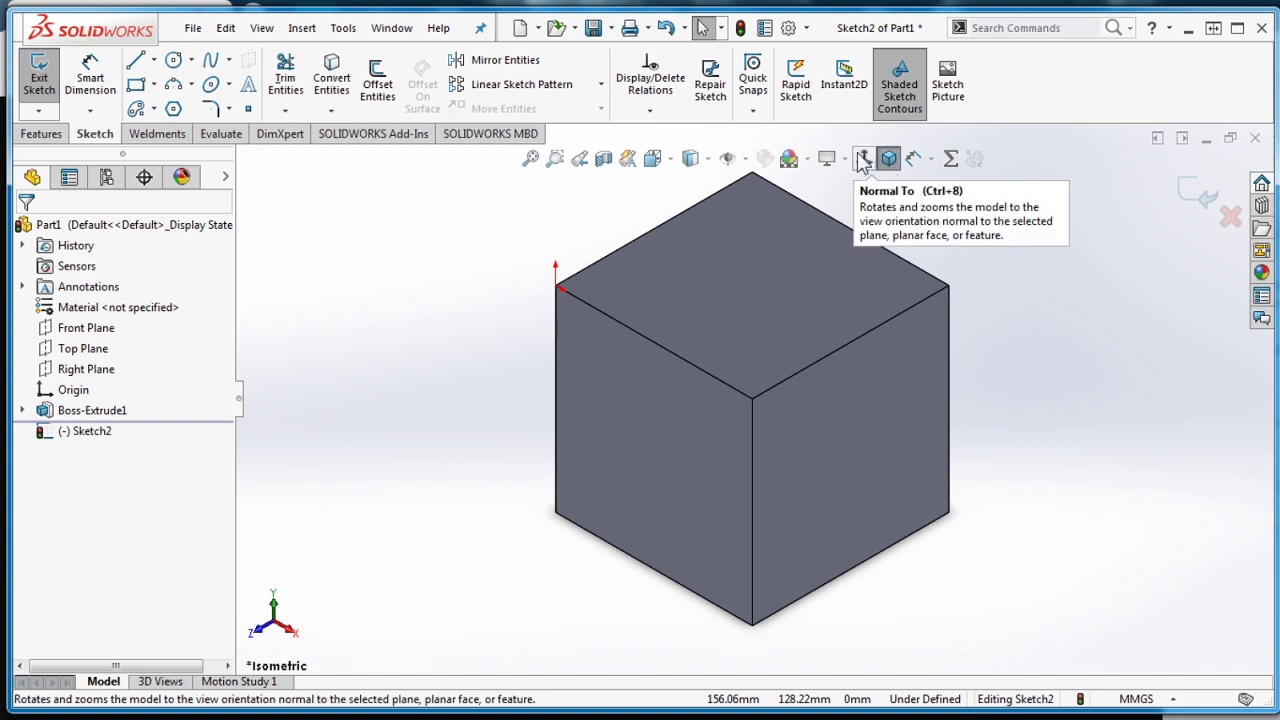
Turn the view Normal To the sketch face and start the center-radius Circle tool
click(706, 163)
click(652, 159)
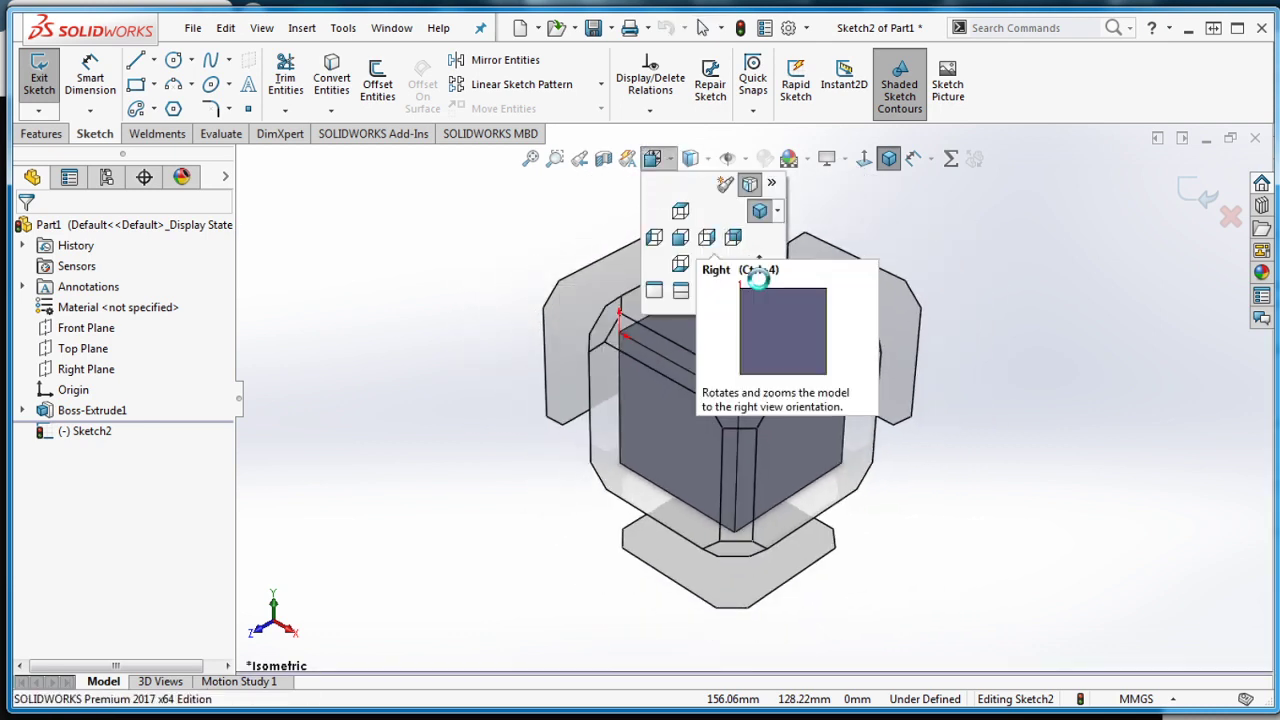
click(760, 264)
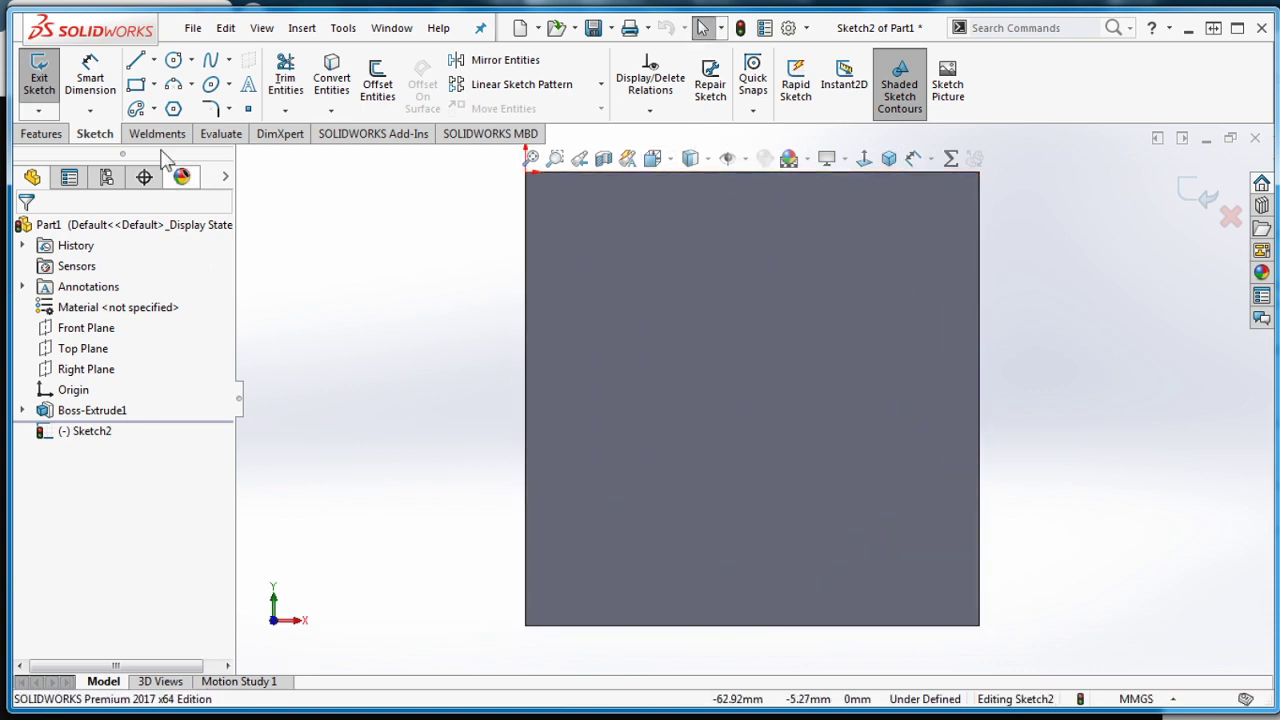
click(172, 62)
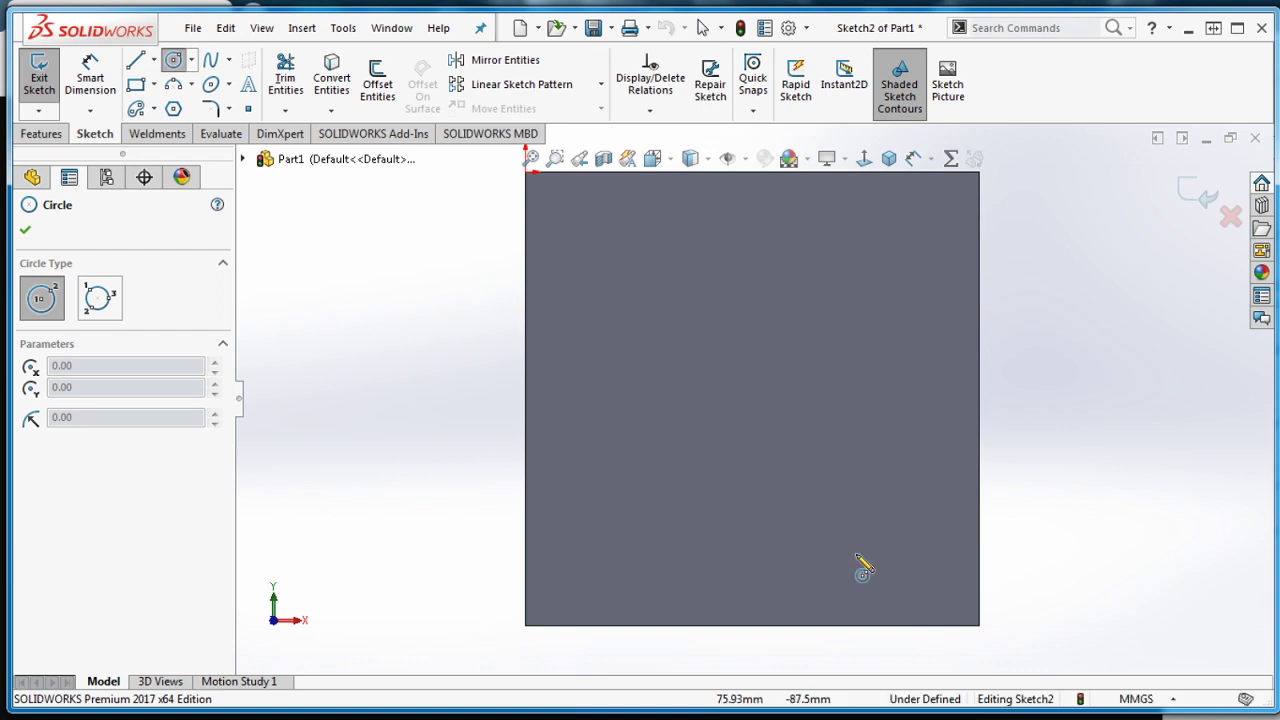
Draw a diagonal centerline from the face's top-left corner to its bottom-right corner
click(155, 61)
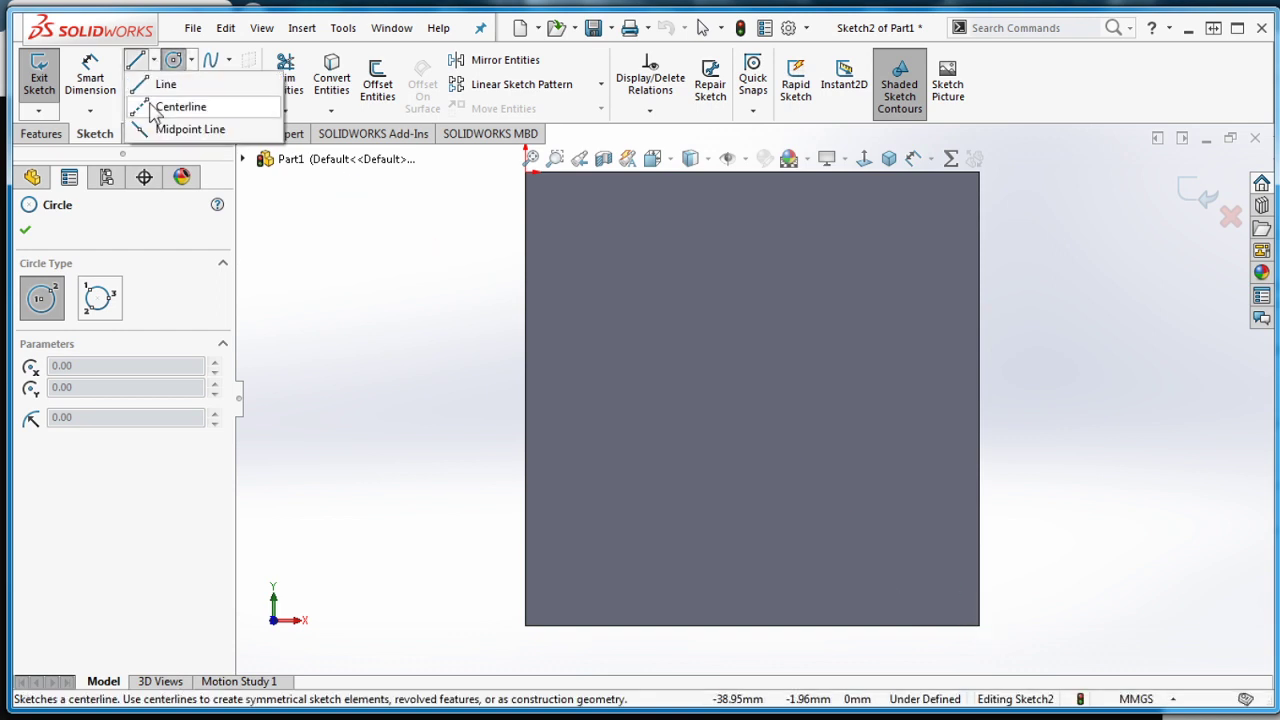
click(165, 106)
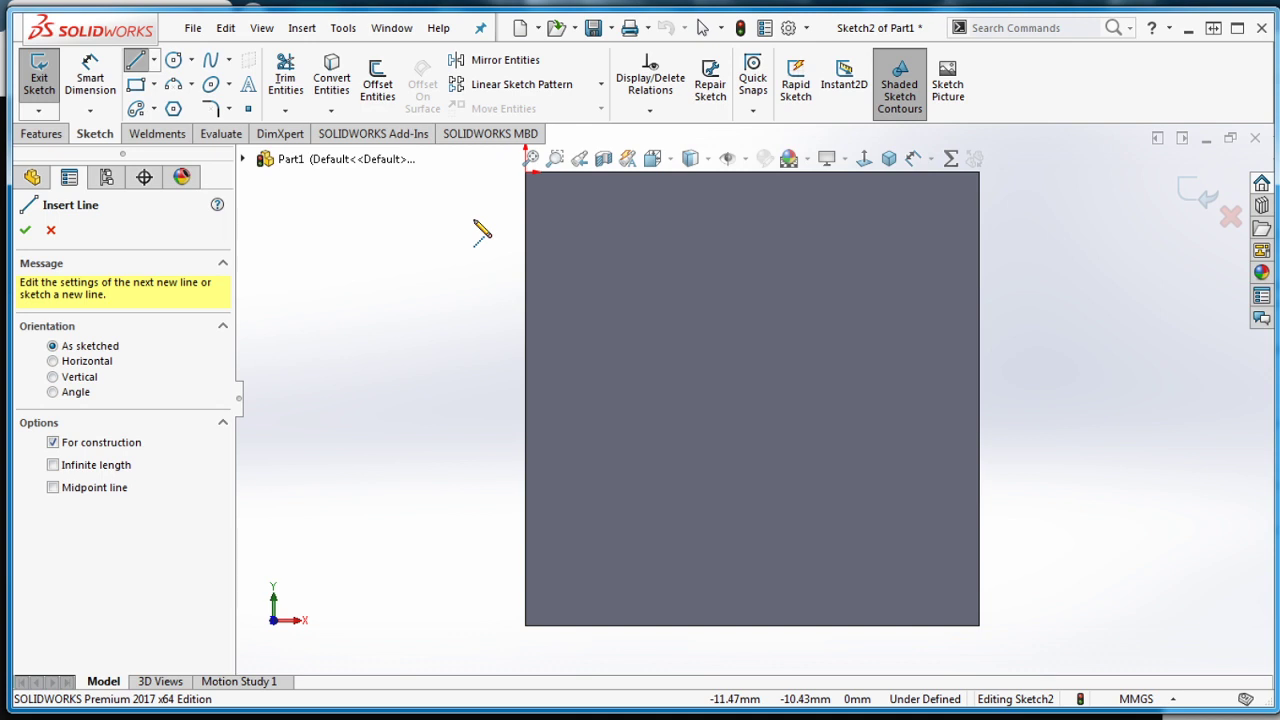
click(153, 60)
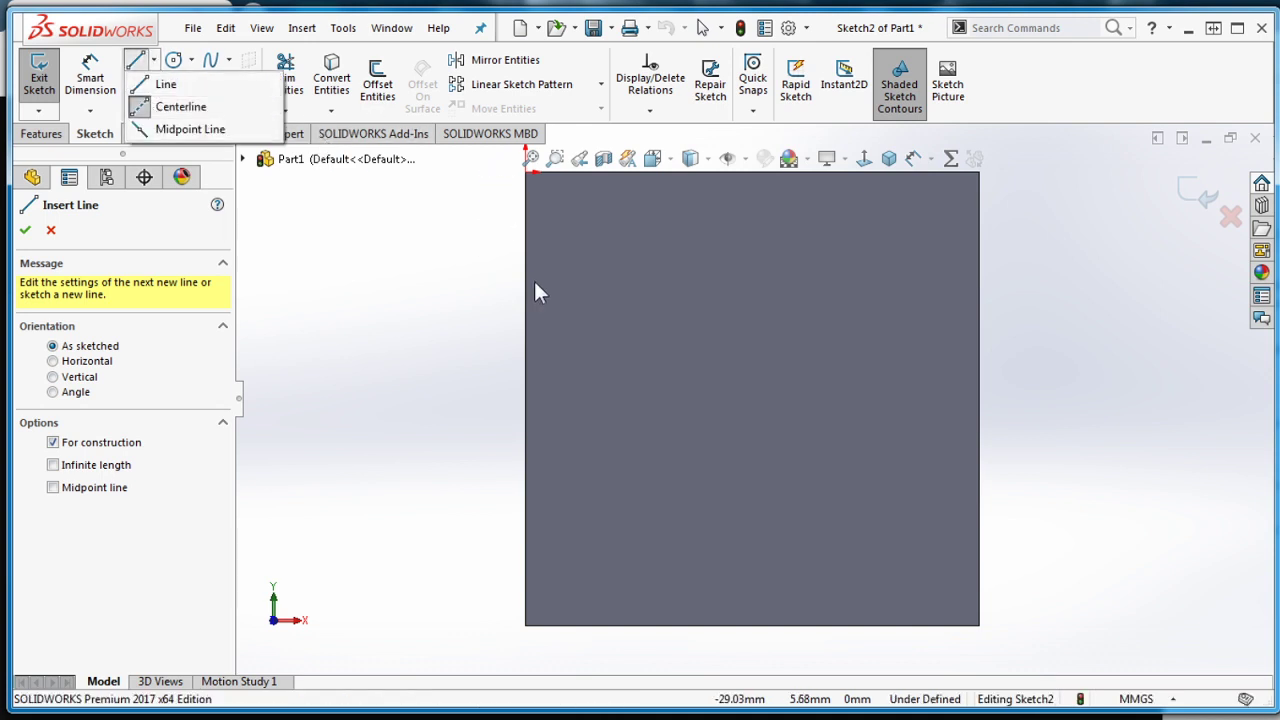
key(Escape)
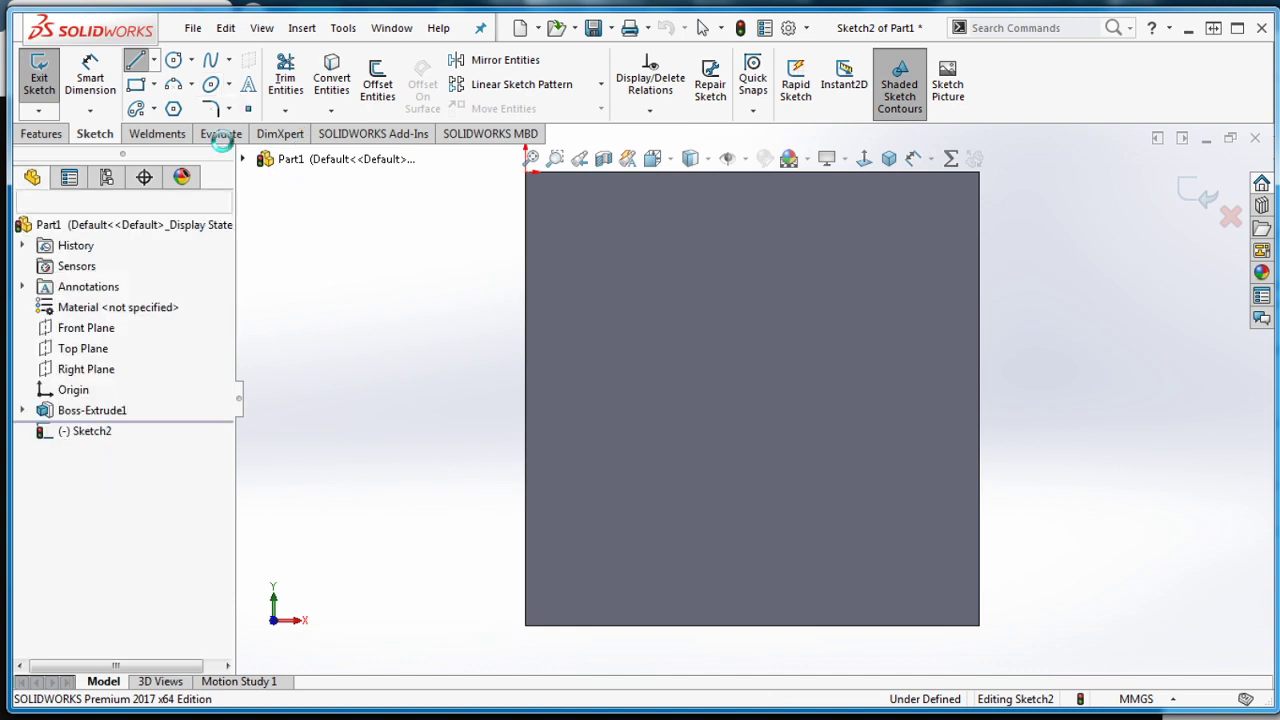
click(153, 60)
click(168, 106)
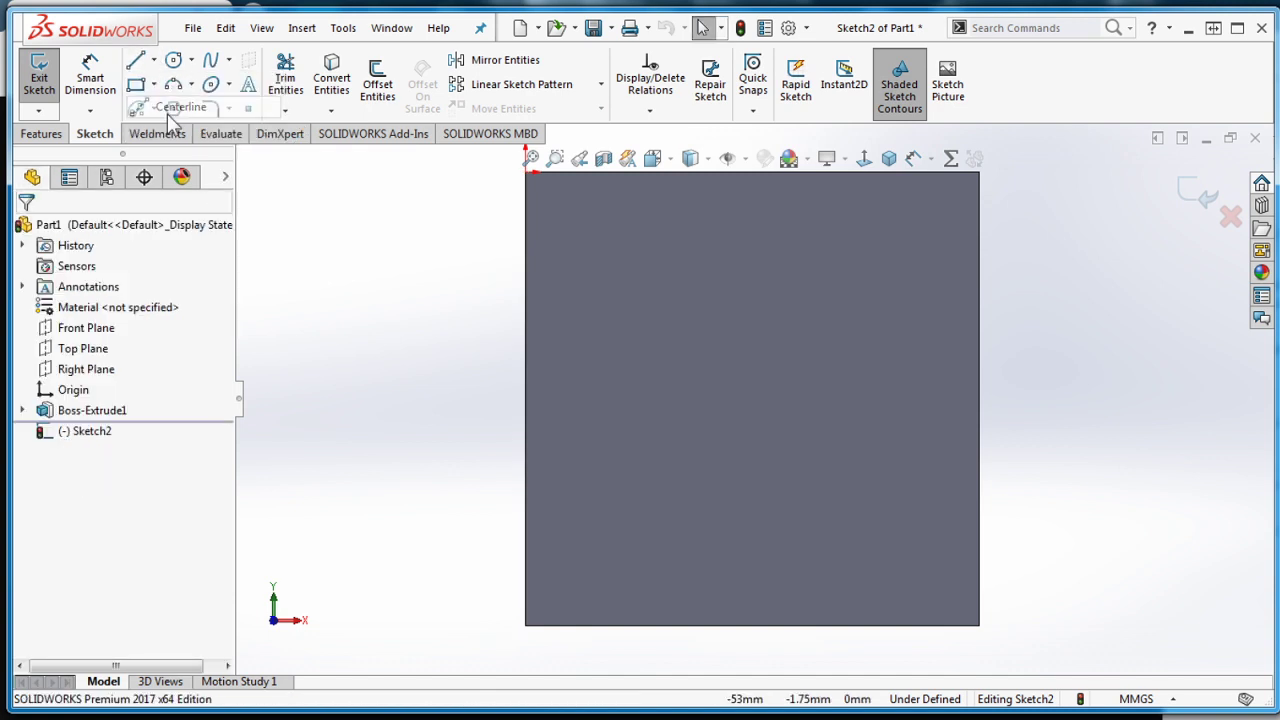
click(527, 172)
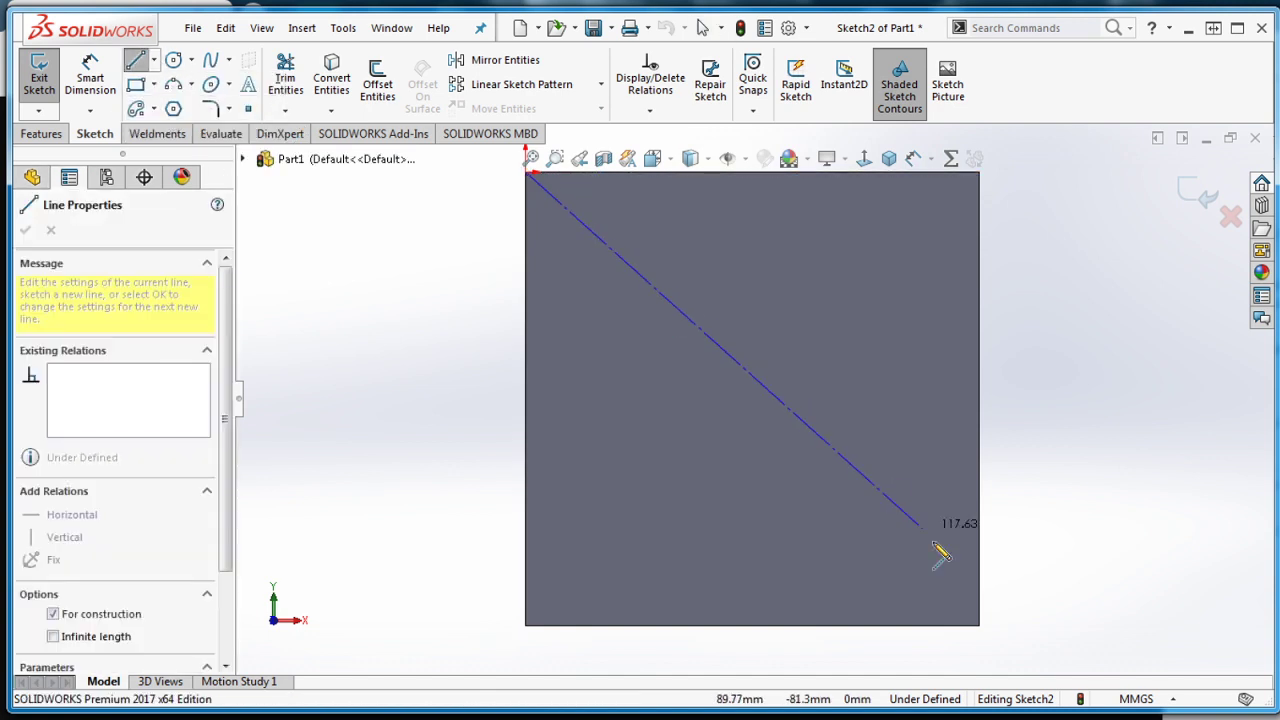
click(979, 625)
key(Escape)
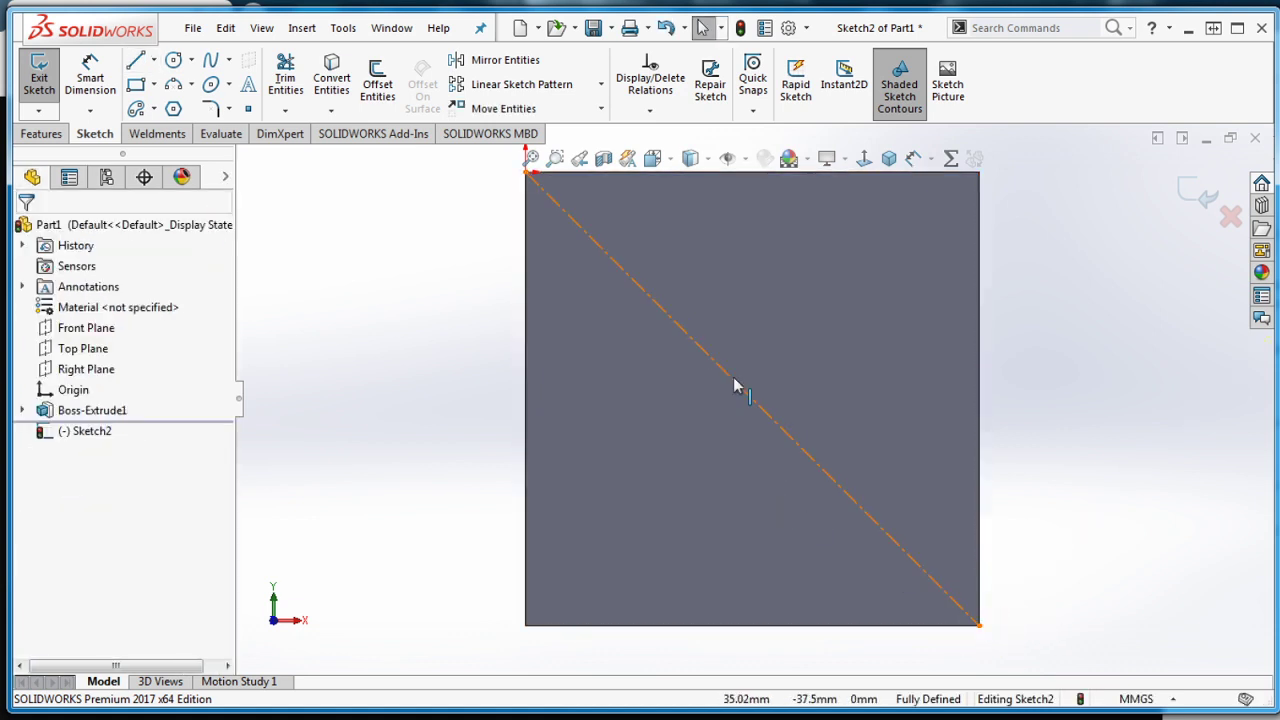
click(174, 62)
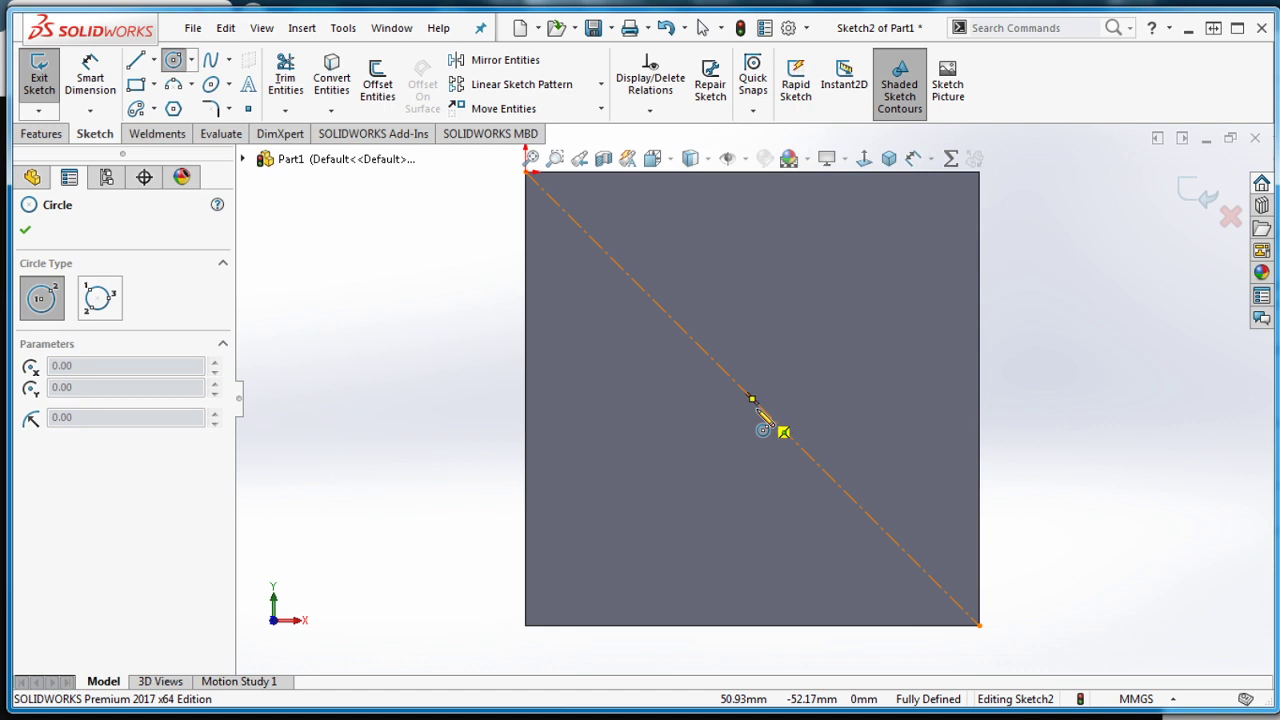
Draw a circle centred on the centerline midpoint (50, -50), radius about 32.65
click(753, 400)
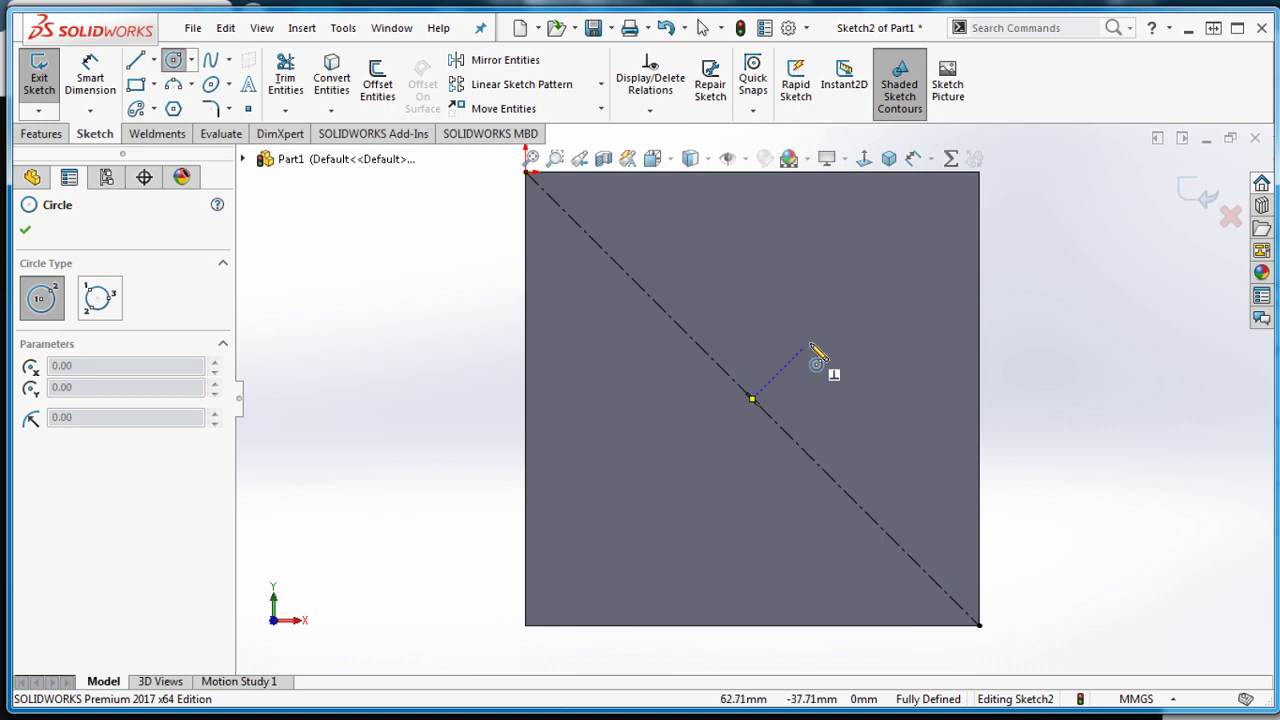
click(752, 399)
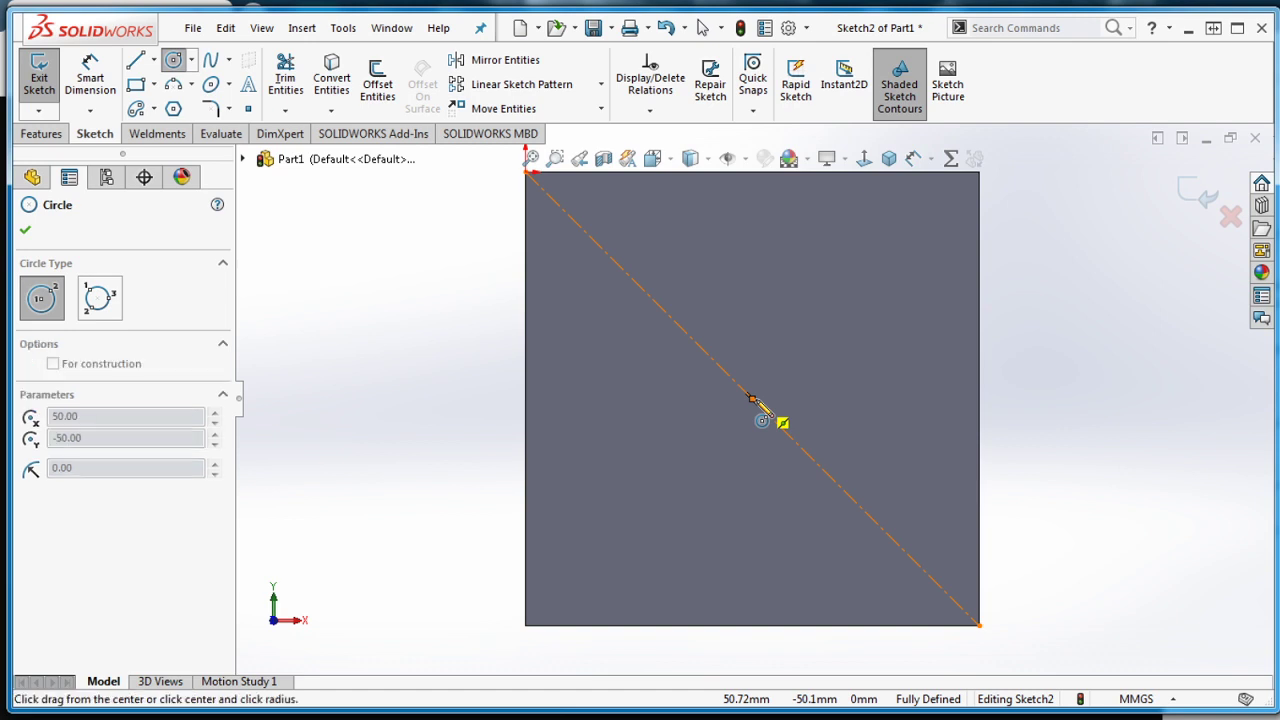
click(728, 545)
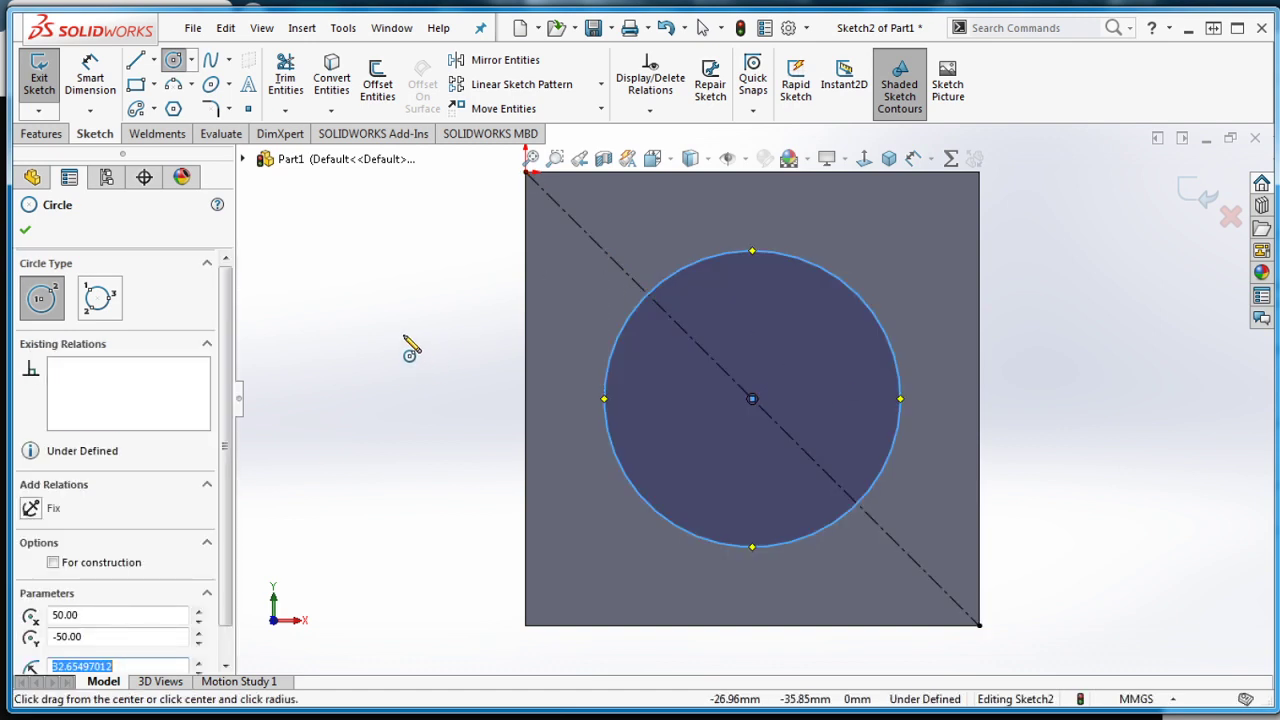
Drag the circle's edge to about 59.87 mm diameter and check its midpoint centre relation
key(Escape)
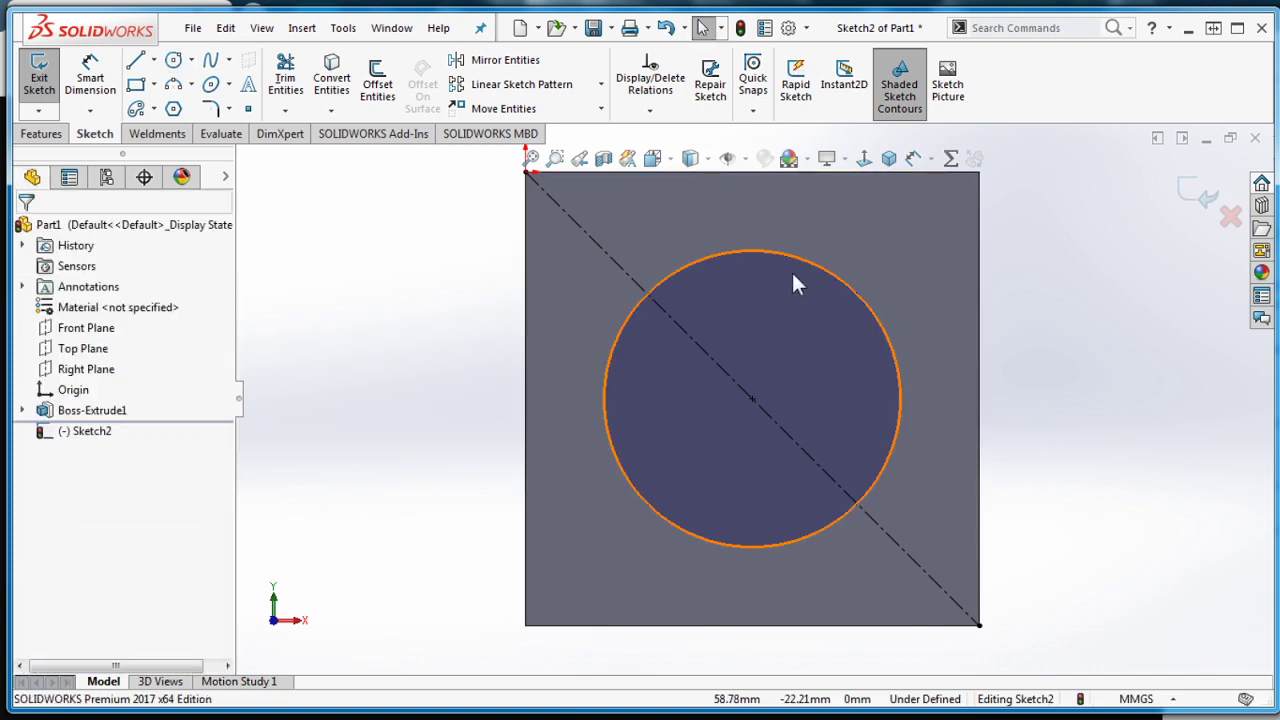
drag(837, 277, 860, 319)
click(752, 399)
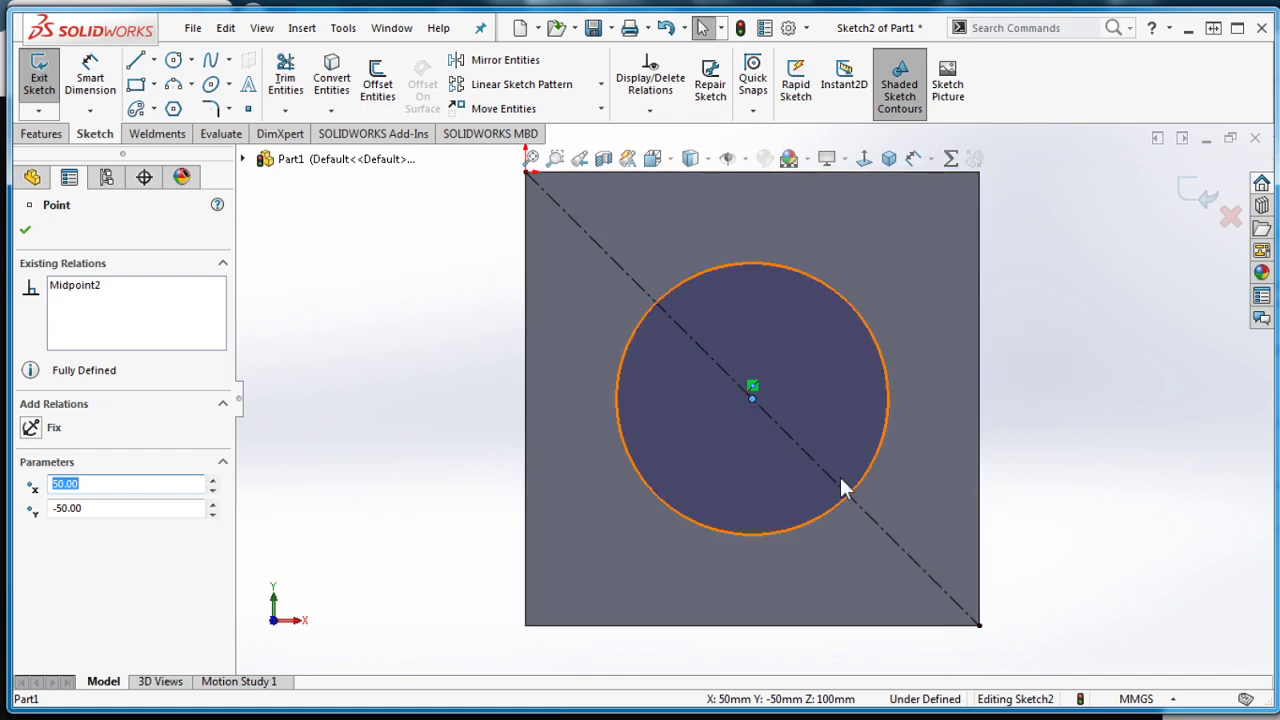
click(93, 88)
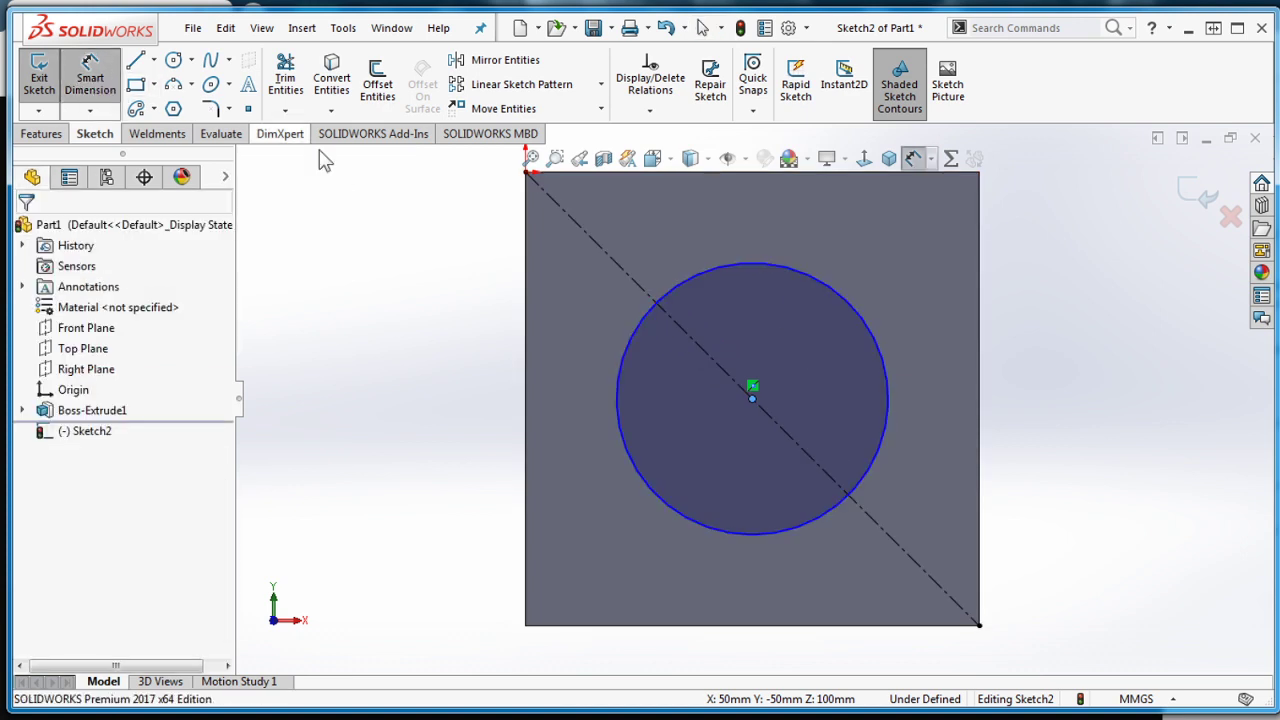
Give the circle a 60 mm diameter dimension placed to its left
click(778, 268)
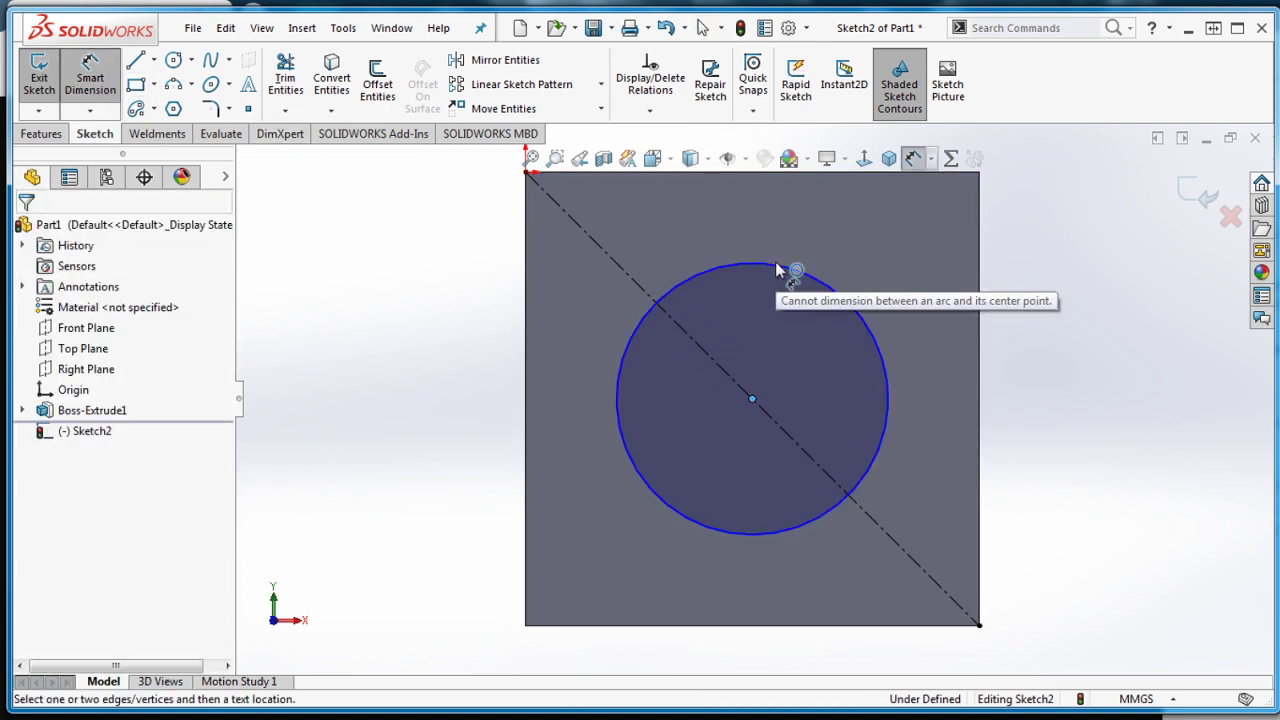
click(822, 284)
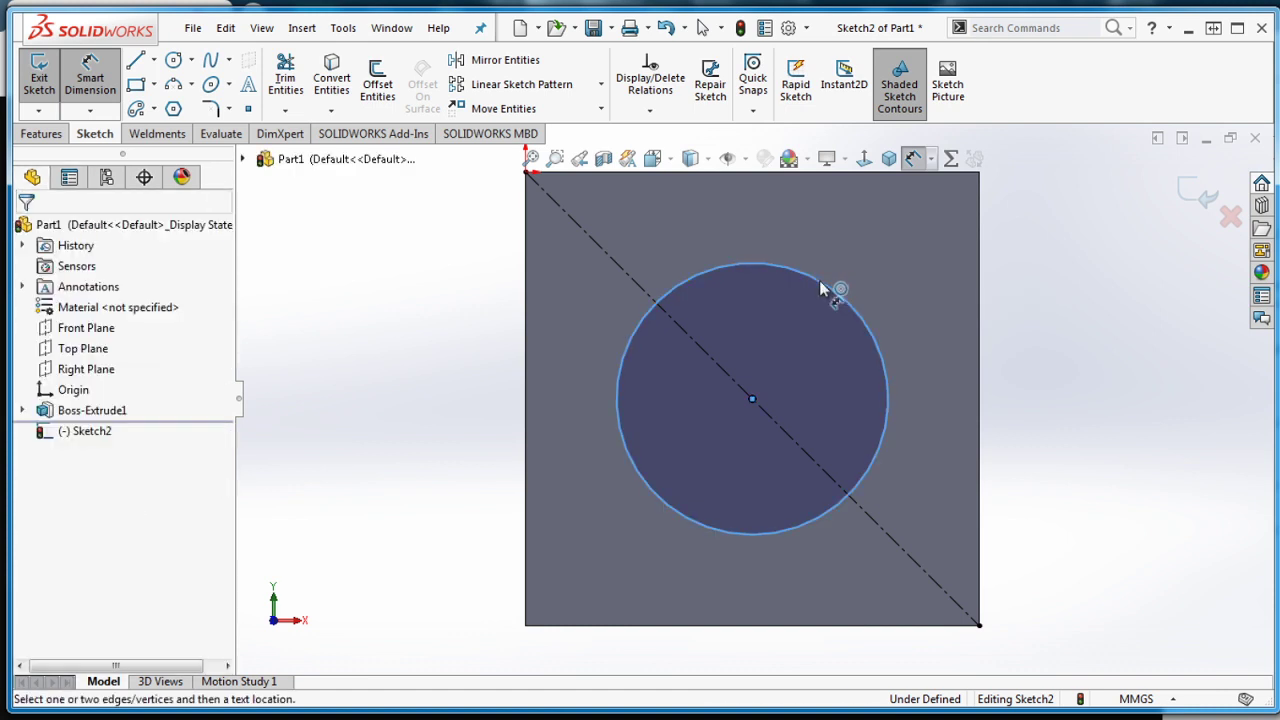
click(754, 262)
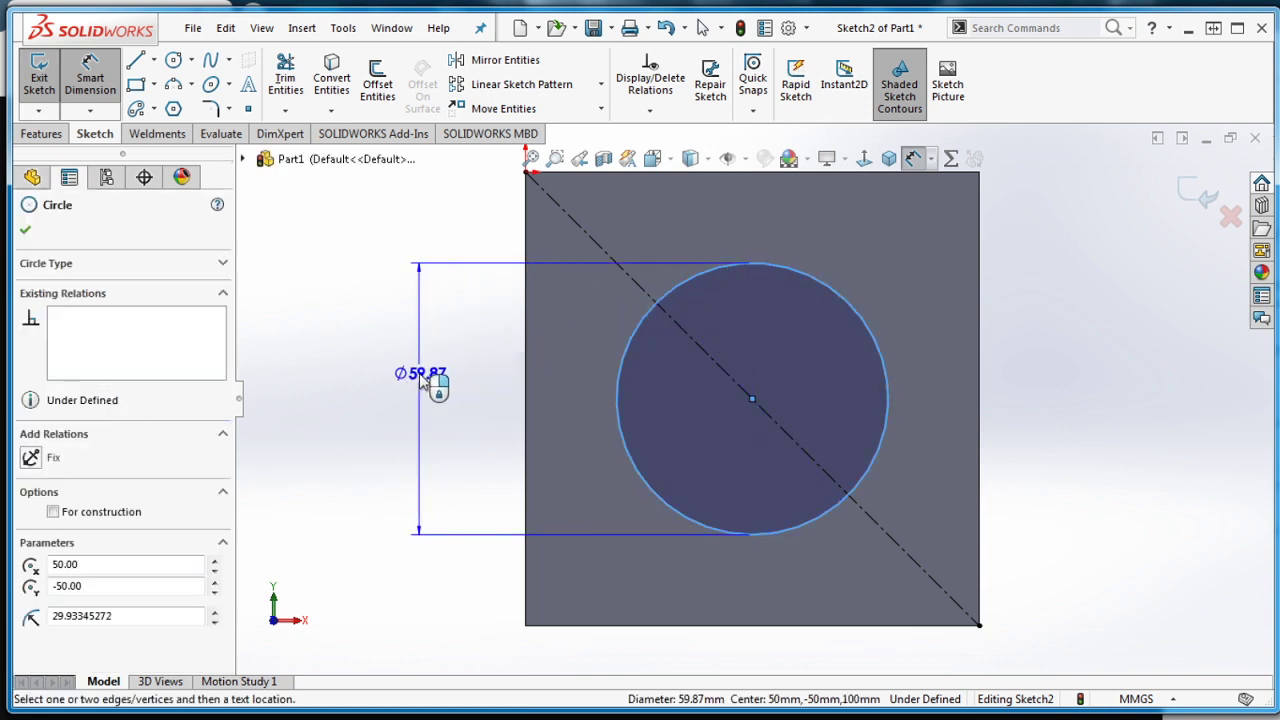
click(437, 385)
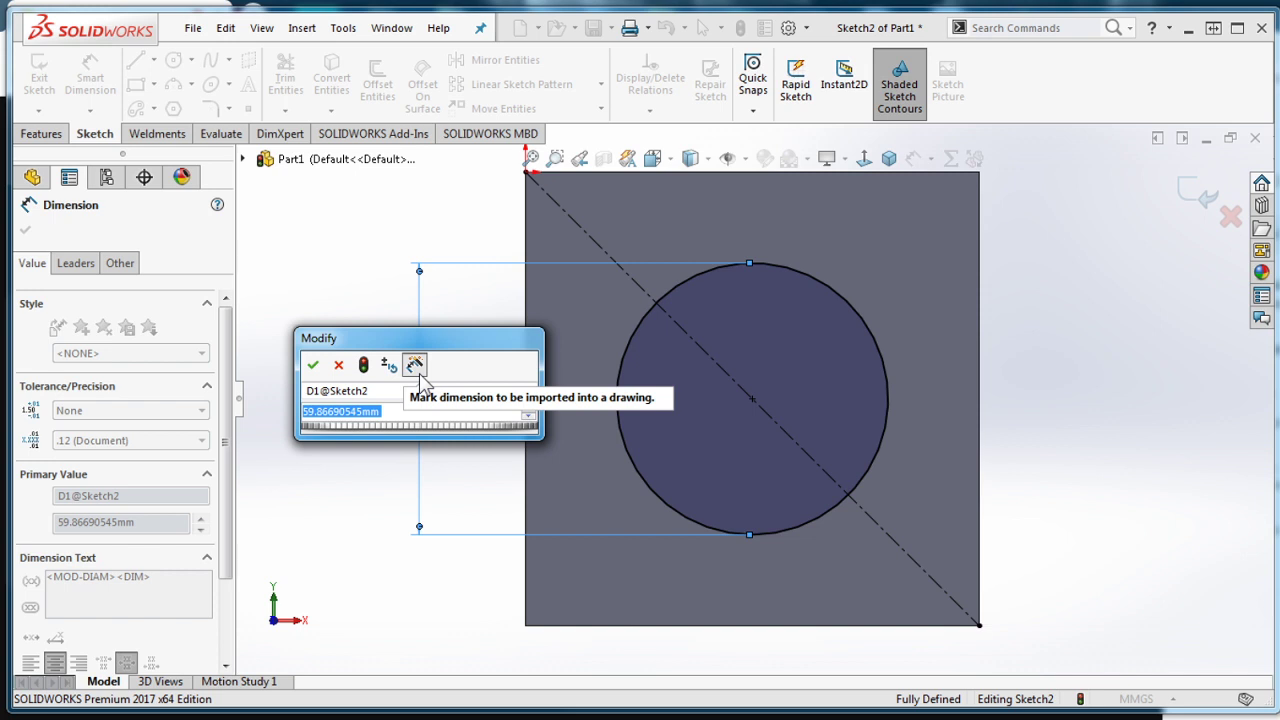
text(60)
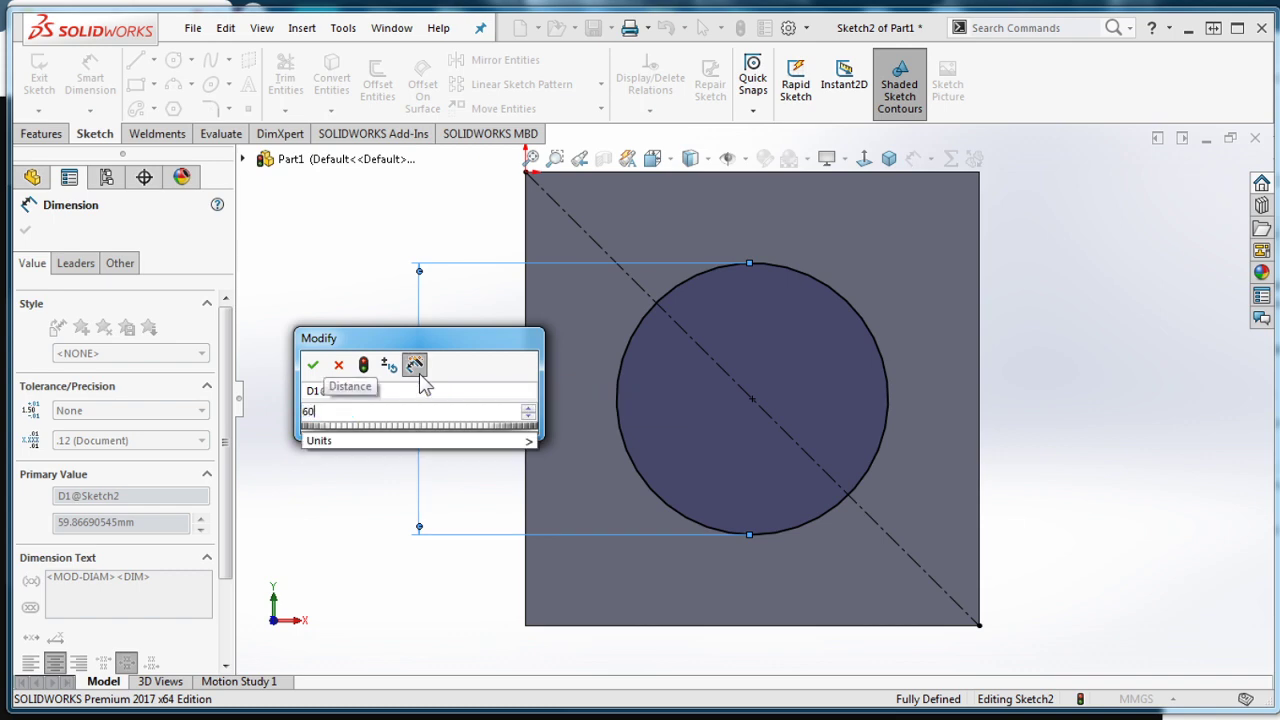
key(Return)
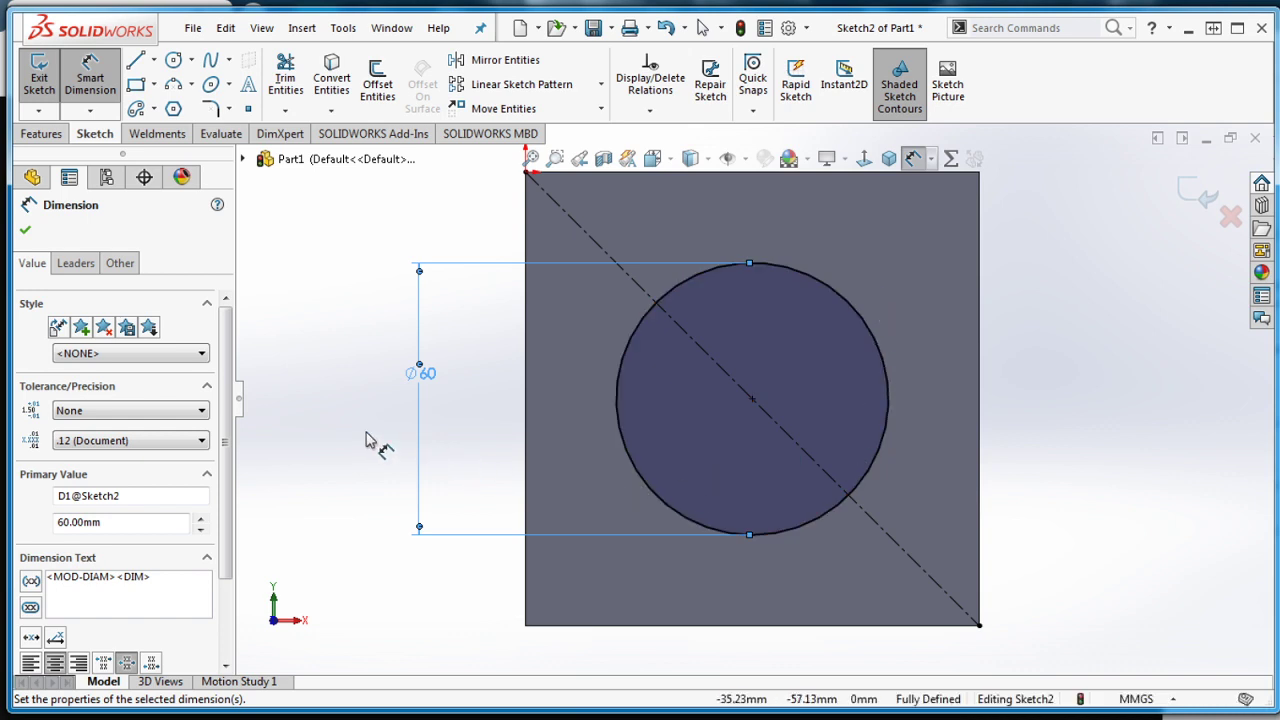
Delete the Ø60 dimension, leaving Sketch2 under defined
key(Escape)
click(421, 376)
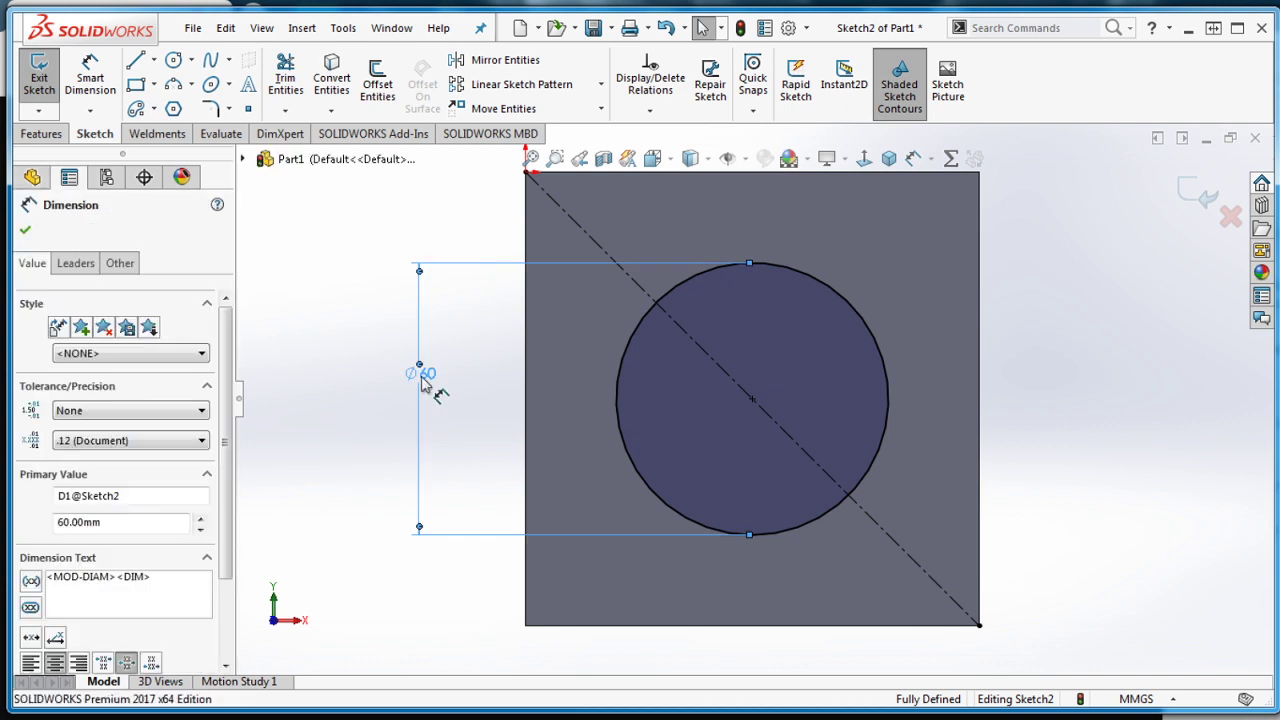
key(Delete)
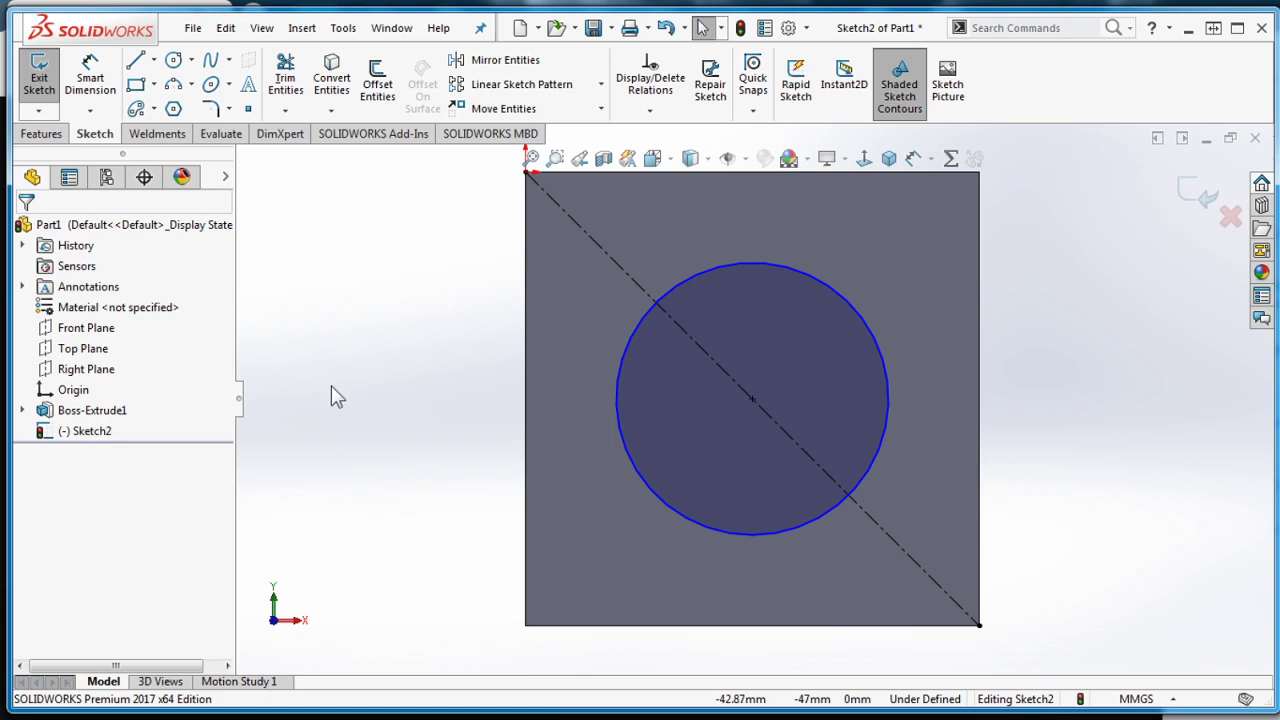
Undo to restore Ø60, then extrude-cut the circle 50 mm blind into the cube
key(ctrl+z)
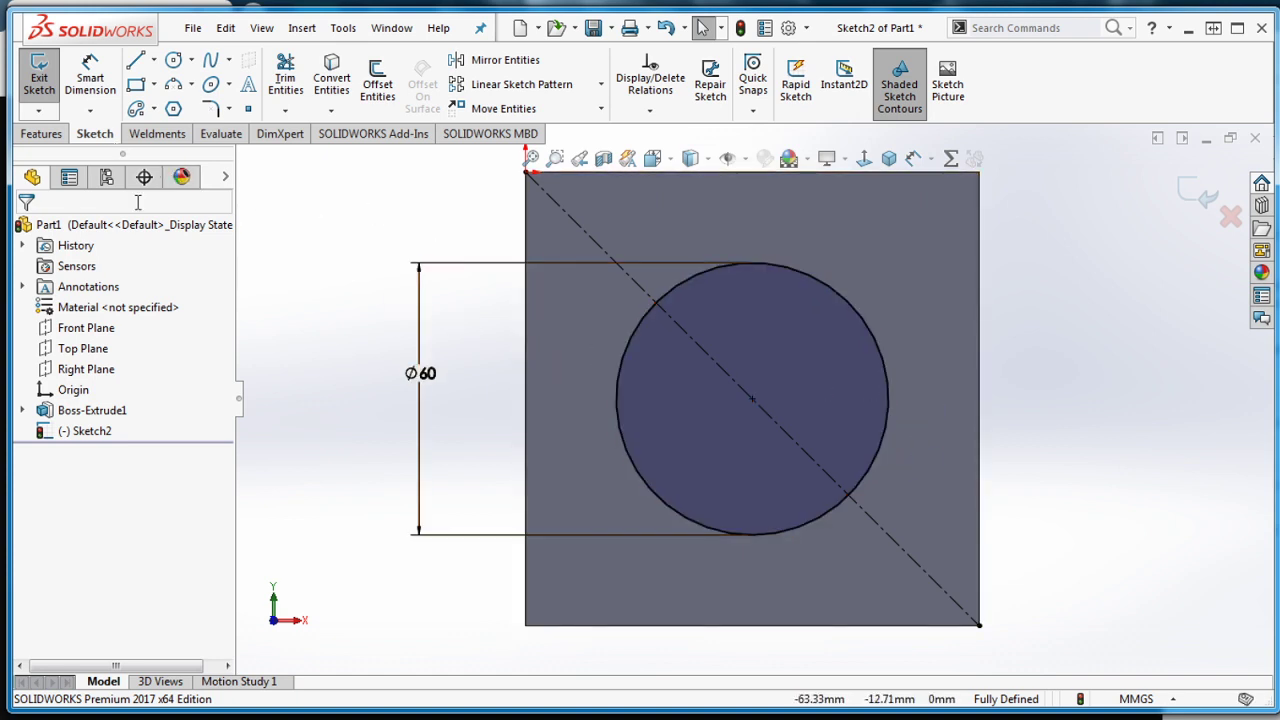
click(43, 136)
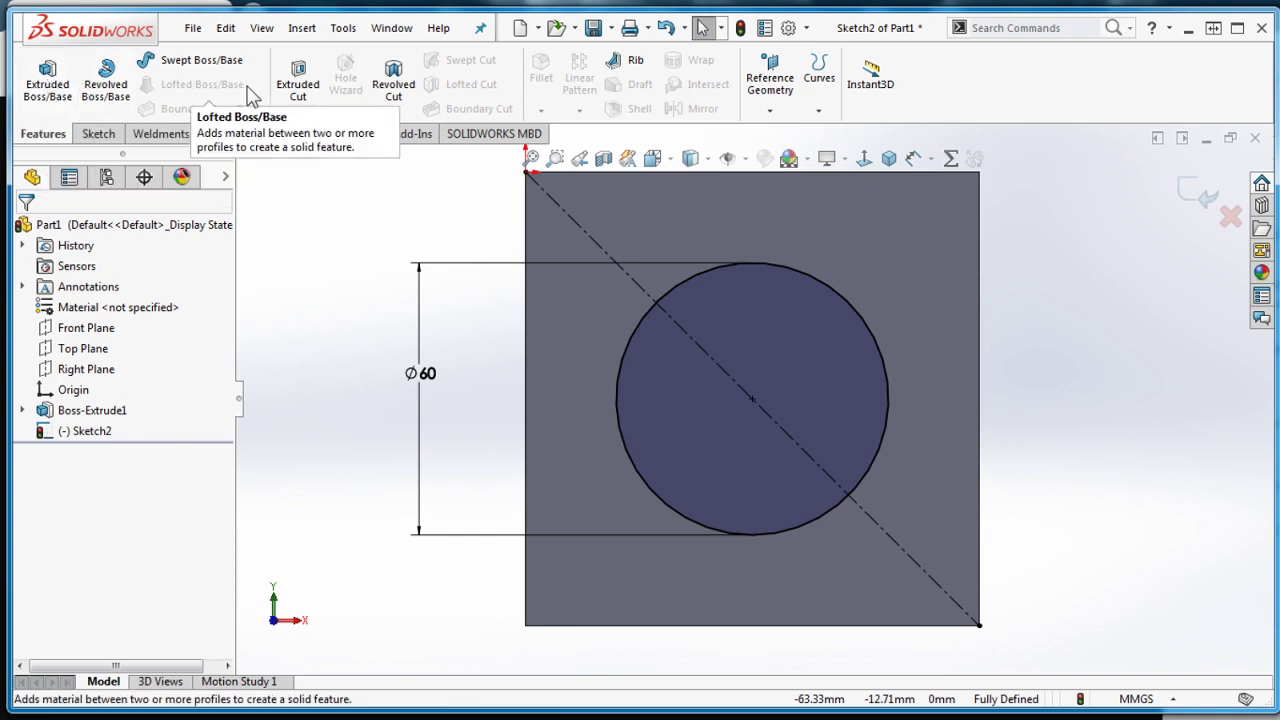
click(296, 82)
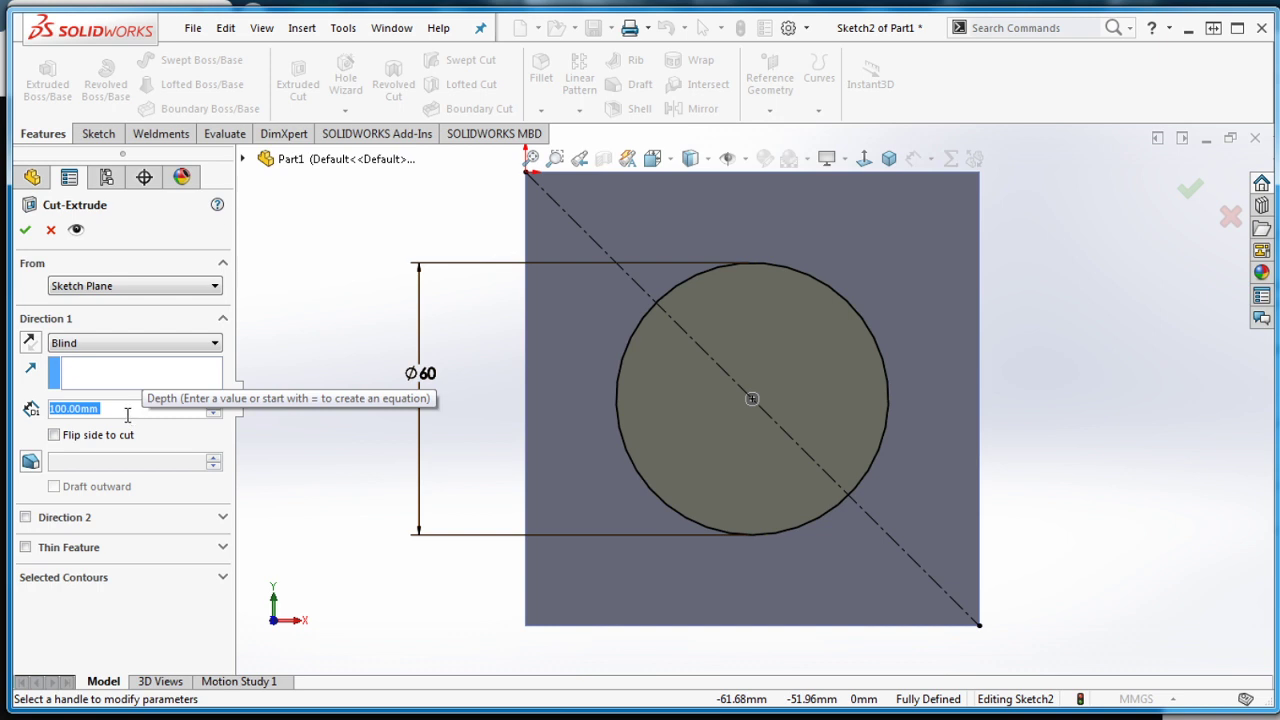
text(50)
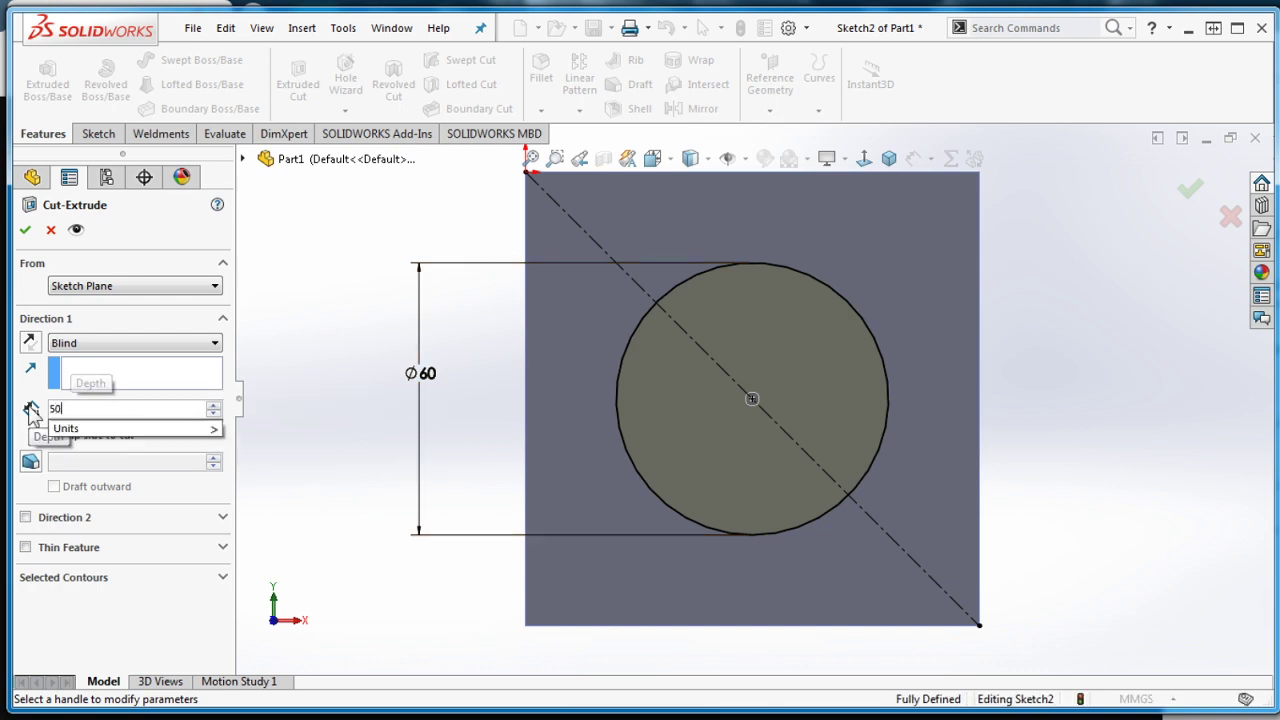
key(Return)
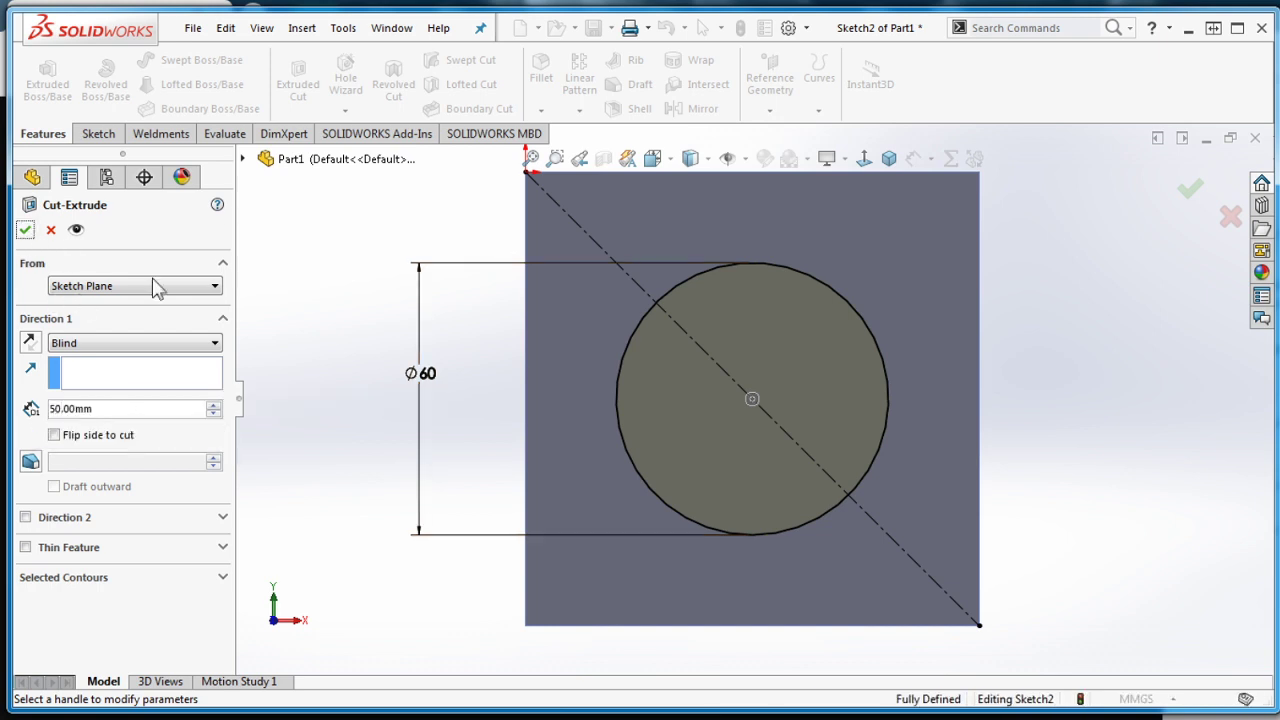
click(25, 229)
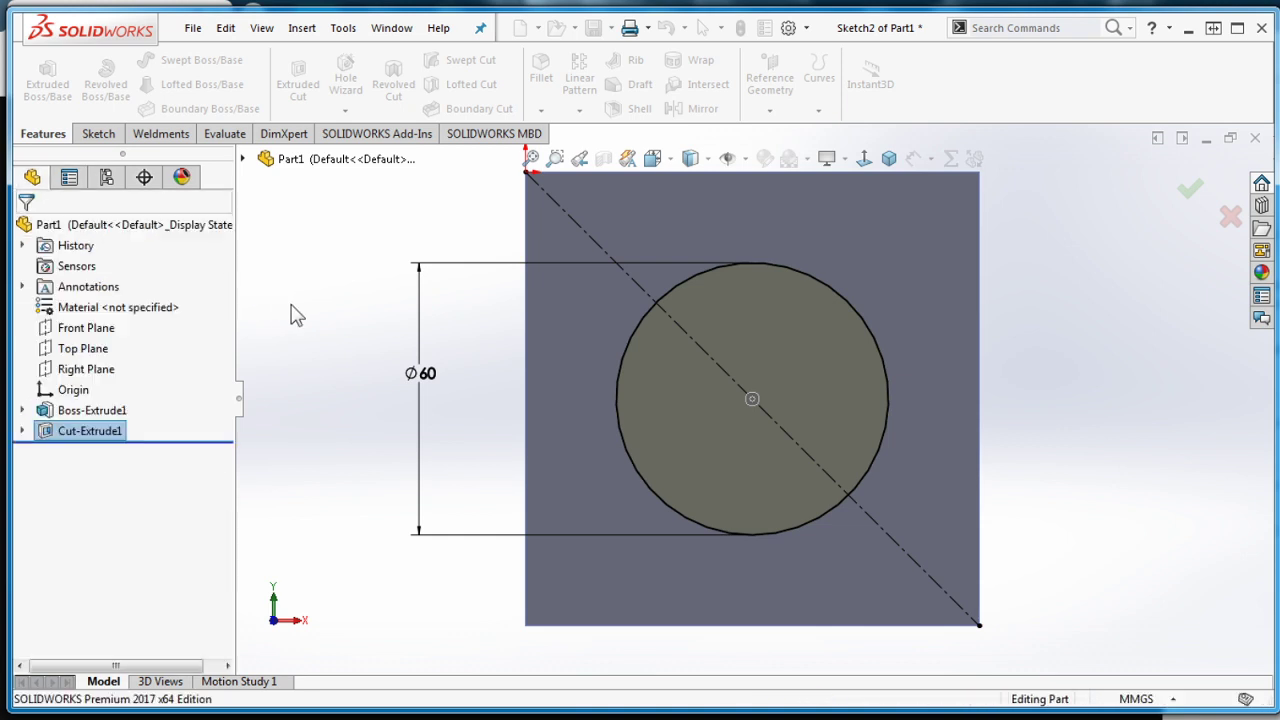
Orbit to inspect the Ø60 pocket in 3-D and show Cut-Extrude1's context toolbar
mouse_move(503, 294)
middle_down()
mouse_move(489, 357)
mouse_move(609, 352)
mouse_move(449, 356)
mouse_move(504, 330)
mouse_move(520, 337)
mouse_move(666, 466)
mouse_move(608, 526)
mouse_move(585, 528)
middle_up()
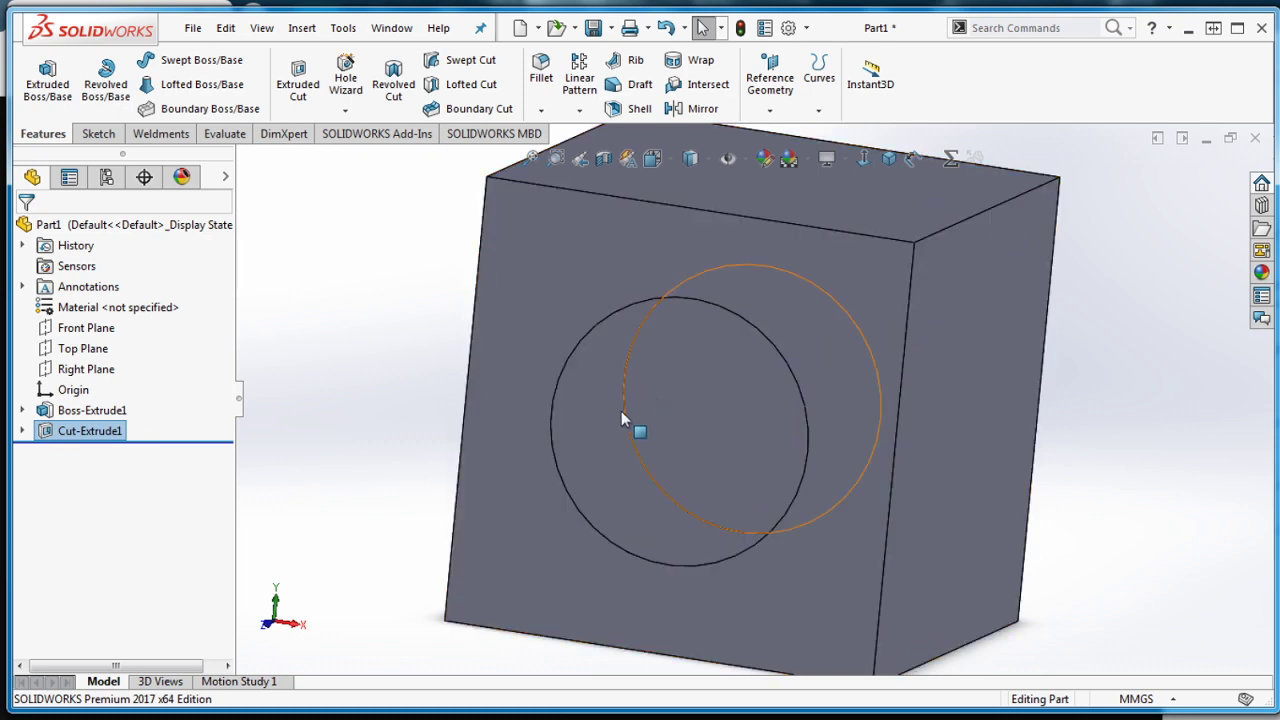
right_click(102, 438)
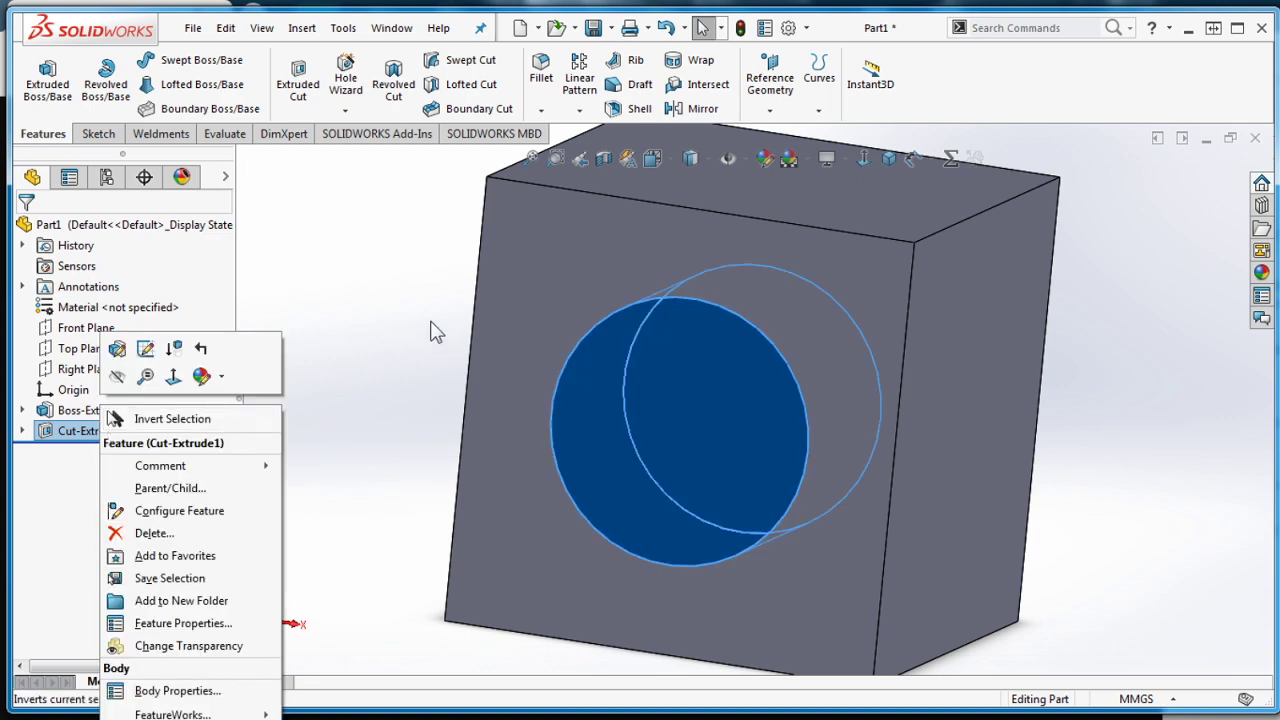
click(436, 332)
right_click(68, 436)
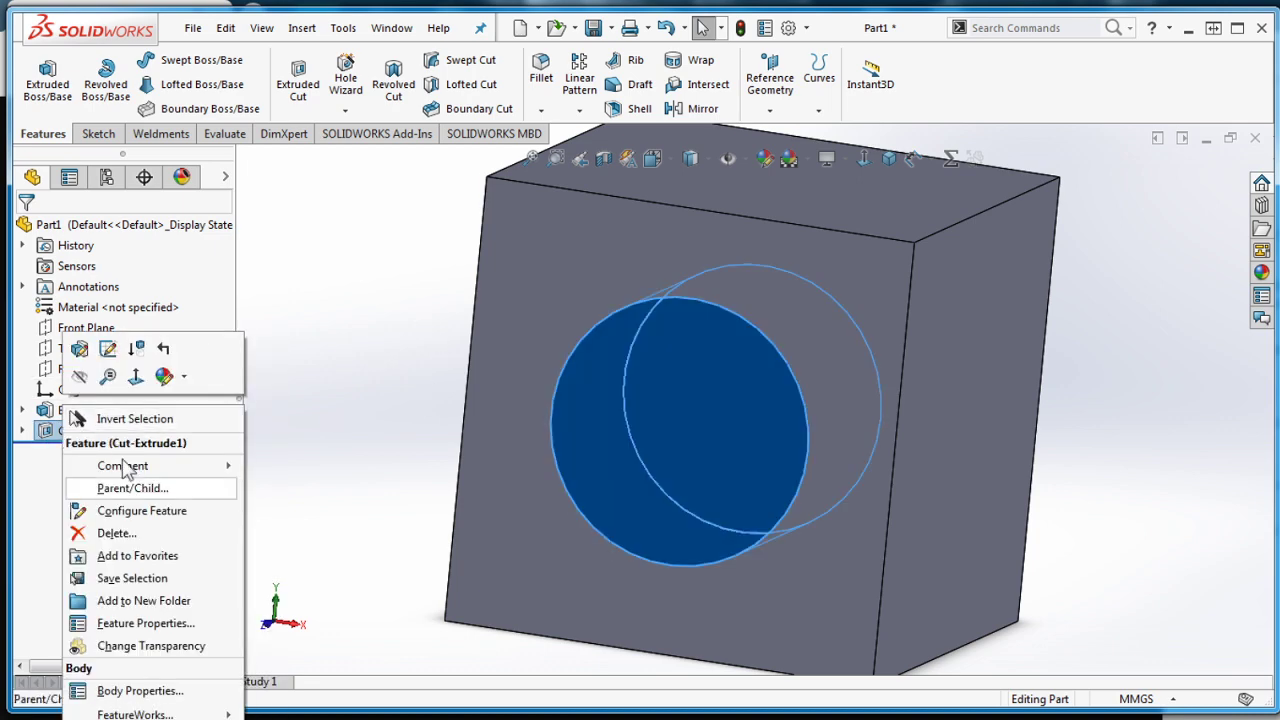
click(344, 328)
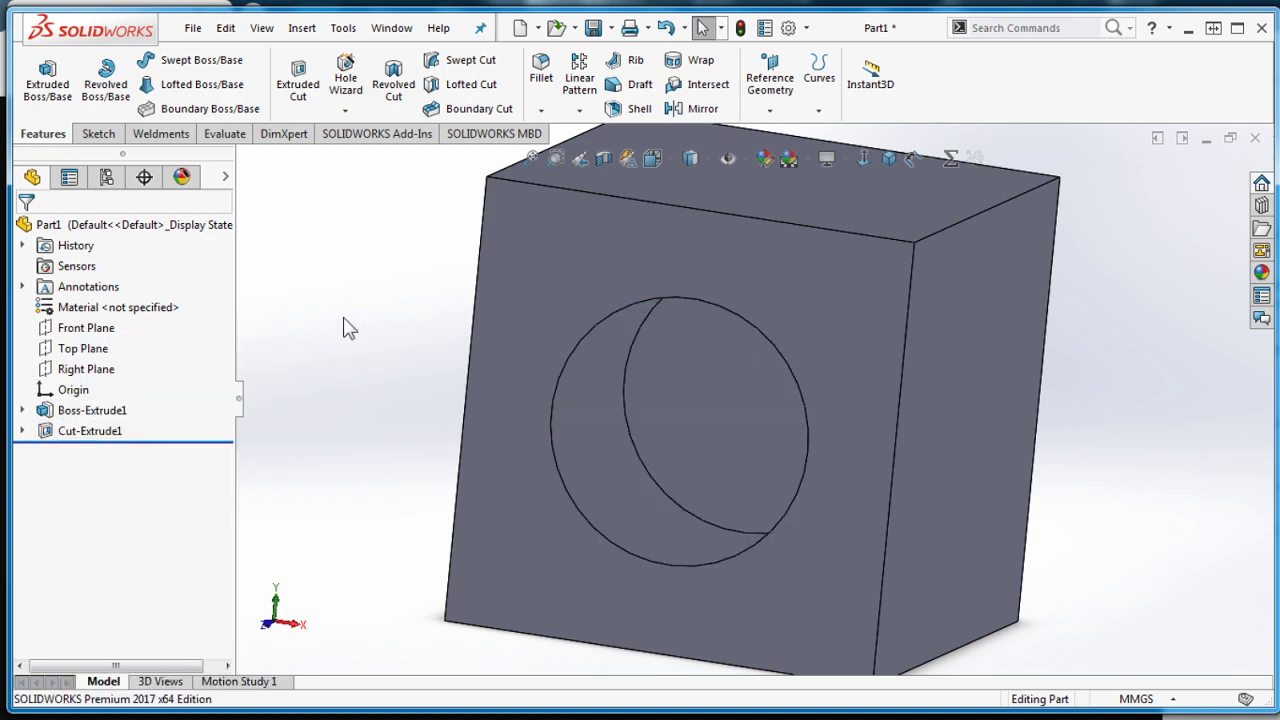
click(89, 432)
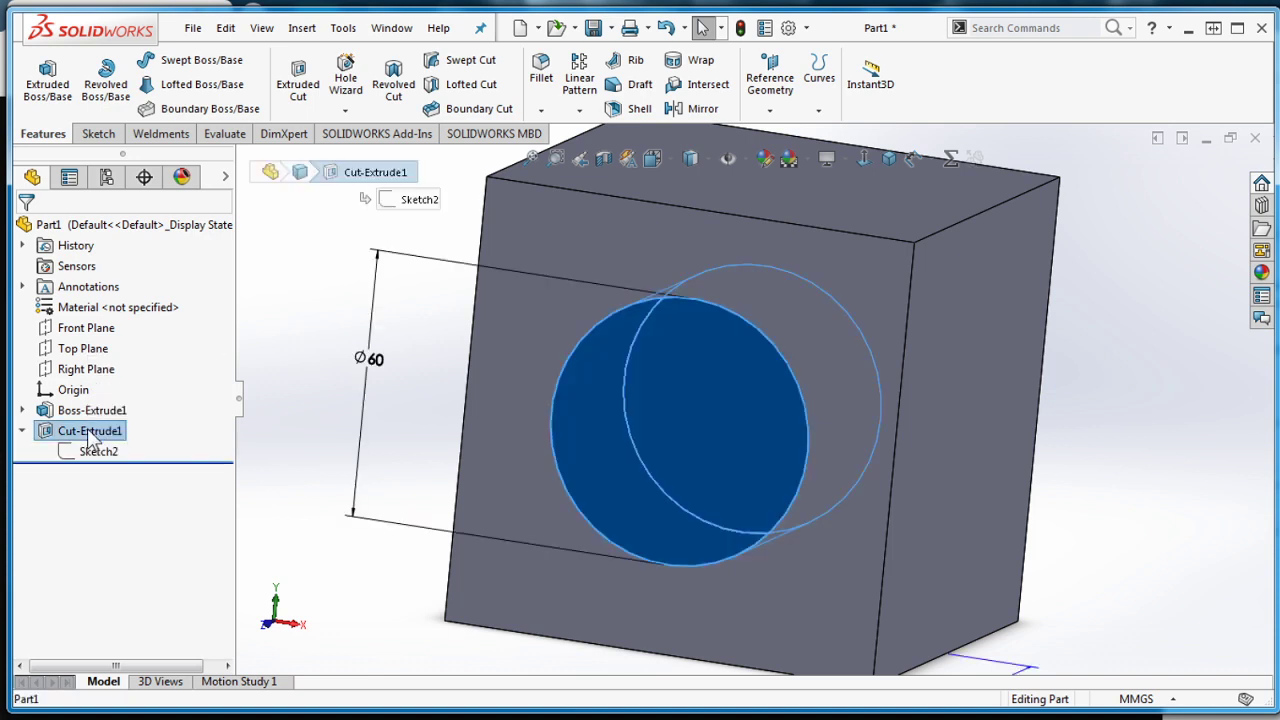
right_click(89, 437)
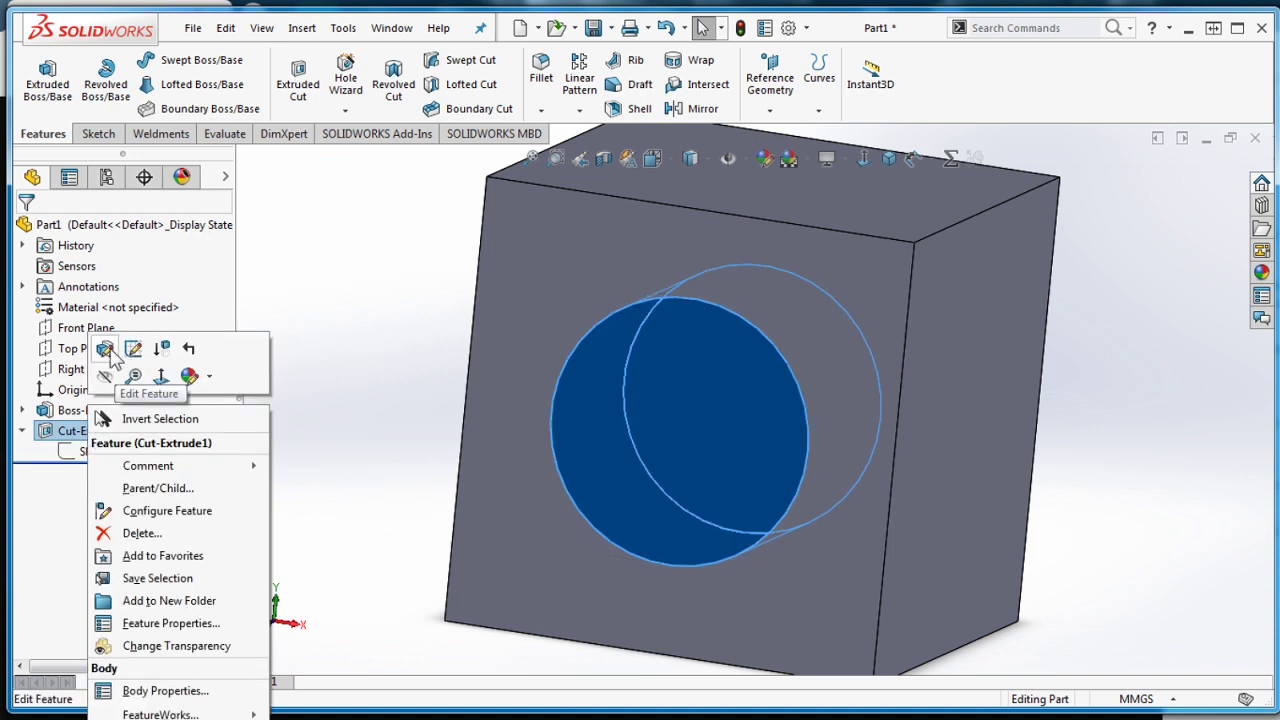
key(Escape)
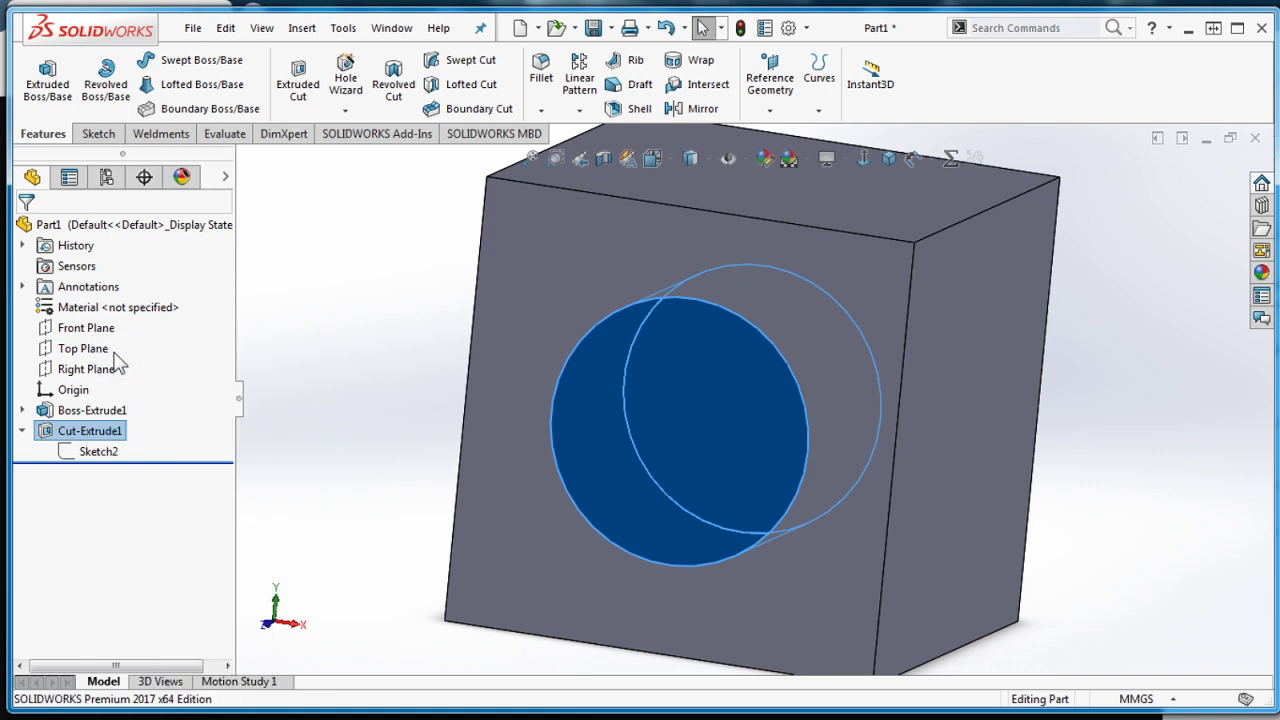
click(163, 515)
right_click(90, 438)
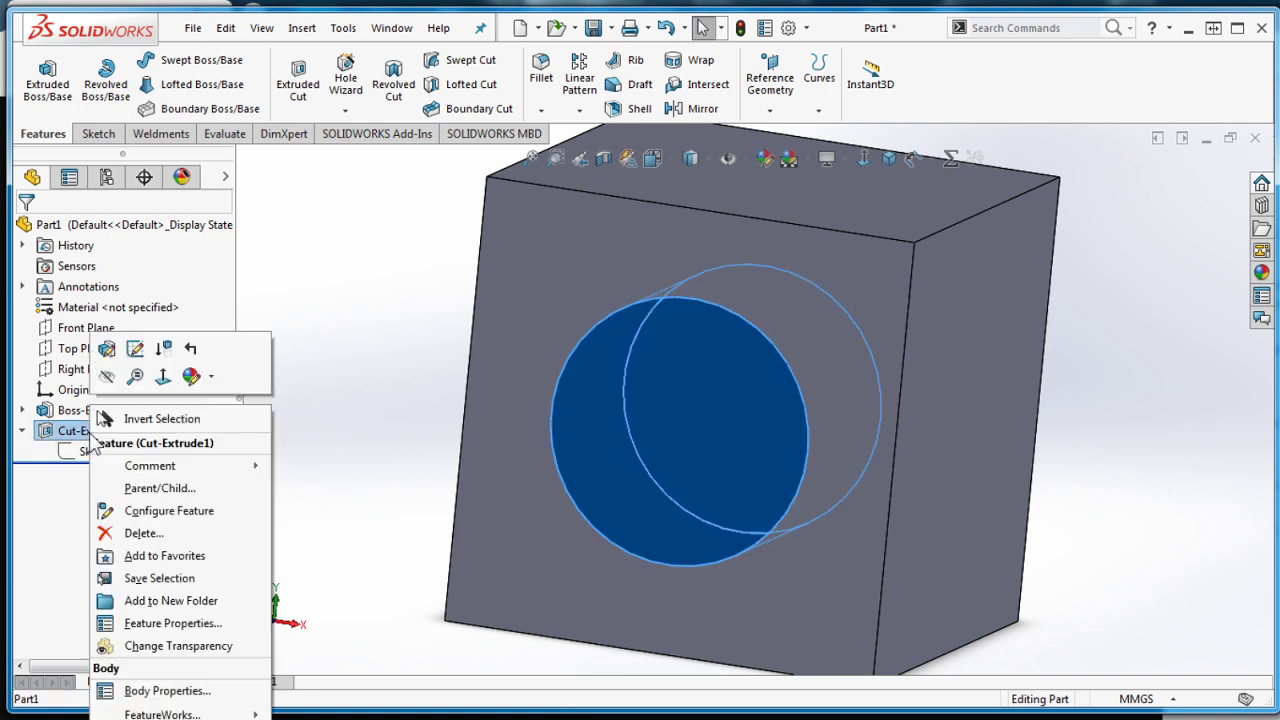
Edit Cut-Extrude1, try Through All, then settle on a Blind depth of 1000 mm
click(108, 350)
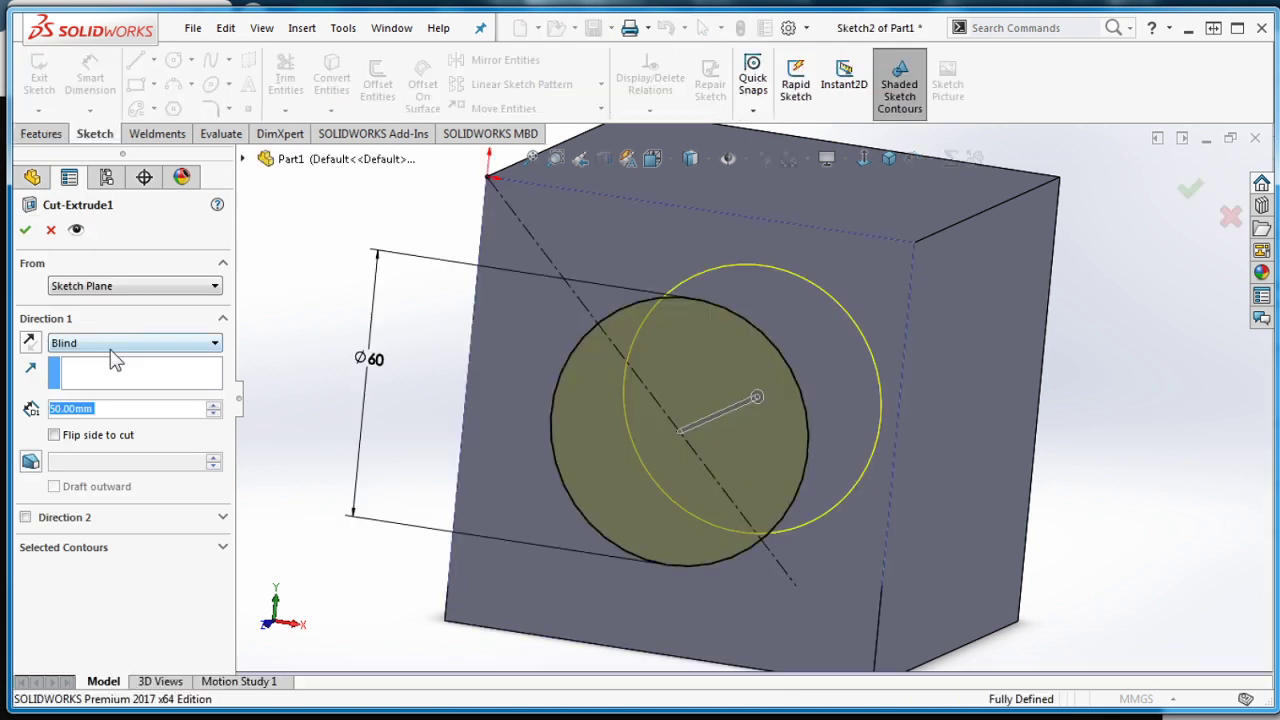
click(140, 342)
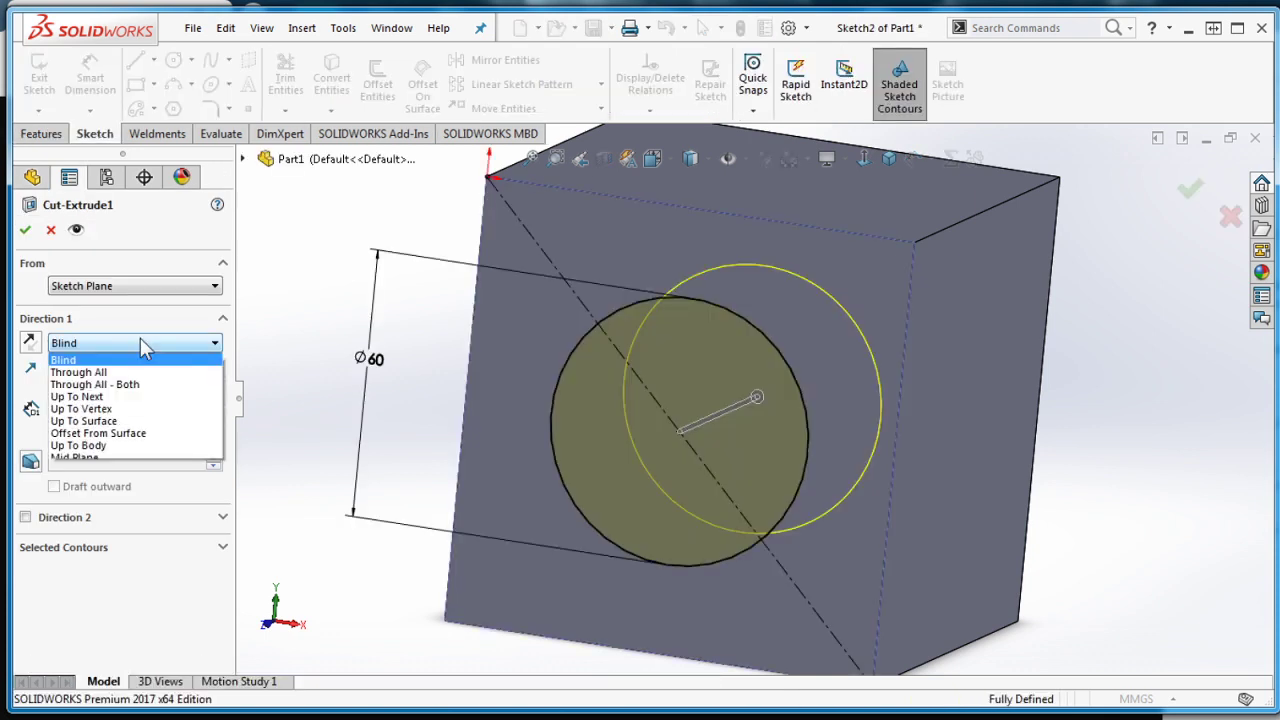
click(112, 373)
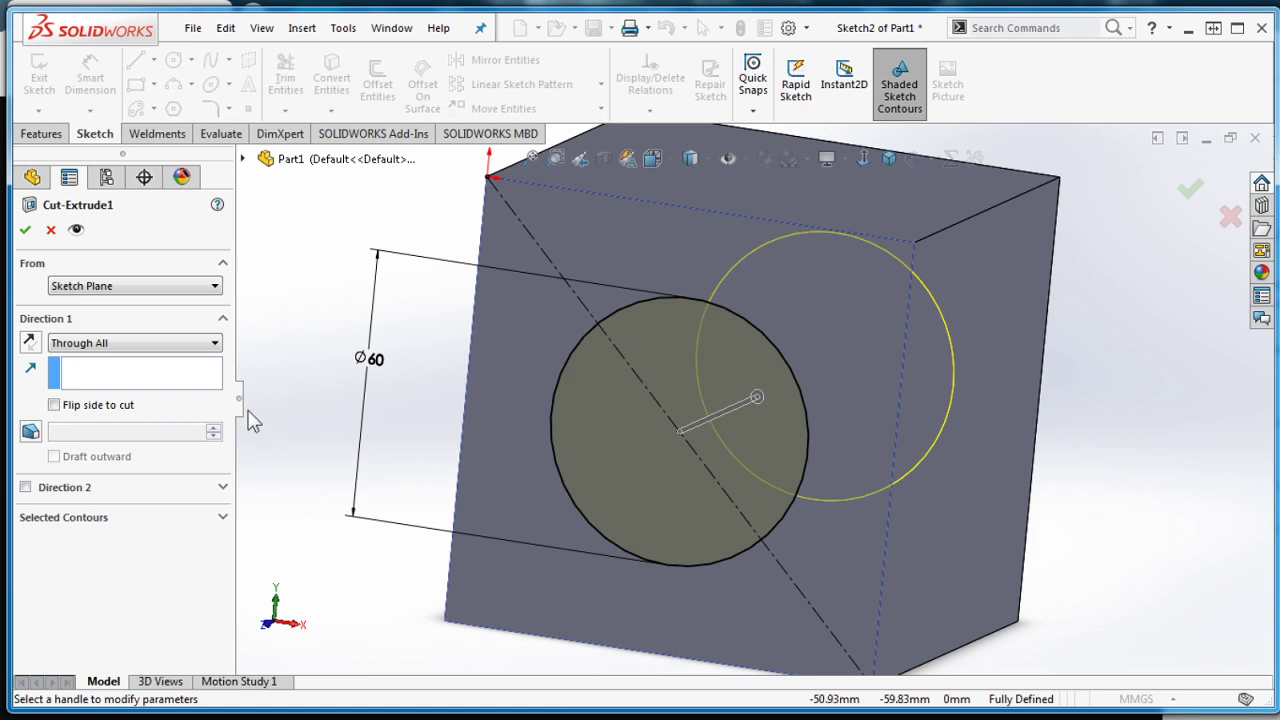
click(186, 350)
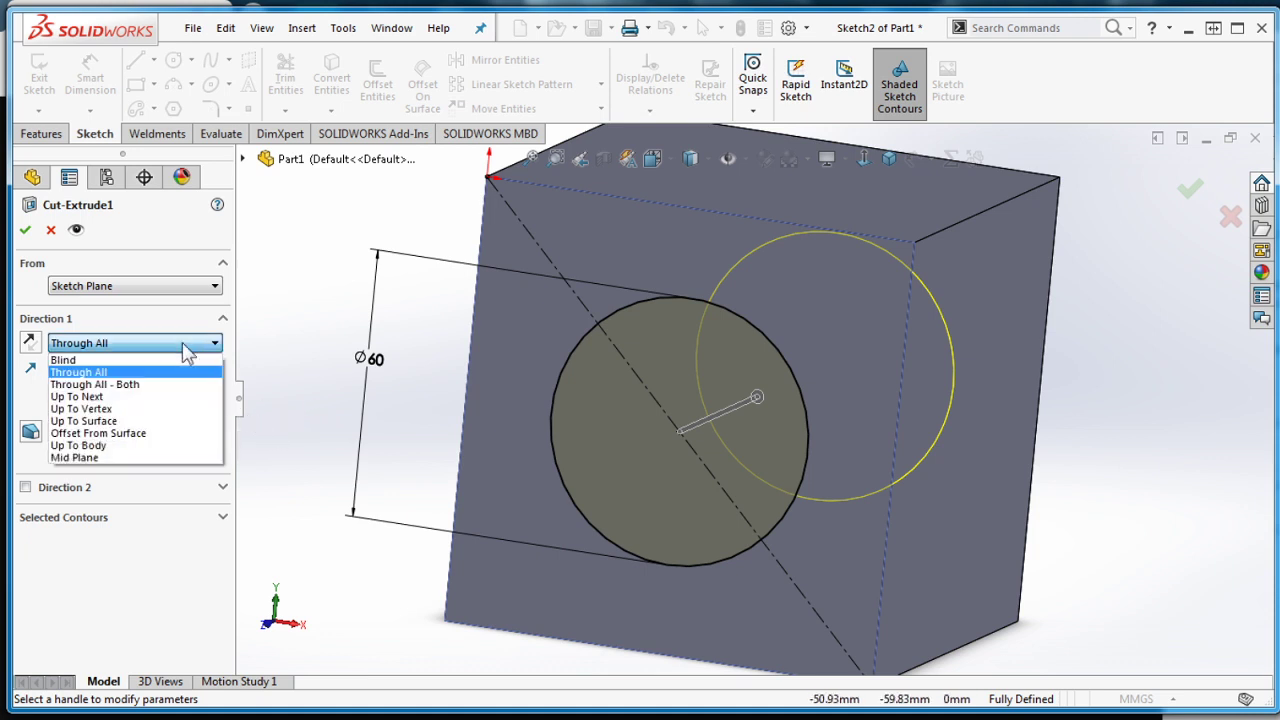
click(87, 361)
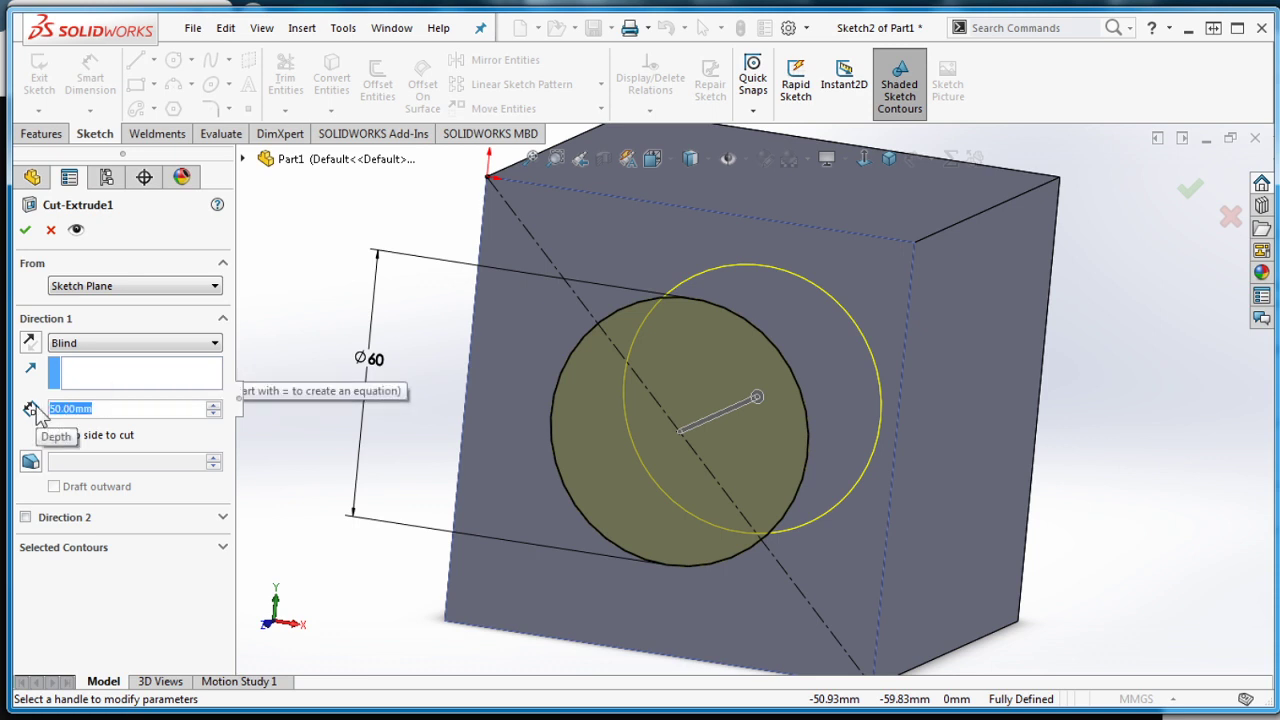
text(1000)
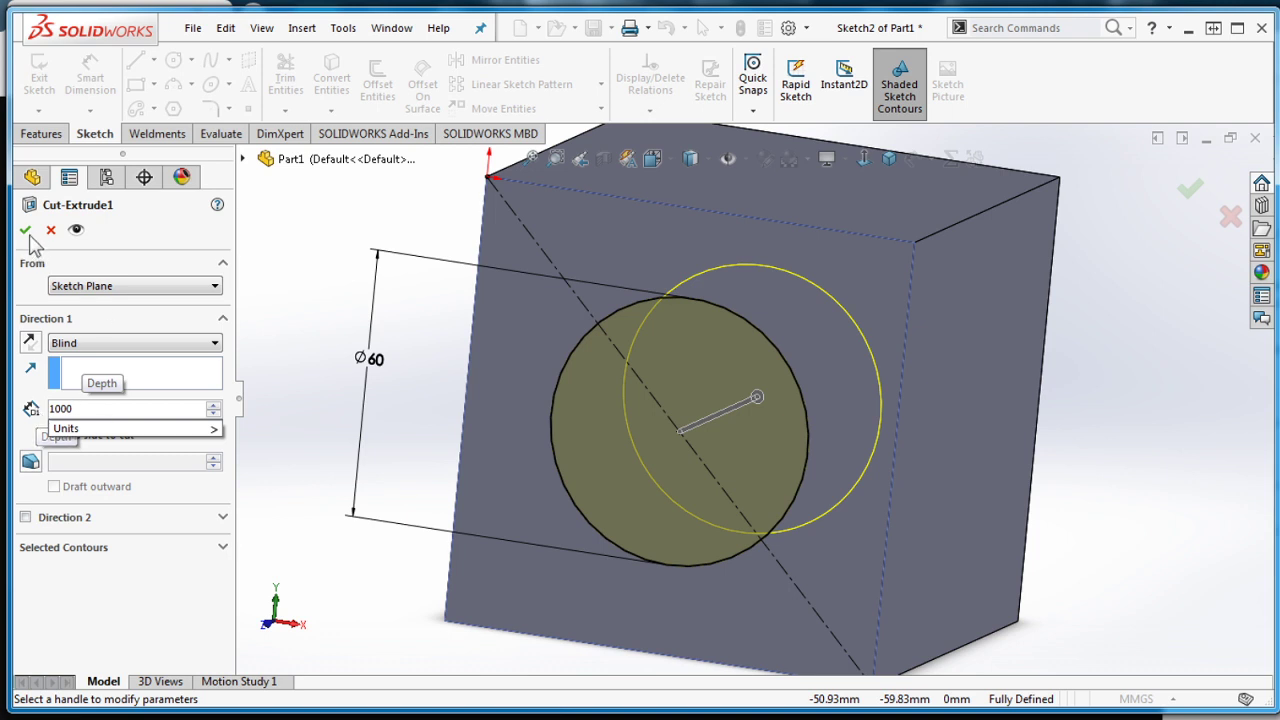
key(Return)
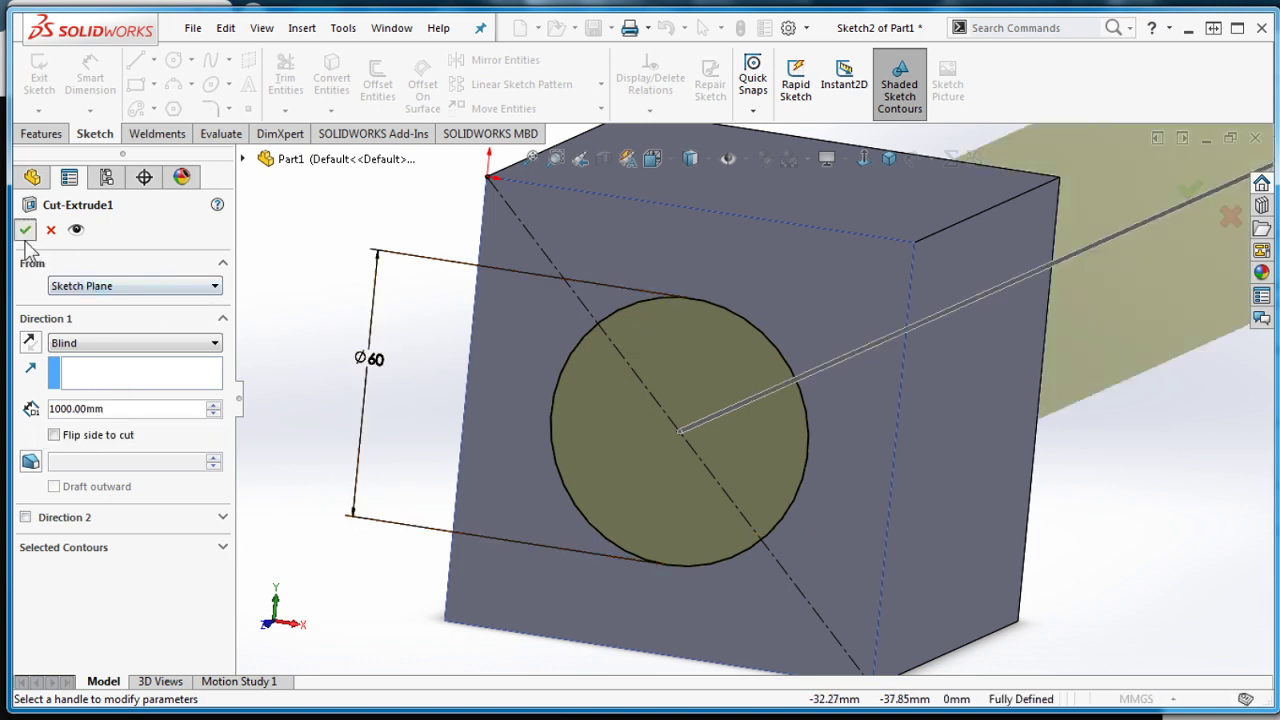
click(25, 230)
Orbit the cube to check the hole, briefly switching to Google Meet and back
scroll(383, 360, up, 5)
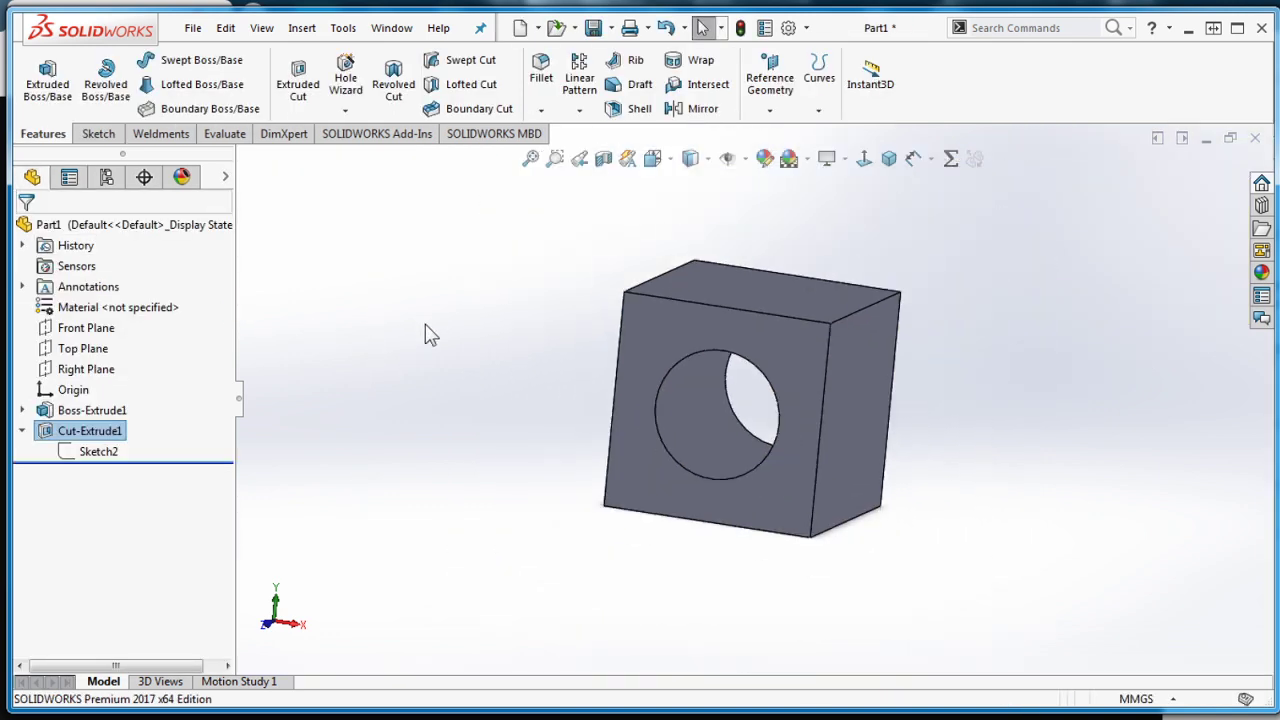
middle_drag(1057, 357, 996, 405)
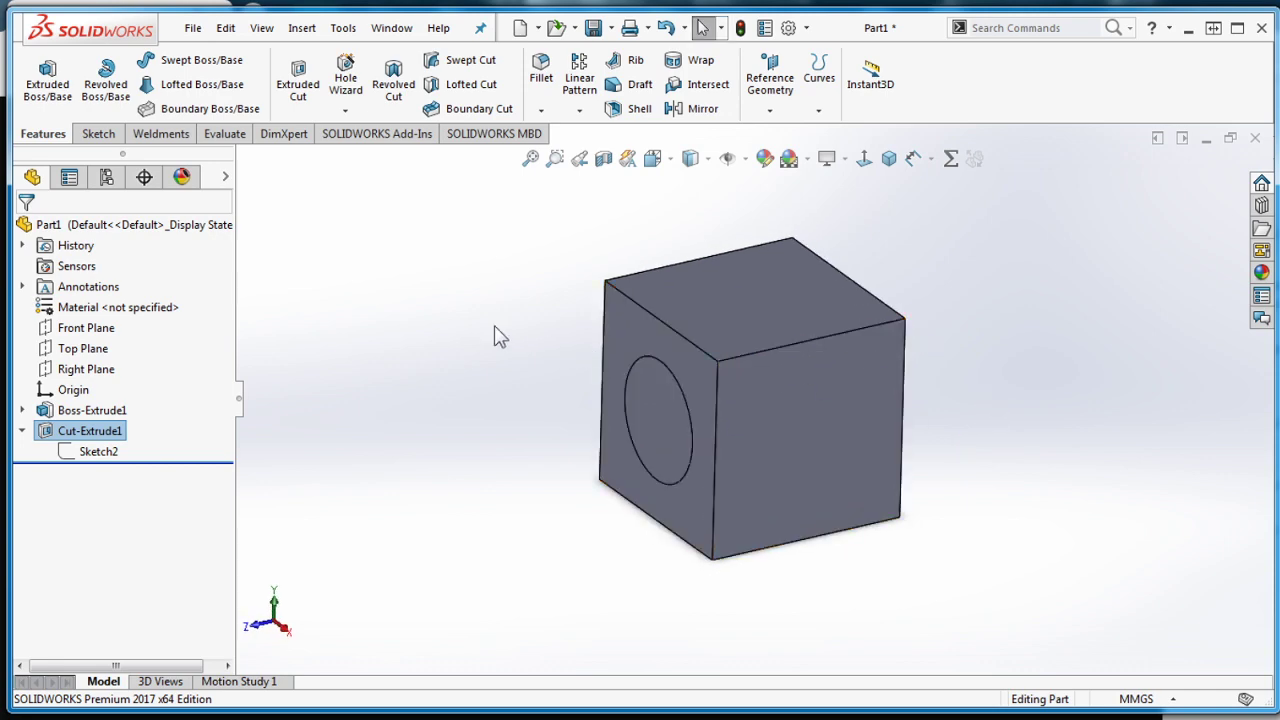
click(660, 712)
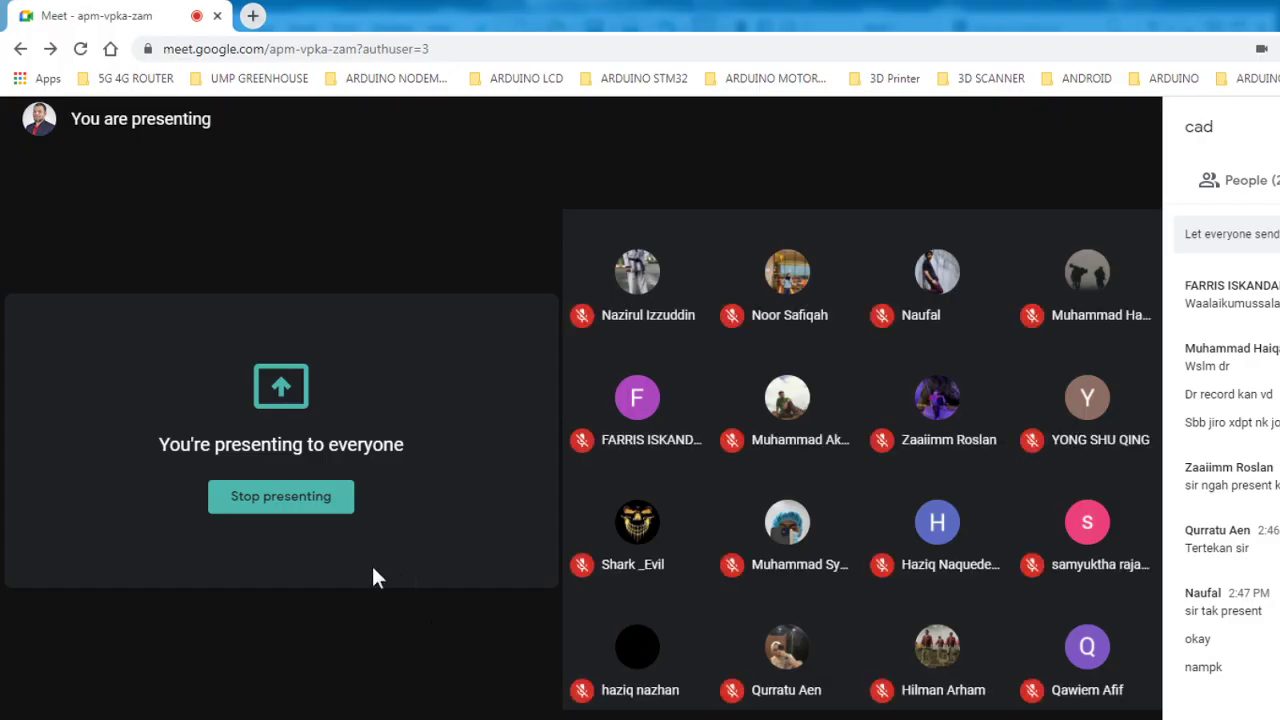
key(alt+Tab)
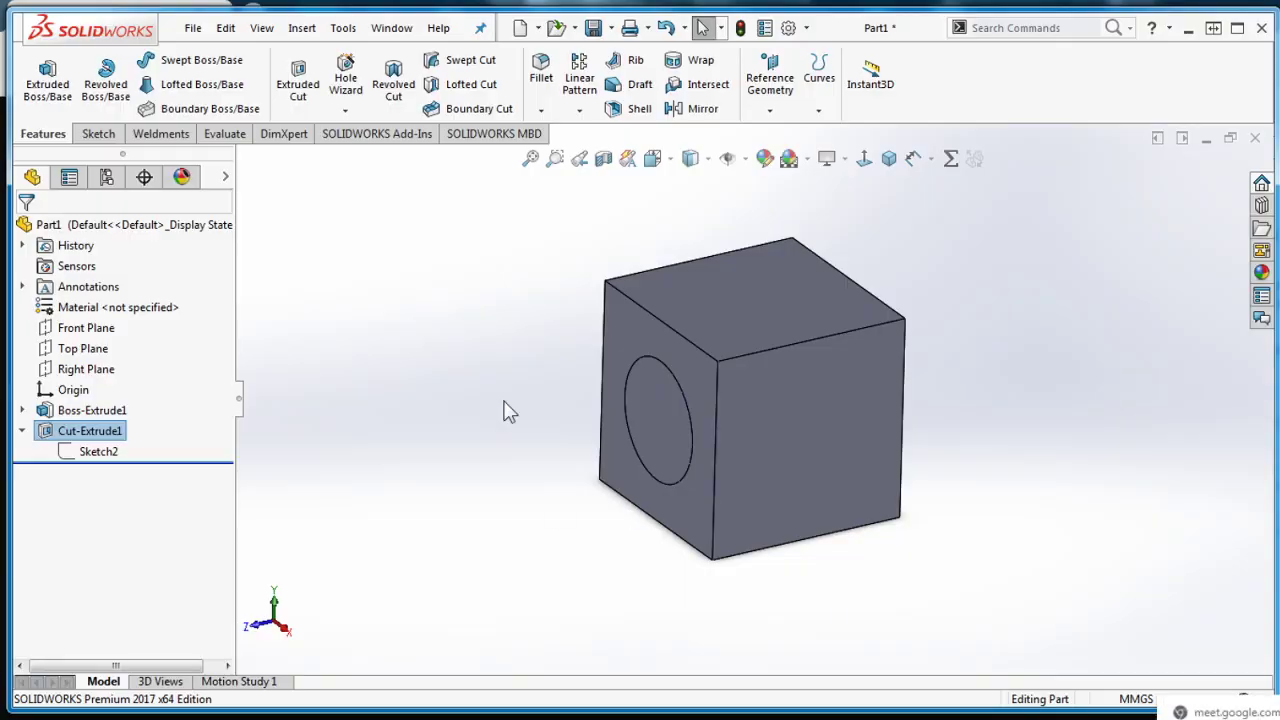
Orbit the cube, open Sketch2 for editing, then rebuild with Ctrl+B to close it
middle_drag(504, 410, 485, 385)
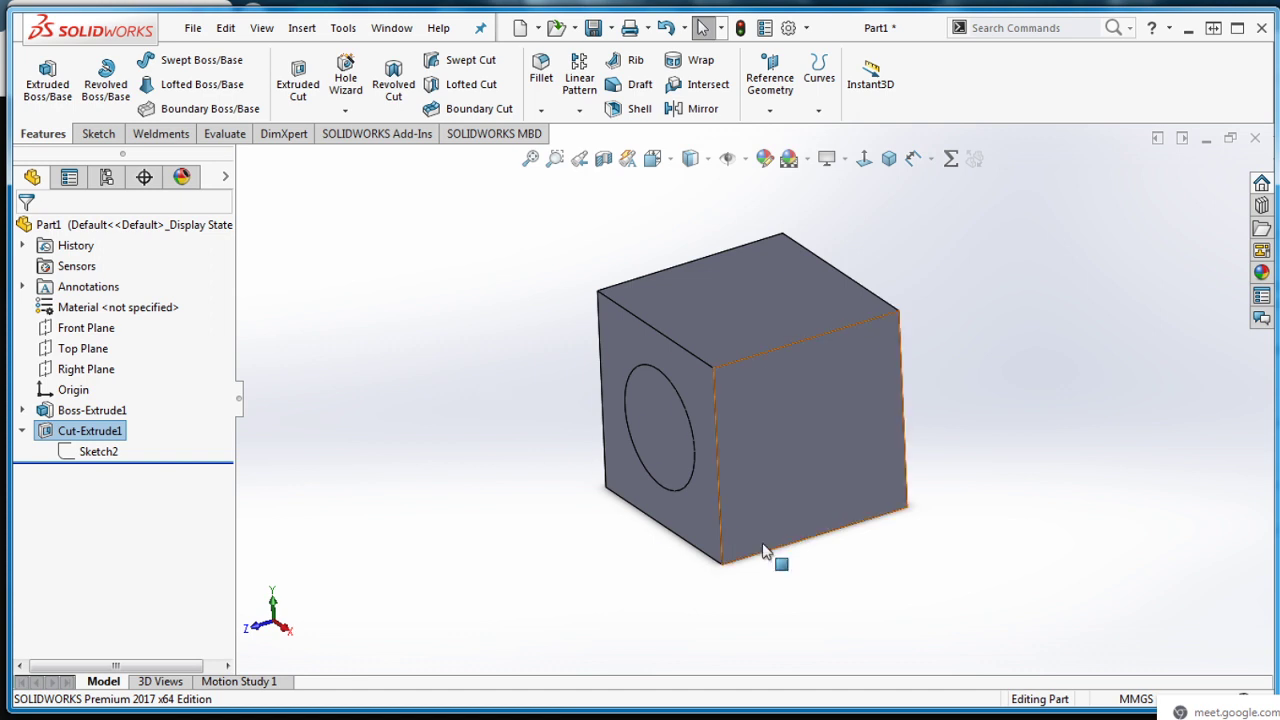
click(101, 455)
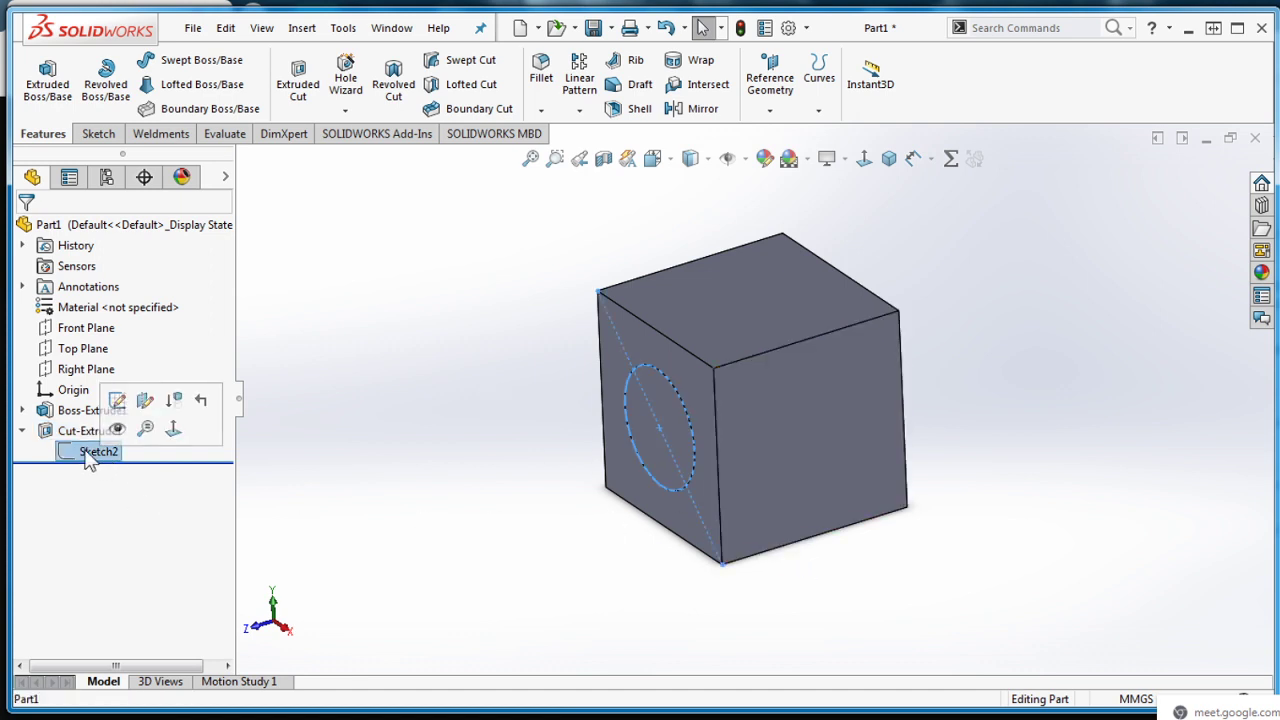
right_click(73, 432)
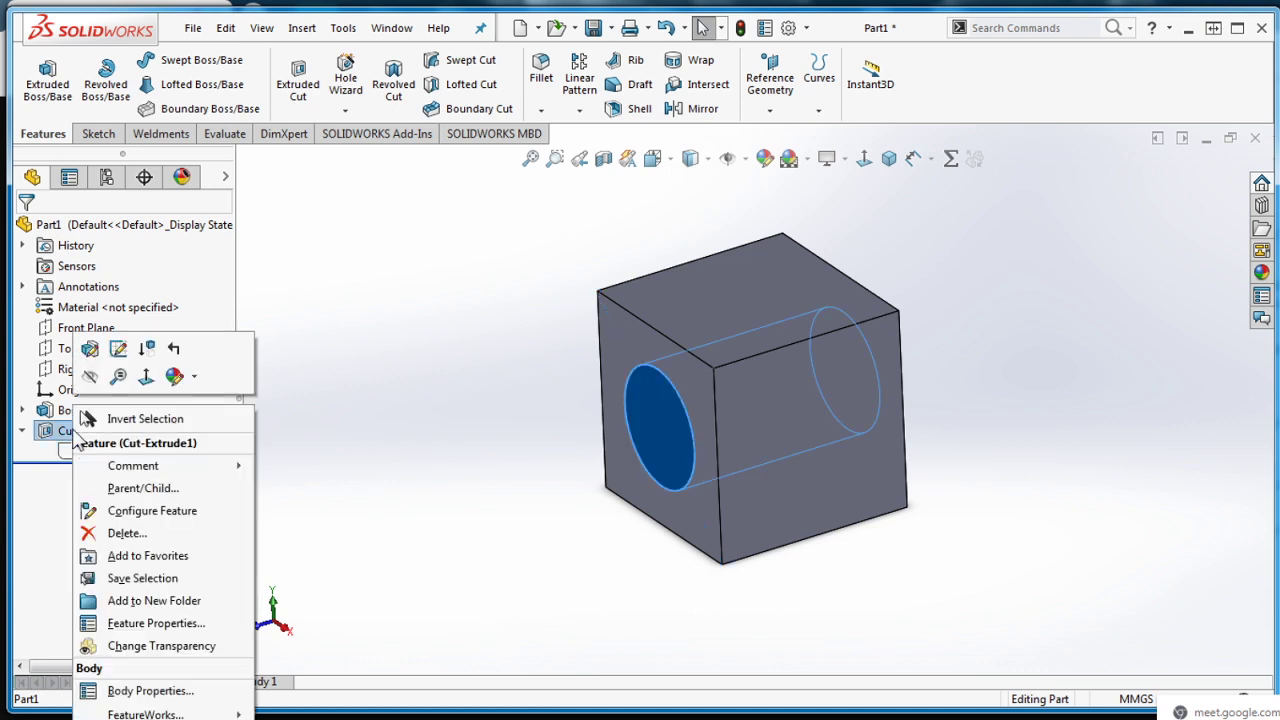
click(127, 352)
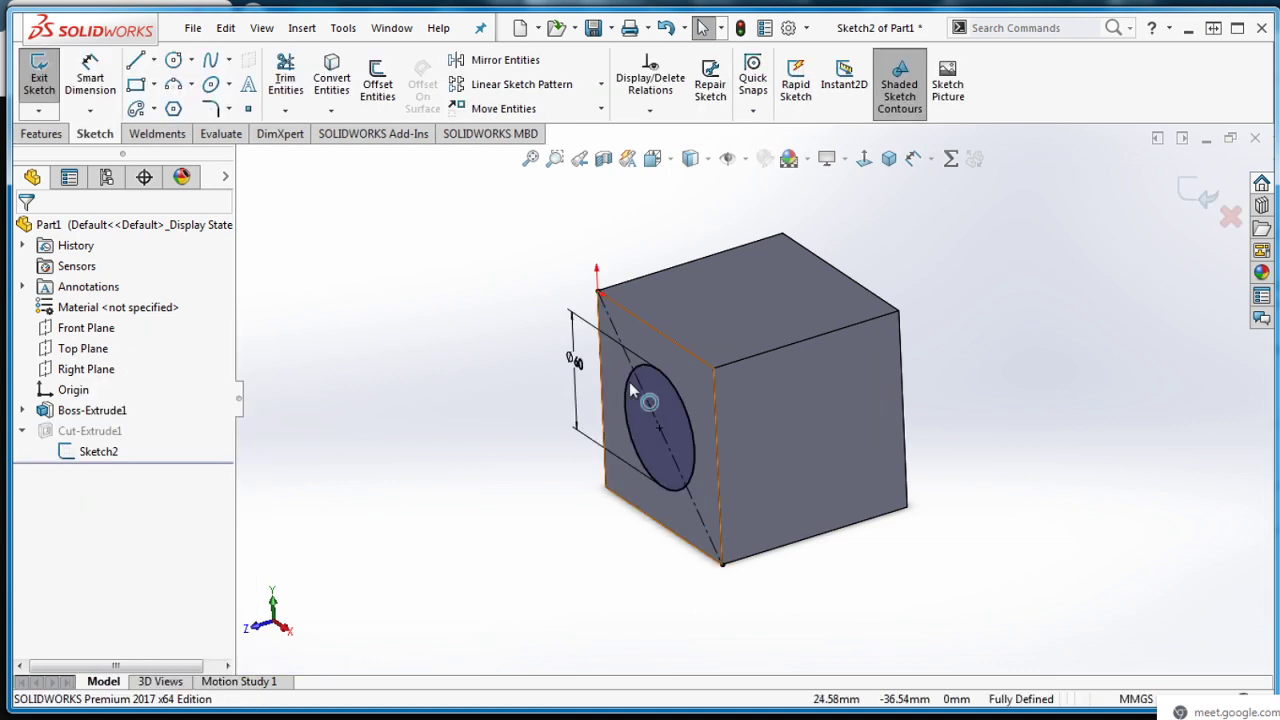
click(100, 455)
key(ctrl+b)
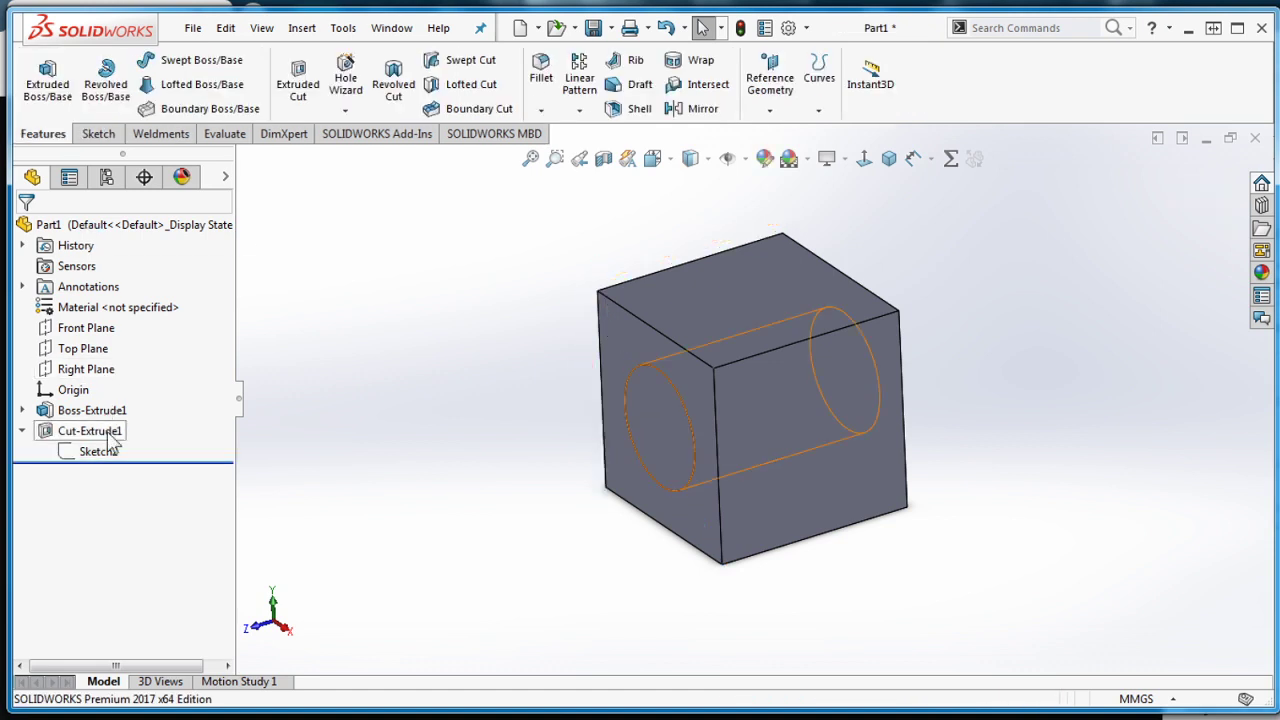
Reopen Sketch2 for editing and view its plane Normal To
click(100, 455)
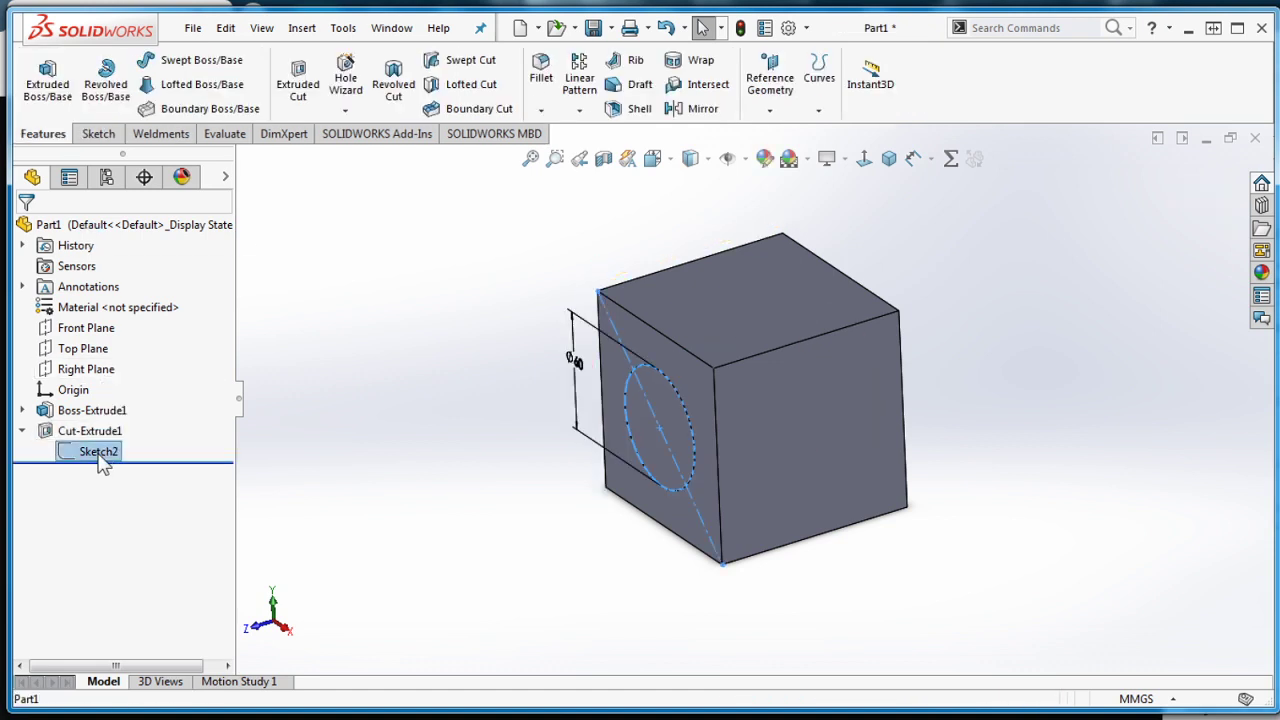
right_click(100, 455)
click(114, 404)
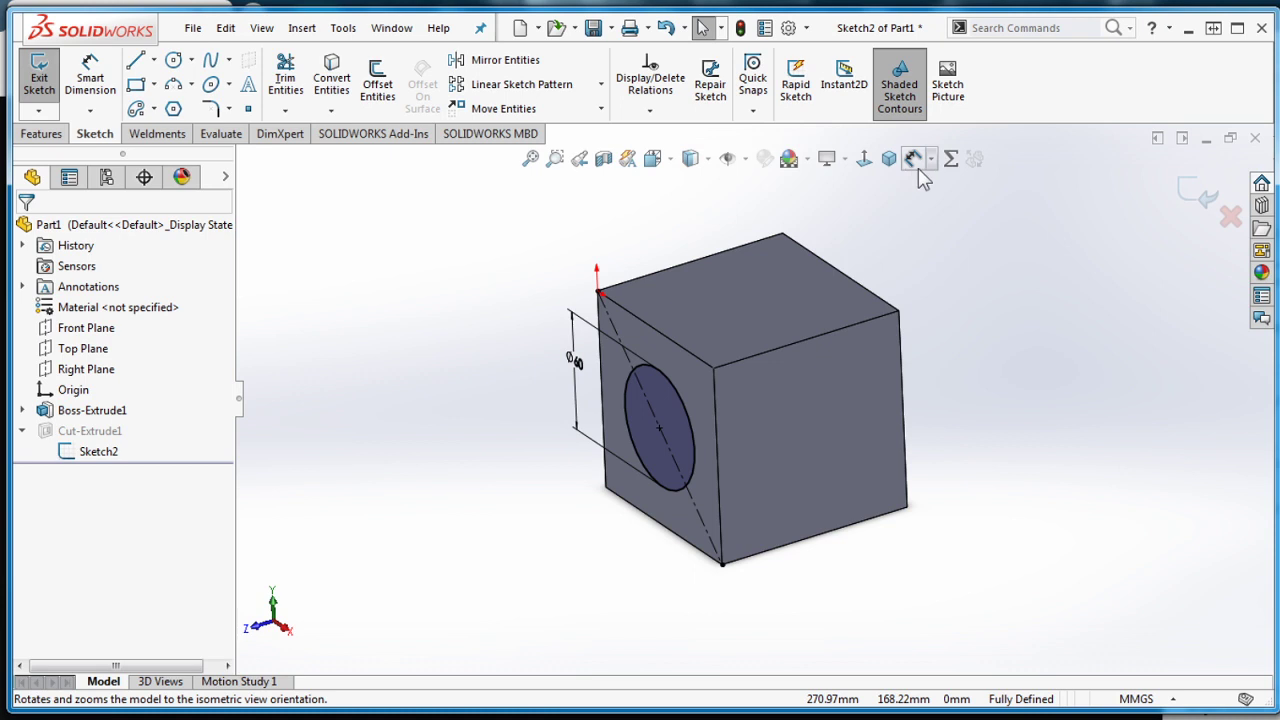
click(669, 168)
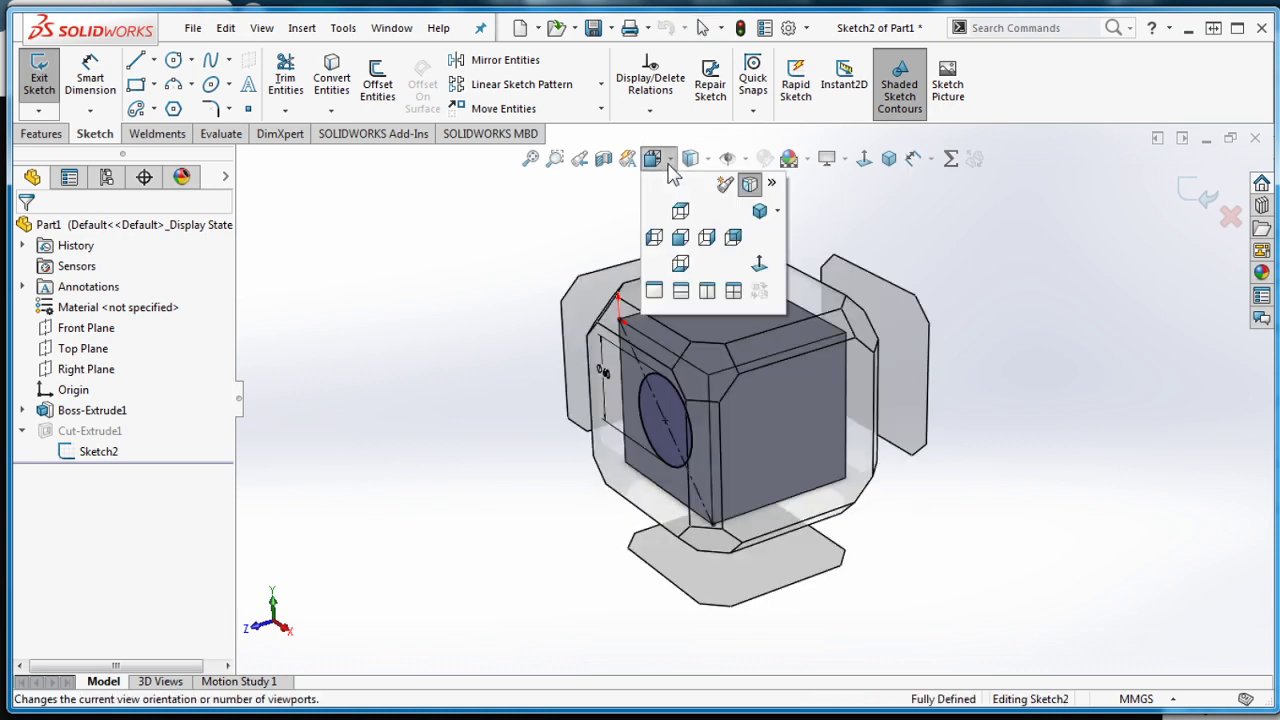
click(669, 168)
click(669, 168)
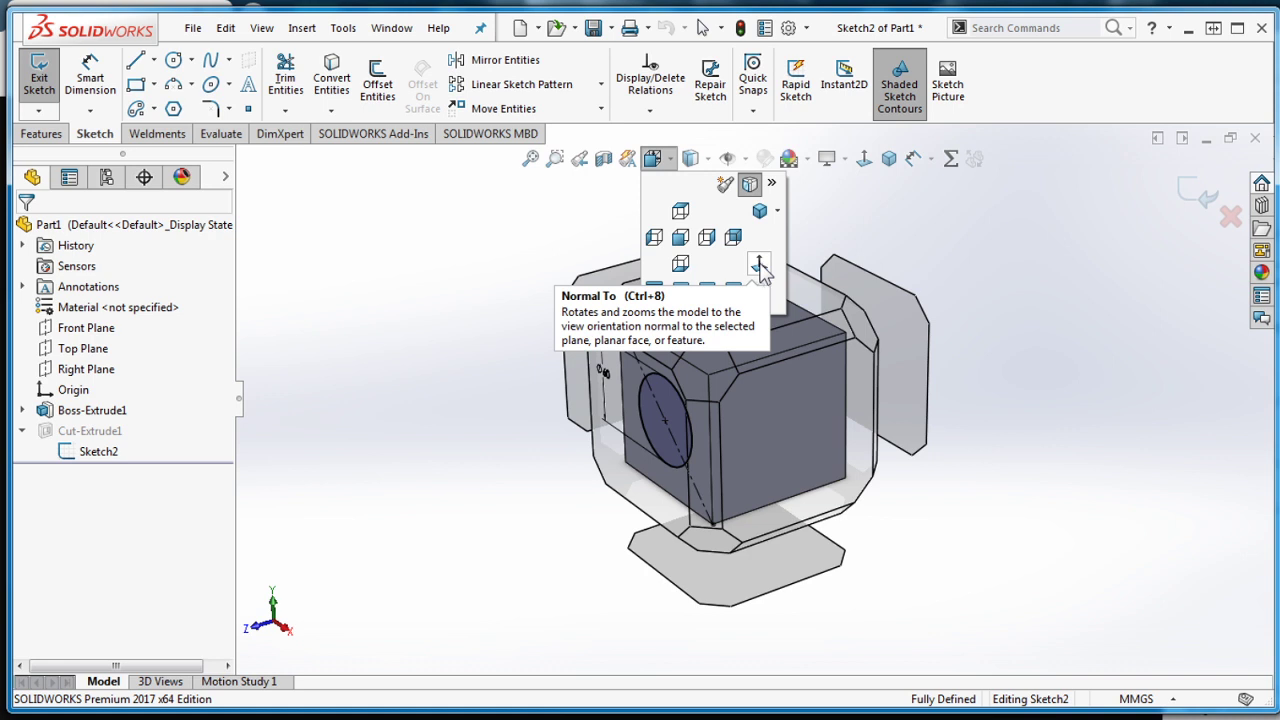
click(759, 265)
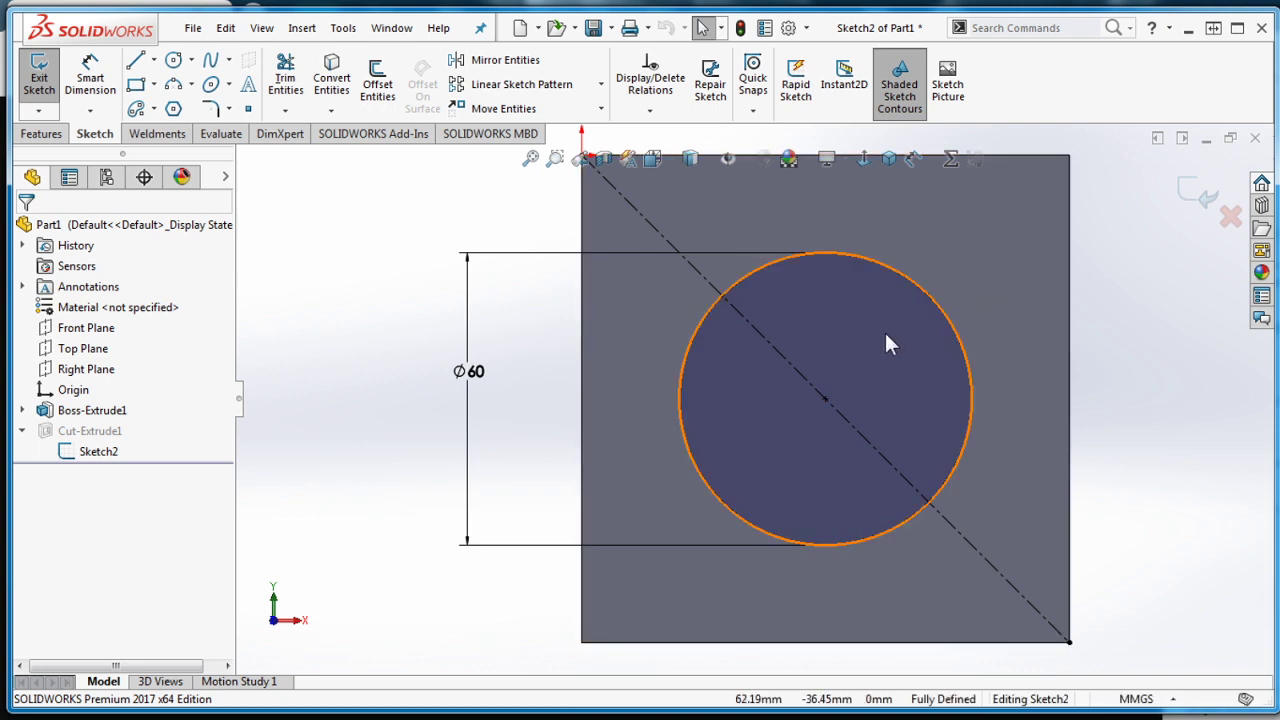
Make Sketch2's diagonal a regular line by clearing For construction
click(694, 271)
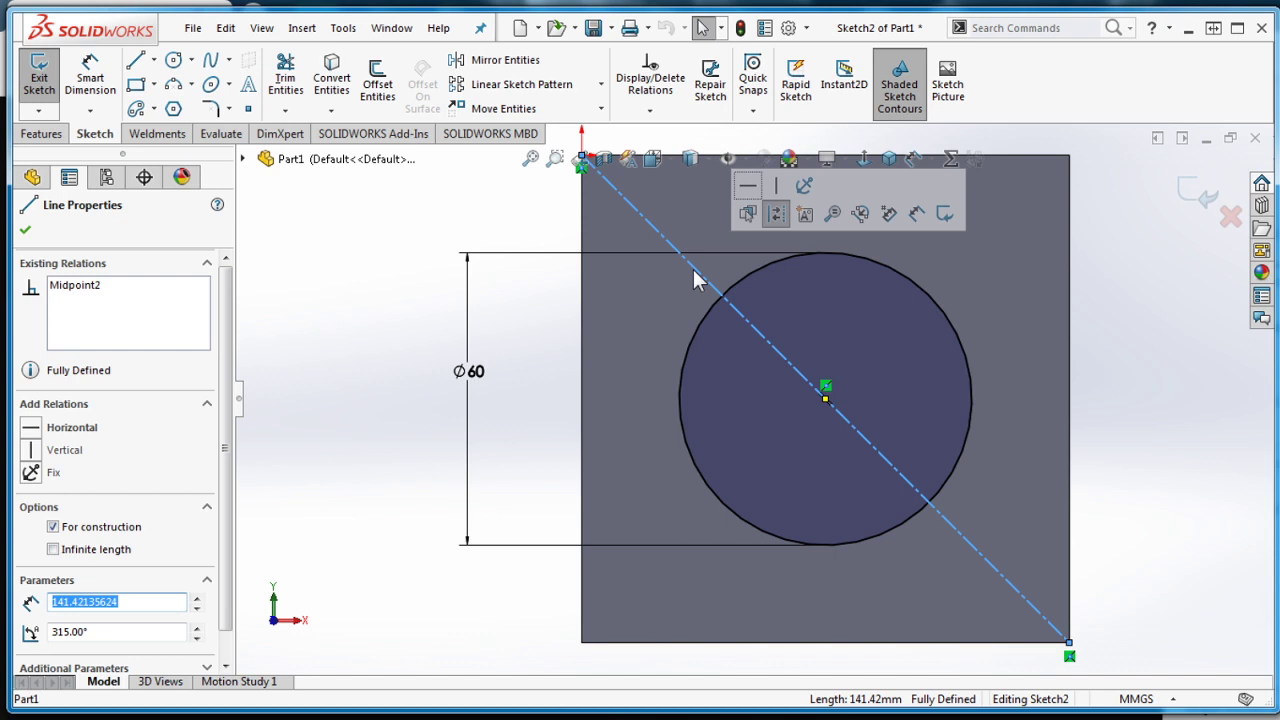
click(53, 527)
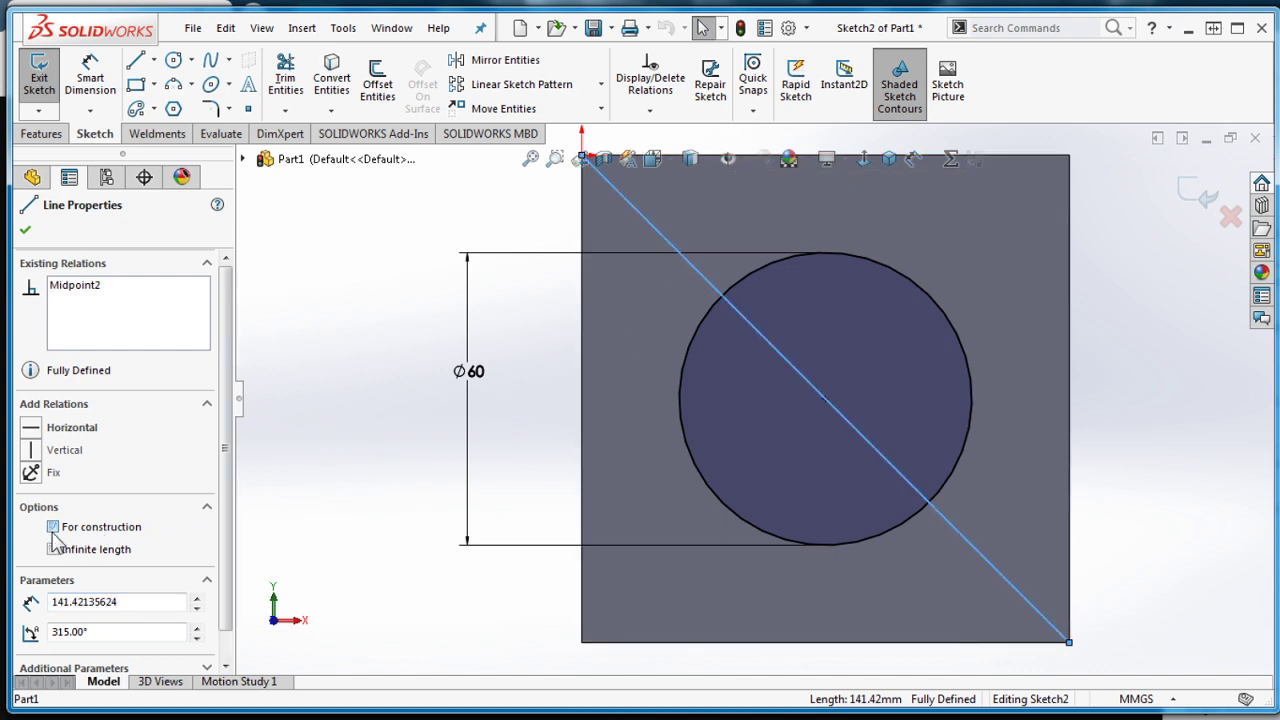
click(25, 229)
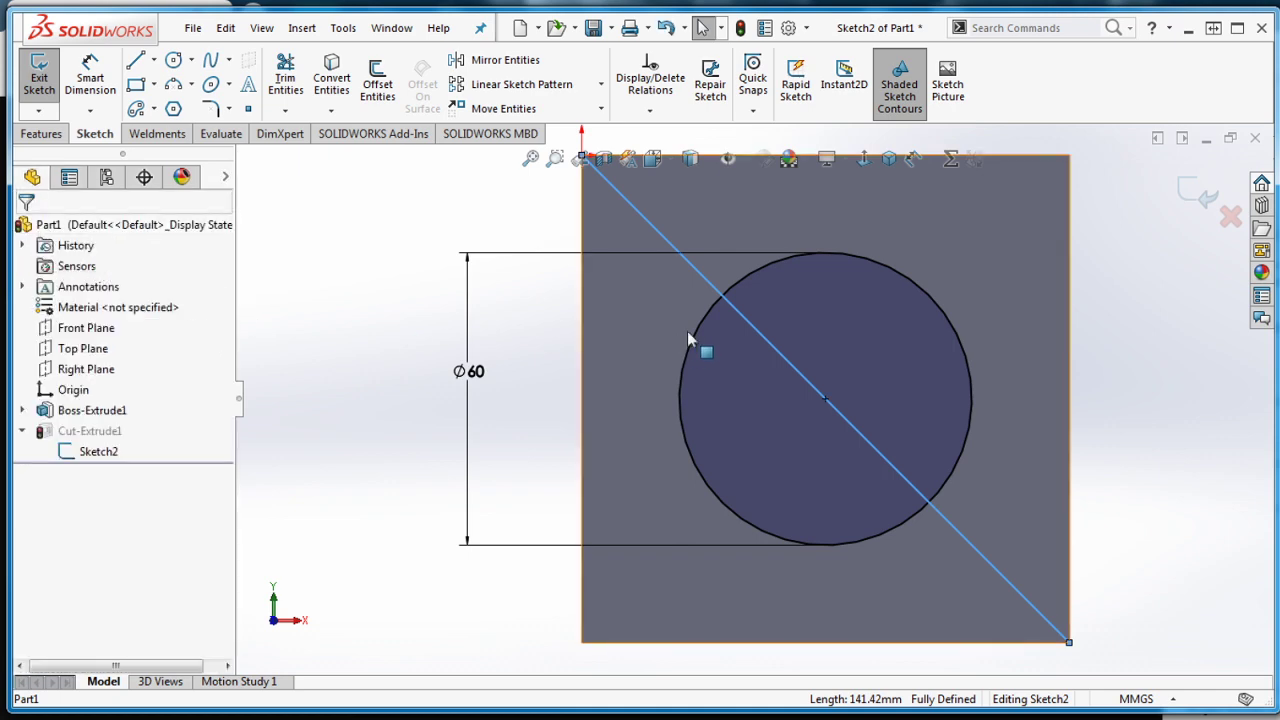
click(1011, 289)
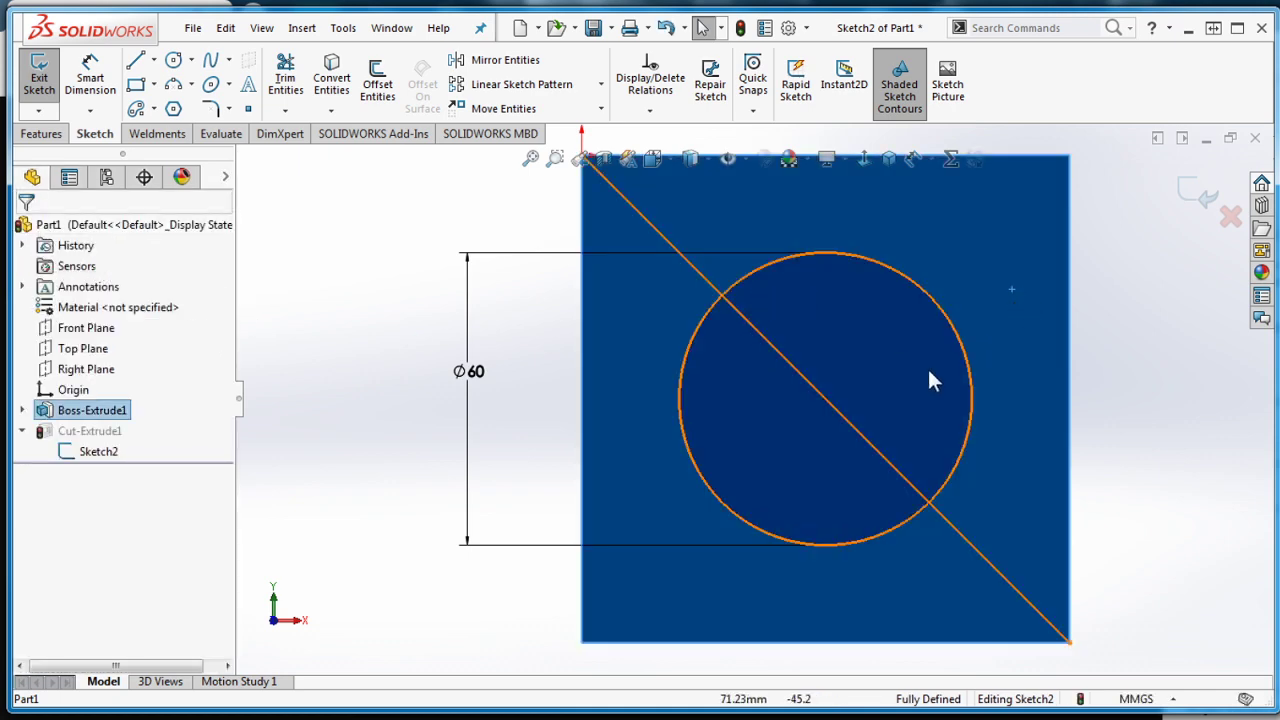
Attempt to exit the sketch, cancel the rebuild errors, and undo the line change
click(24, 78)
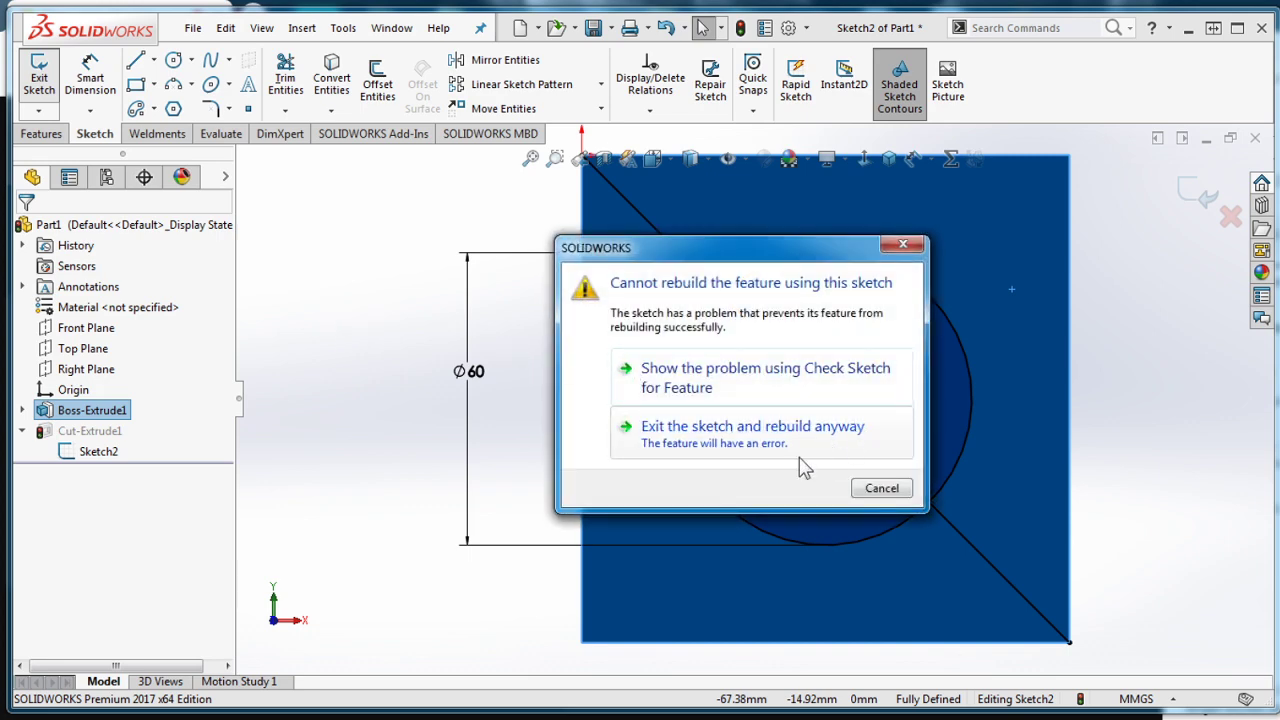
click(903, 244)
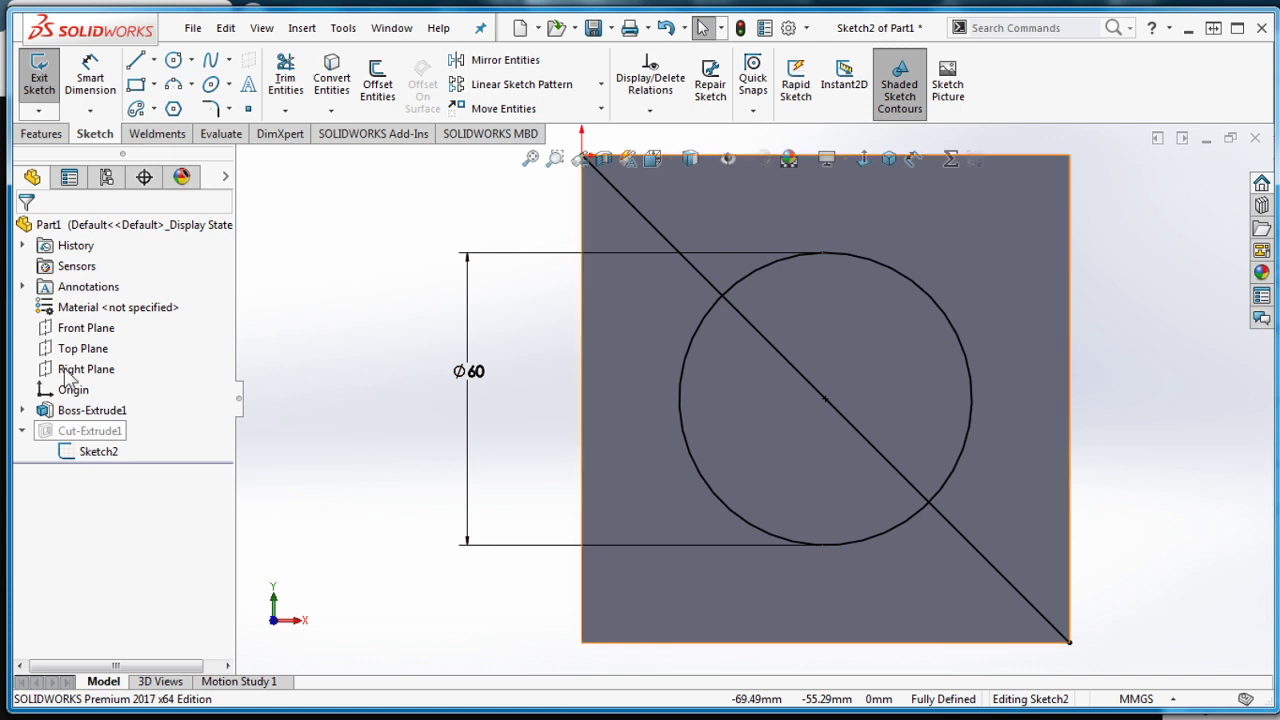
click(40, 74)
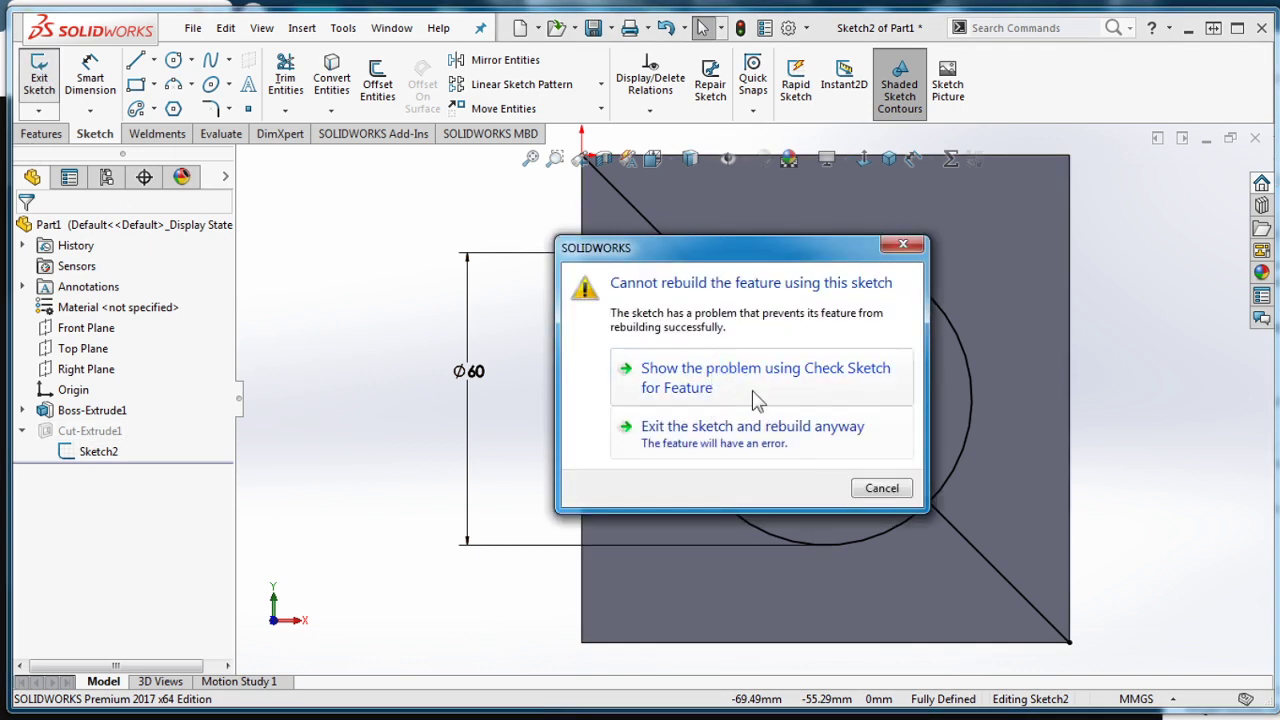
click(880, 487)
key(ctrl+z)
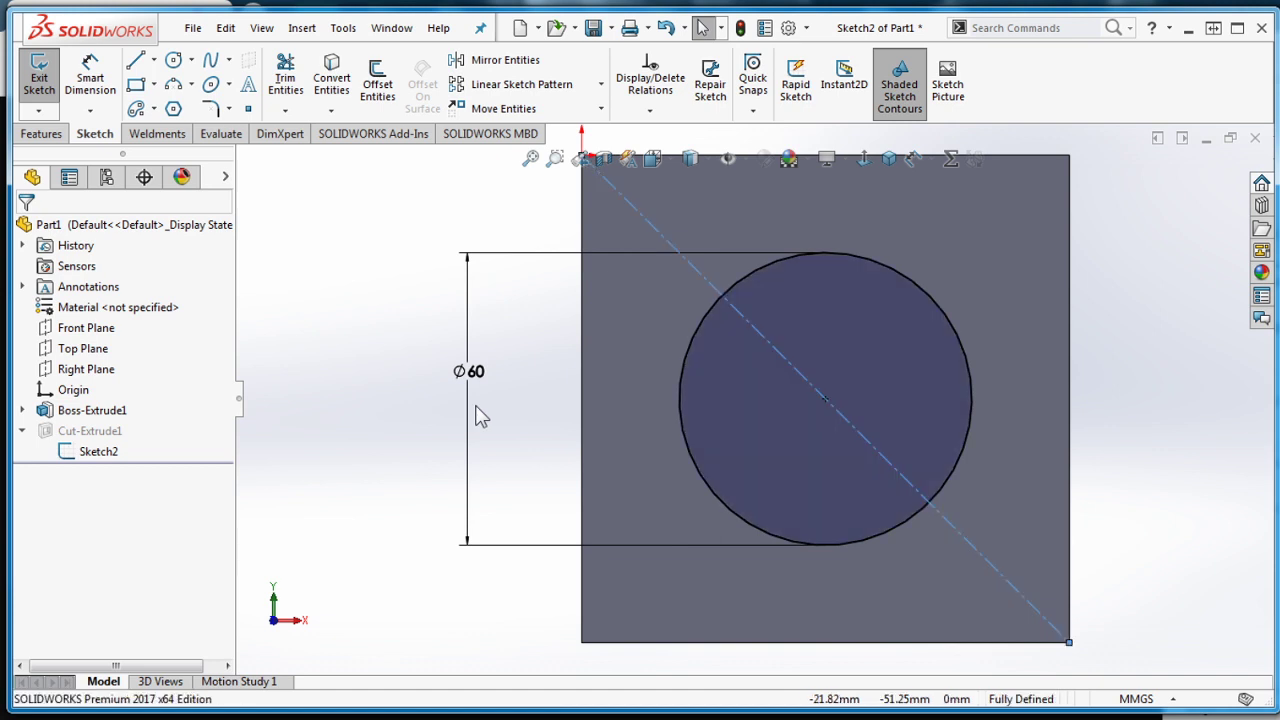
Exit the sketch and delete the Cut-Extrude1 feature, confirming on the second attempt
click(40, 76)
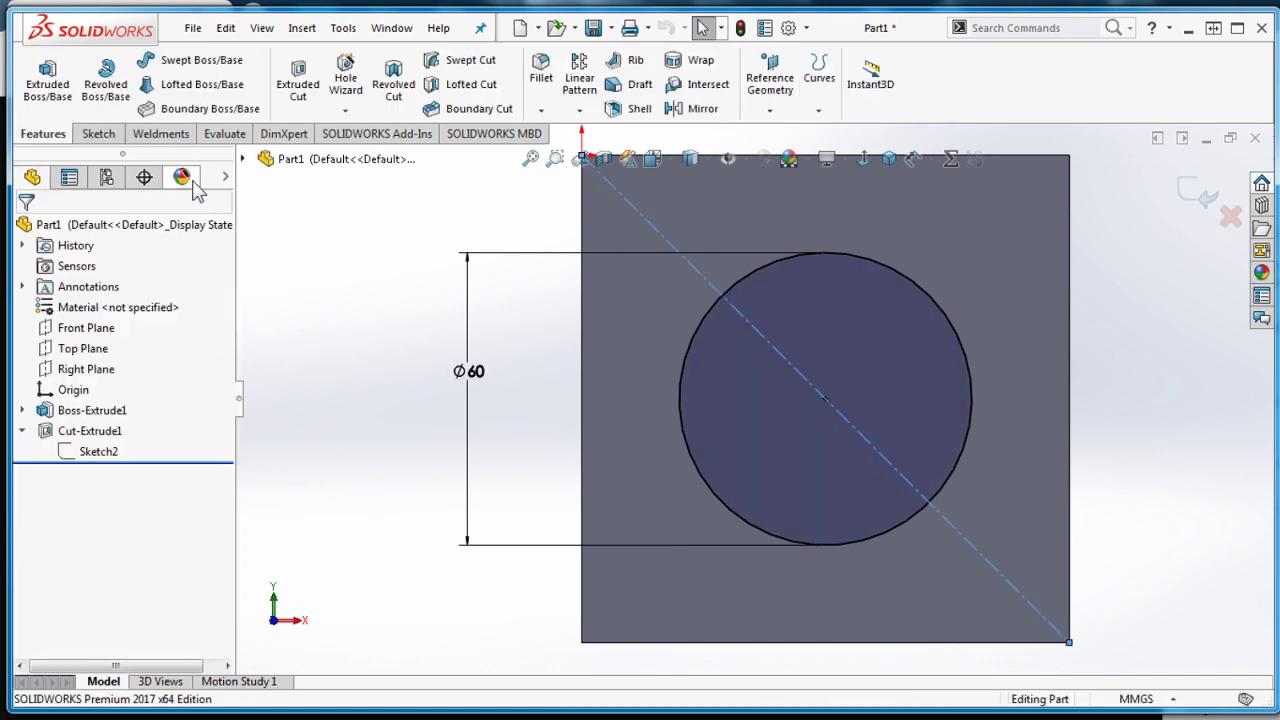
click(114, 436)
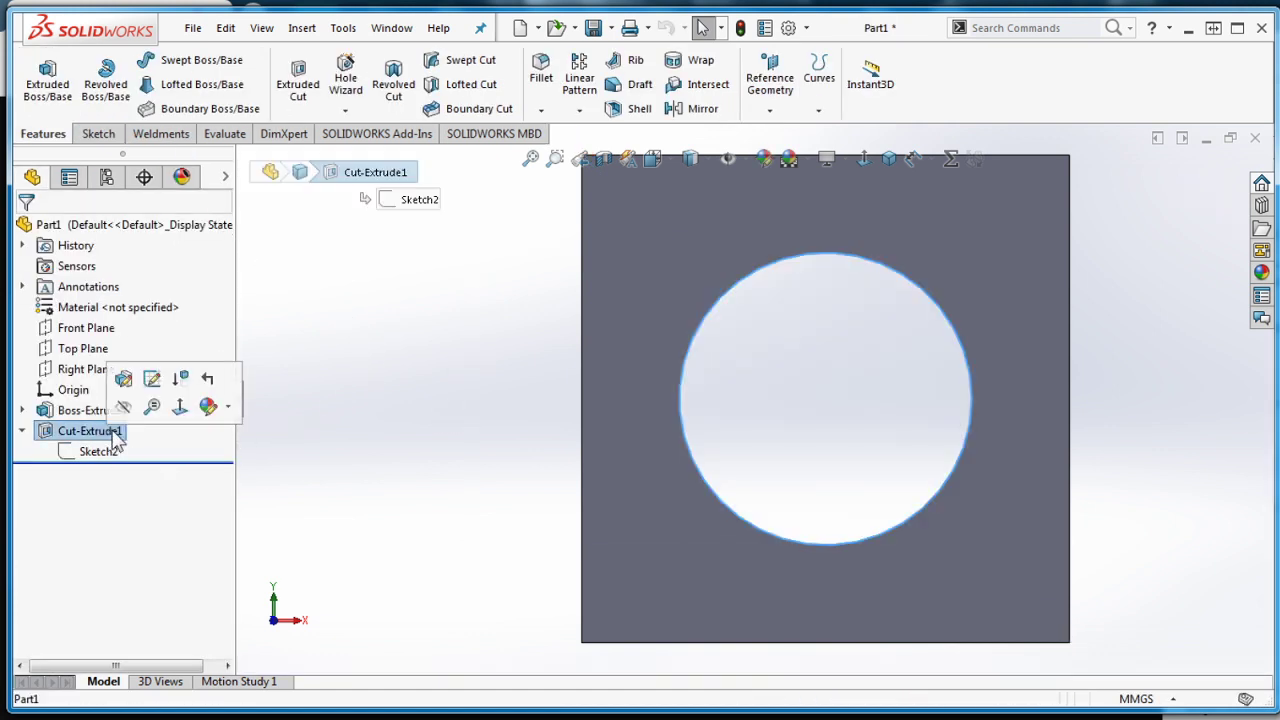
key(Delete)
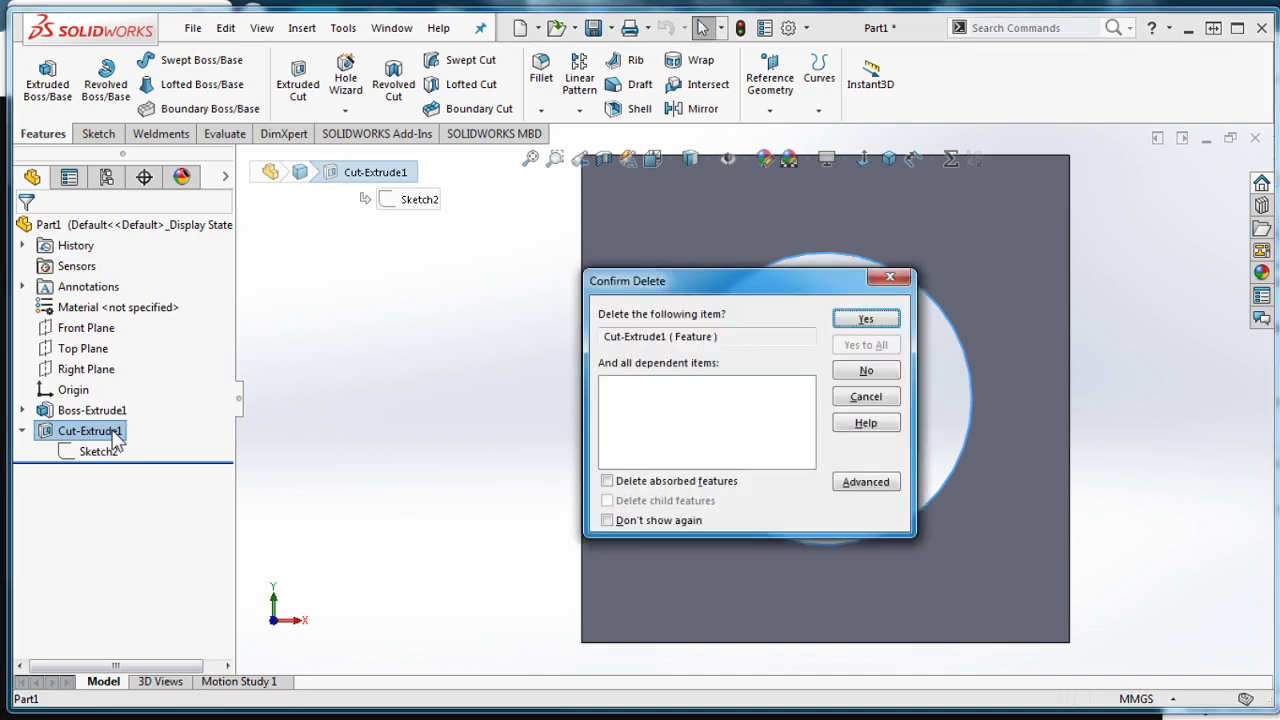
click(889, 281)
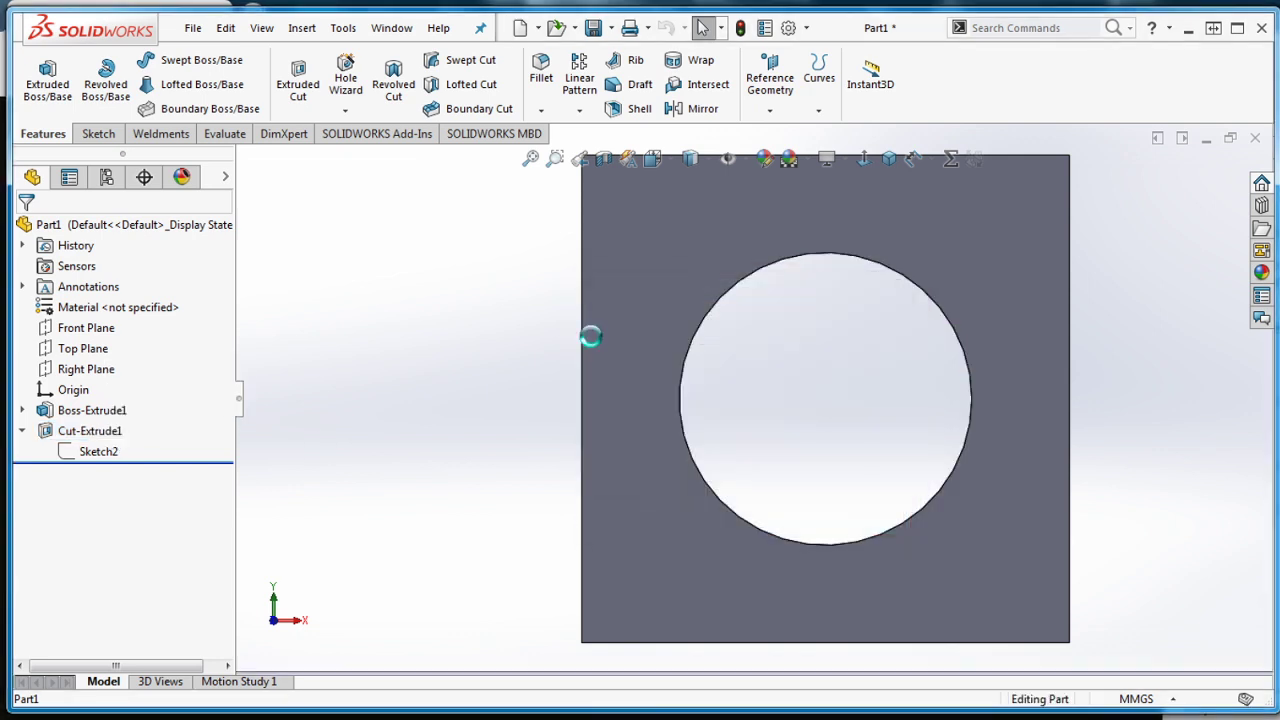
click(86, 432)
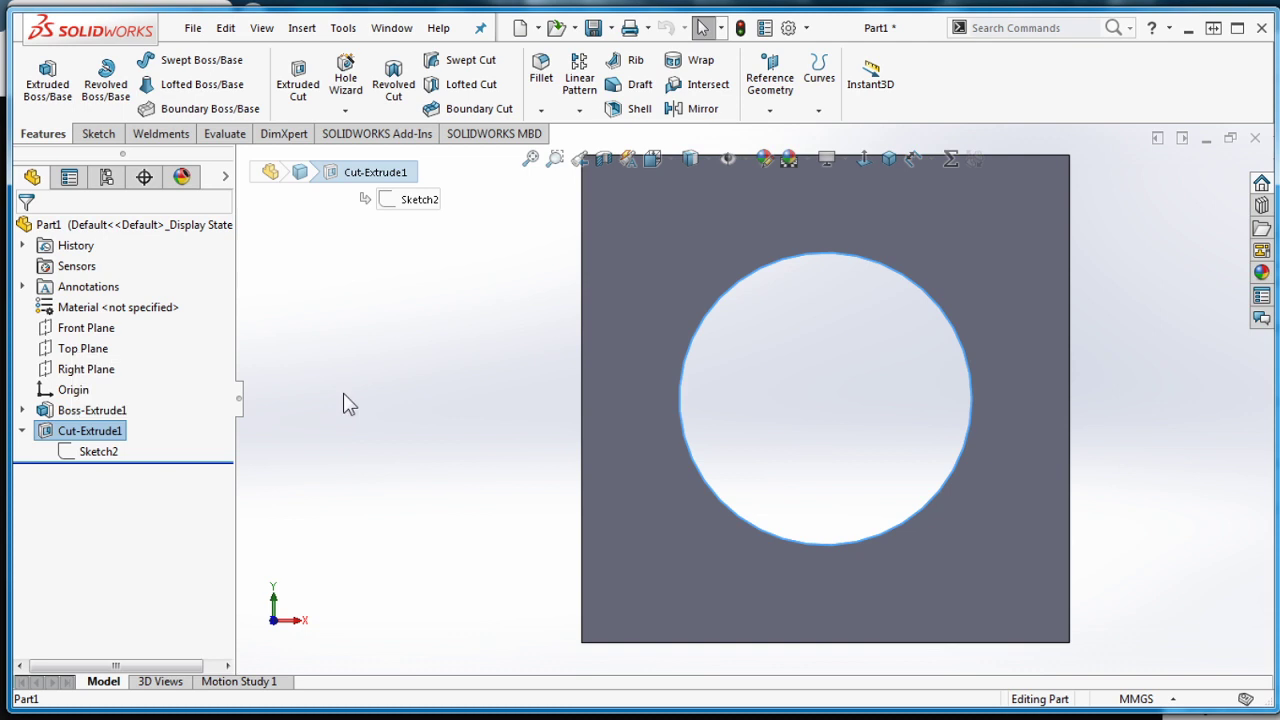
key(Delete)
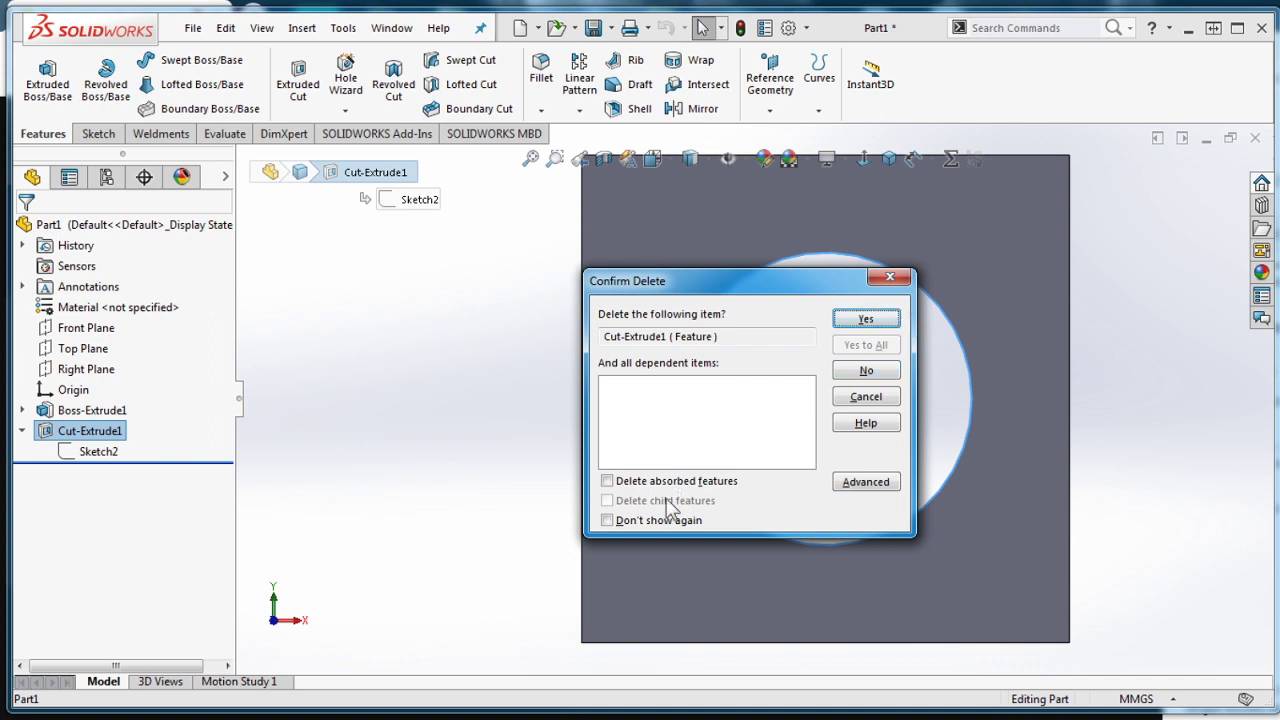
click(868, 319)
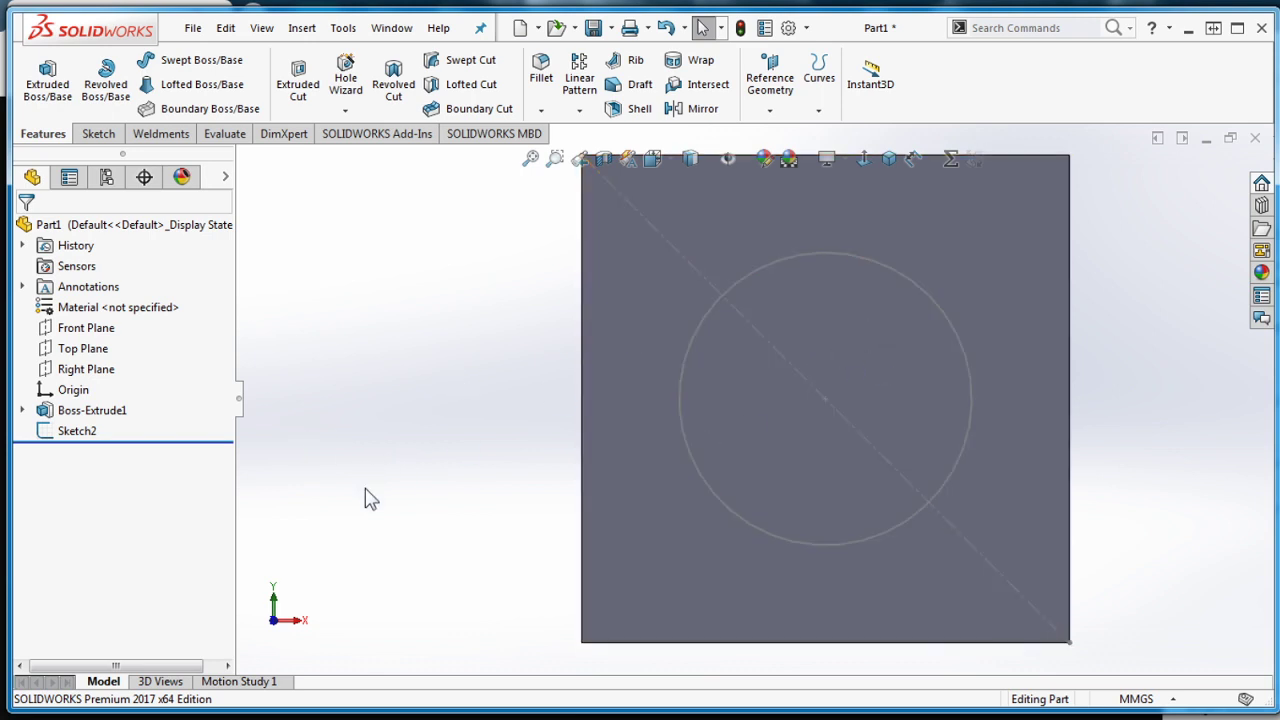
Edit Sketch2 and clear For construction on its diagonal so it becomes a solid line
click(79, 431)
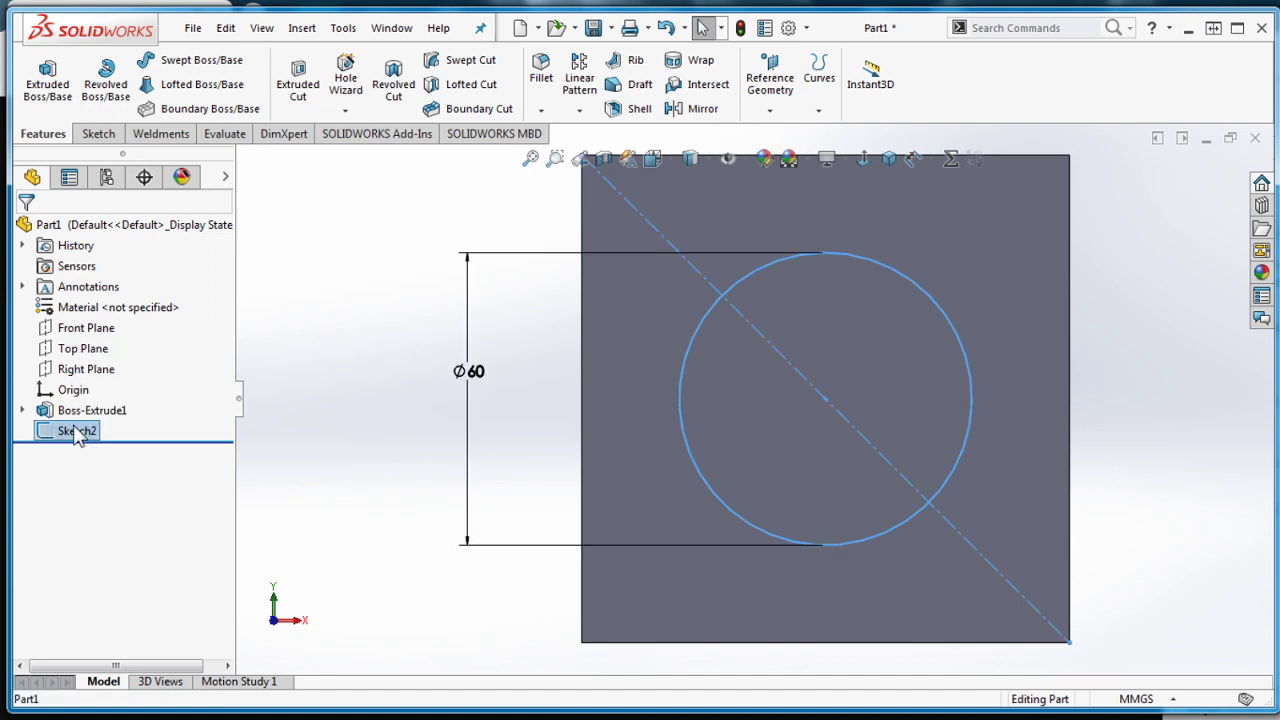
right_click(79, 437)
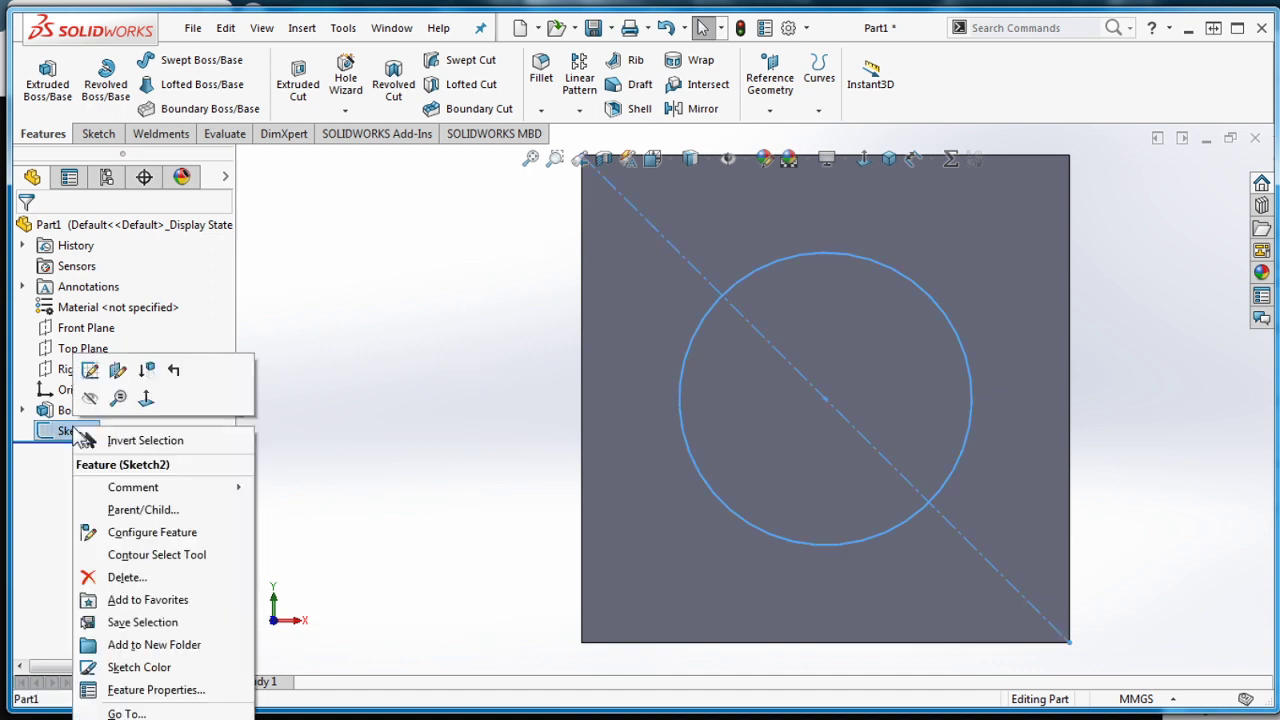
click(103, 375)
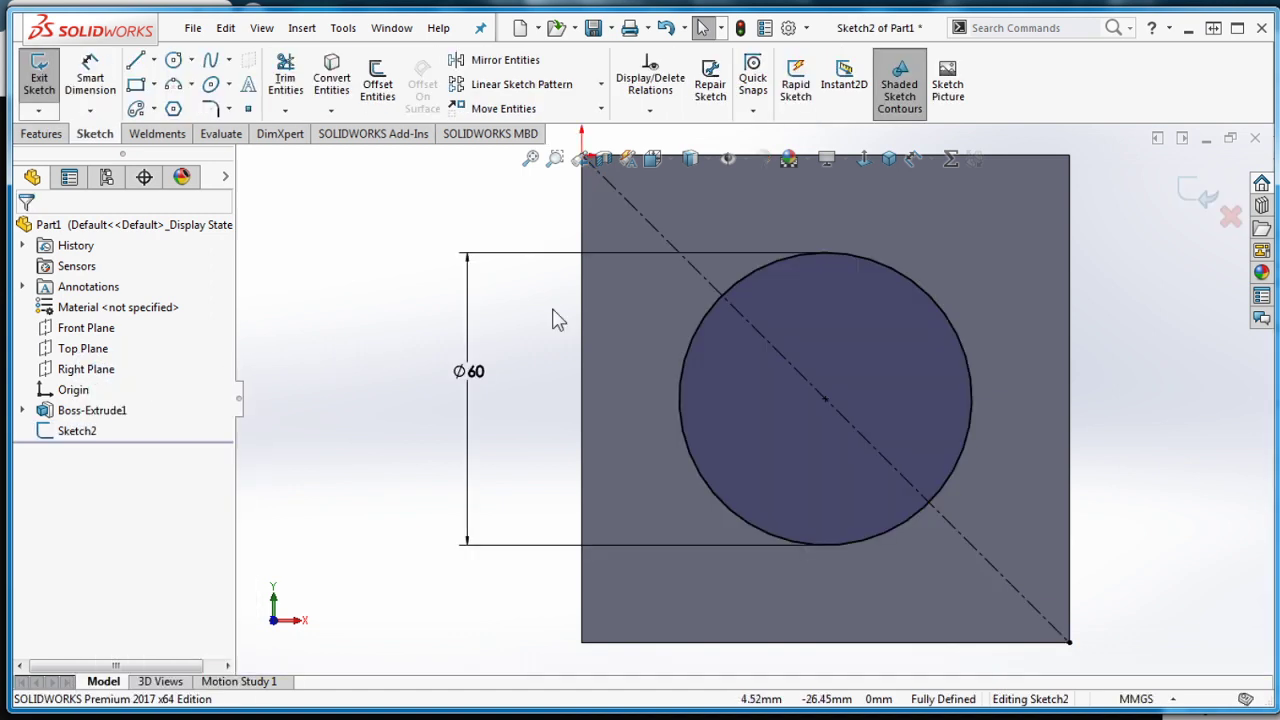
click(660, 238)
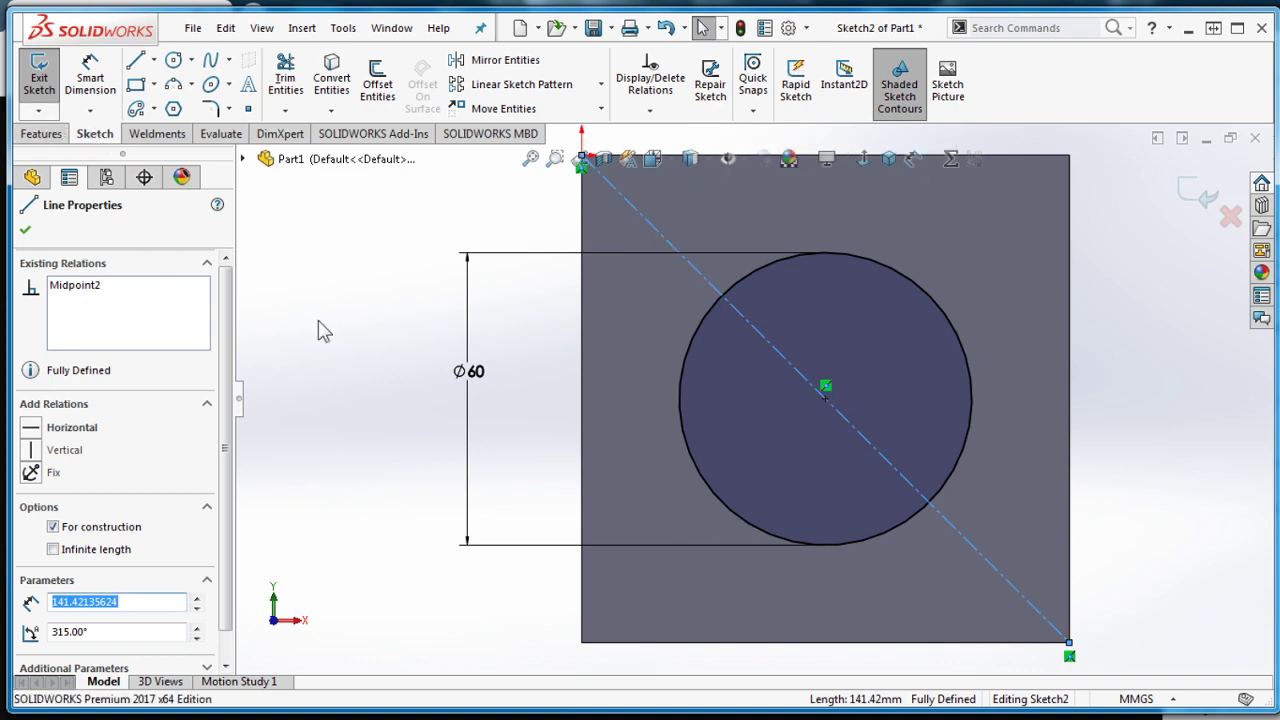
click(56, 529)
click(379, 348)
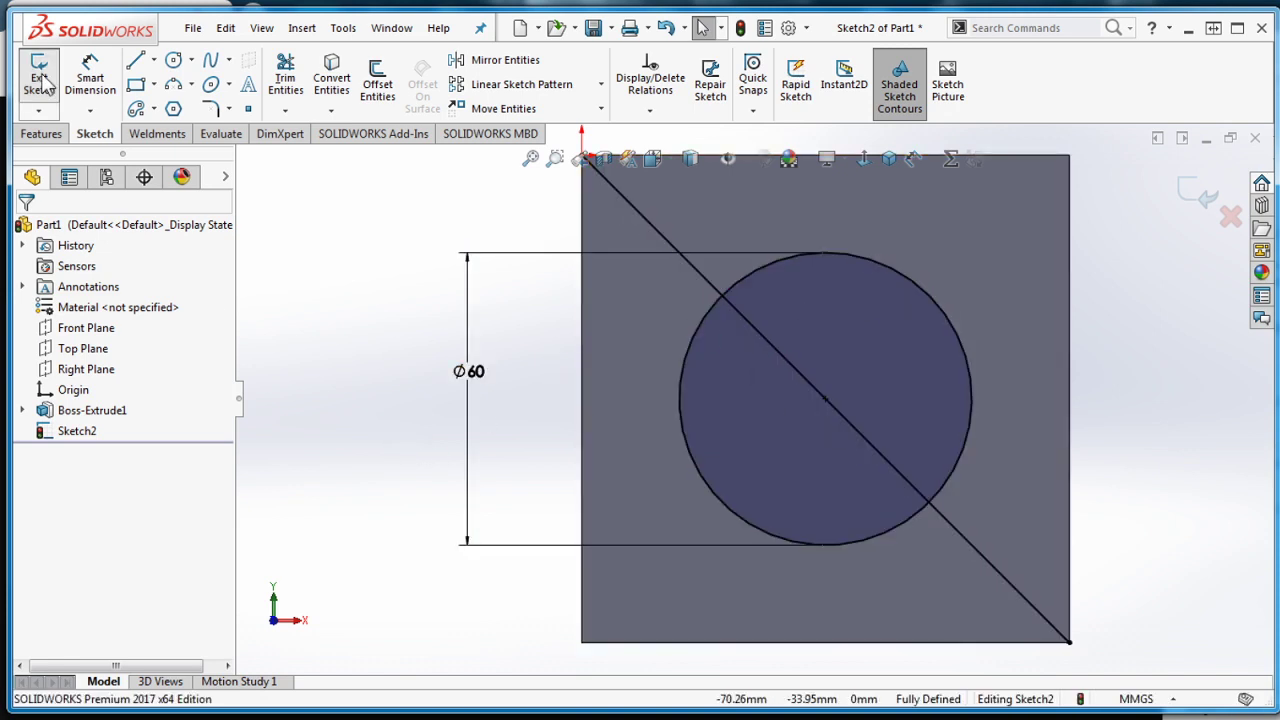
click(44, 136)
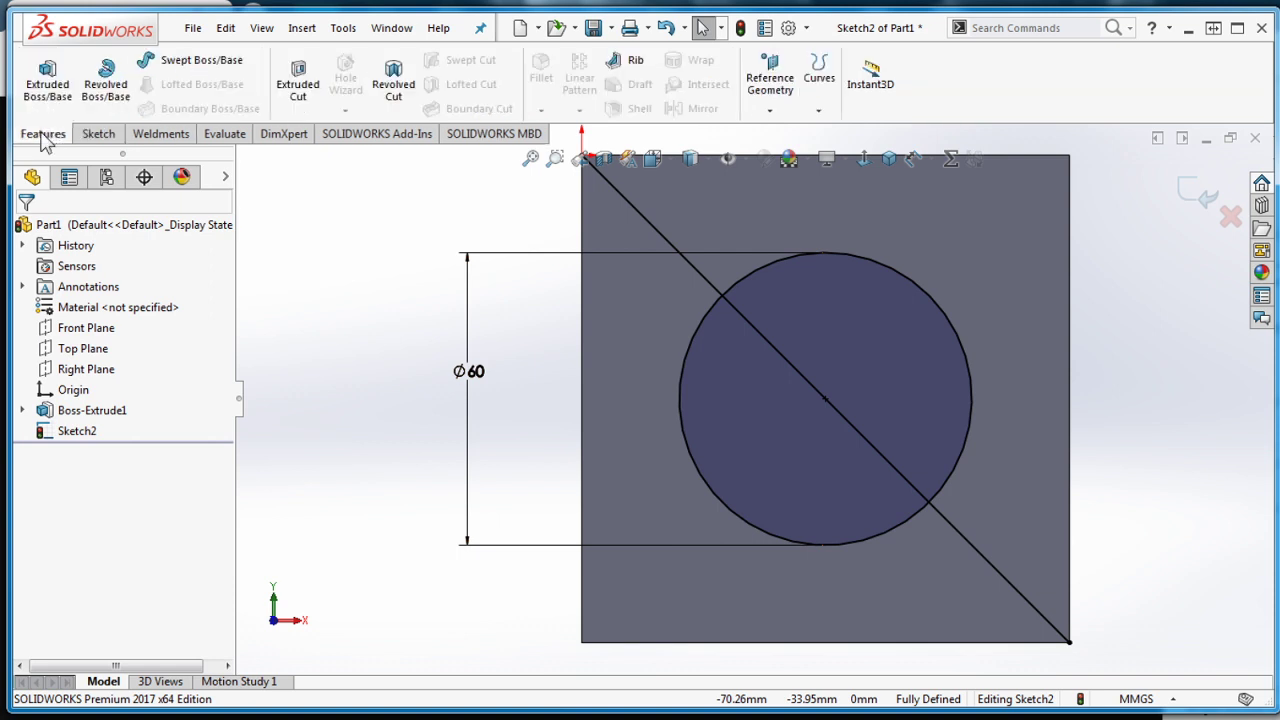
Try extruding the circle's two halves as a boss, then cancel after the zero-thickness error
click(44, 82)
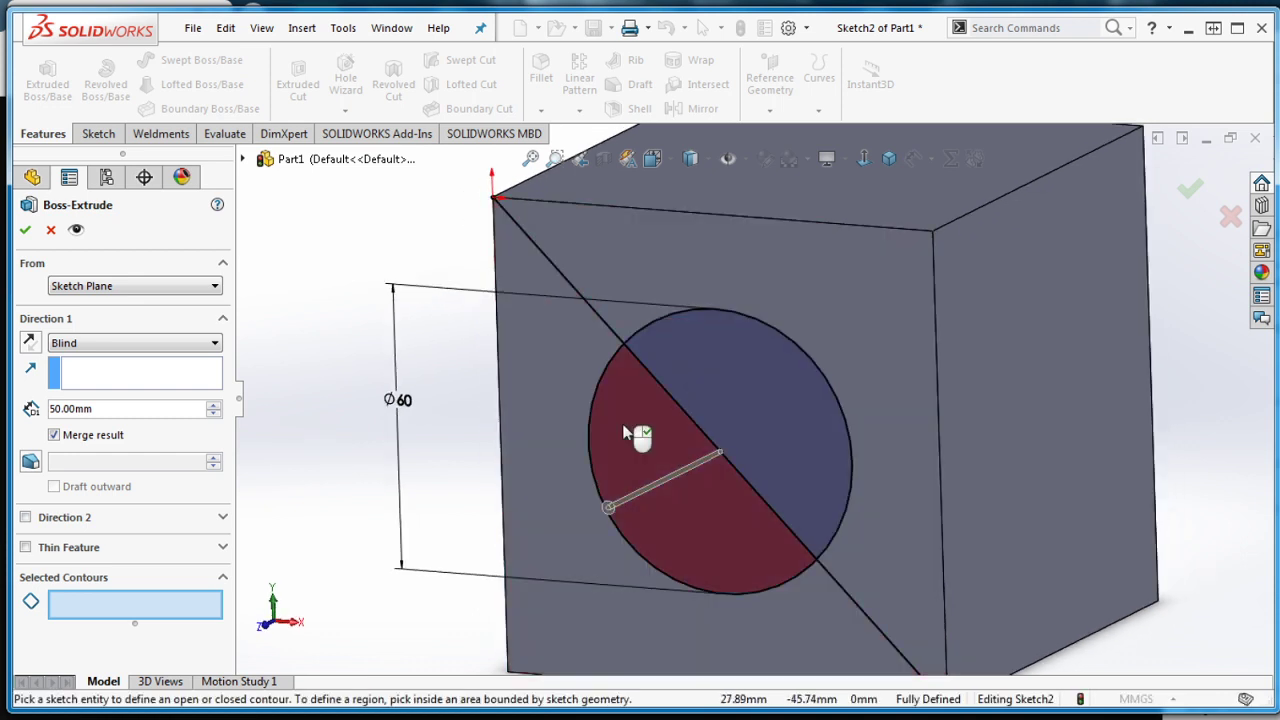
click(623, 432)
click(716, 378)
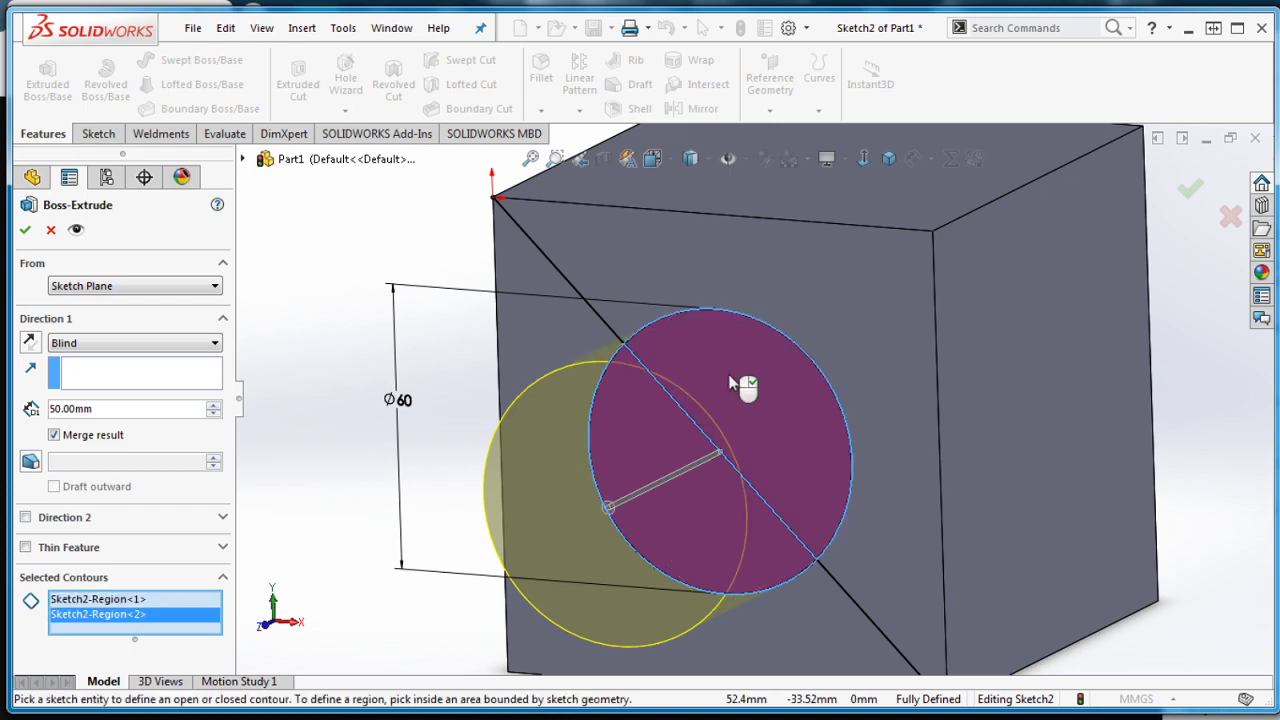
click(640, 430)
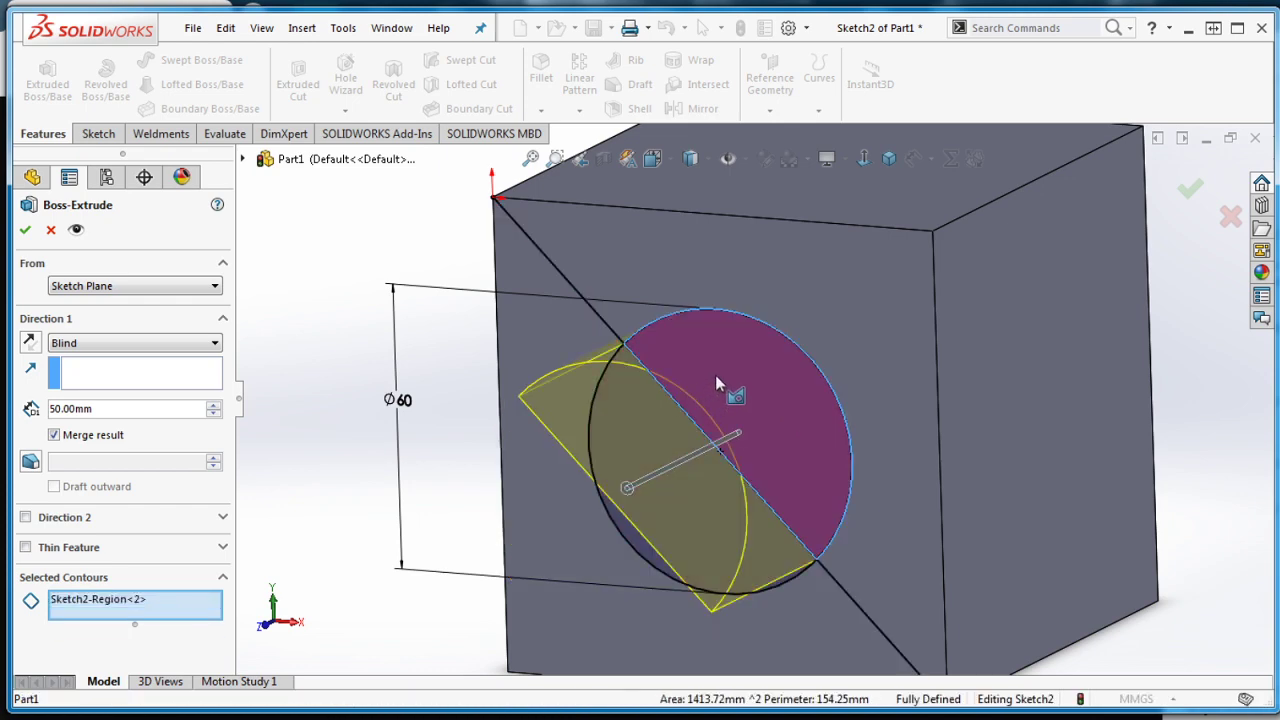
click(715, 375)
click(537, 374)
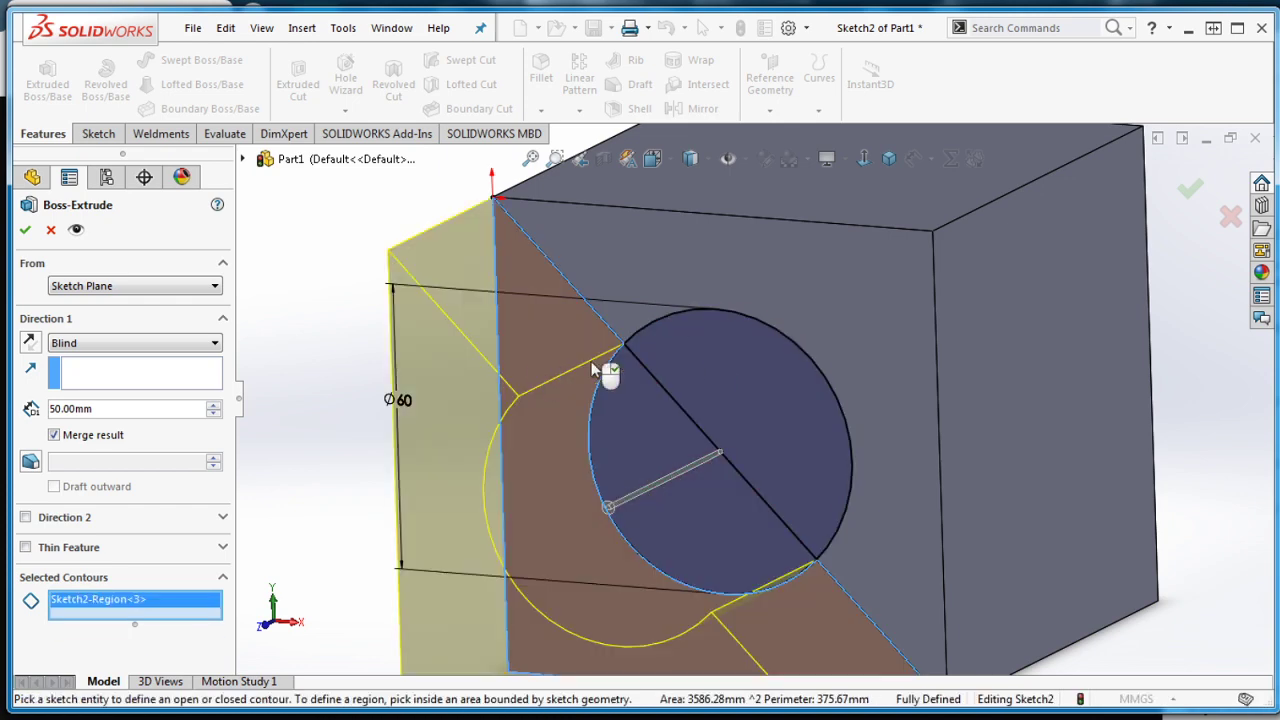
click(714, 372)
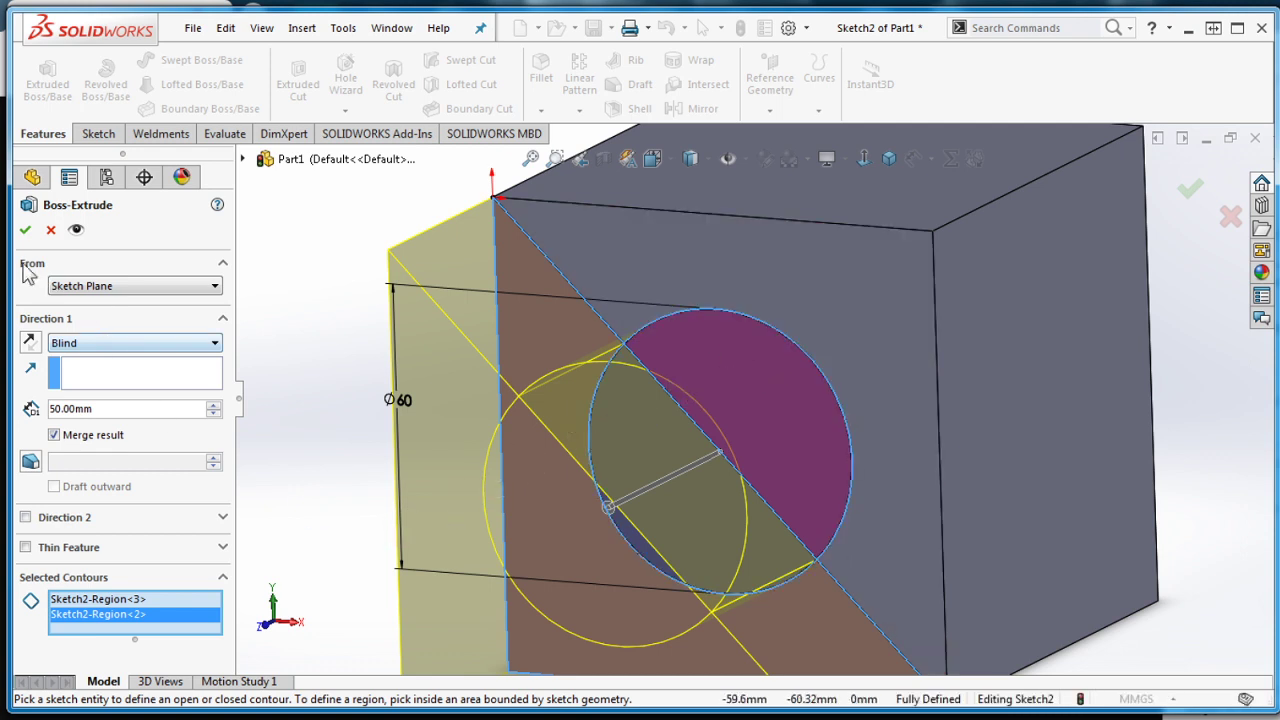
click(25, 231)
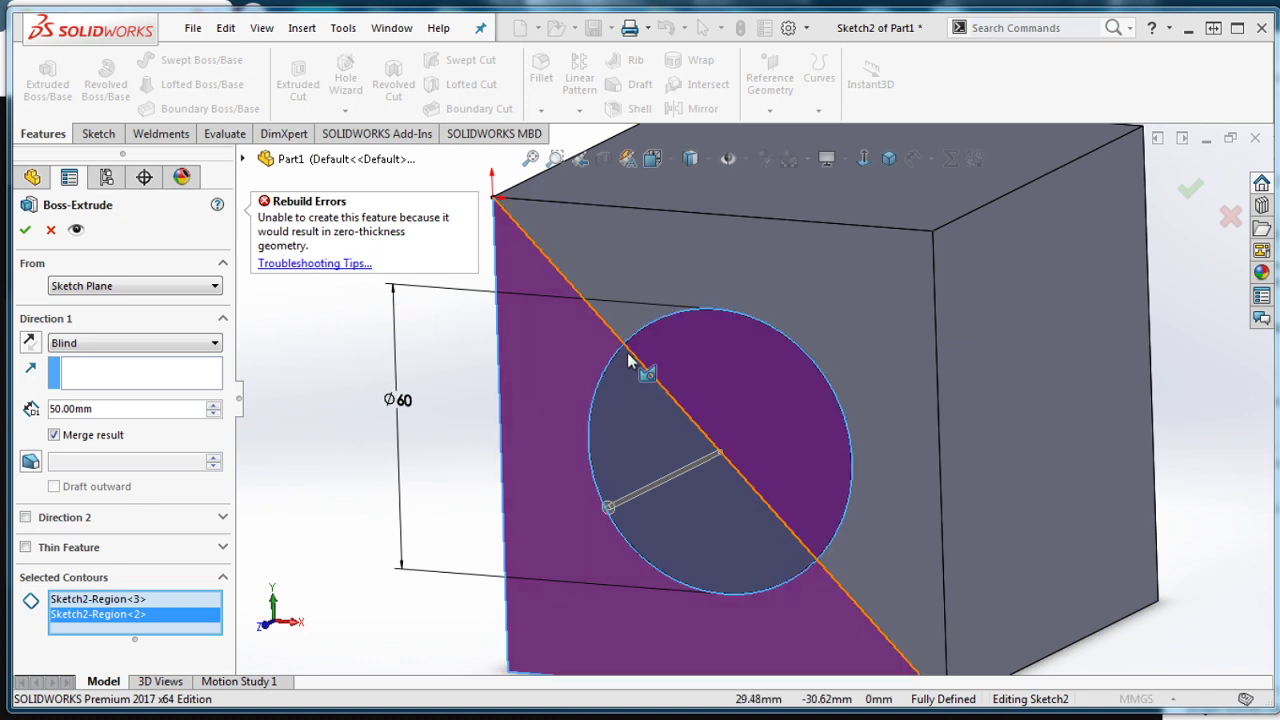
scroll(628, 362, down, 2)
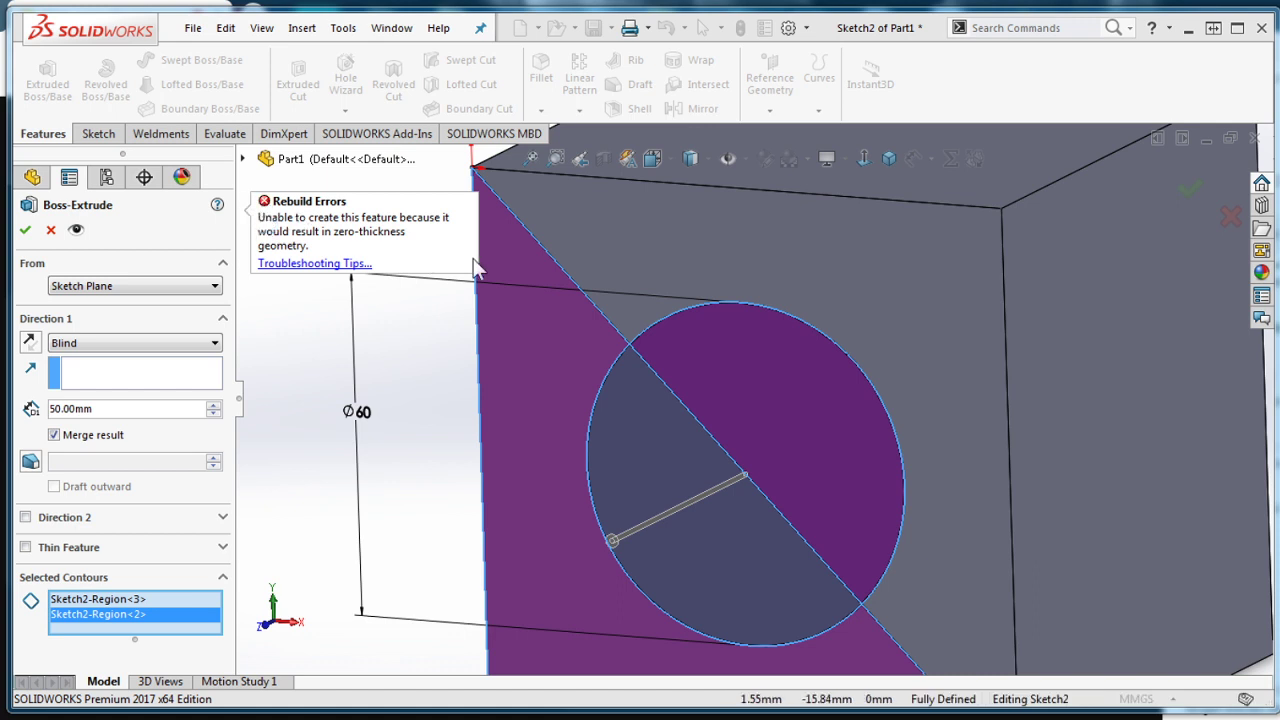
click(51, 230)
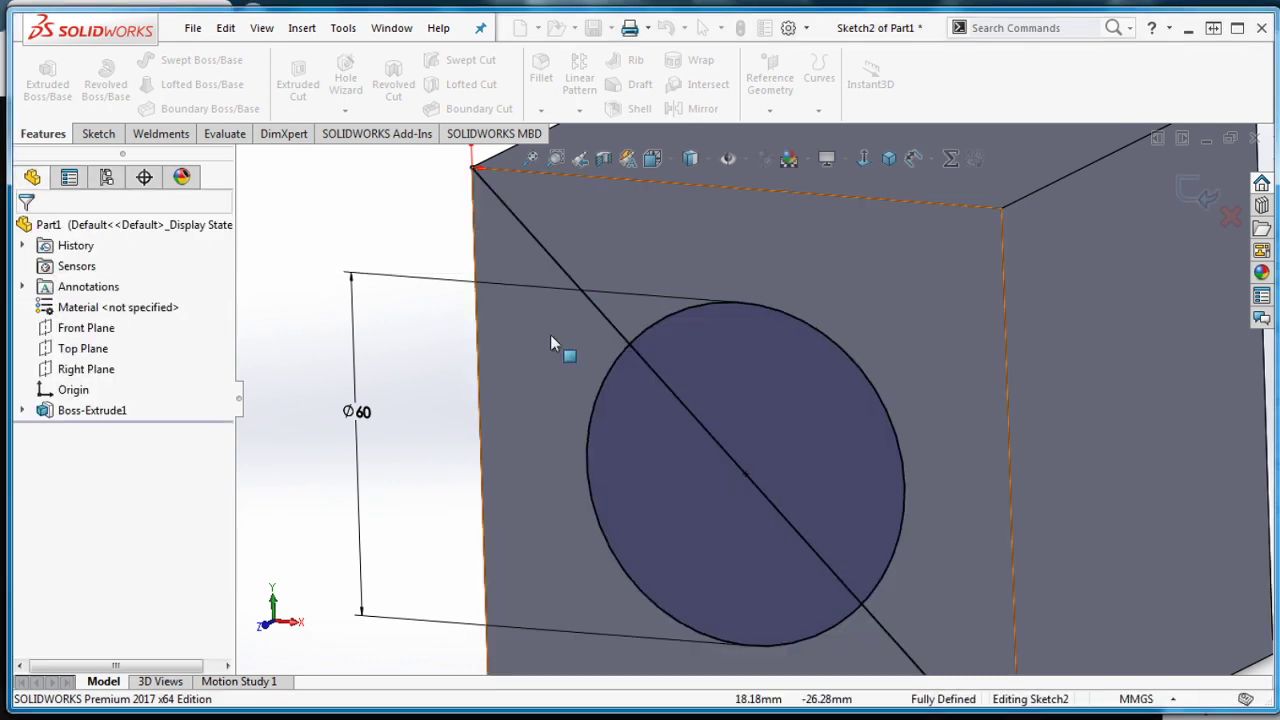
Zoom around Sketch2 and select the diagonal line to show its Line Properties
scroll(600, 330, down, 6)
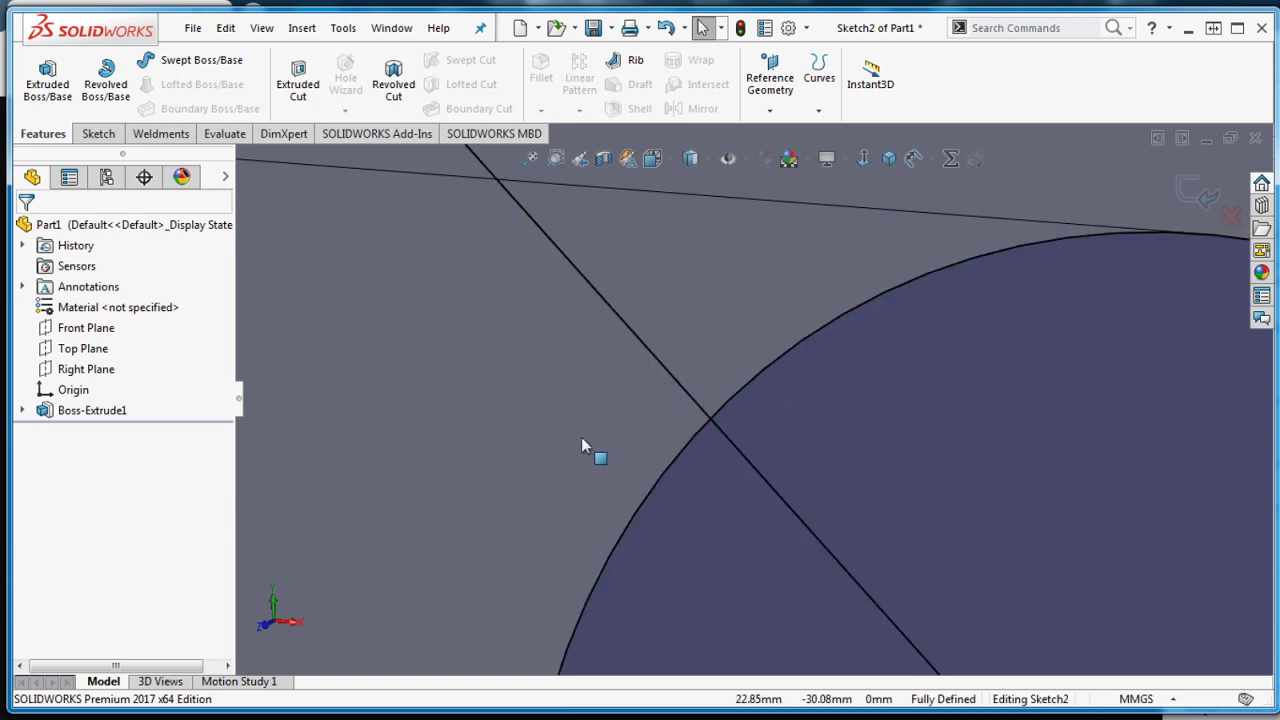
scroll(503, 448, up, 5)
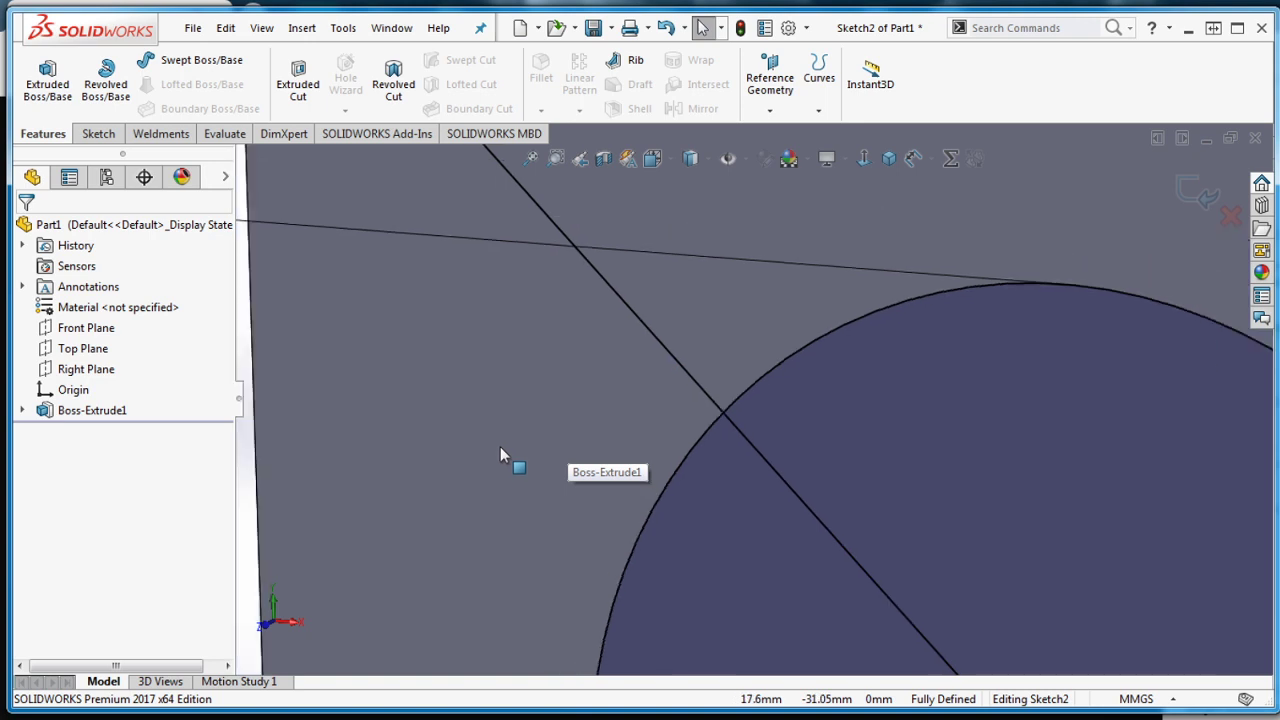
scroll(503, 455, up, 5)
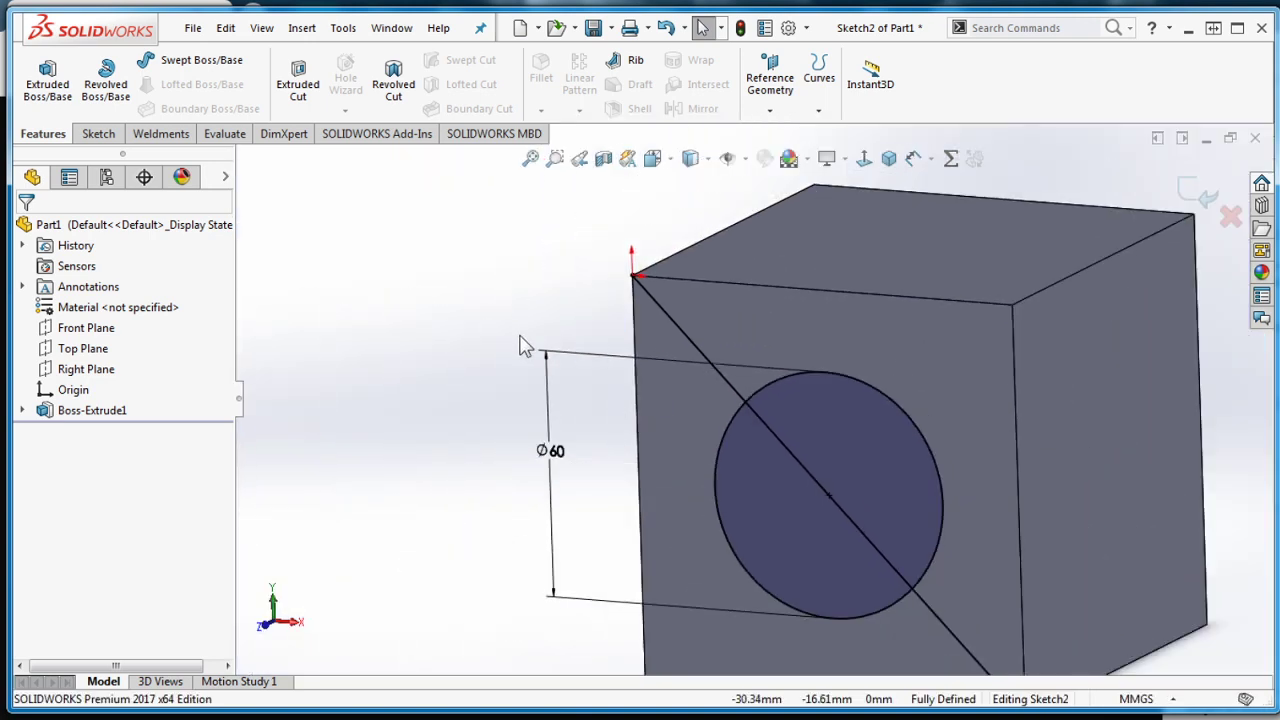
click(680, 335)
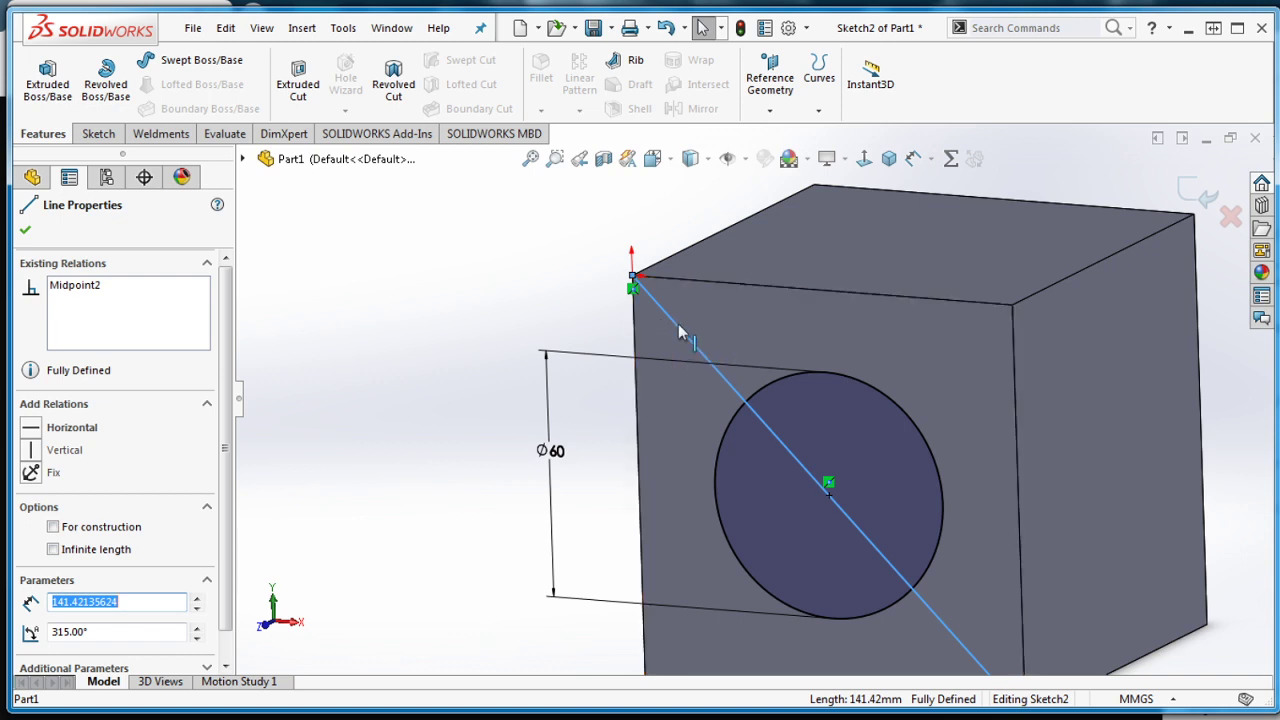
Set the diagonal back to a construction line and back out of a first extrusion attempt
click(53, 527)
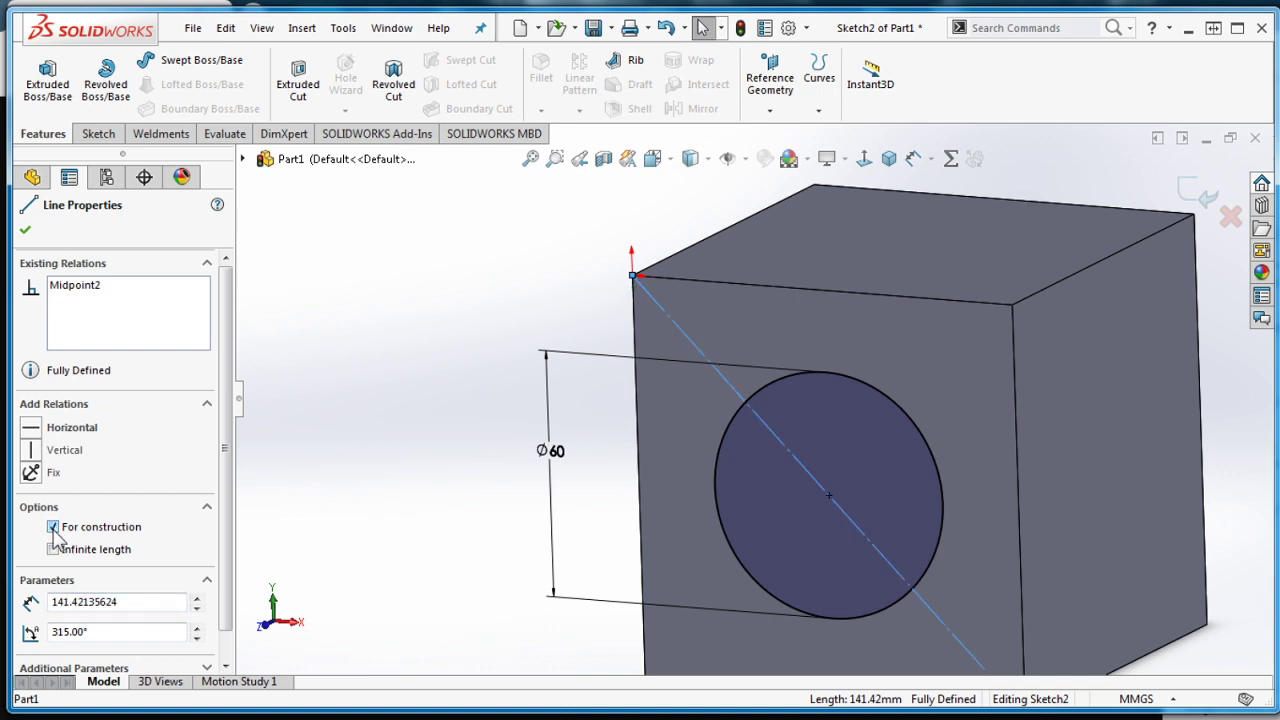
click(25, 229)
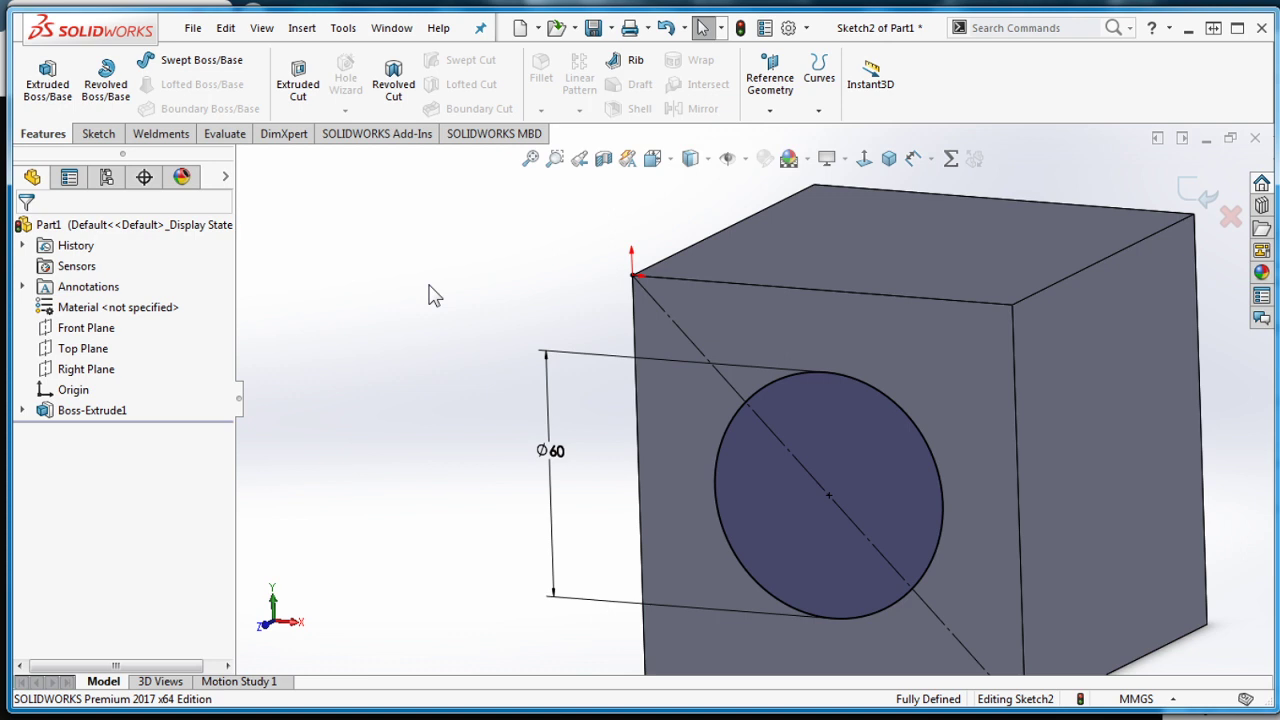
click(47, 82)
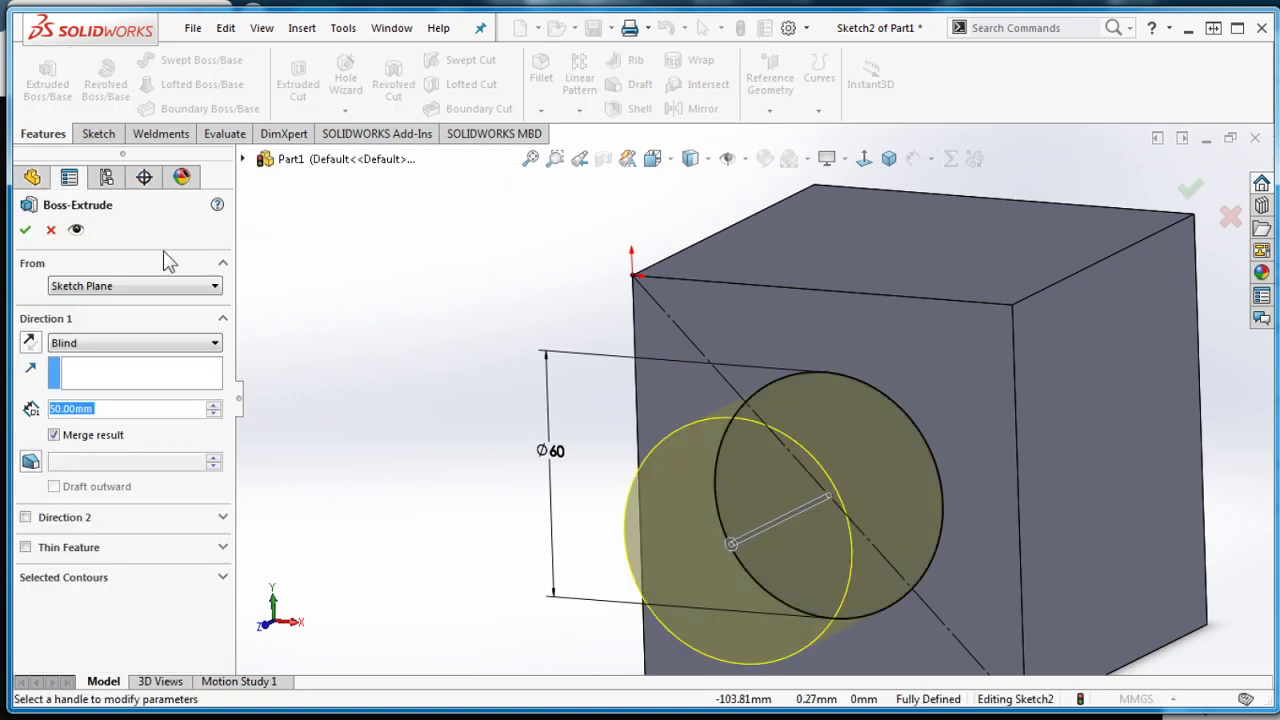
click(25, 229)
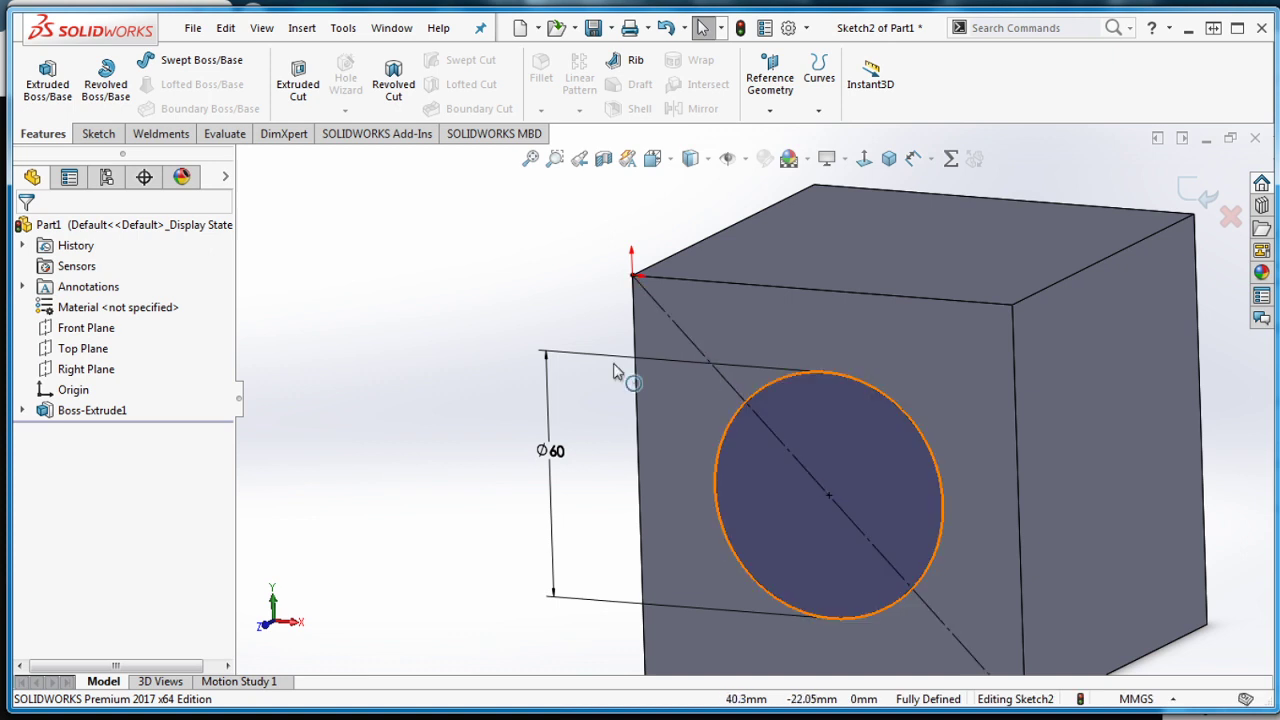
Extrude the Ø60 circle 50 mm into a cylindrical boss and fit the view
click(47, 80)
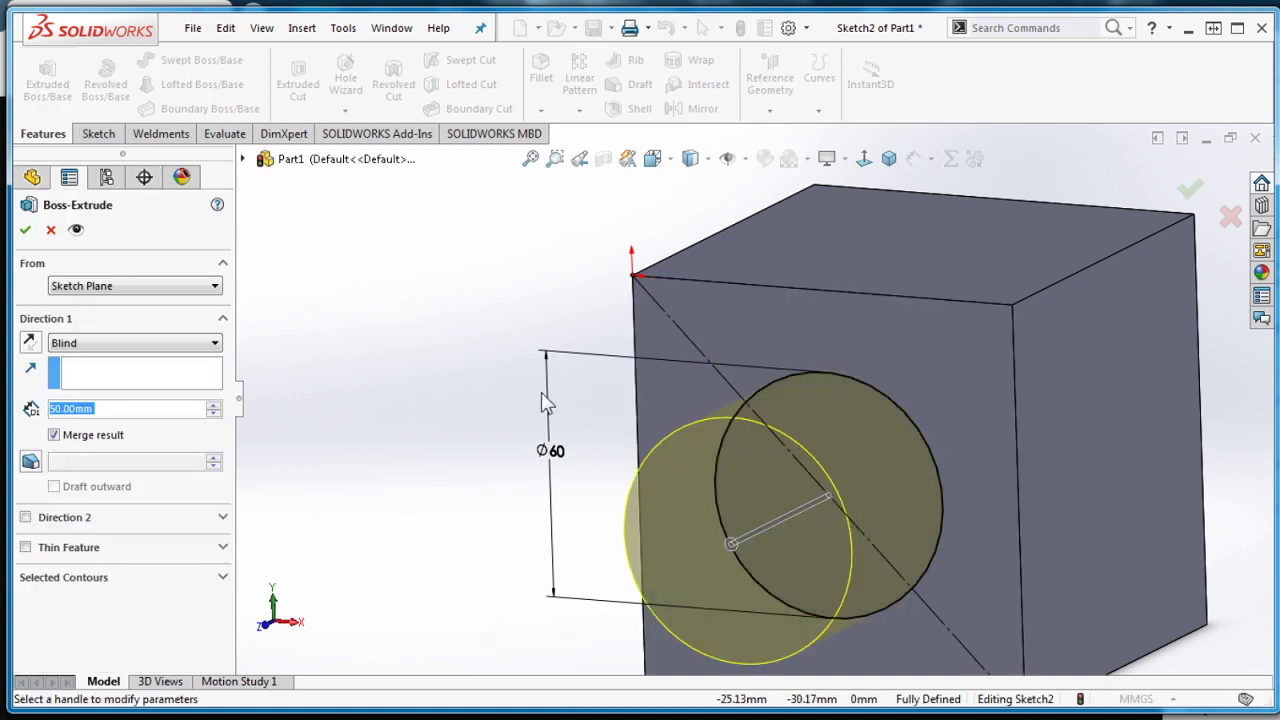
click(25, 229)
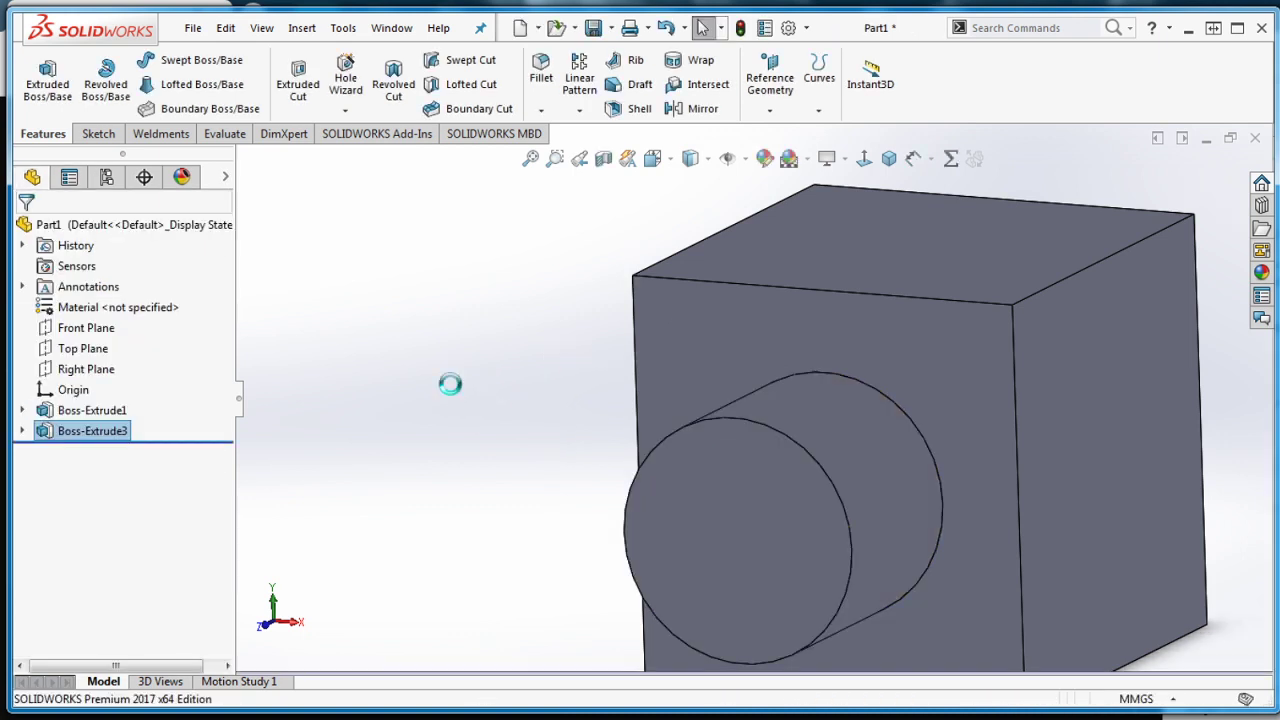
key(f)
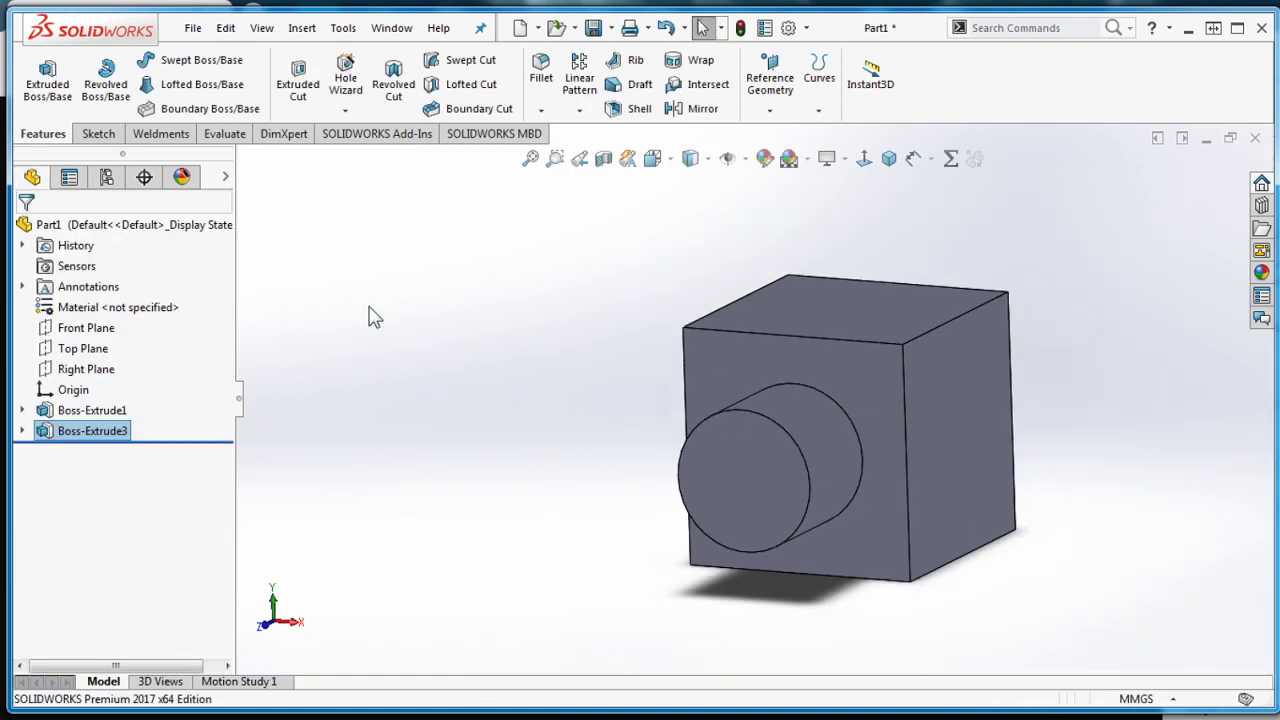
ctrl+click(110, 414)
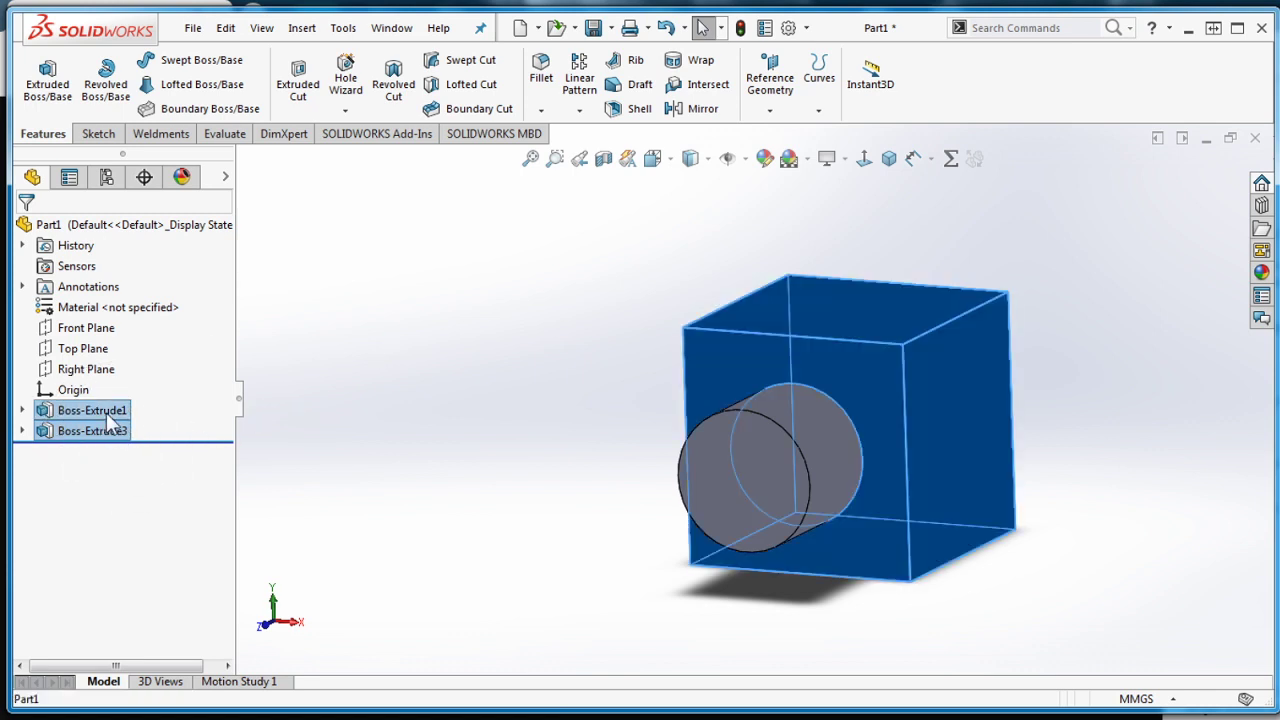
click(420, 375)
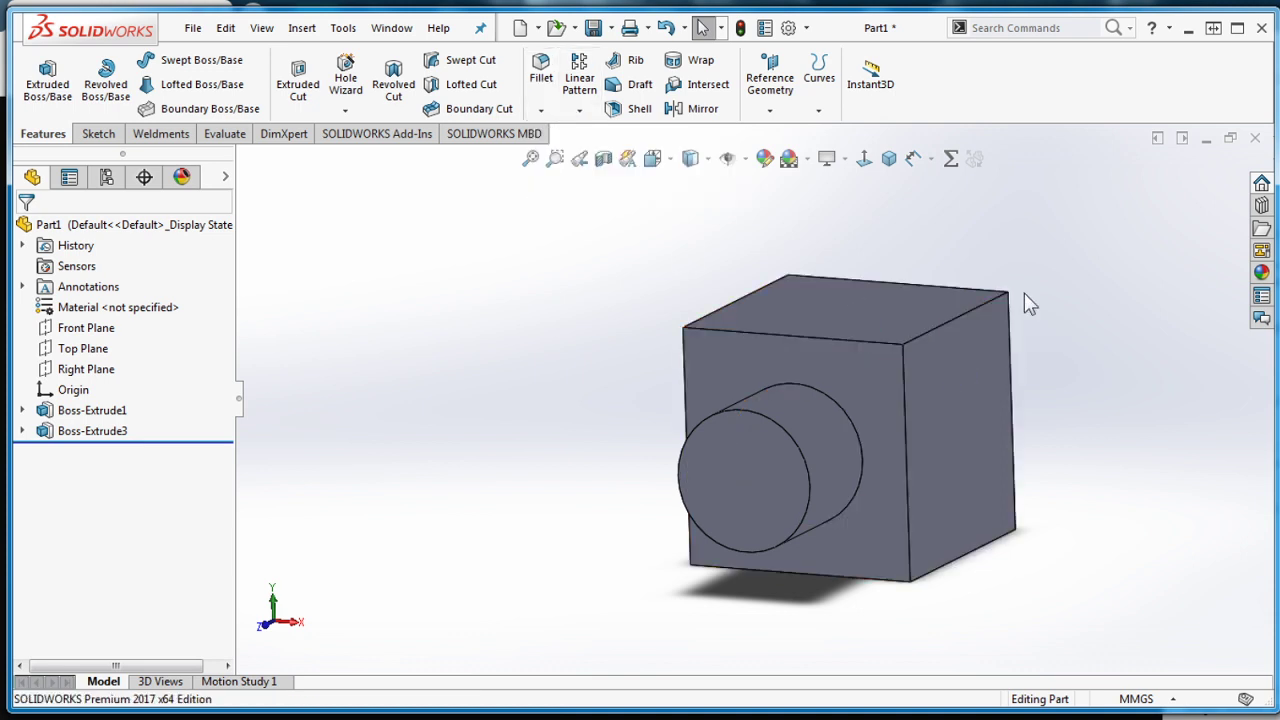
Apply a 10 mm fillet to the cube's top-right, front, back and left top edges
click(545, 78)
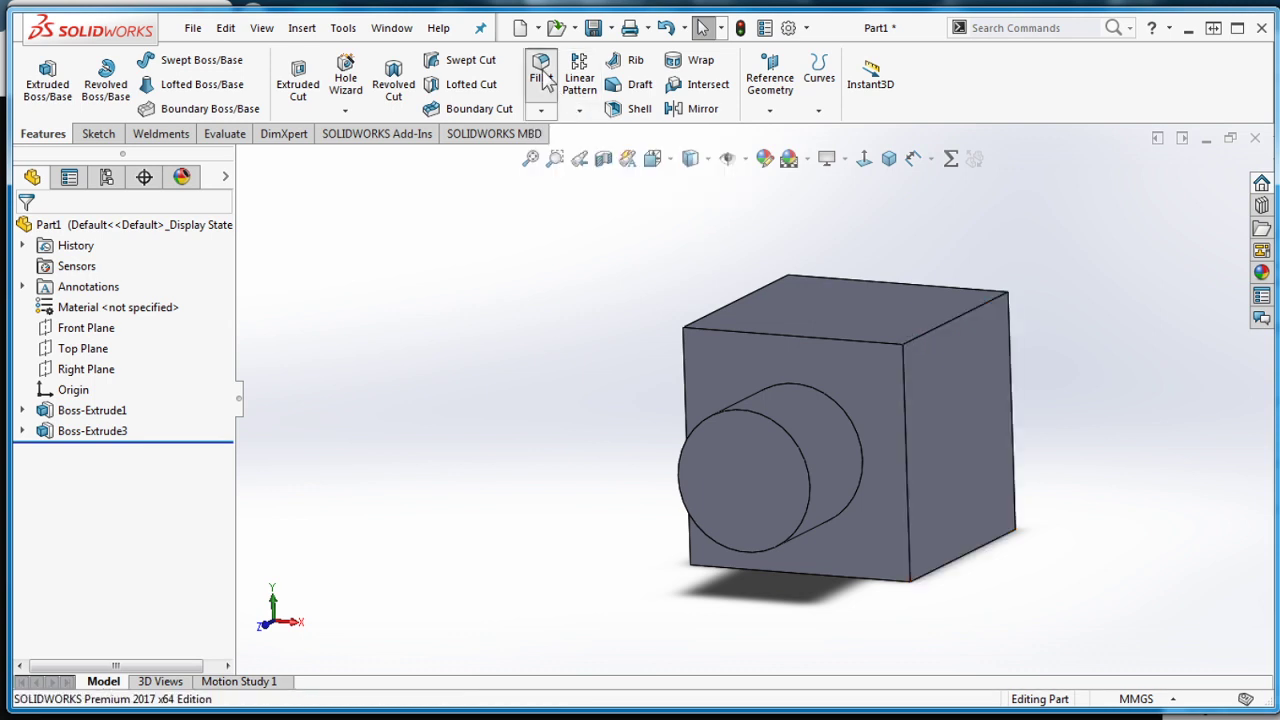
click(951, 323)
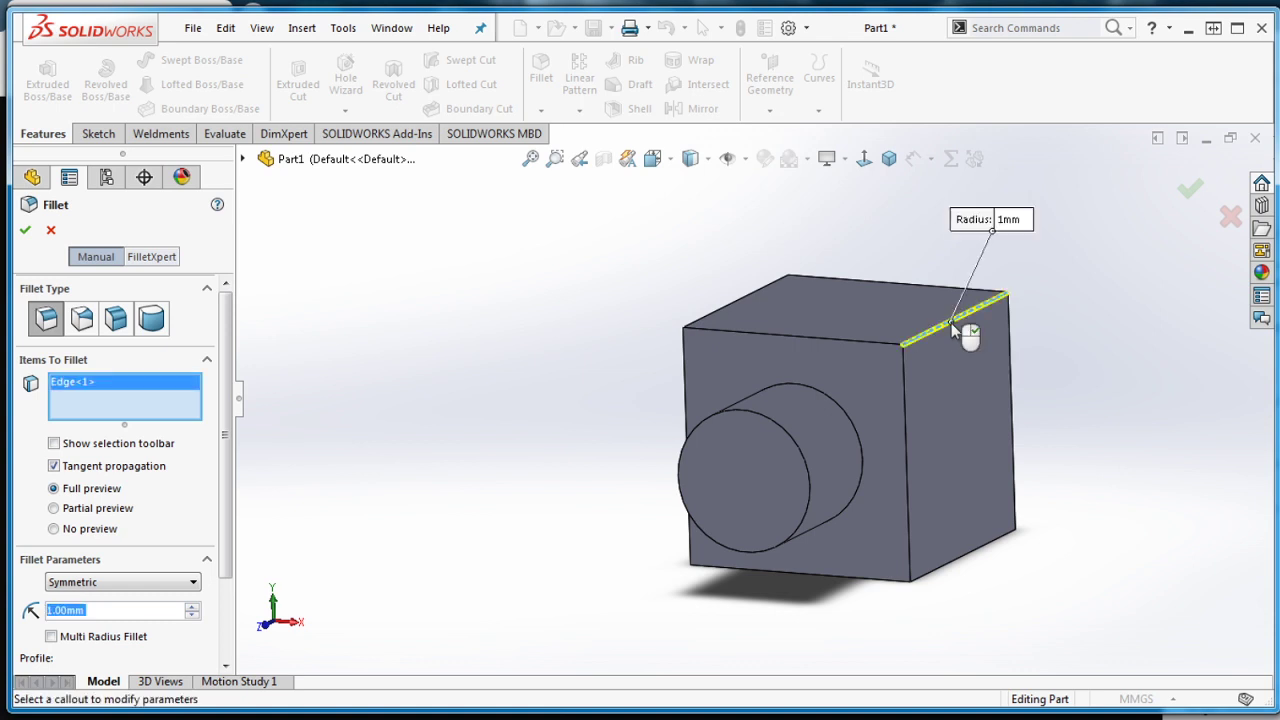
click(192, 607)
click(192, 607)
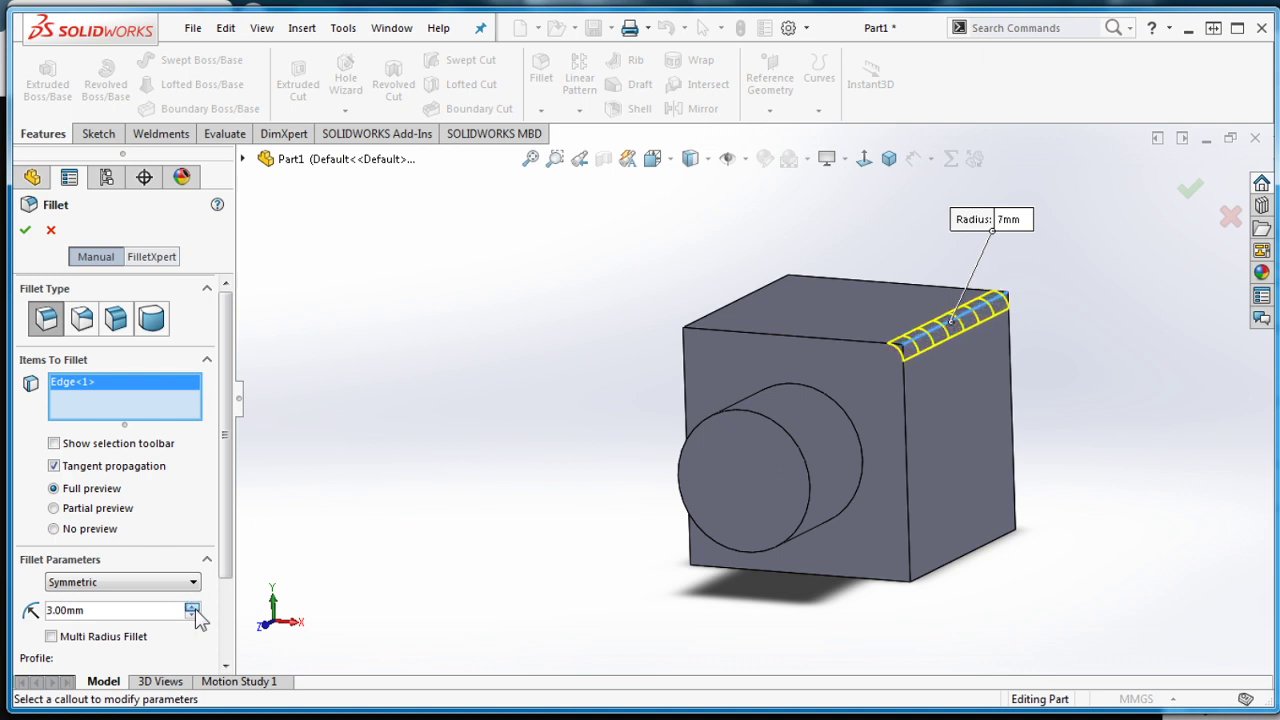
click(192, 607)
click(192, 607)
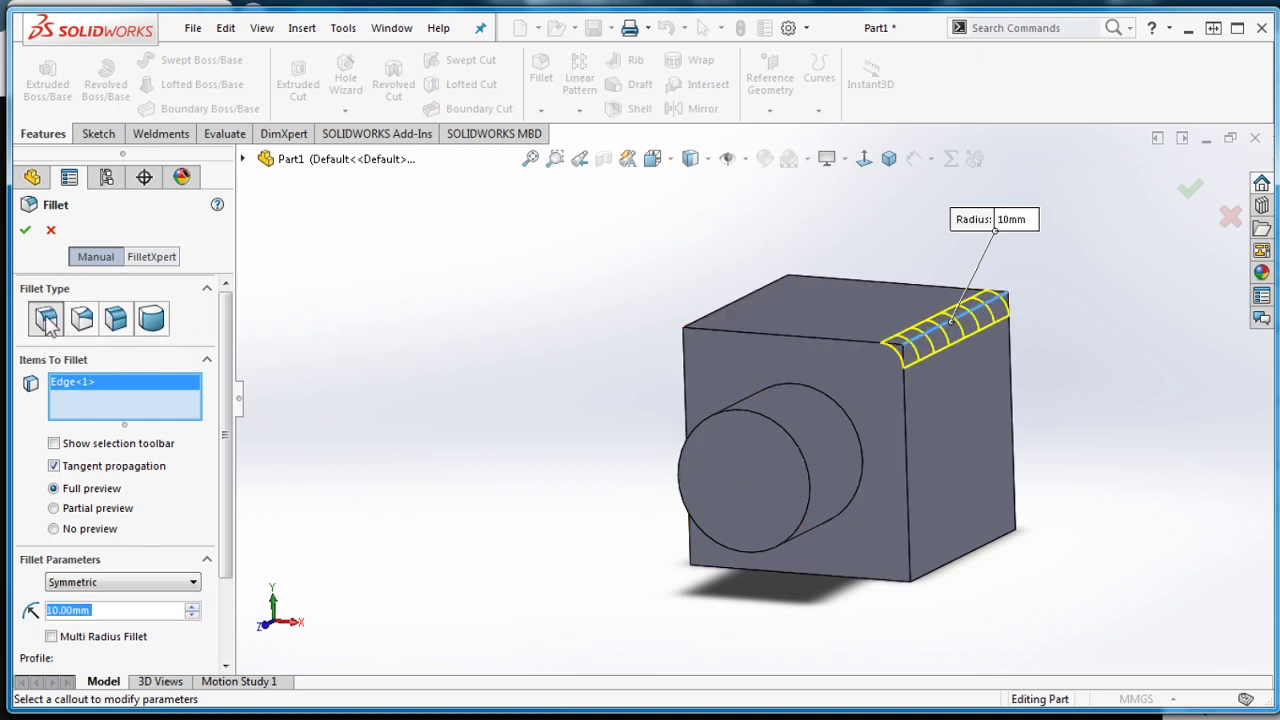
click(757, 333)
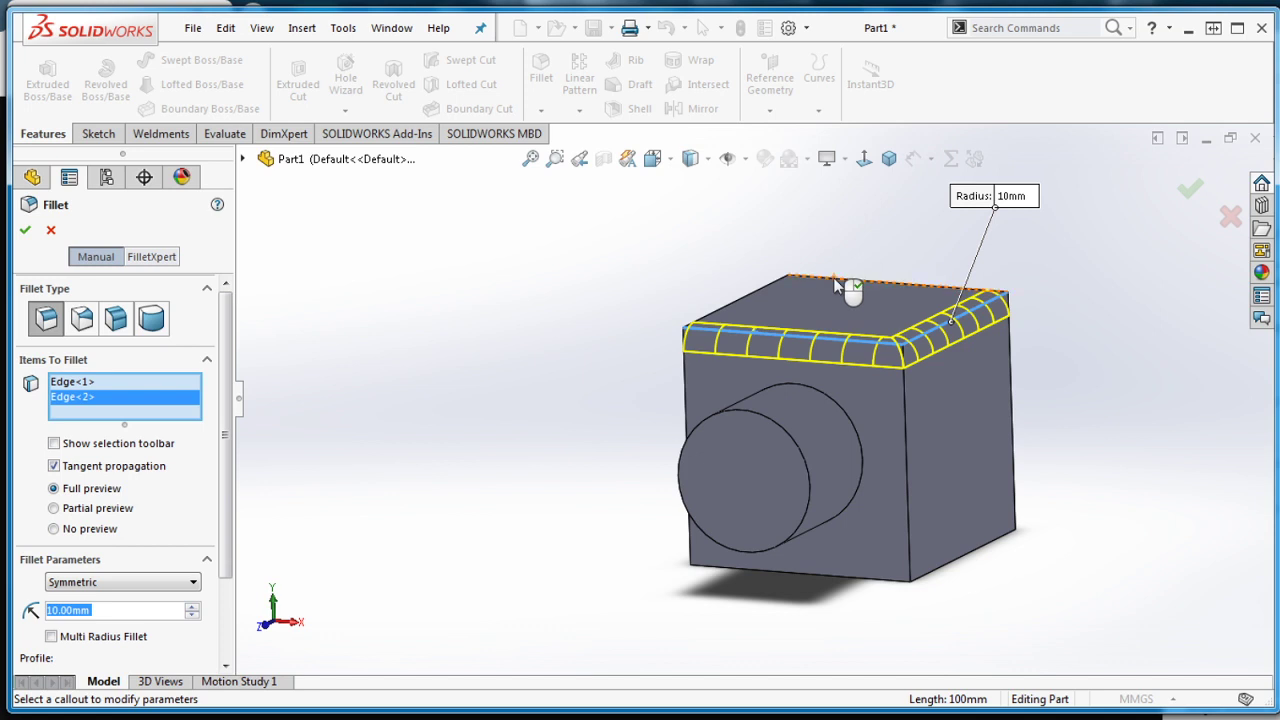
click(832, 281)
click(744, 298)
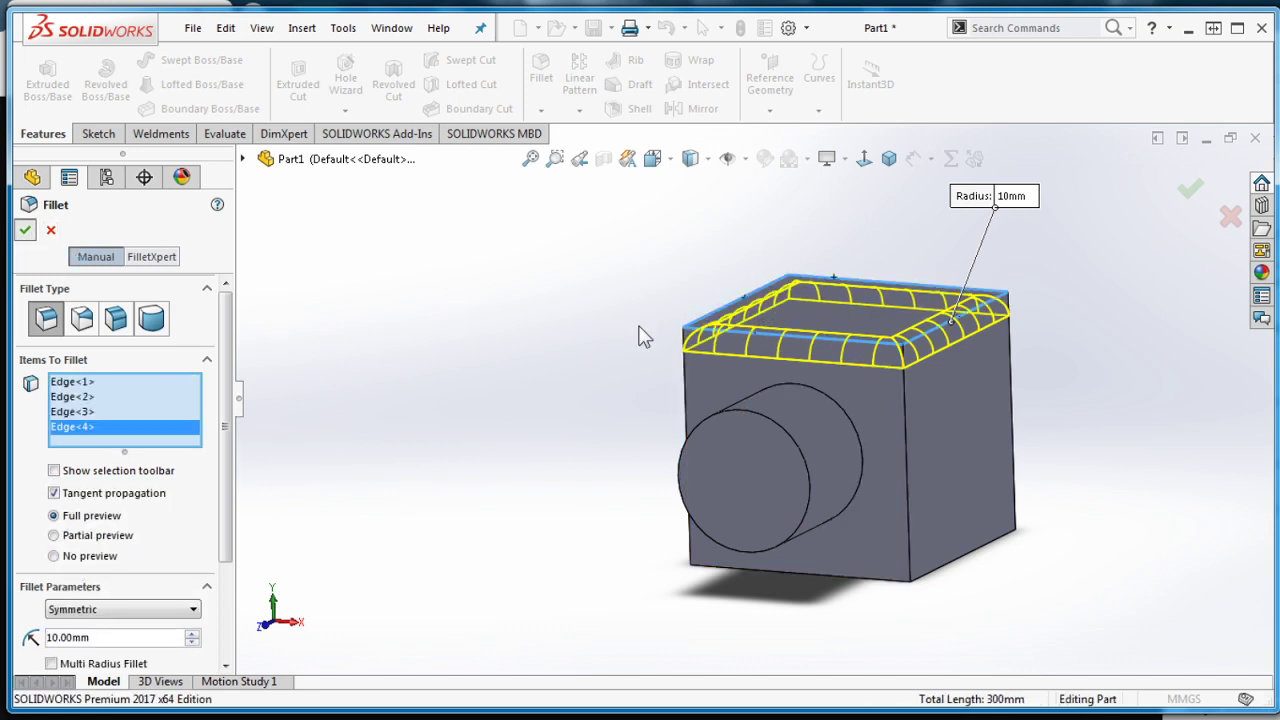
key(Return)
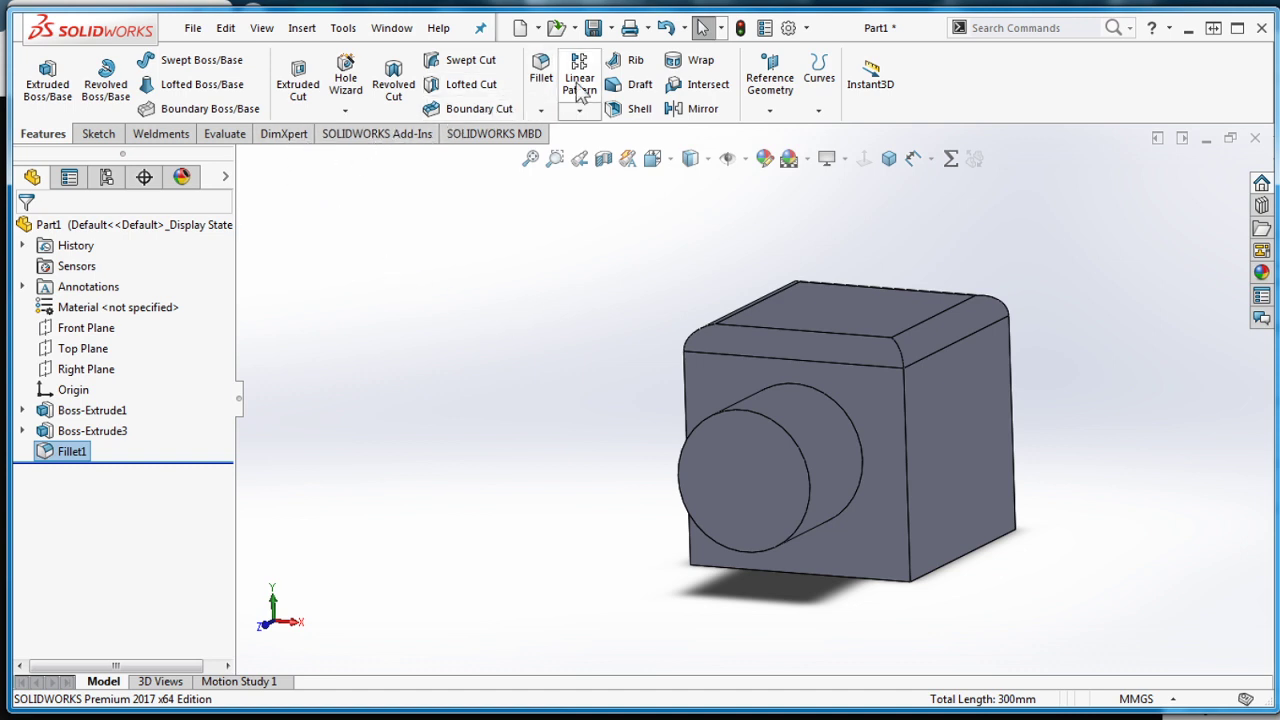
click(541, 70)
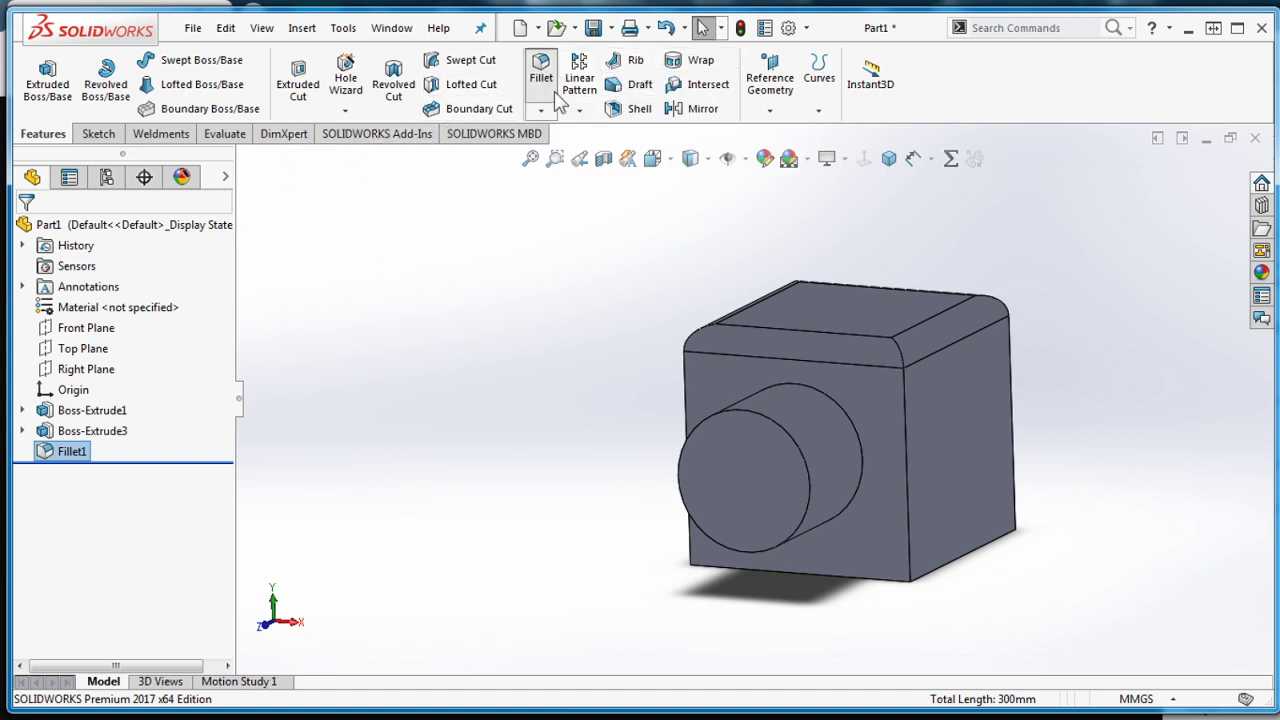
middle_drag(575, 457, 876, 493)
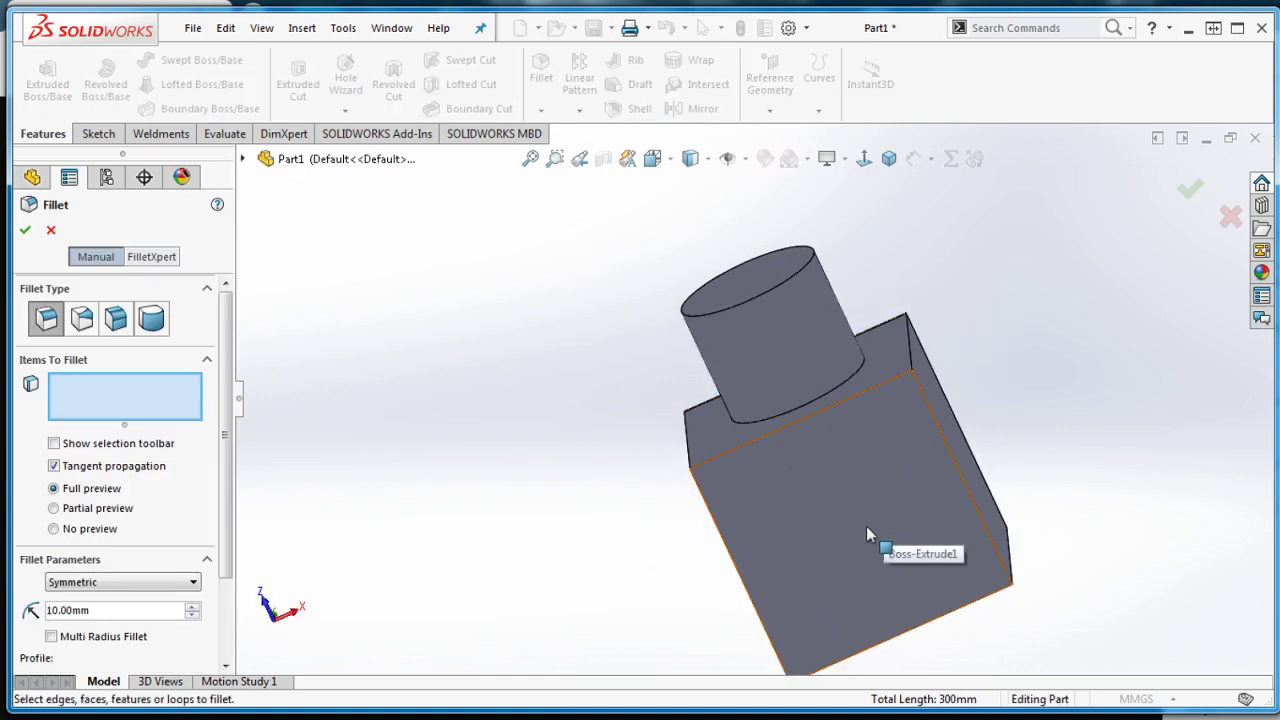
click(859, 525)
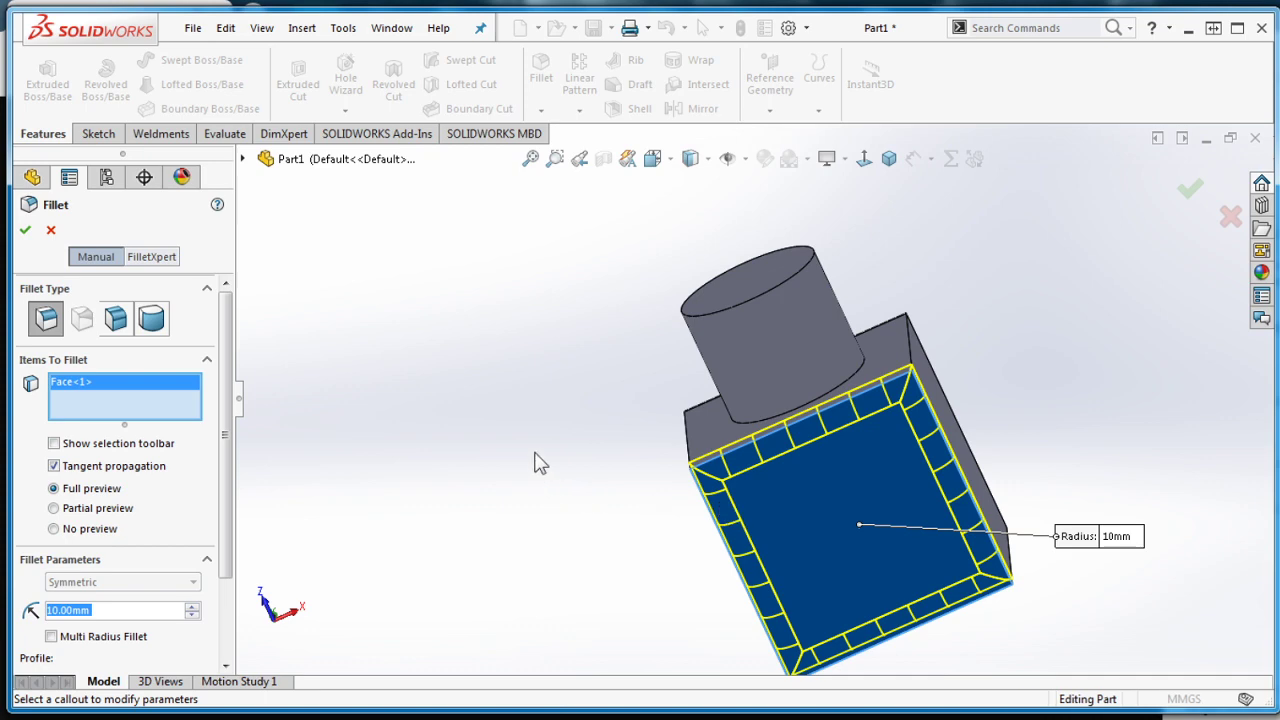
middle_drag(537, 457, 495, 440)
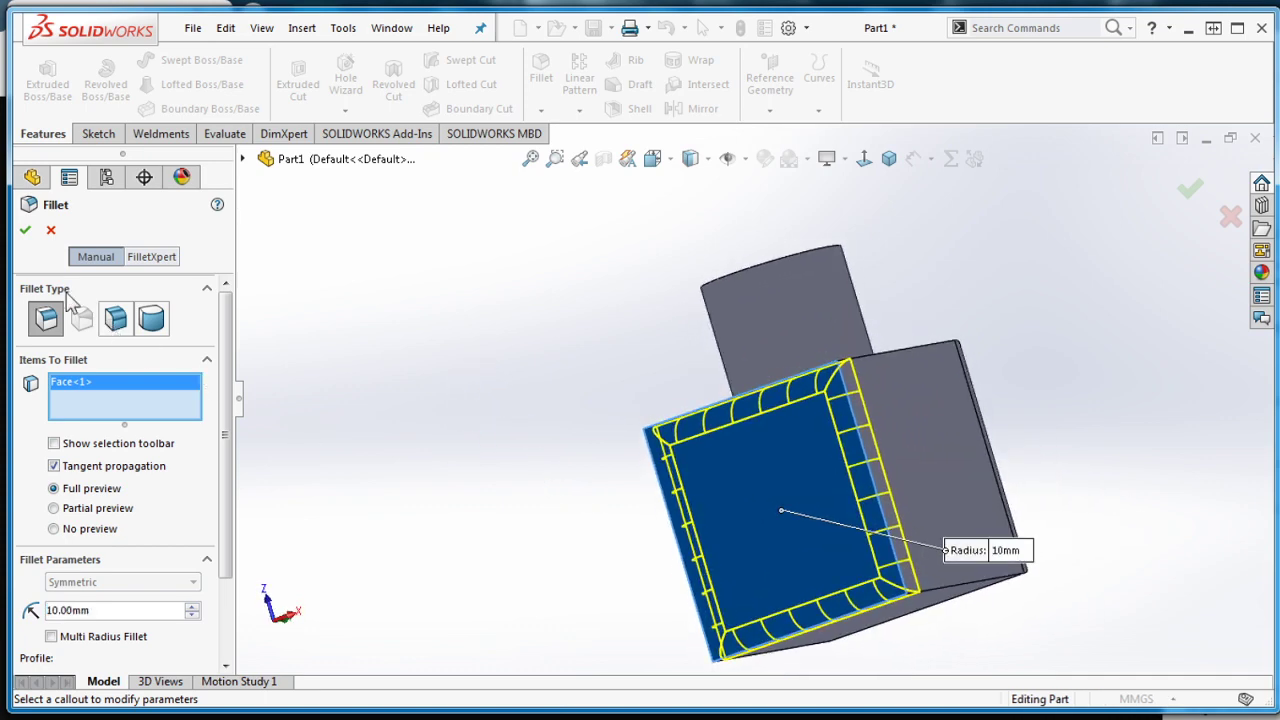
click(25, 229)
middle_drag(491, 277, 510, 411)
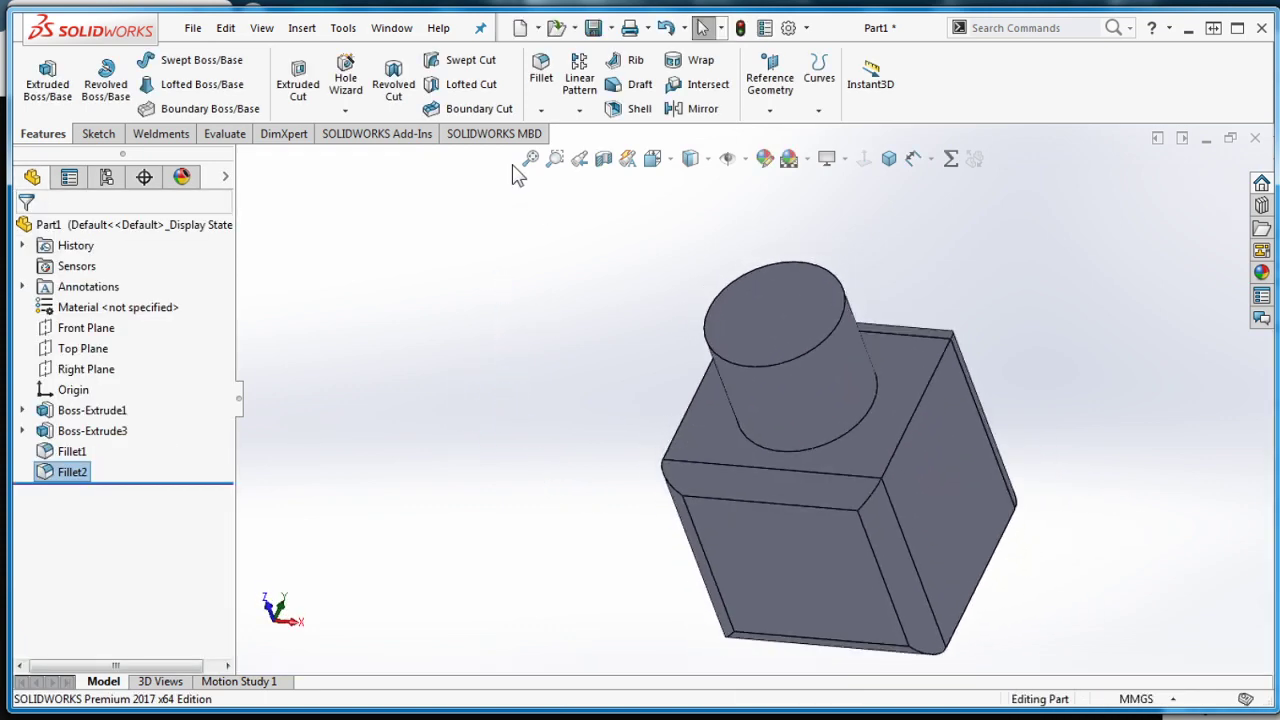
click(540, 72)
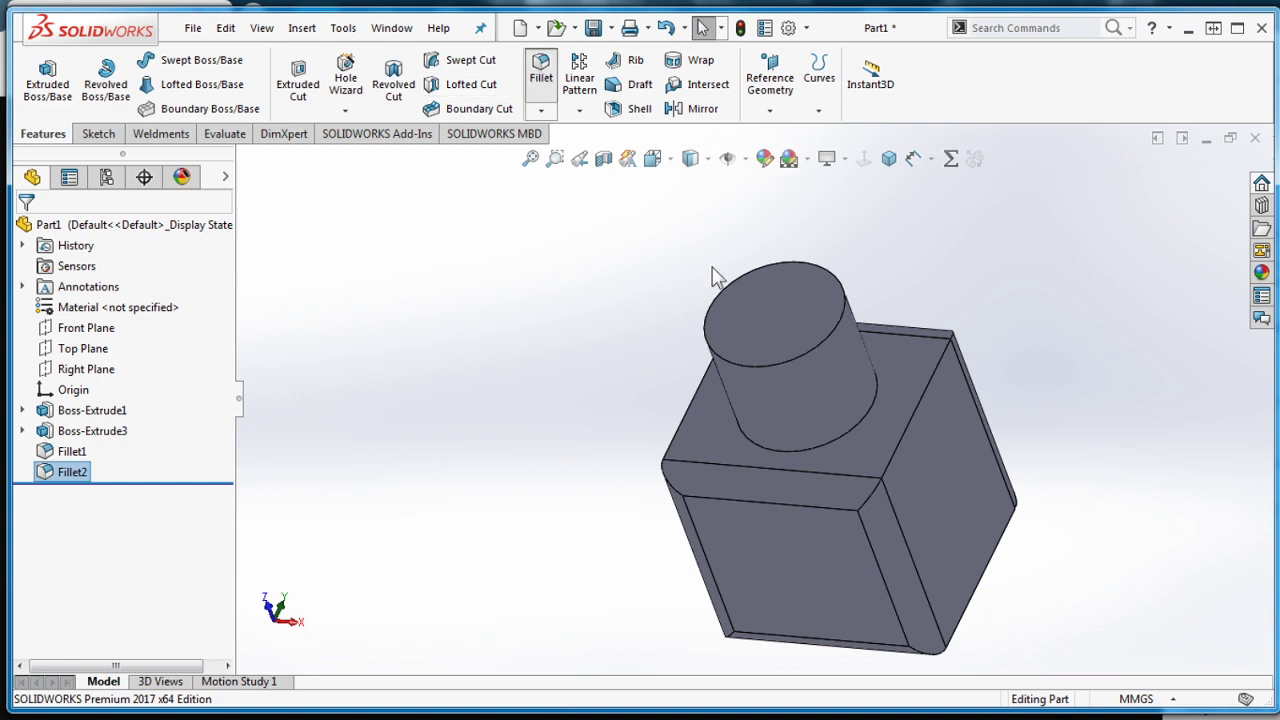
click(750, 305)
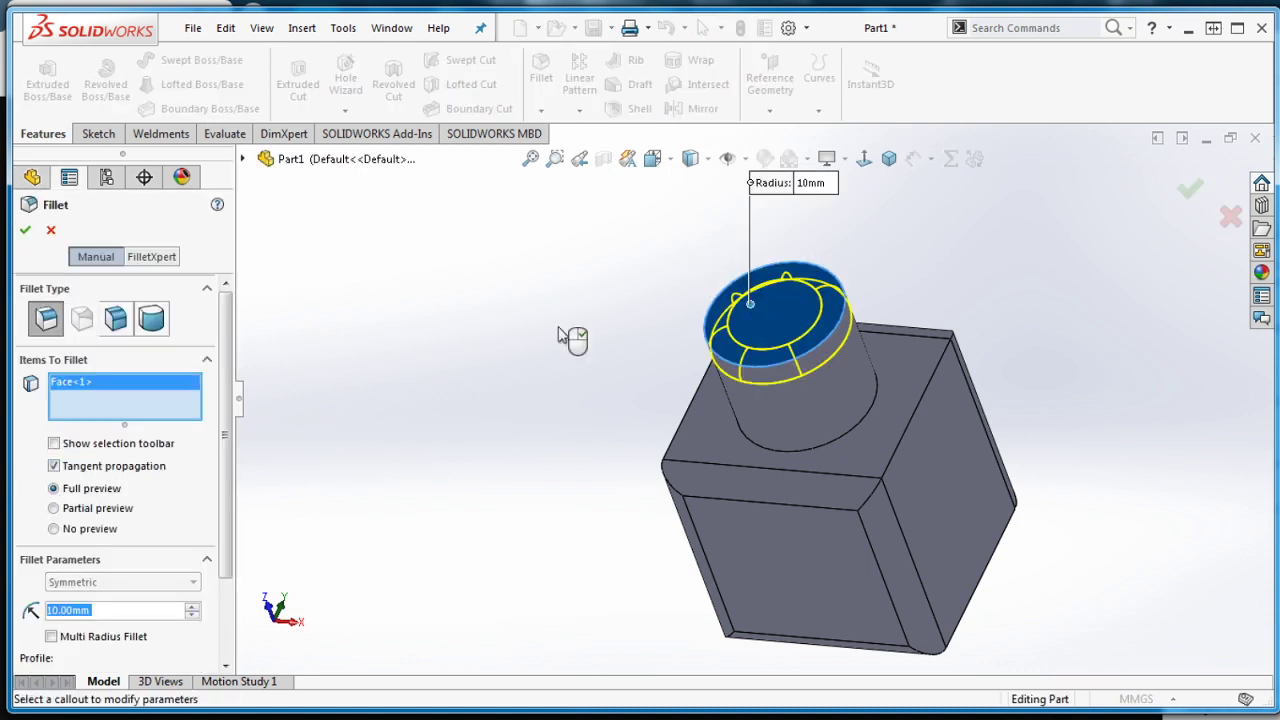
click(25, 229)
middle_drag(501, 302, 480, 370)
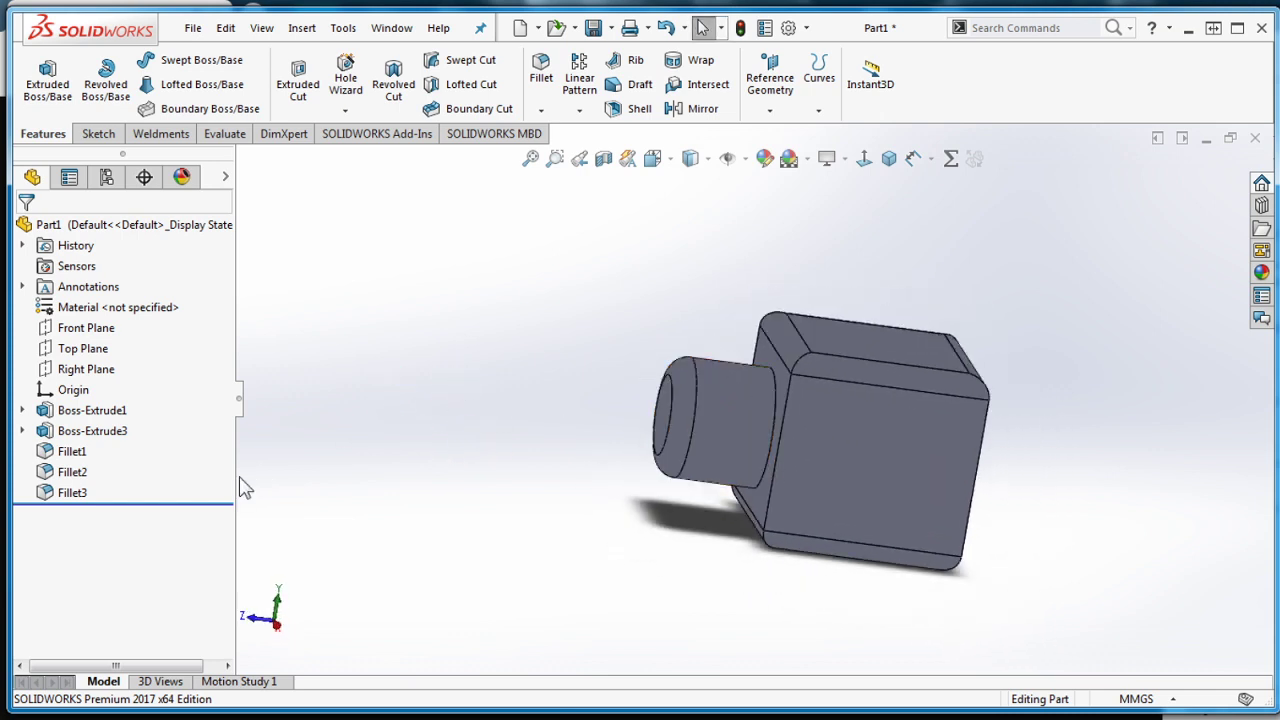
click(70, 493)
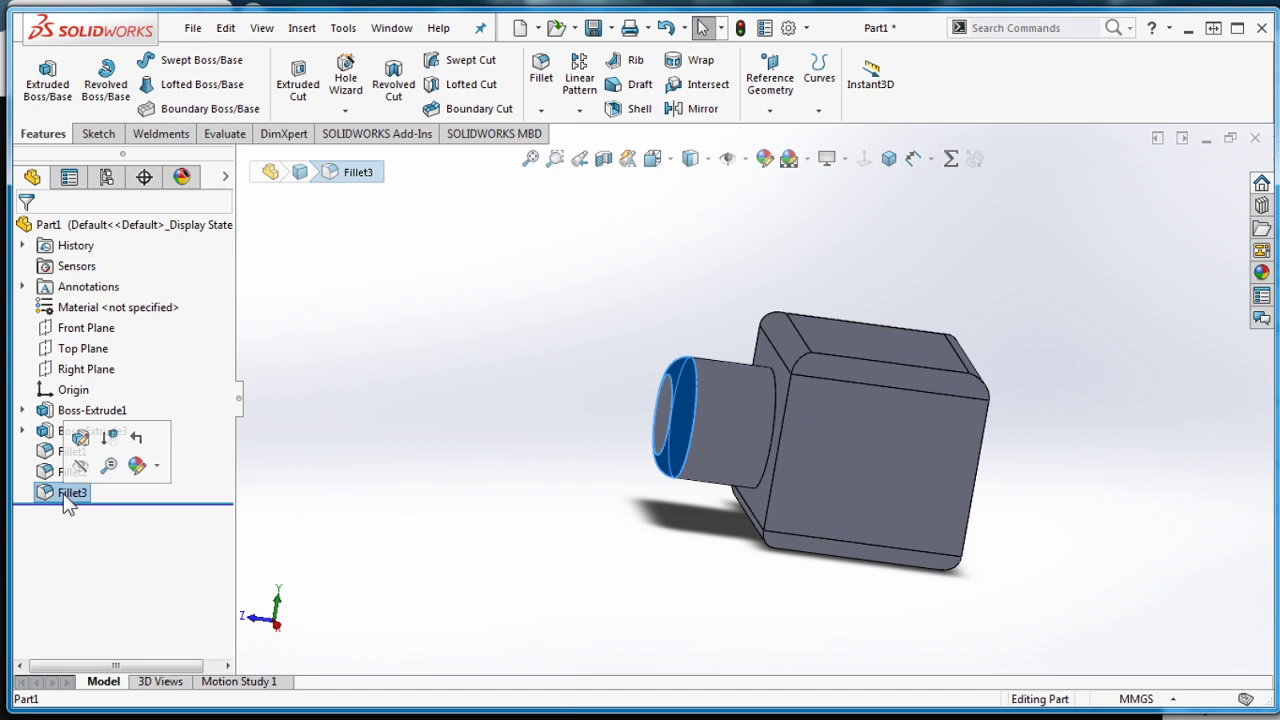
right_click(66, 496)
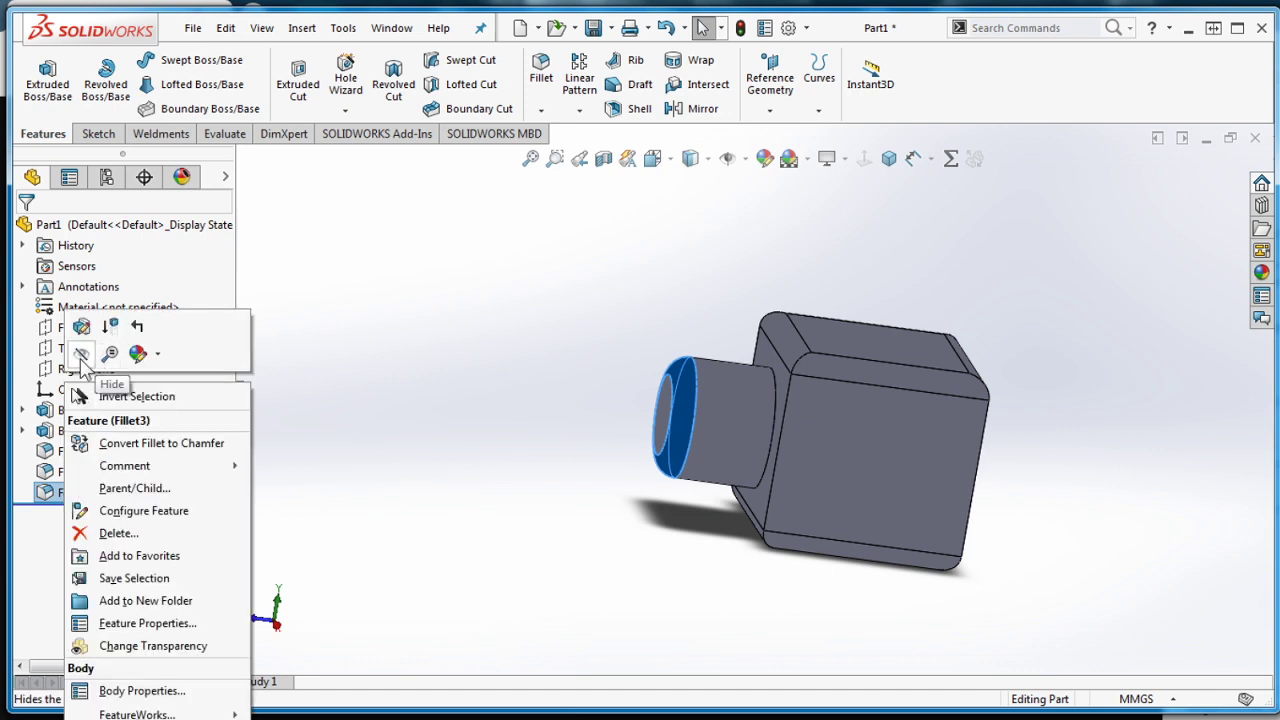
click(81, 355)
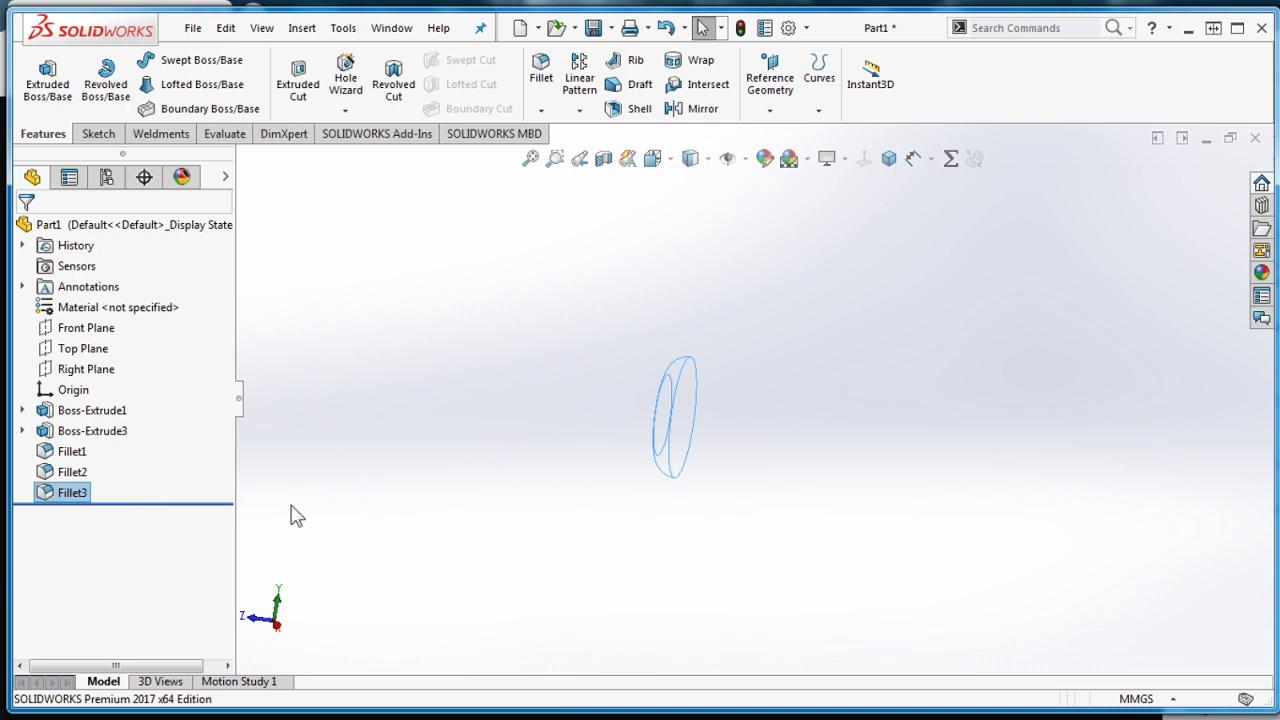
right_click(80, 492)
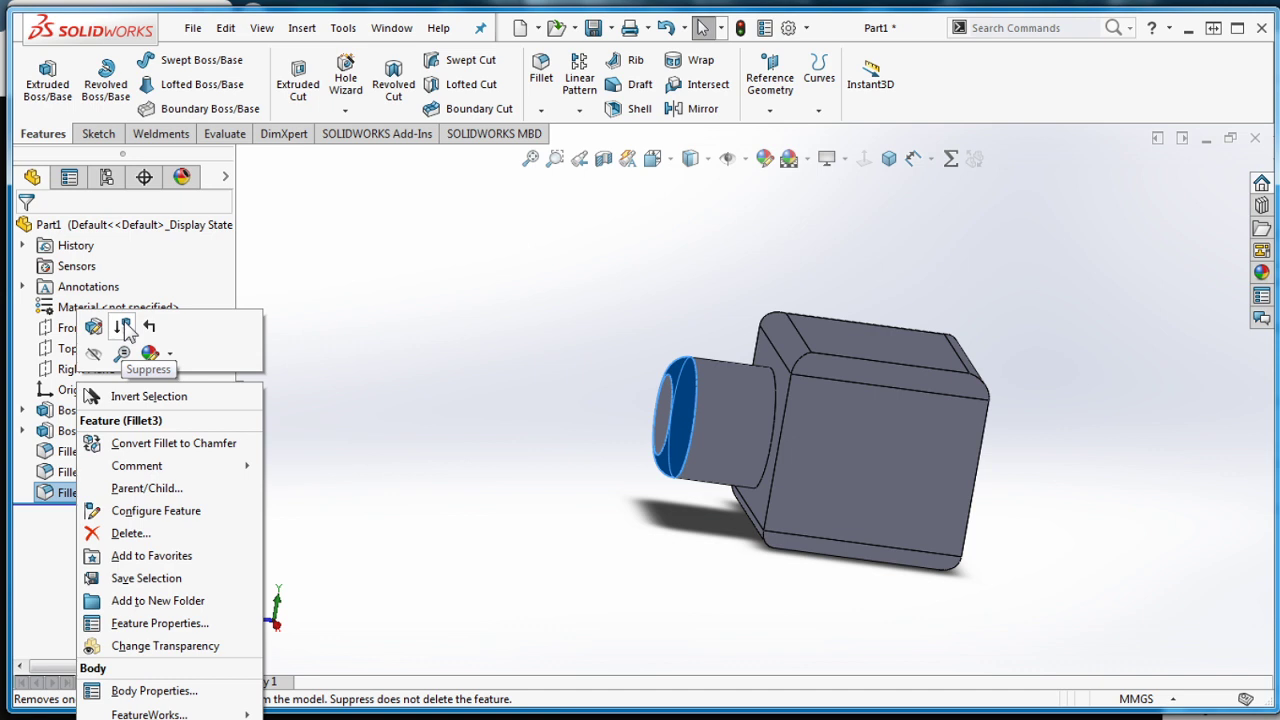
click(122, 327)
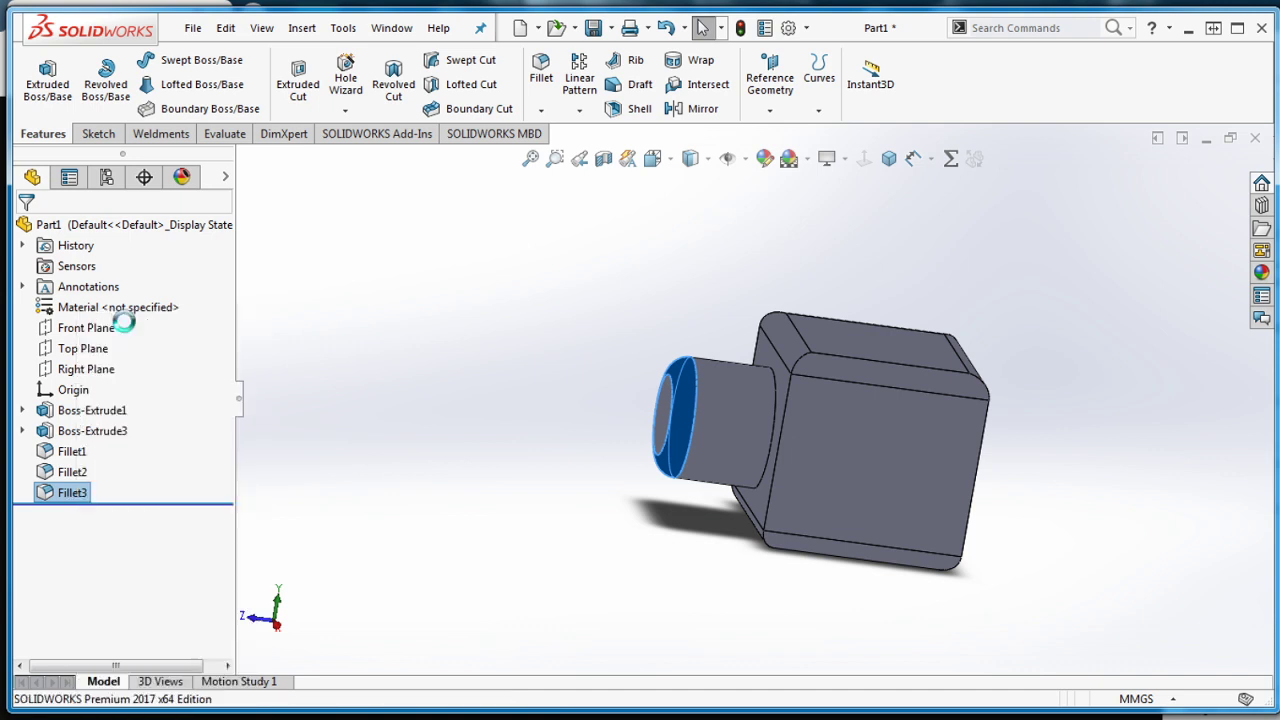
drag(63, 493, 65, 498)
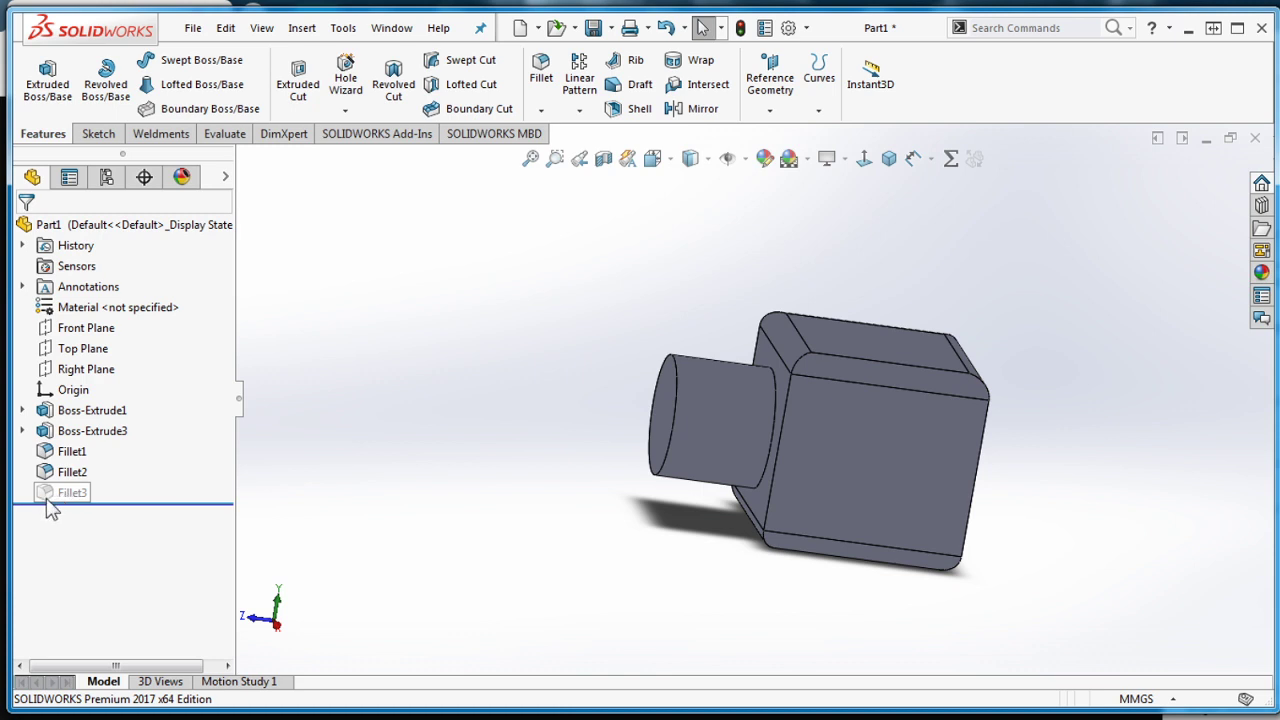
drag(60, 505, 59, 492)
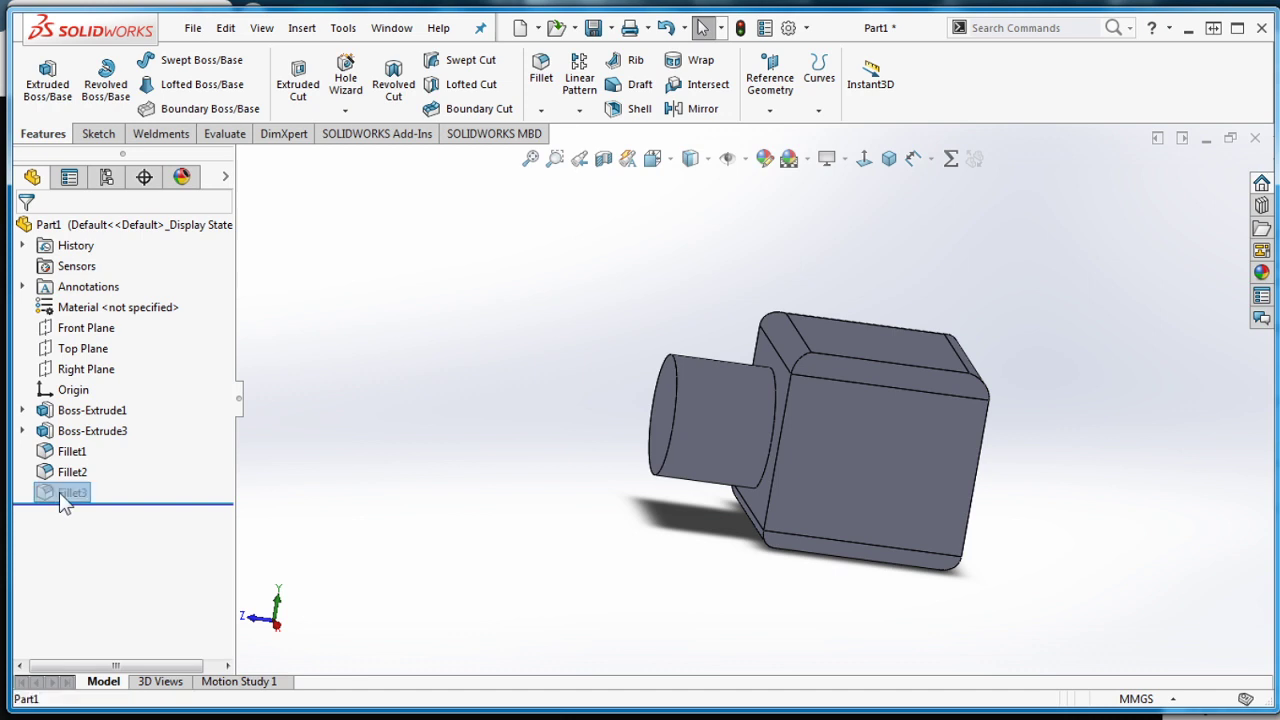
right_click(59, 492)
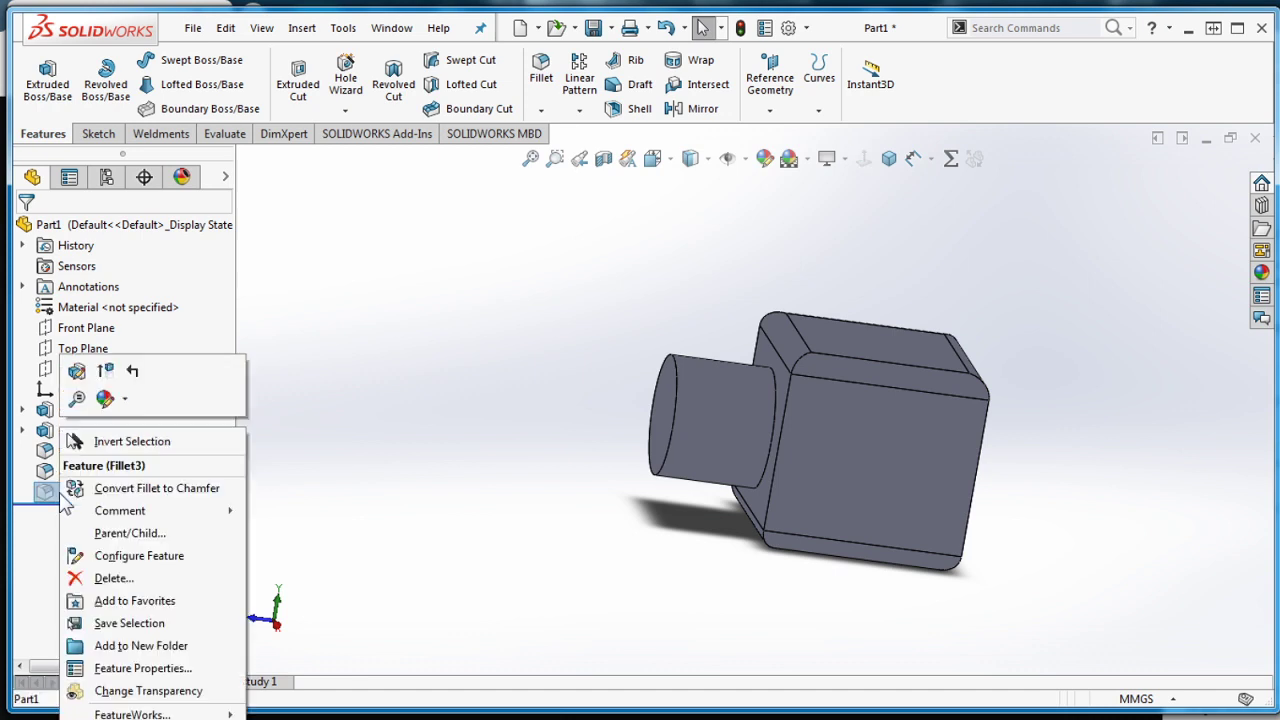
click(106, 371)
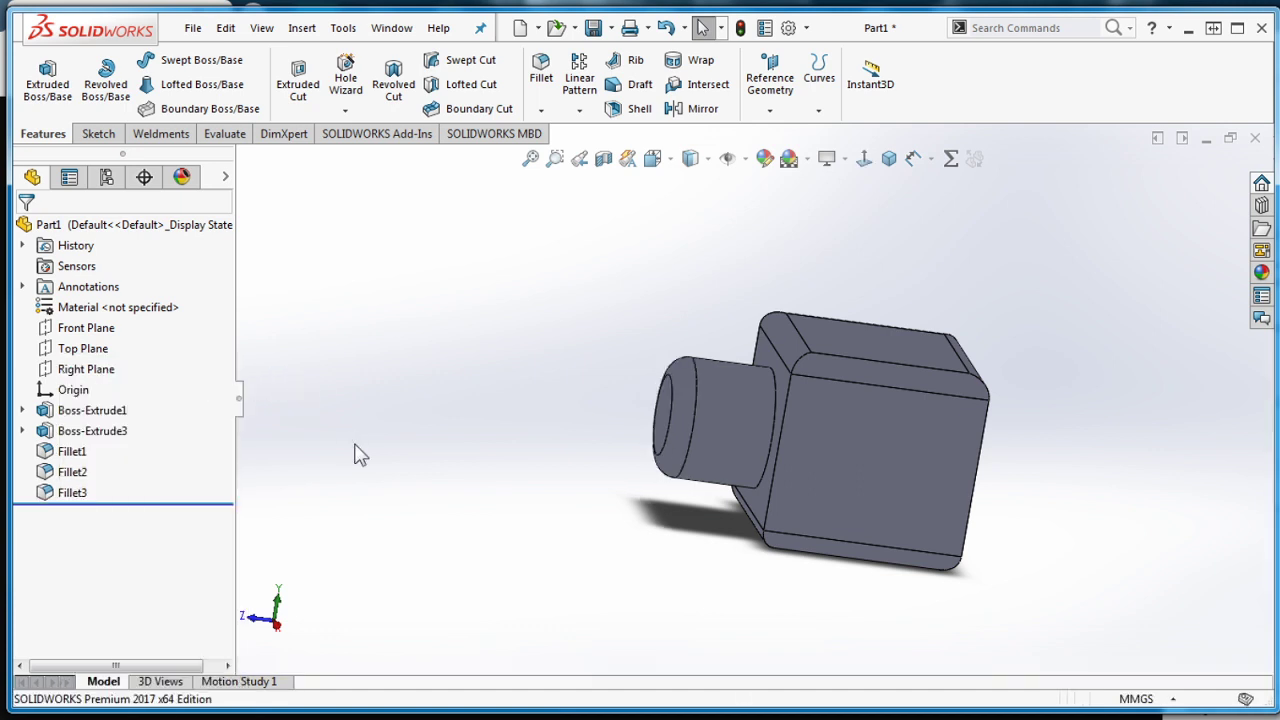
Delete Fillet3 through Boss-Extrude1, continuing past the Sketch2 rebuild warning
click(70, 493)
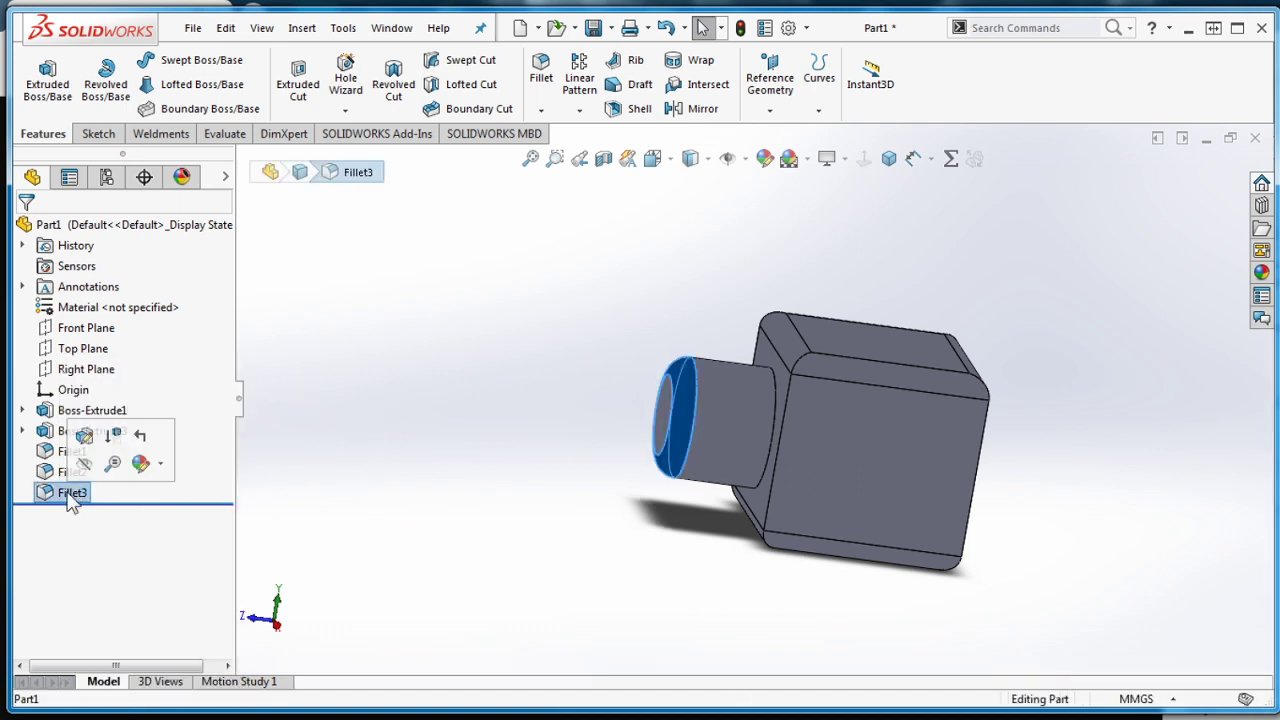
drag(73, 493, 118, 430)
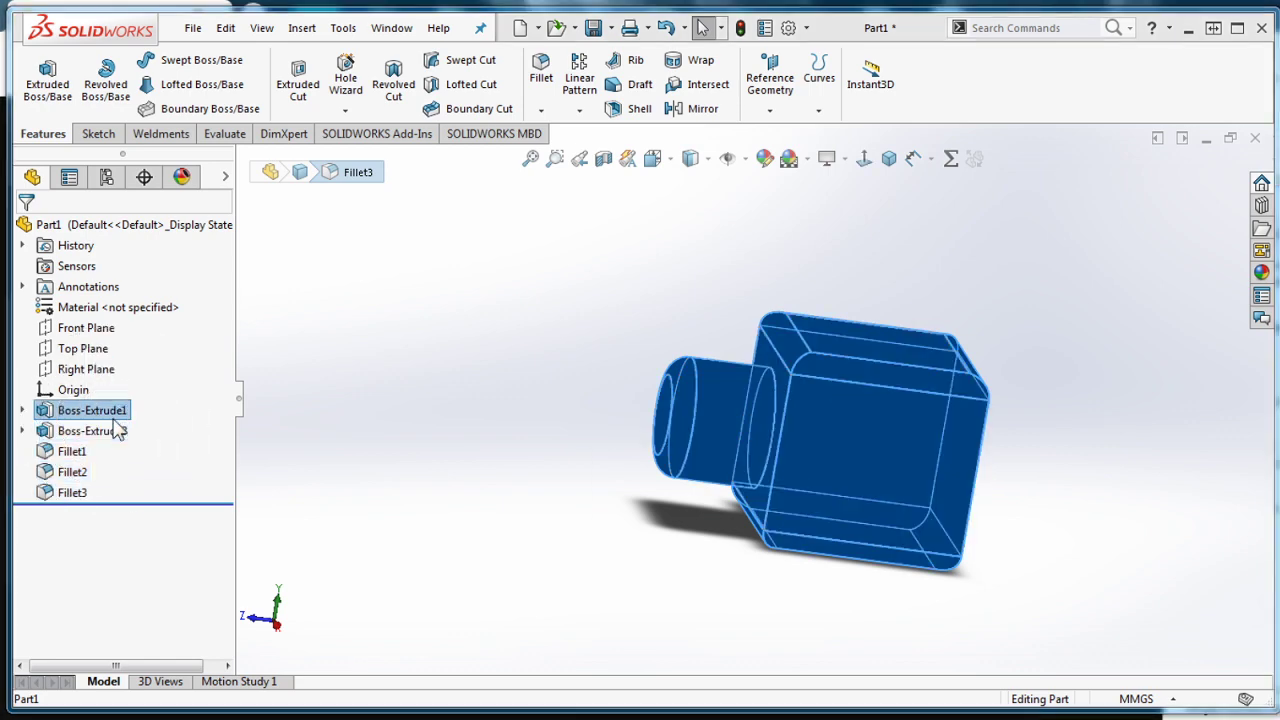
key(Delete)
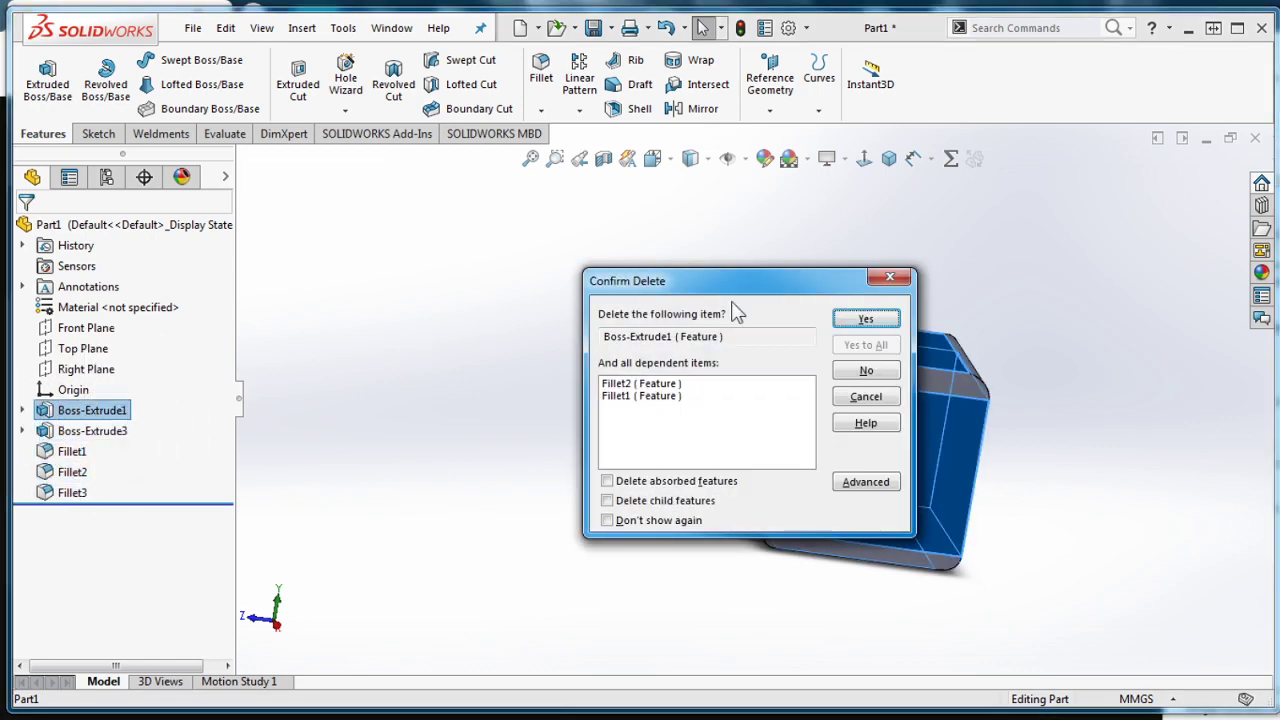
click(852, 318)
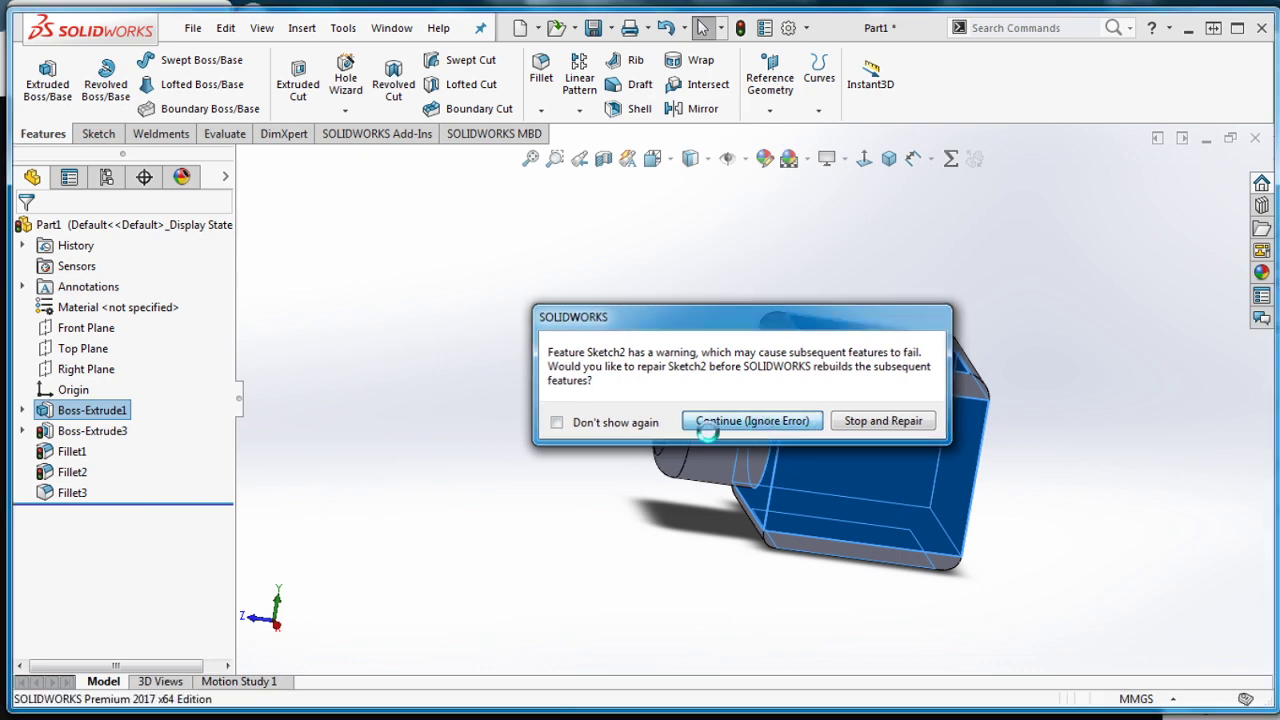
click(815, 421)
Delete Boss-Extrude3 together with its dependent Fillet3
click(95, 436)
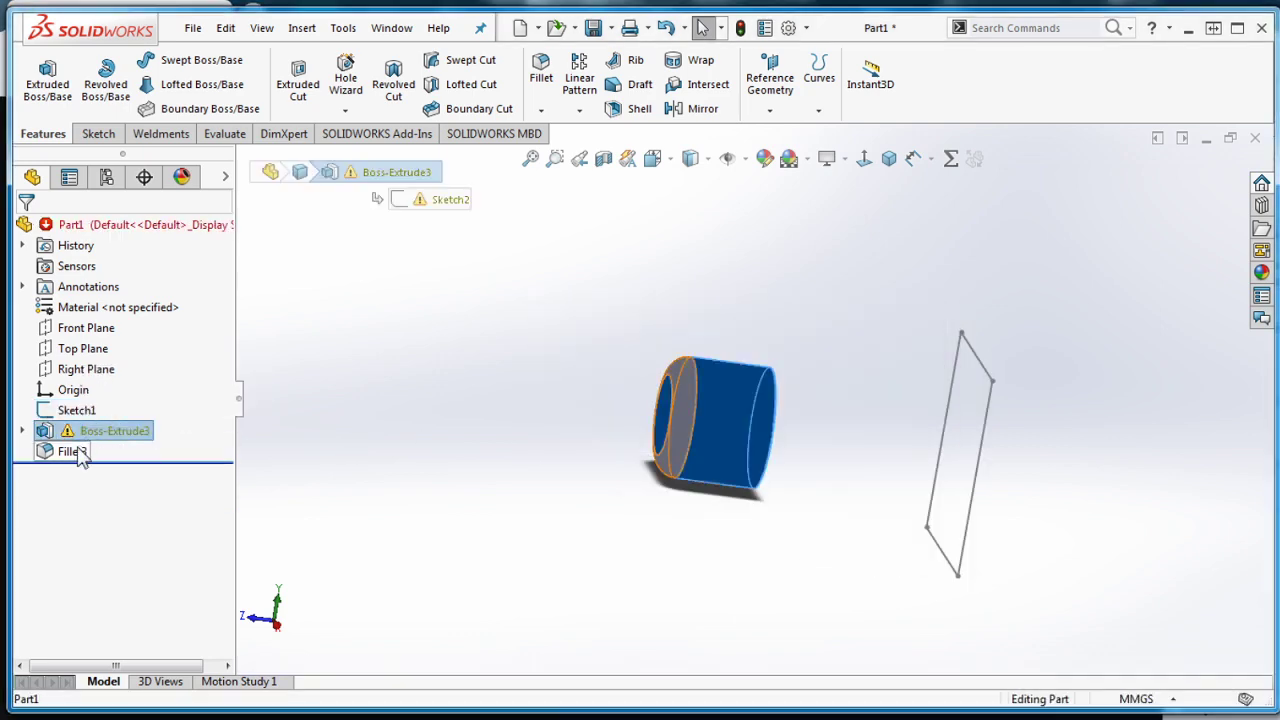
click(80, 440)
key(Delete)
key(Return)
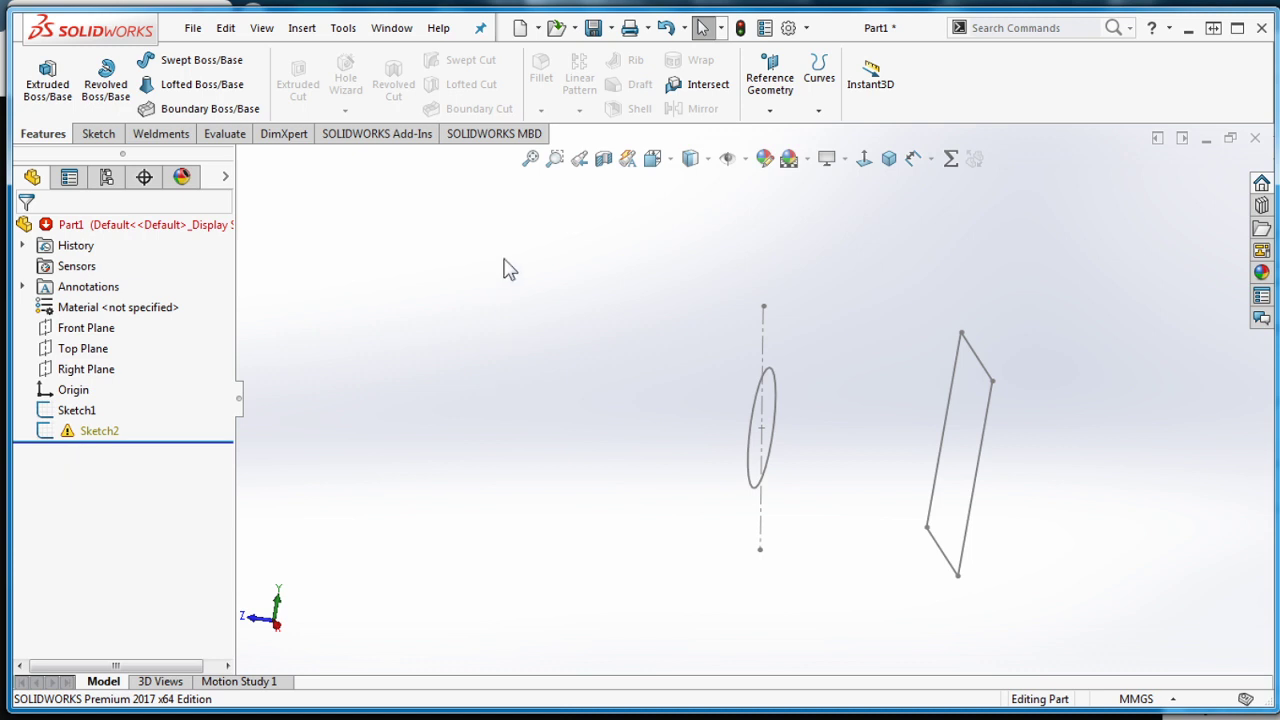
Delete the leftover Sketch1 and Sketch2
click(72, 410)
ctrl+click(96, 432)
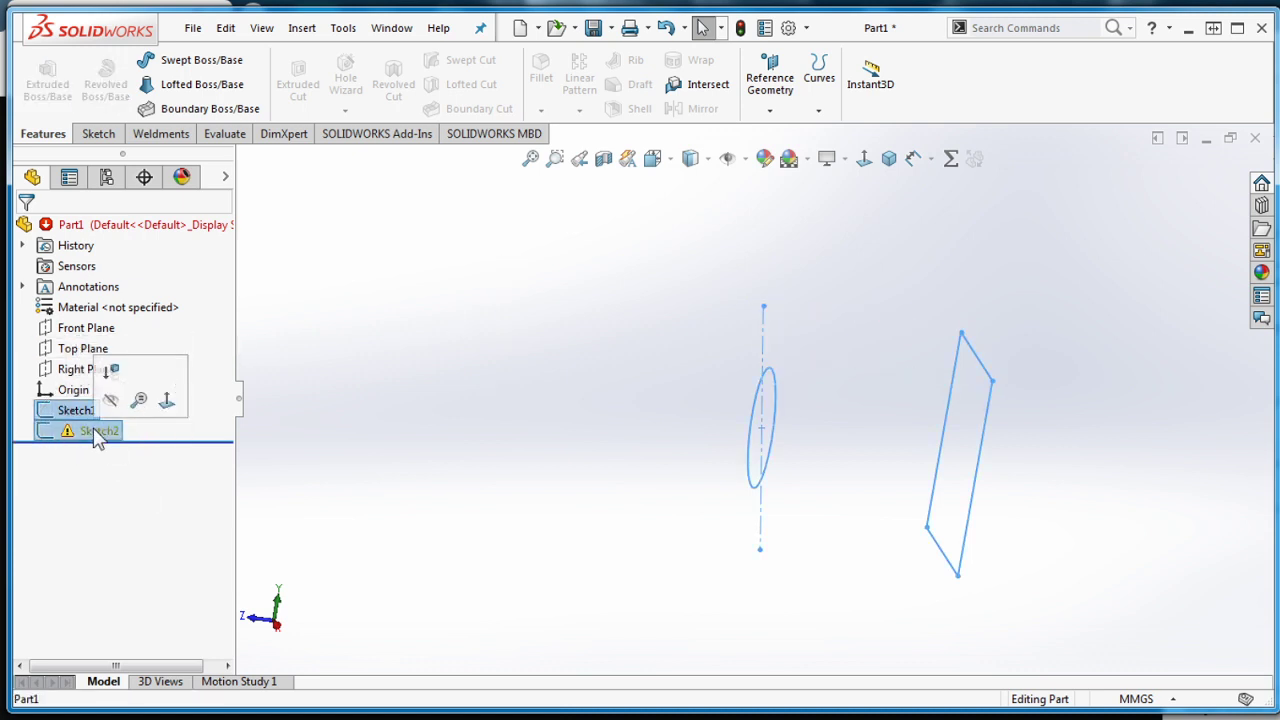
key(Delete)
key(Return)
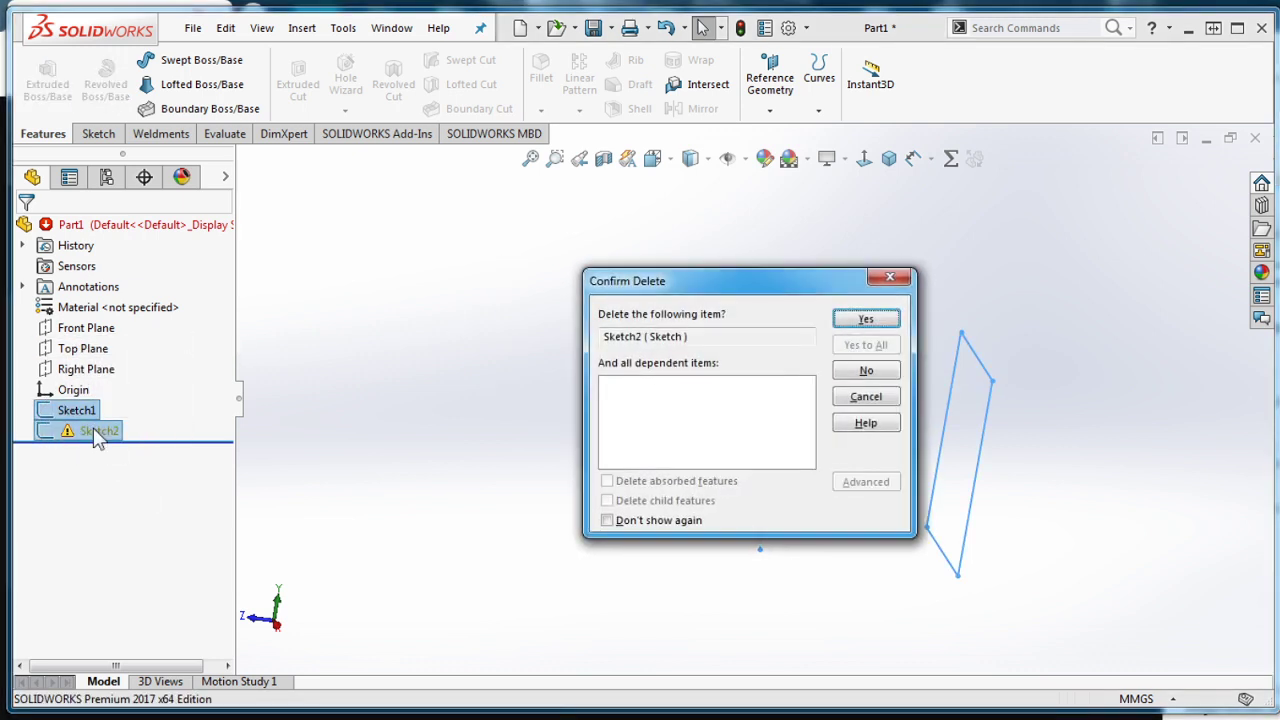
key(Return)
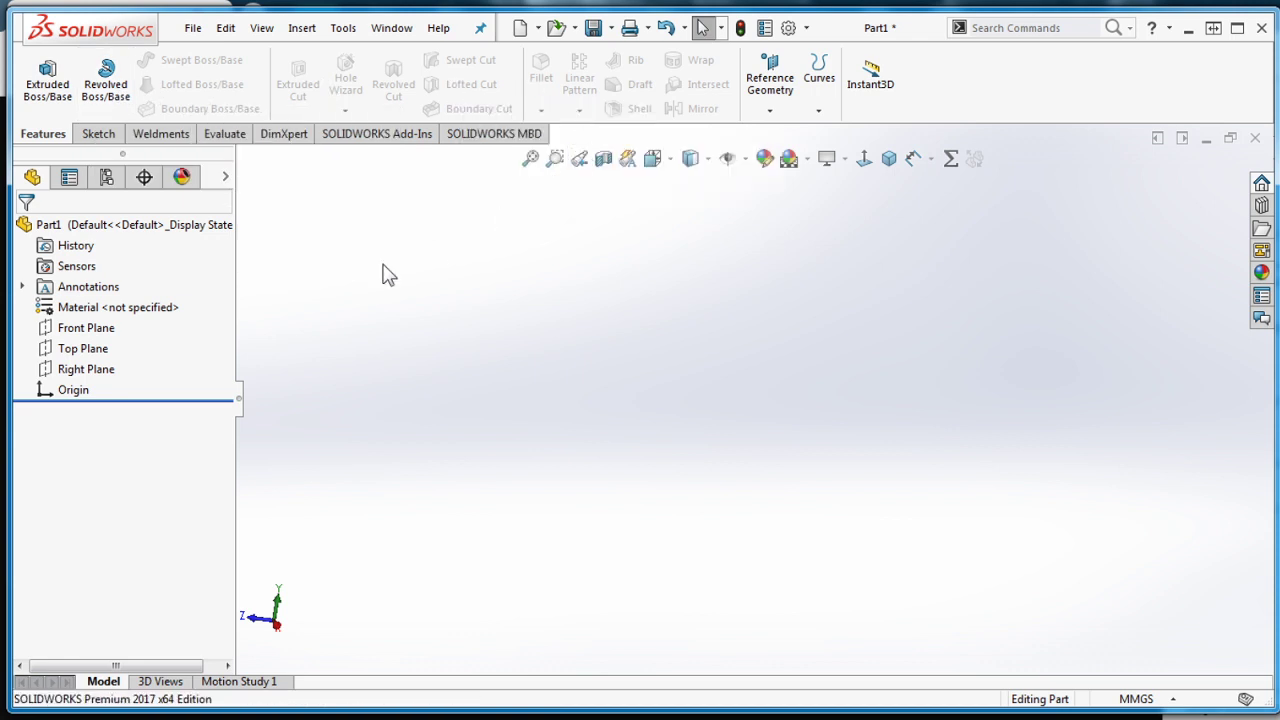
Start a new sketch on the Right Plane
click(96, 134)
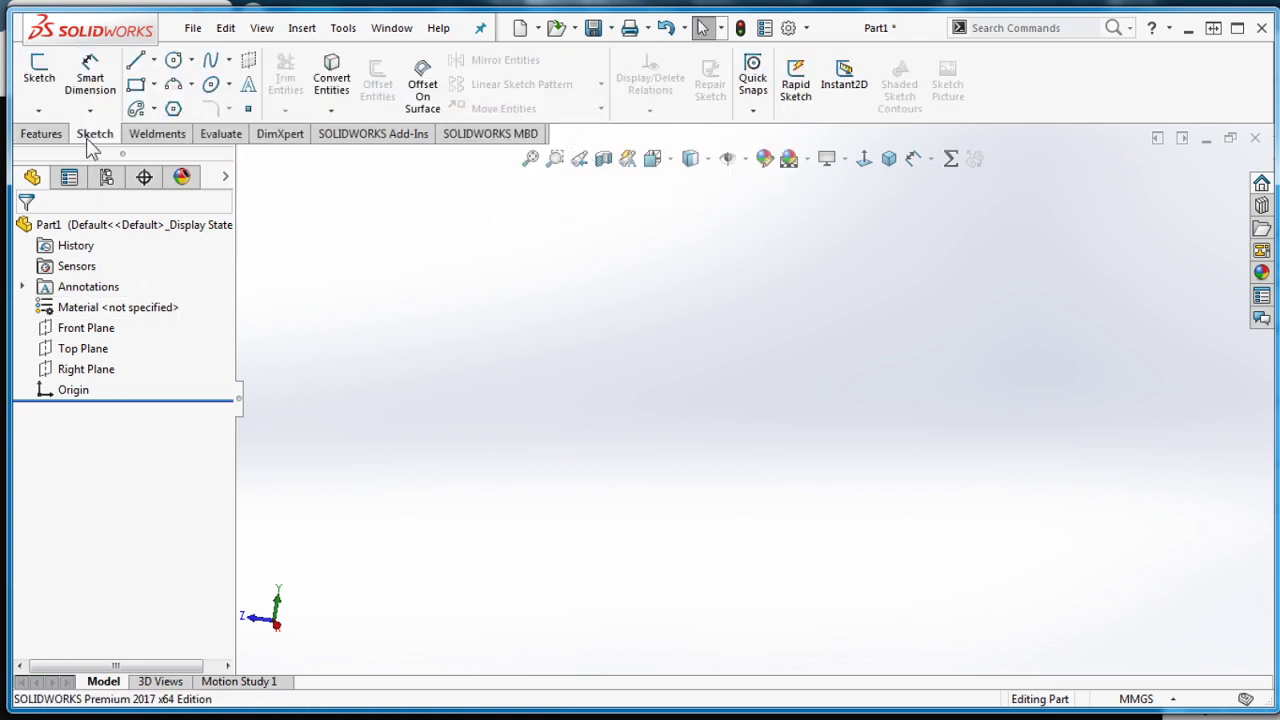
click(37, 76)
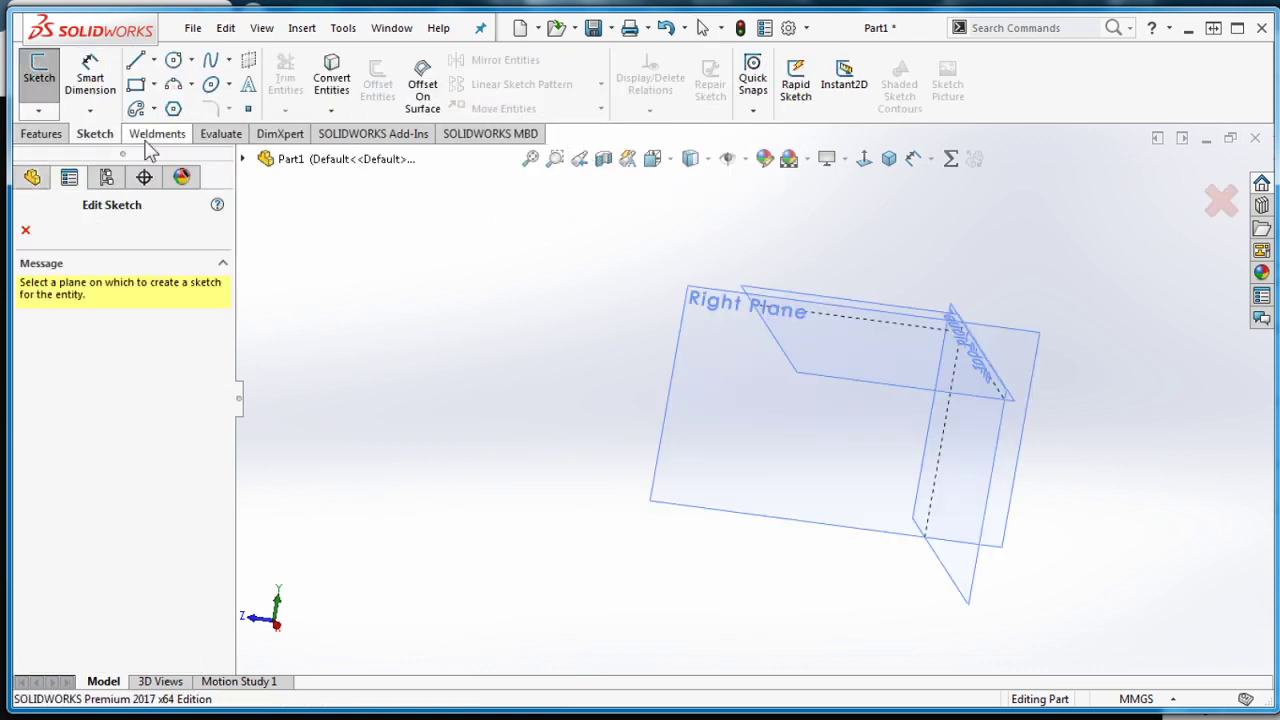
mouse_move(702, 296)
middle_down()
mouse_move(683, 314)
mouse_move(674, 374)
mouse_move(751, 314)
mouse_move(683, 283)
mouse_move(541, 335)
mouse_move(580, 449)
mouse_move(663, 371)
mouse_move(543, 351)
mouse_move(519, 462)
mouse_move(620, 371)
mouse_move(500, 360)
mouse_move(740, 363)
middle_up()
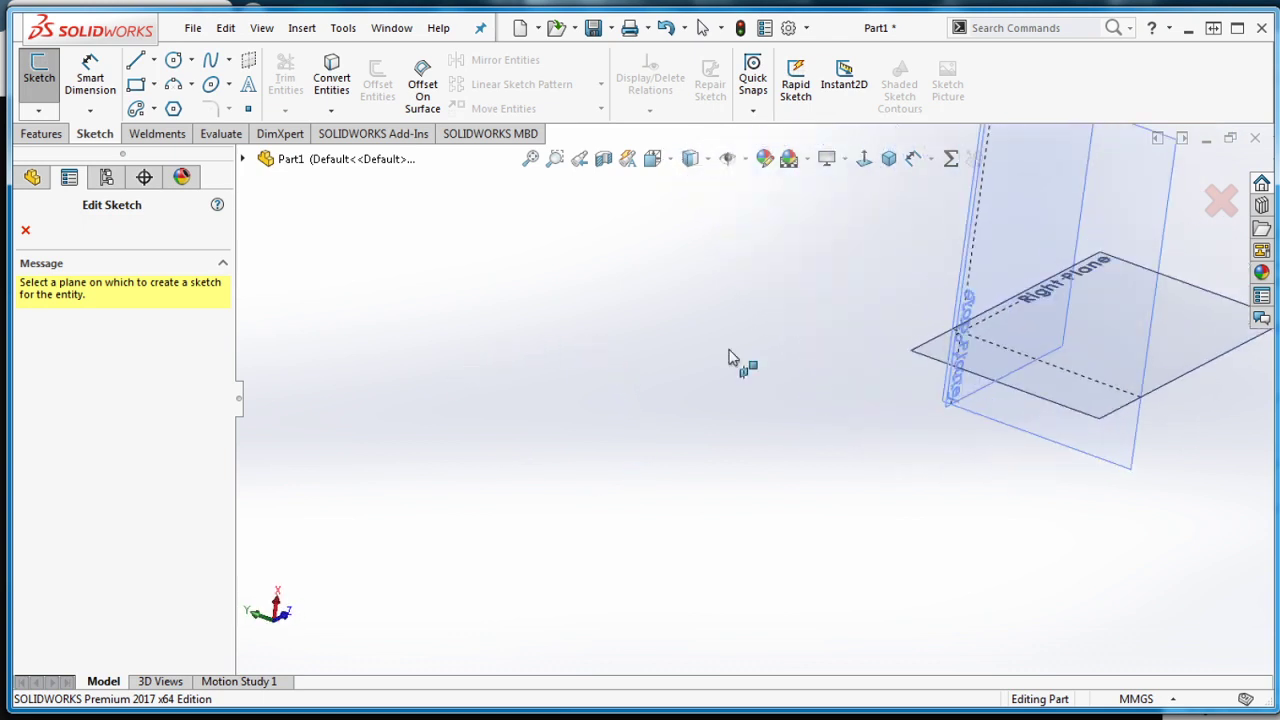
click(1111, 308)
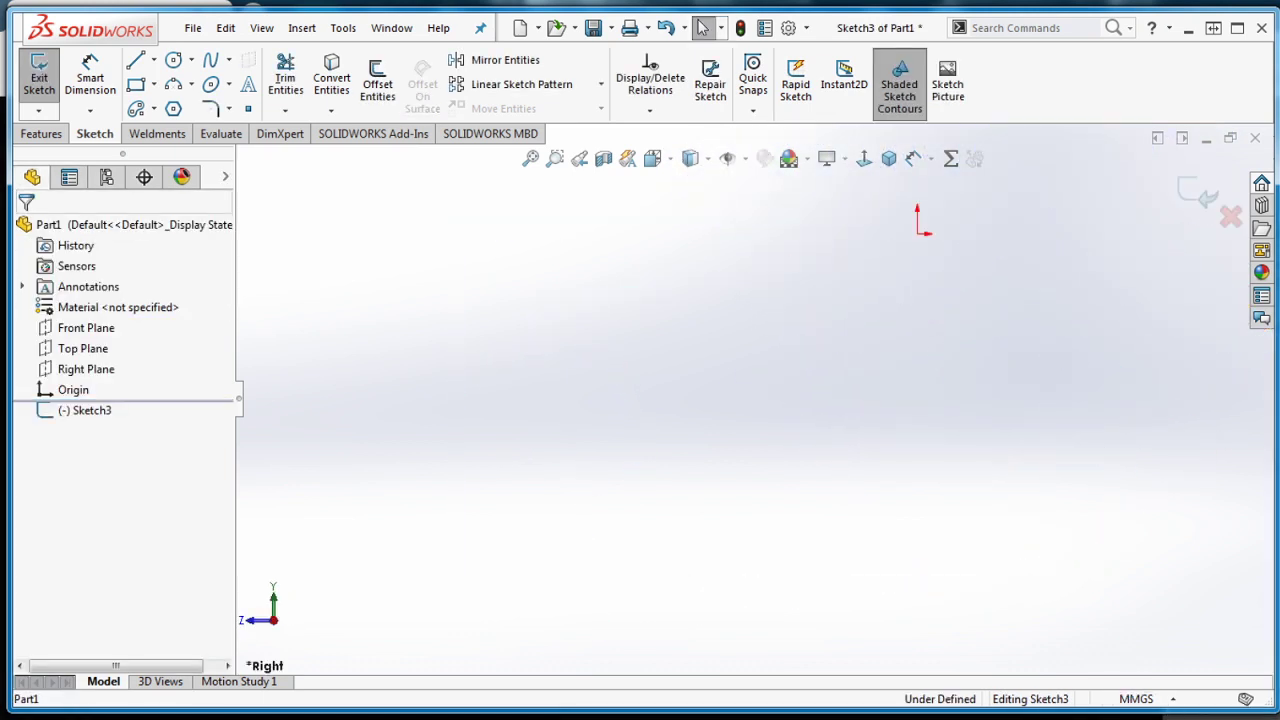
Admit the waiting participant in Google Meet and return to SOLIDWORKS
key(alt+Tab)
click(935, 214)
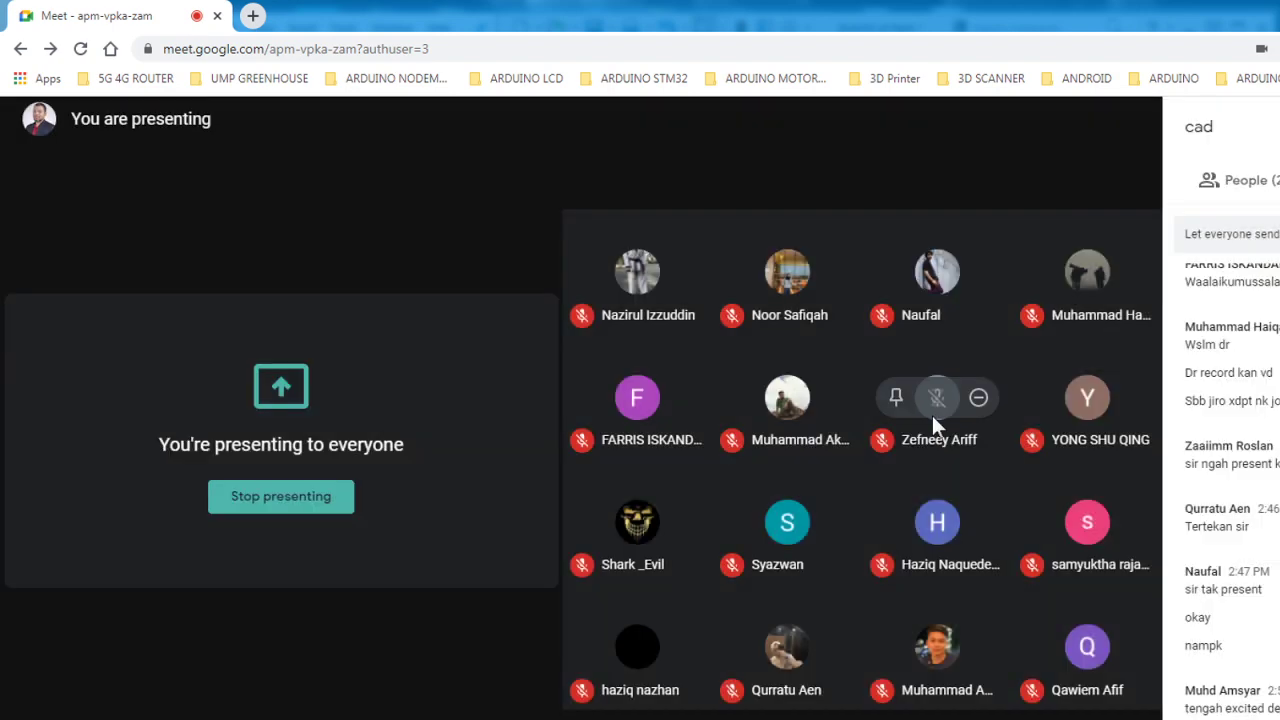
key(alt+Tab)
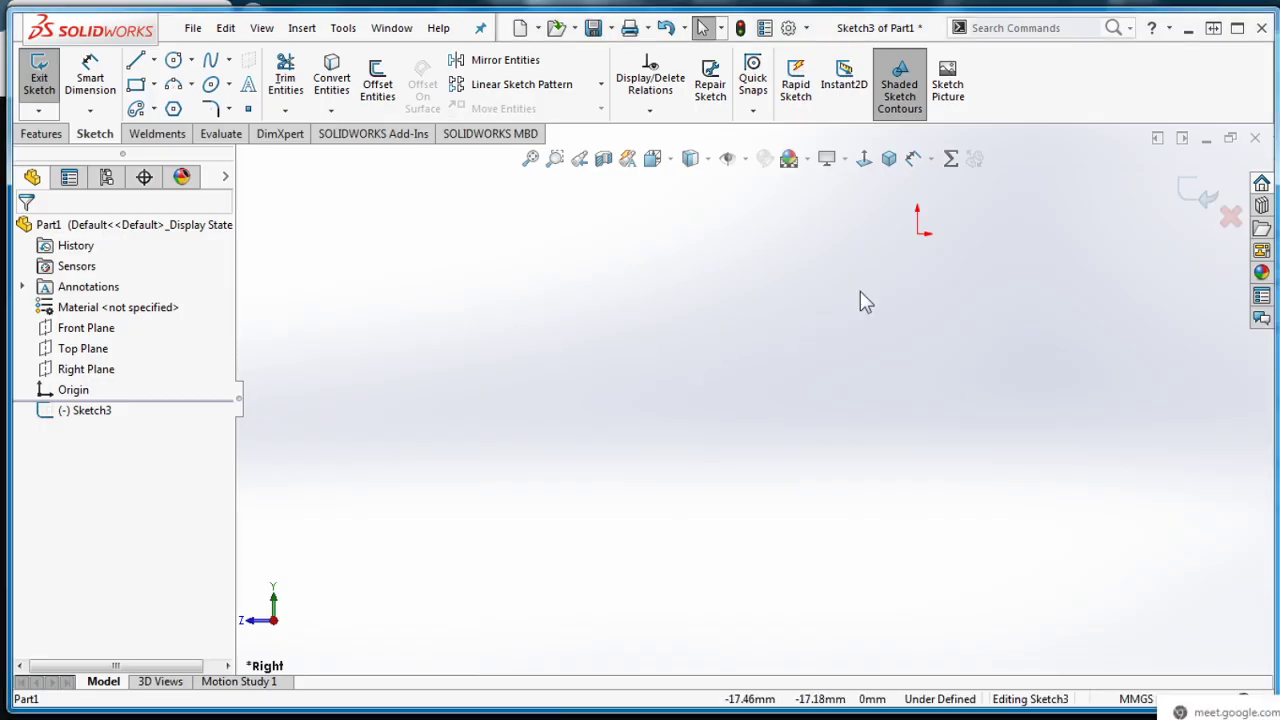
Zoom the empty Right Plane sketch view and go from the Features tab back to Sketch
scroll(830, 330, up, 2)
scroll(1000, 265, up, 2)
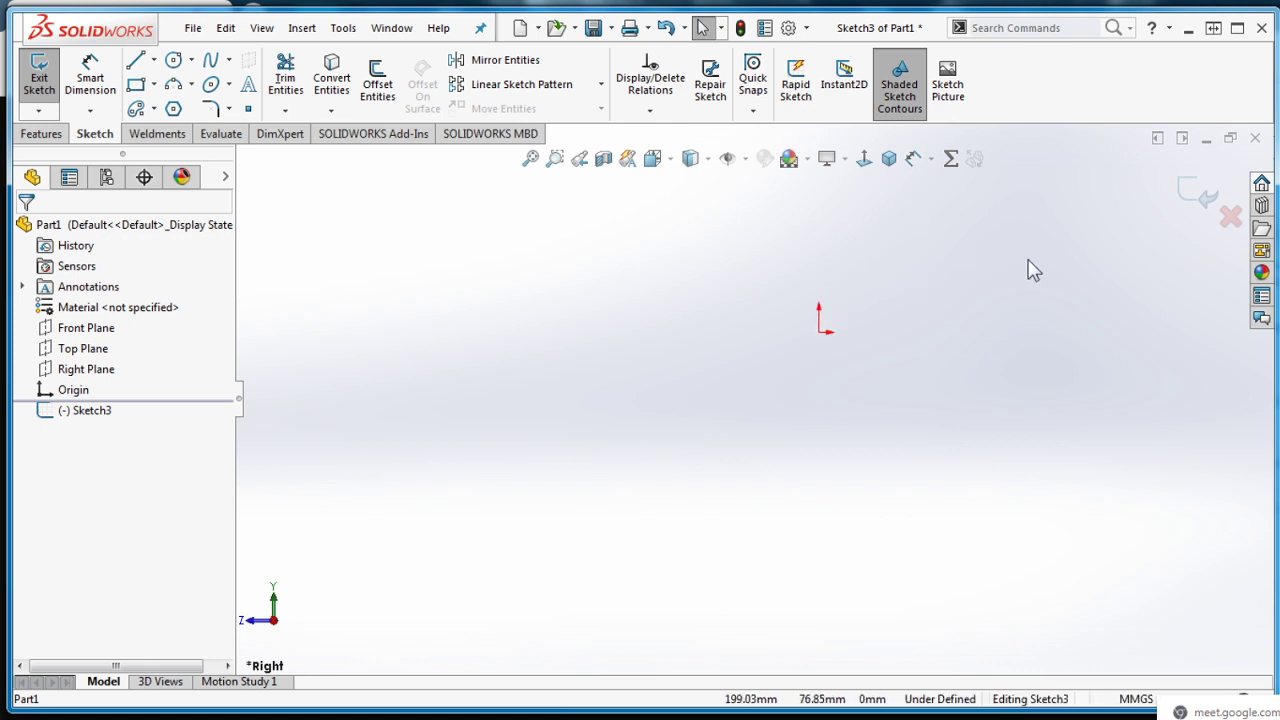
scroll(1010, 300, down, 4)
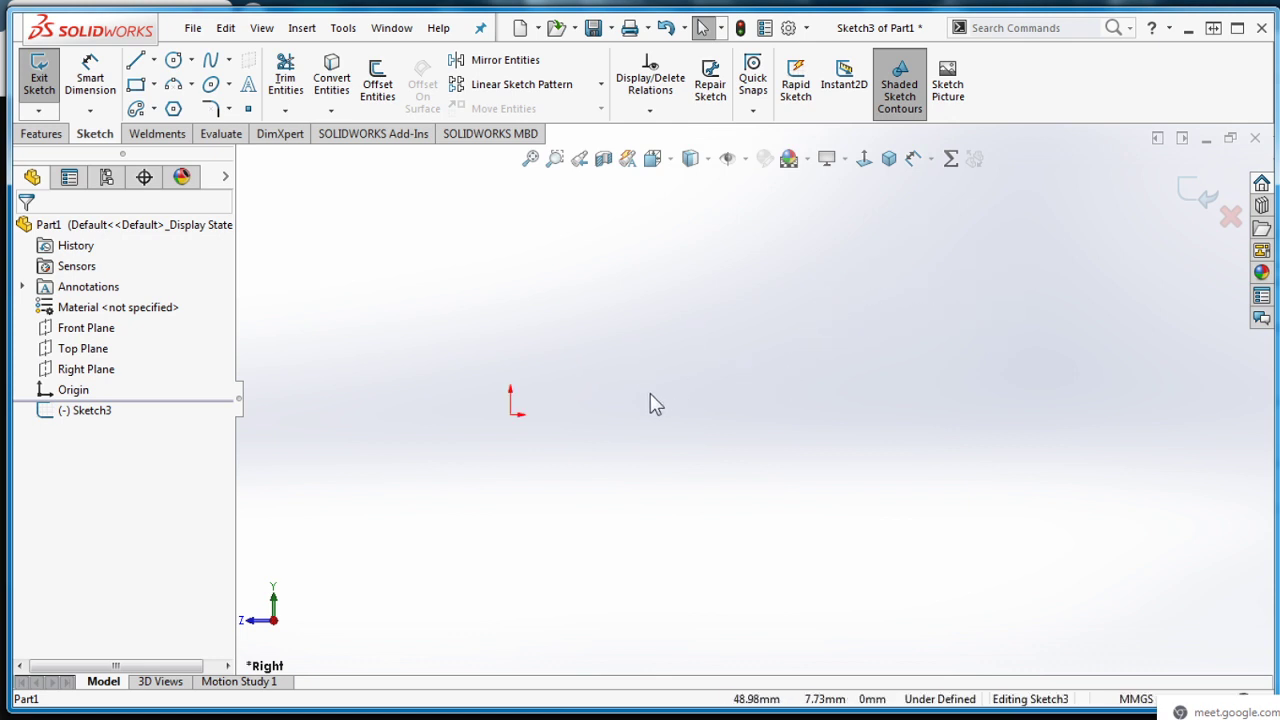
click(42, 134)
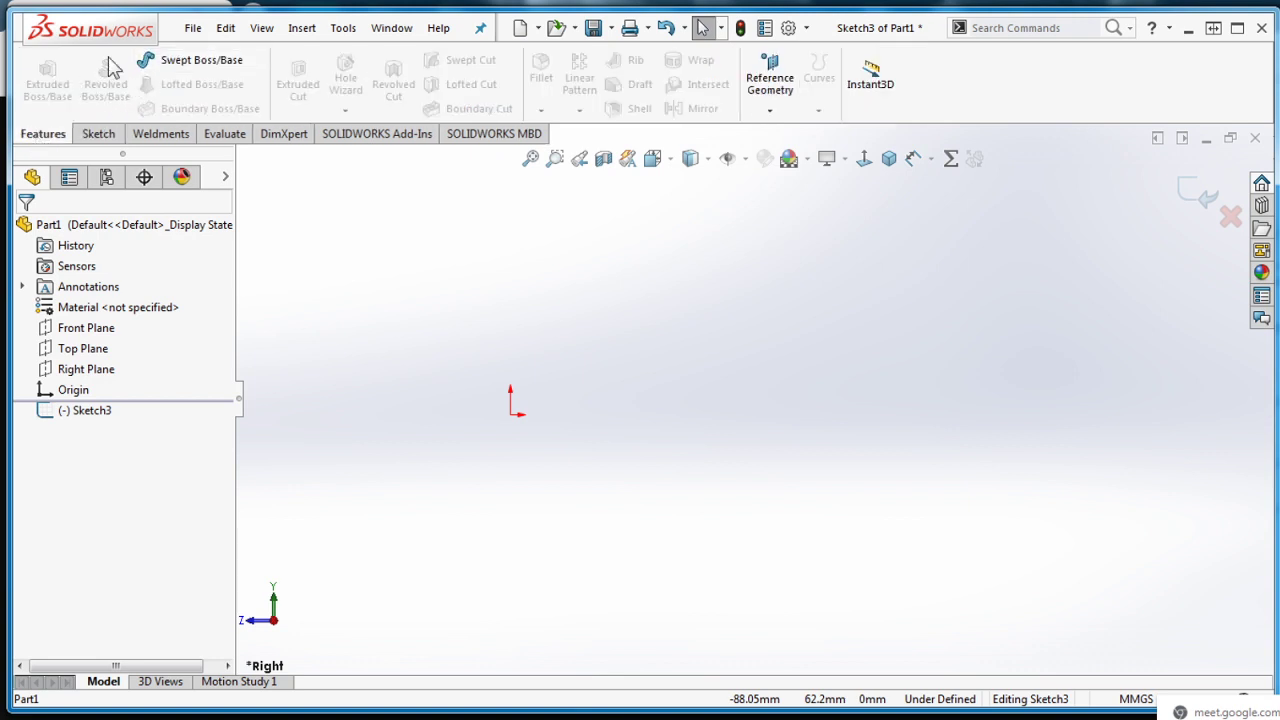
click(95, 134)
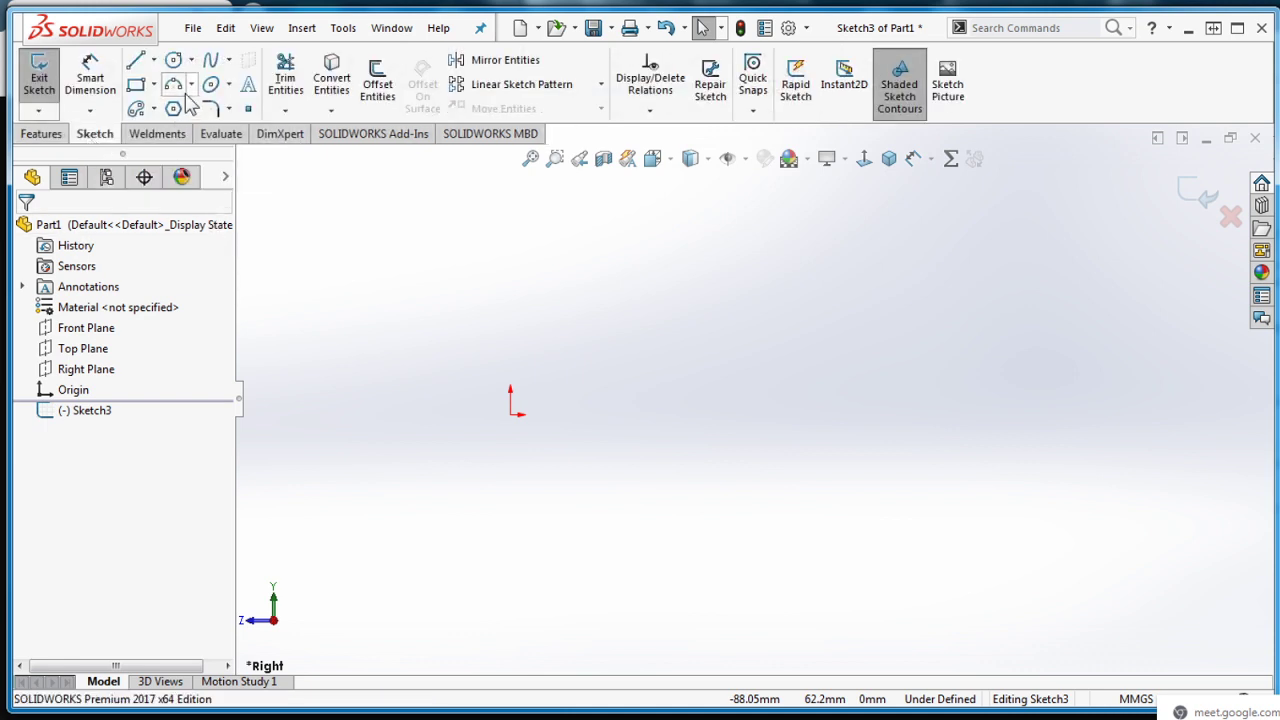
Draw a circle centred on the sketch origin
click(173, 60)
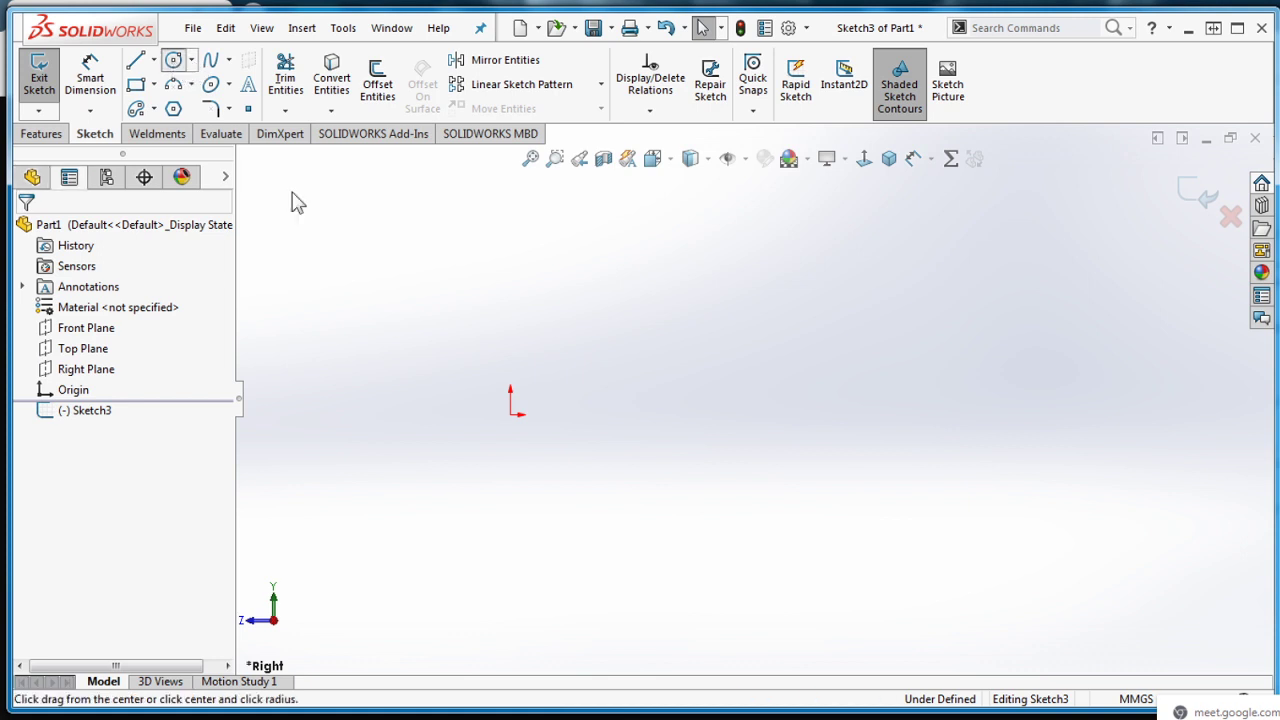
click(512, 412)
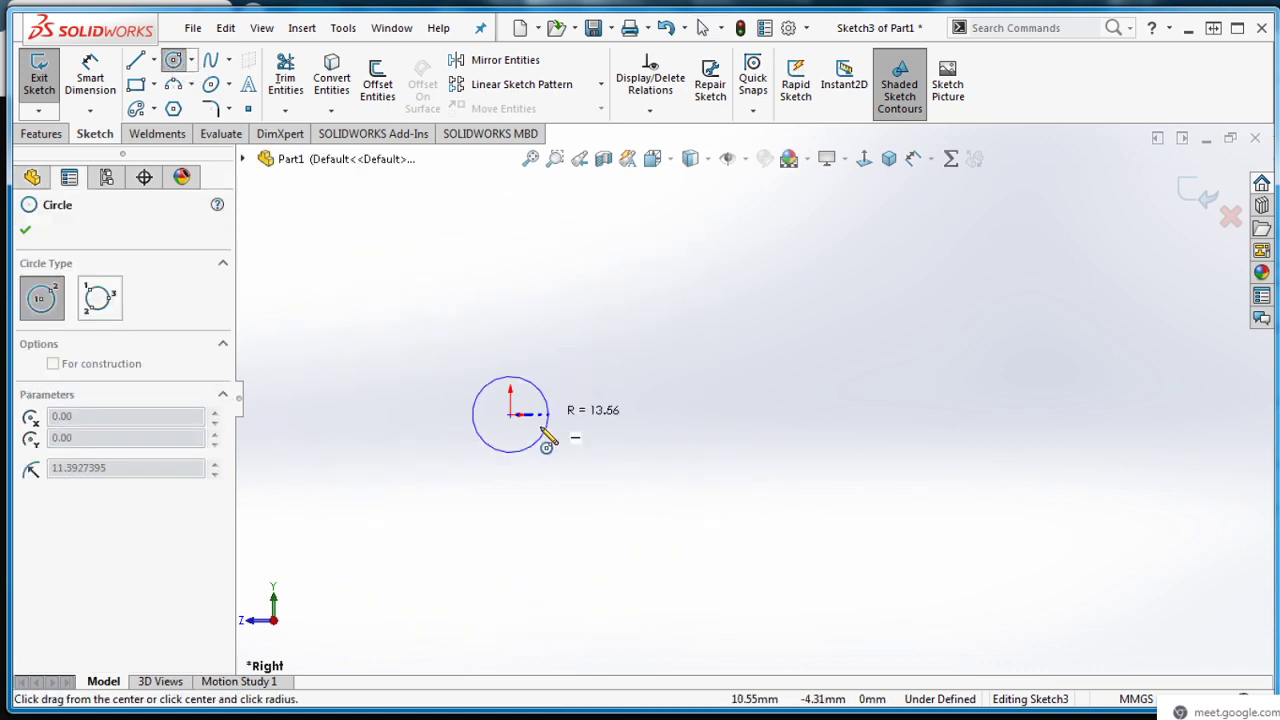
click(748, 403)
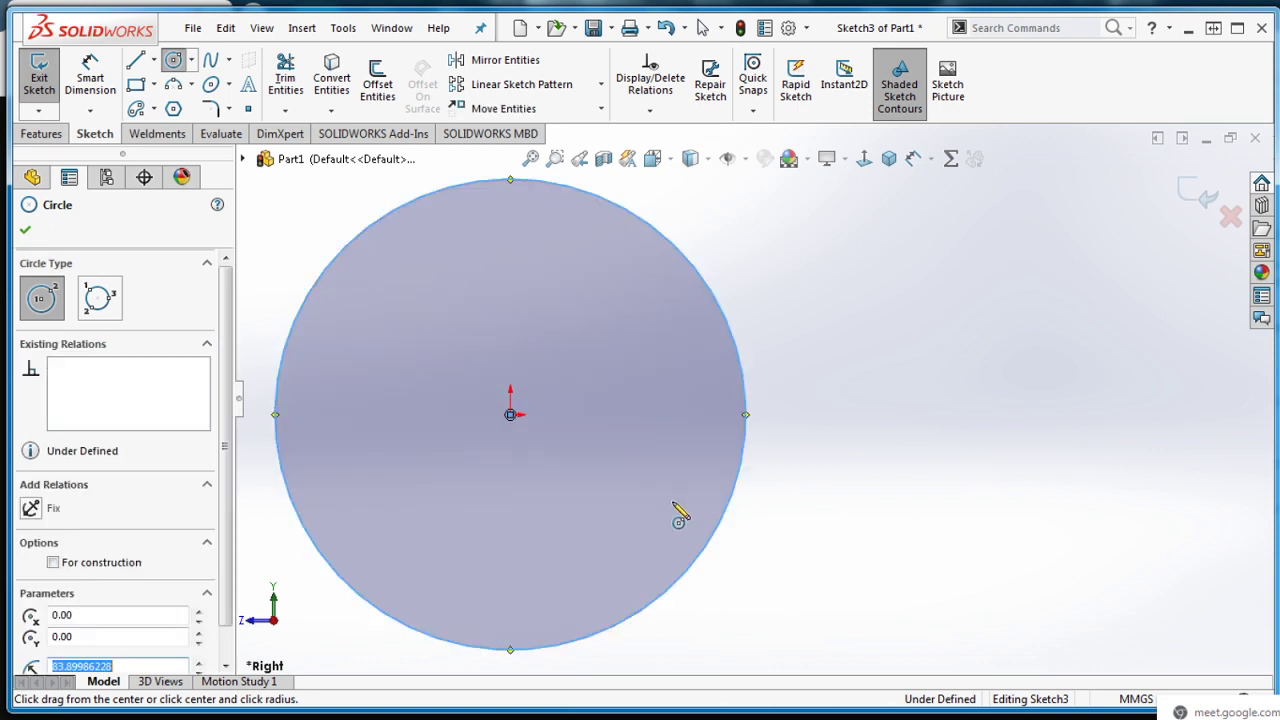
Give the circle a 50 mm diameter dimension placed to its right
click(90, 78)
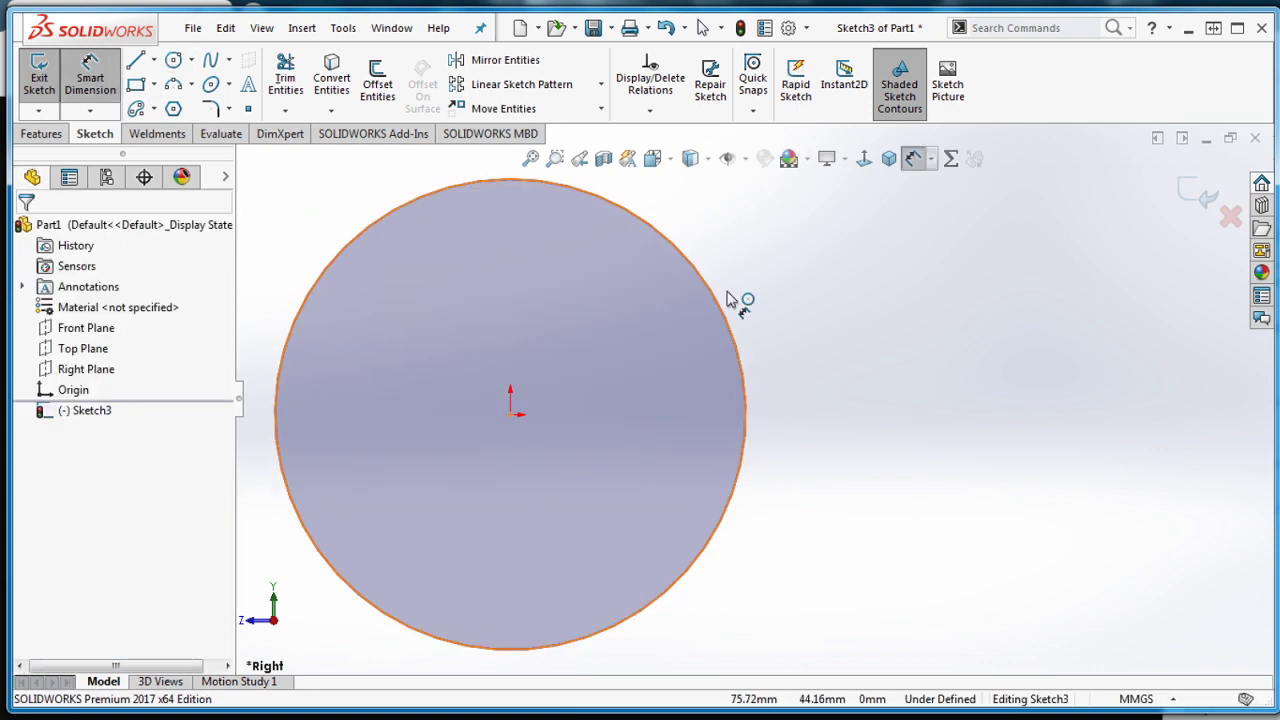
click(729, 317)
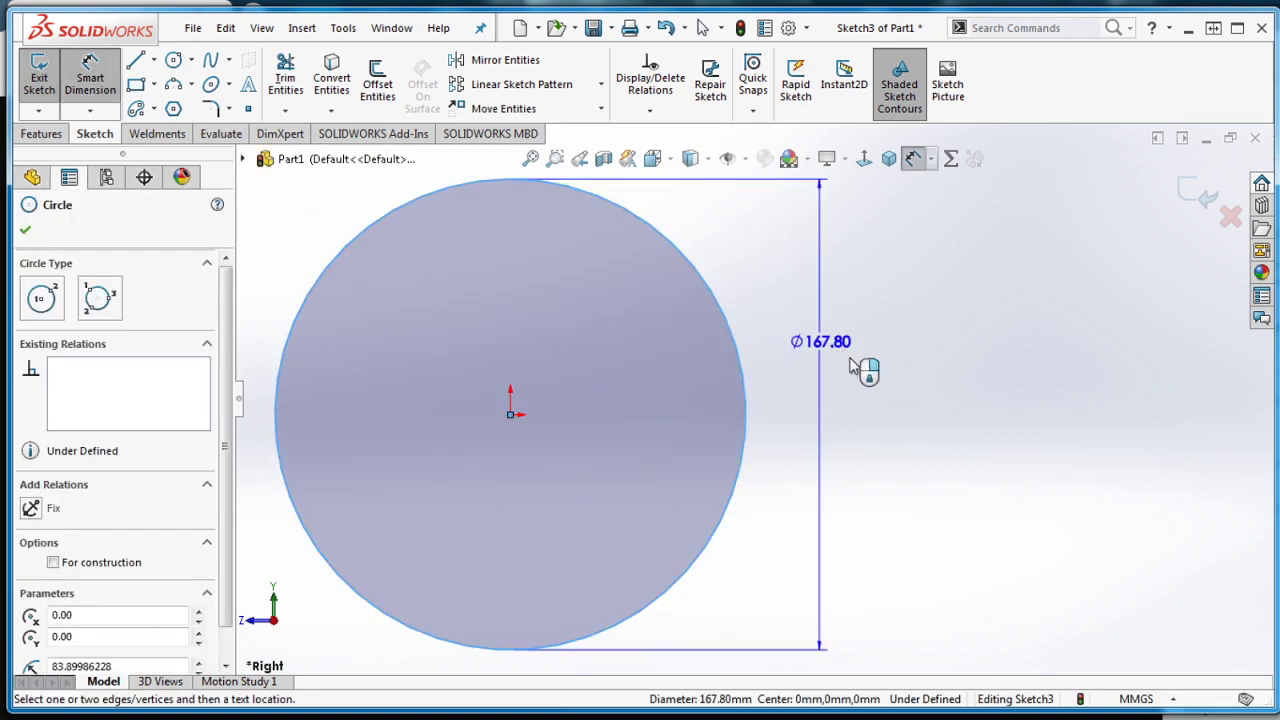
click(912, 378)
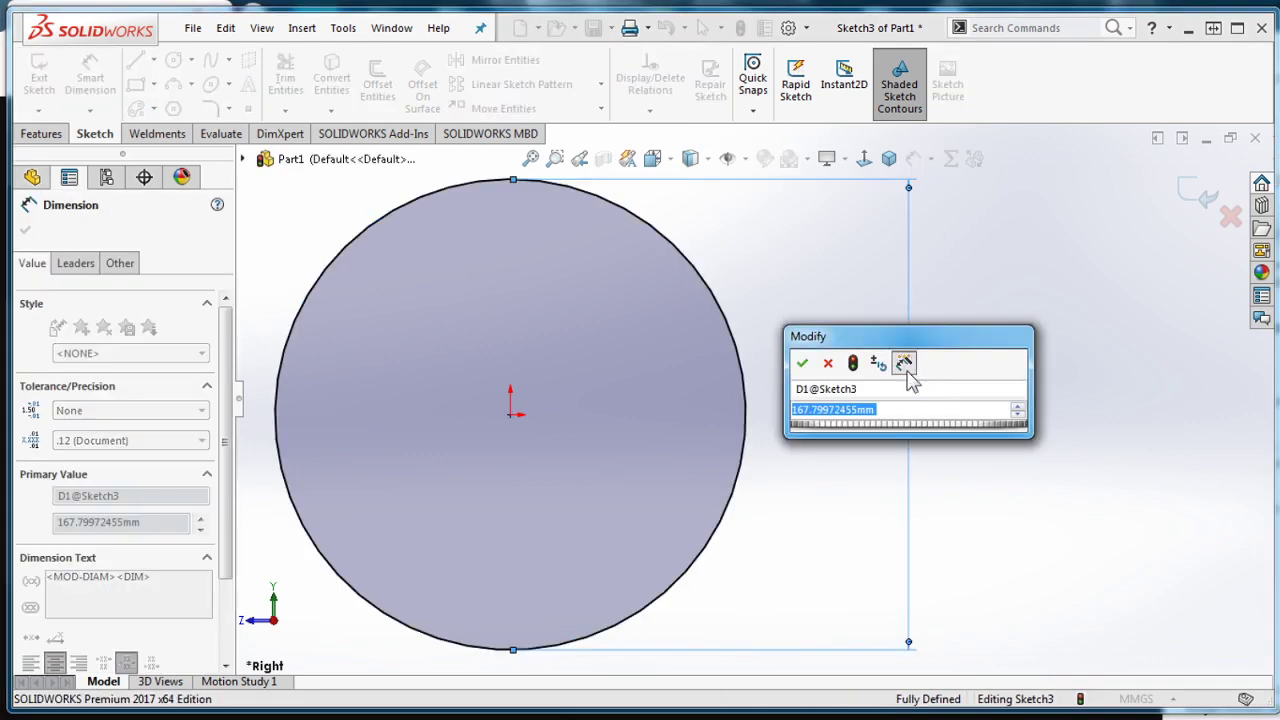
text(50)
key(Return)
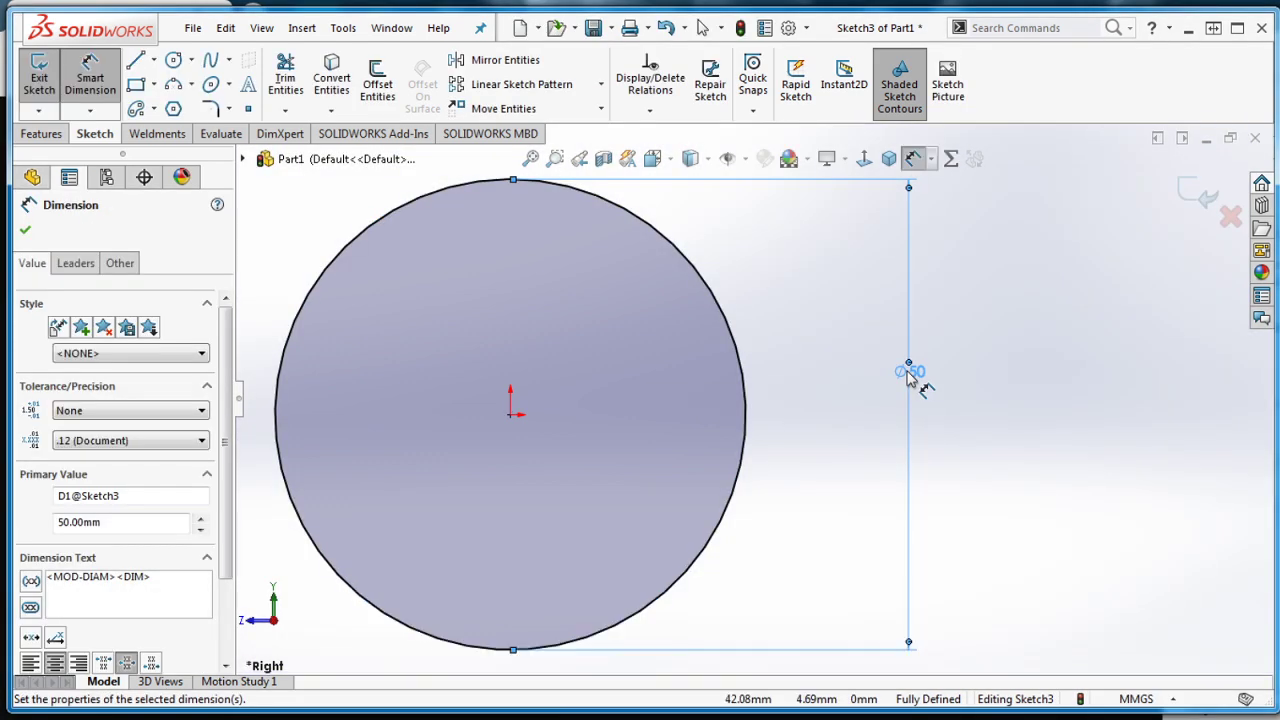
scroll(980, 412, down, 1)
scroll(950, 420, up, 5)
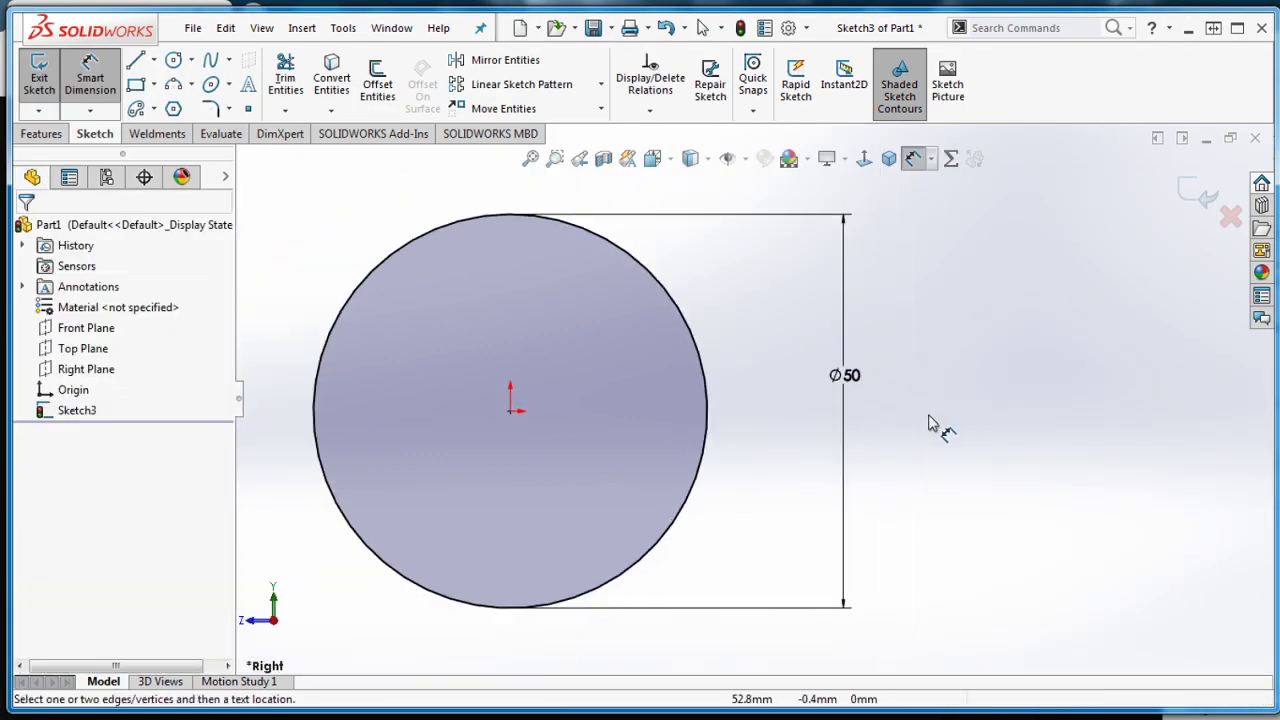
scroll(430, 290, down, 2)
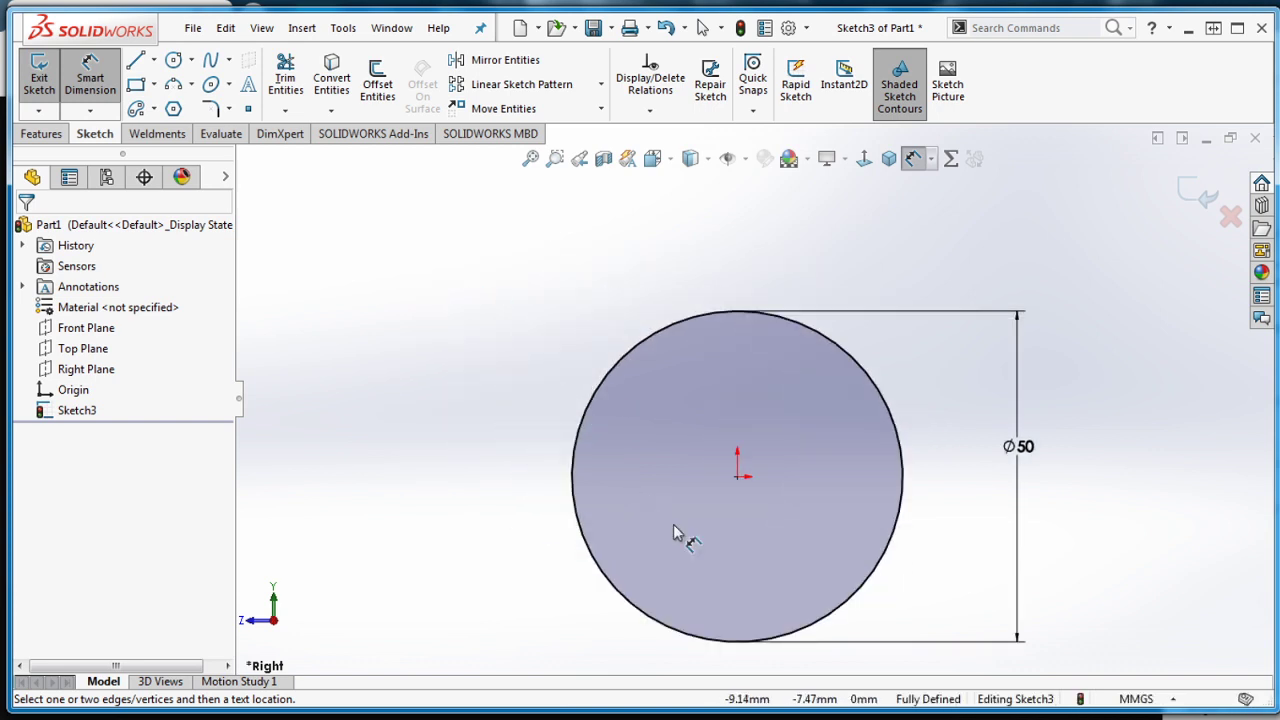
Draw a horizontal line through the origin from the circle's left edge to its right edge
click(135, 60)
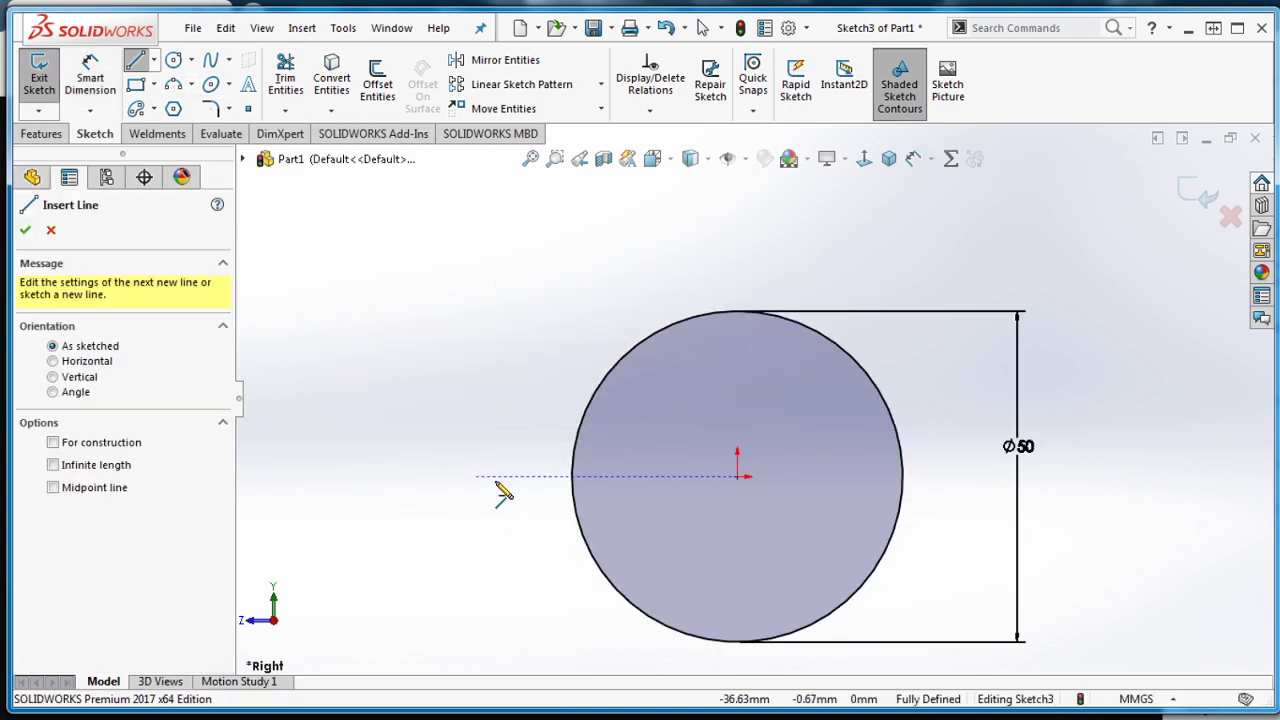
click(572, 476)
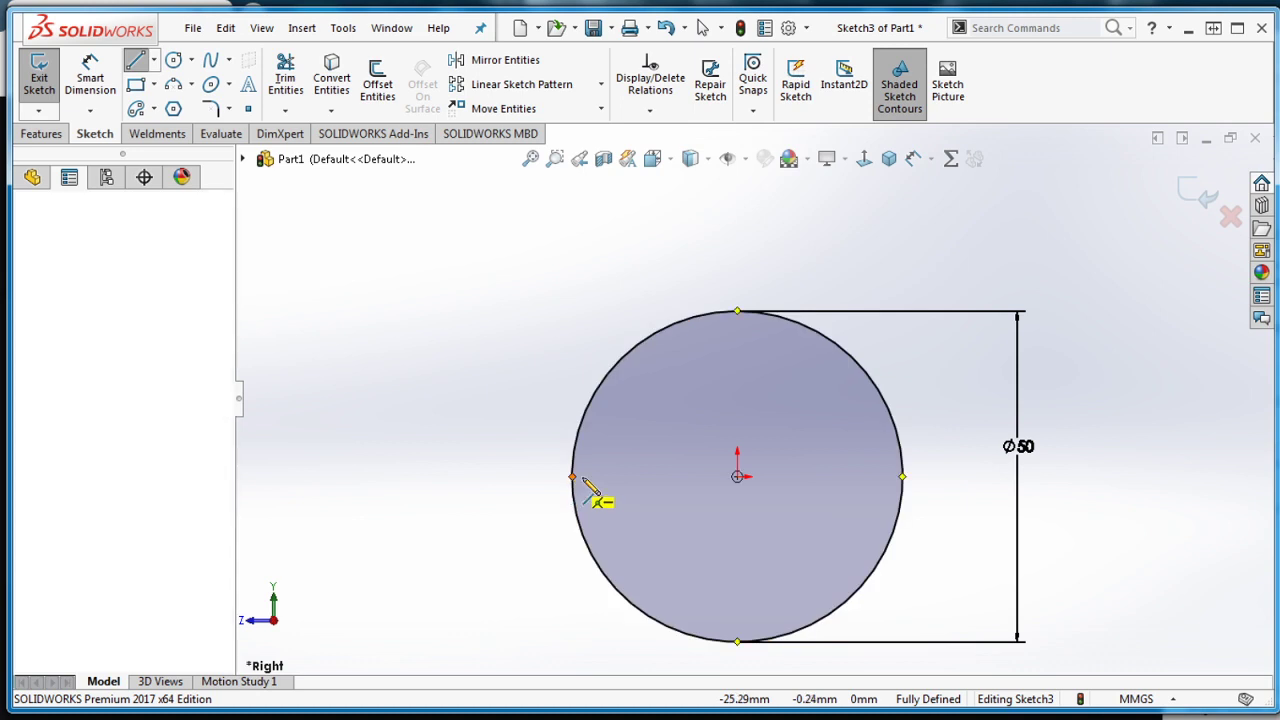
click(903, 477)
key(Escape)
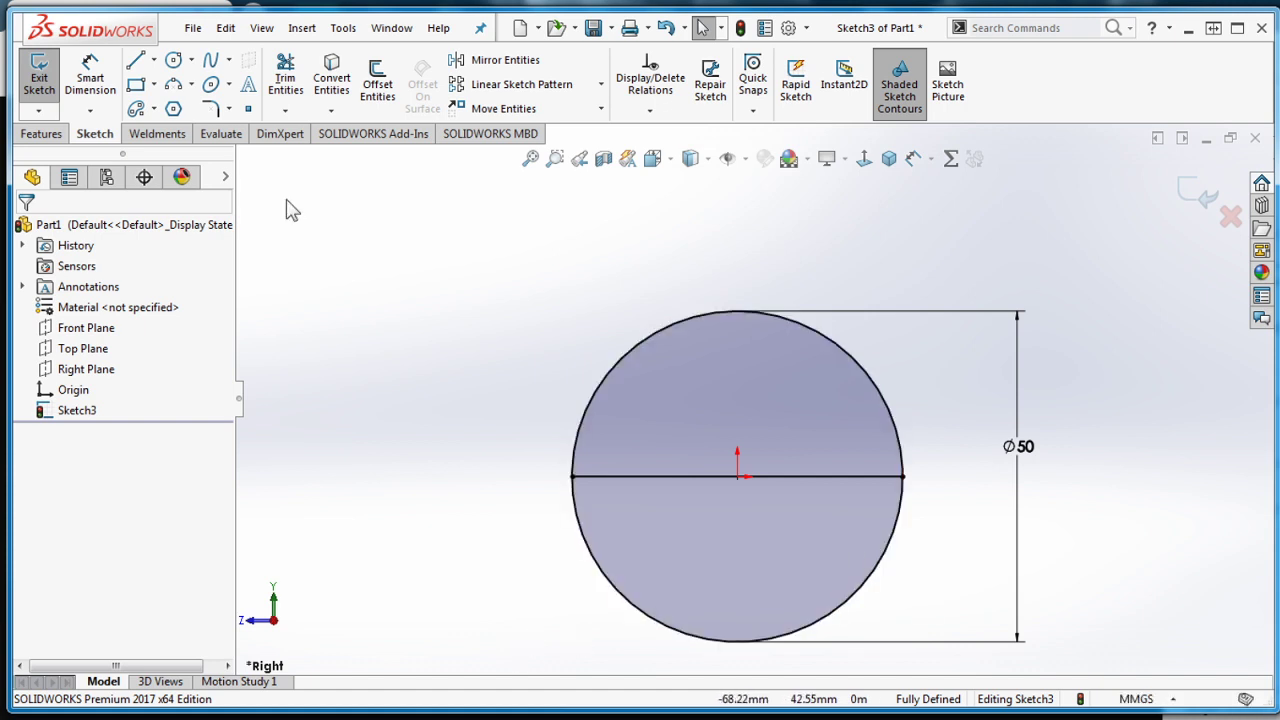
click(285, 80)
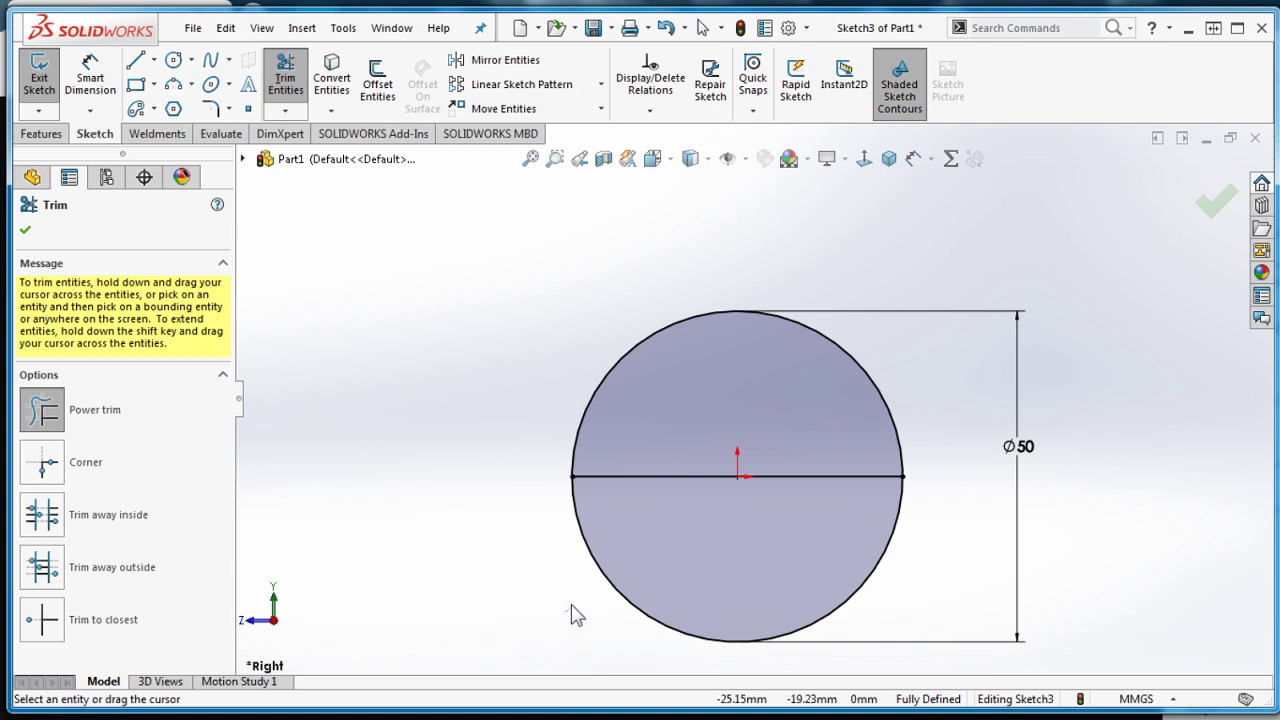
Power-trim away the circle's lower arc, leaving a semicircle closed by the line
mouse_move(581, 571)
mouse_down()
mouse_move(515, 567)
mouse_move(519, 592)
mouse_move(533, 593)
mouse_move(531, 556)
mouse_up()
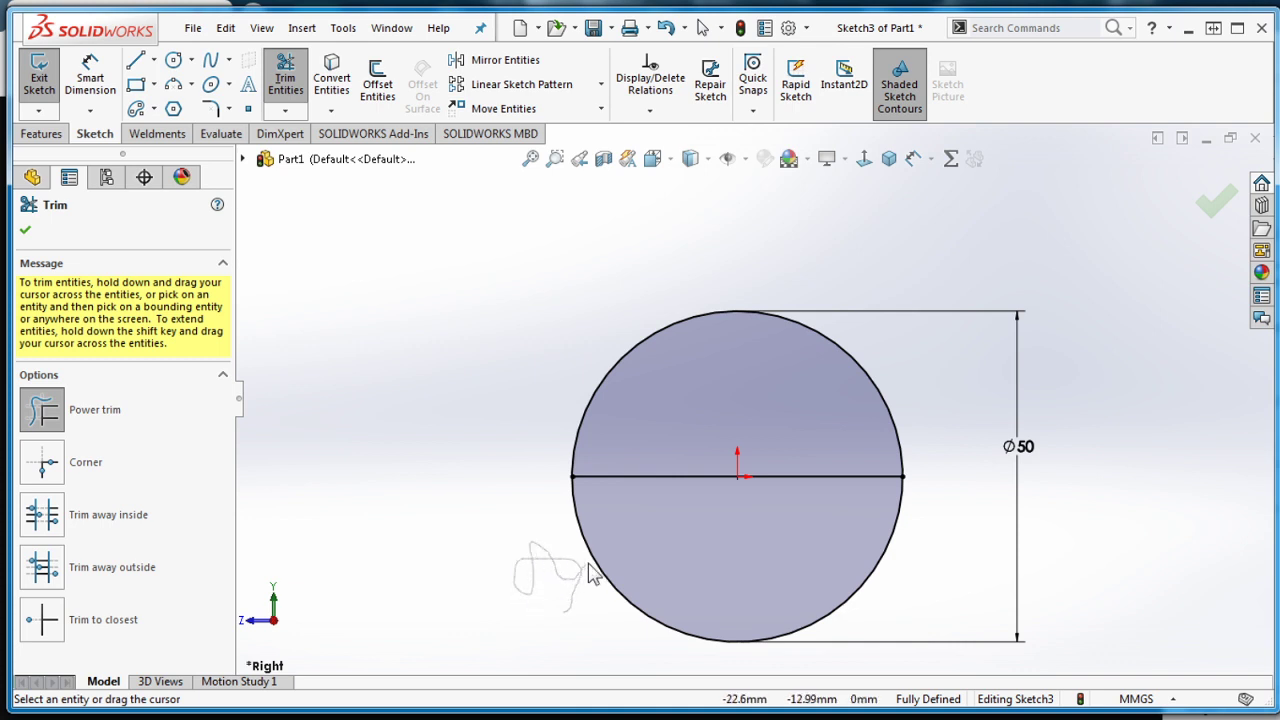
drag(594, 568, 694, 549)
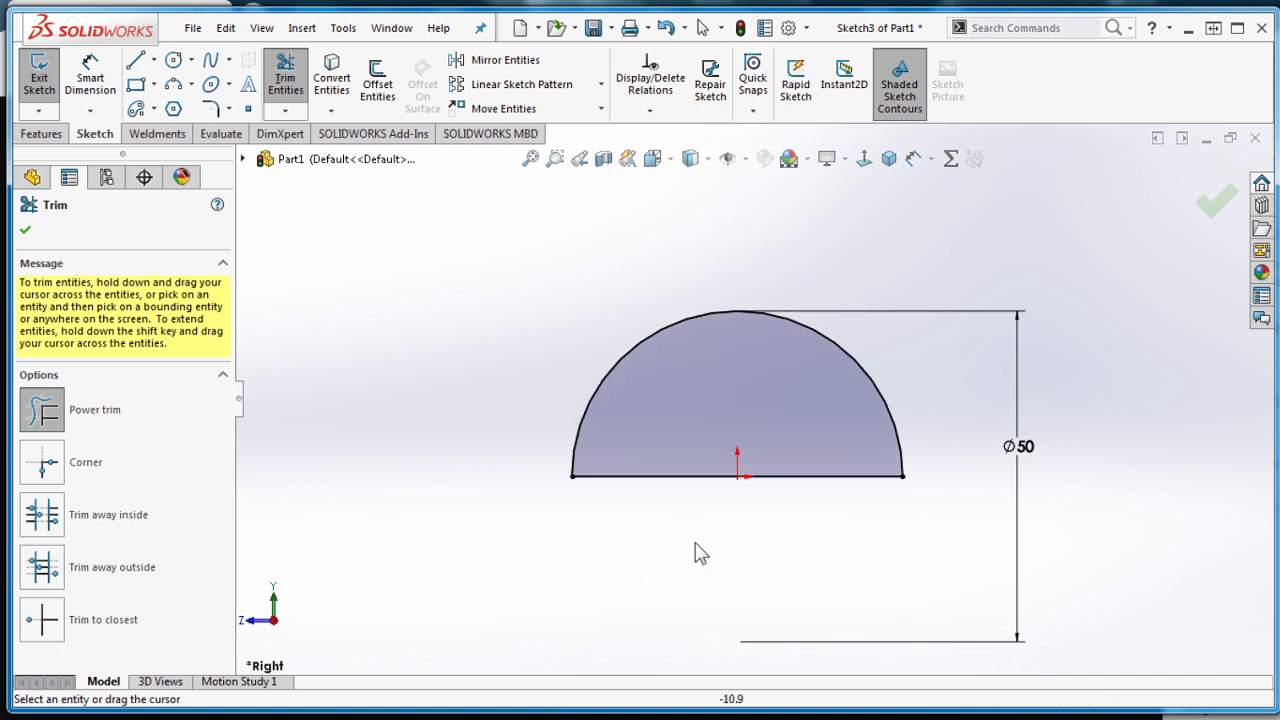
click(25, 230)
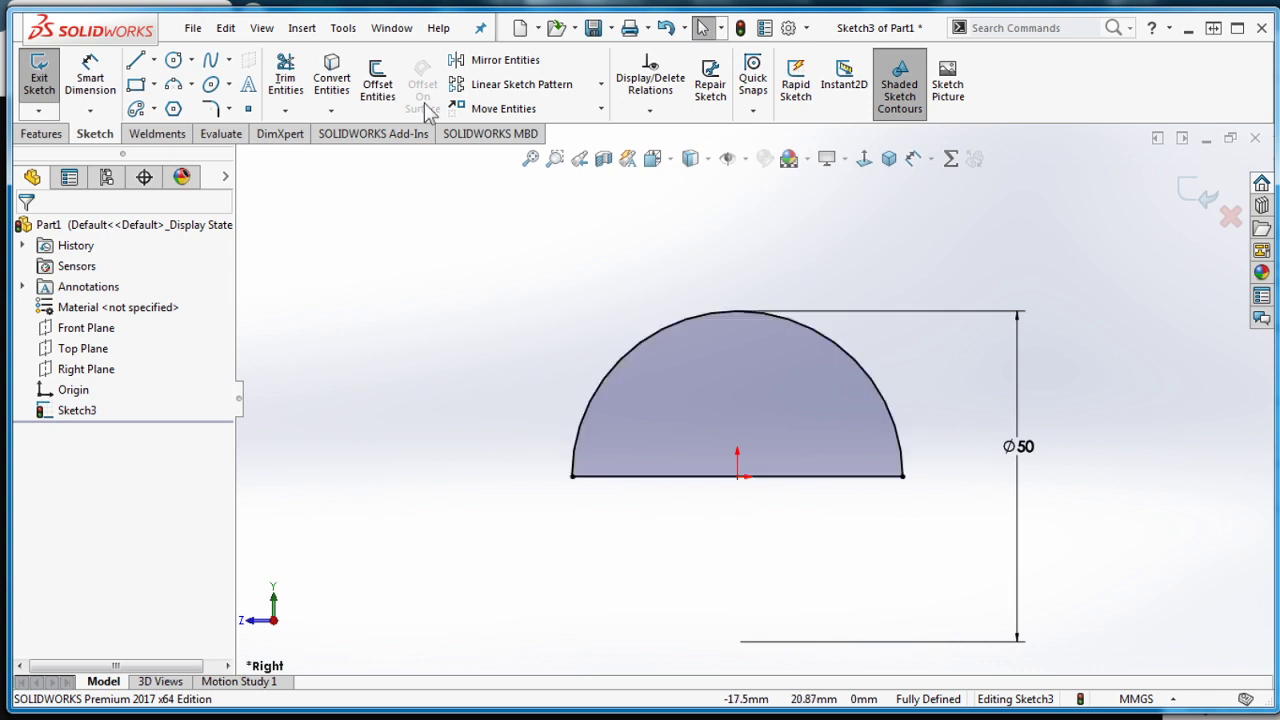
Revolve the semicircle 360° about the diameter line into a Ø50 sphere
click(40, 136)
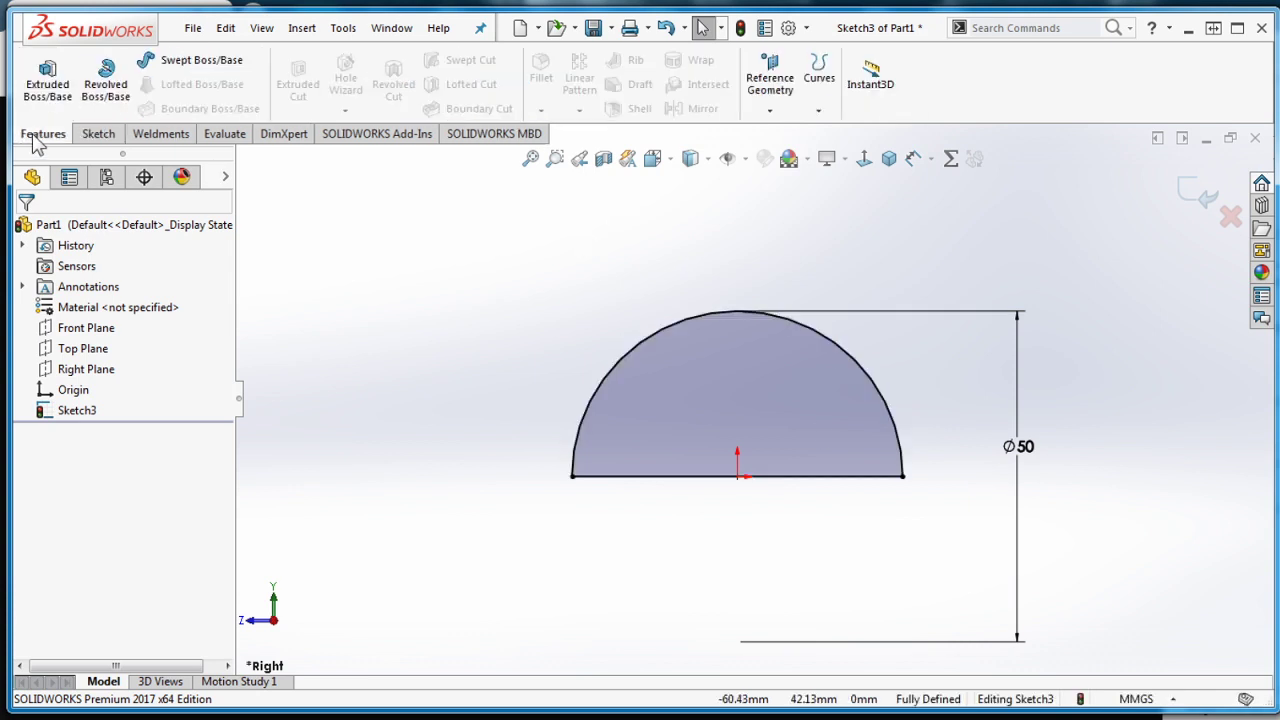
click(105, 84)
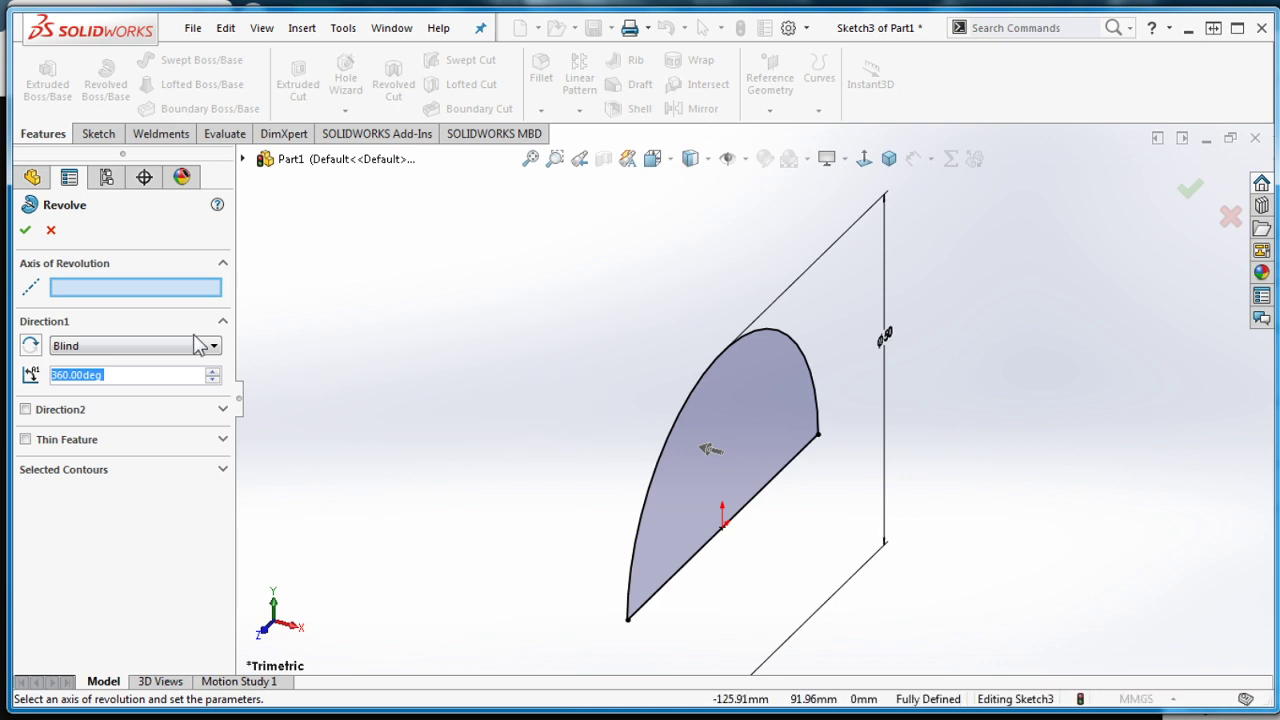
click(767, 492)
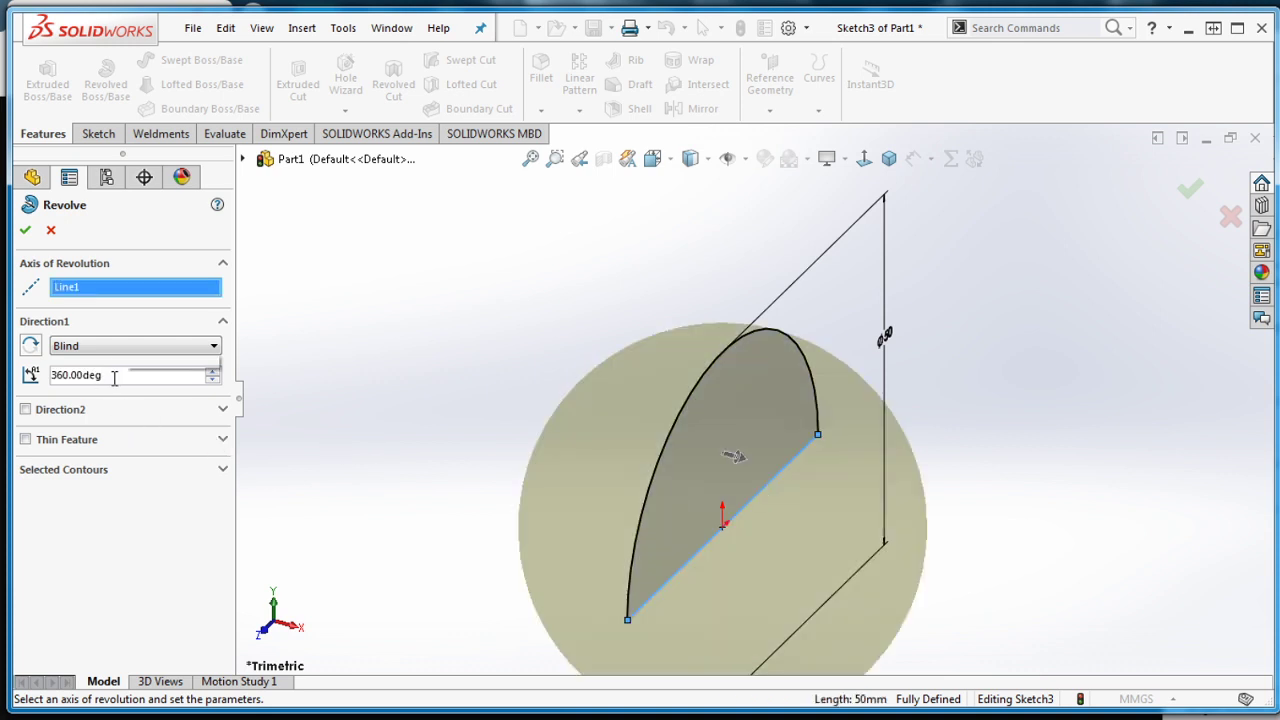
click(25, 230)
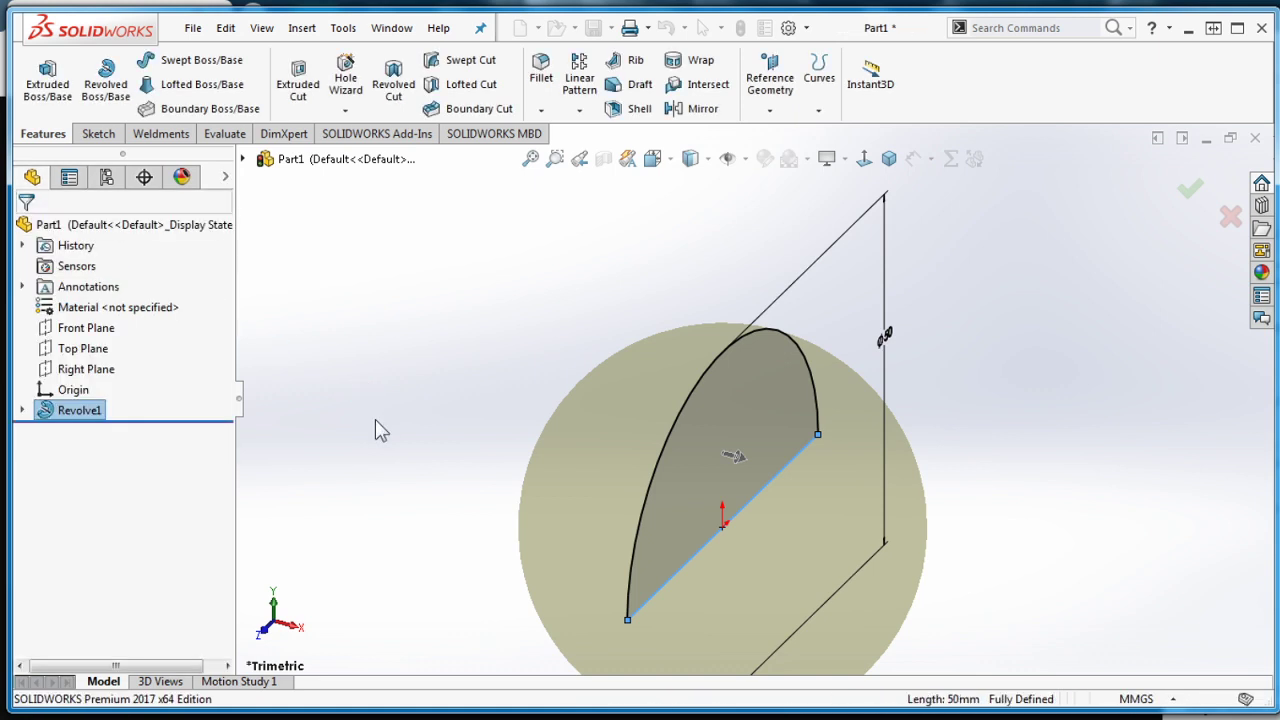
middle_drag(500, 453, 478, 484)
scroll(657, 529, up, 3)
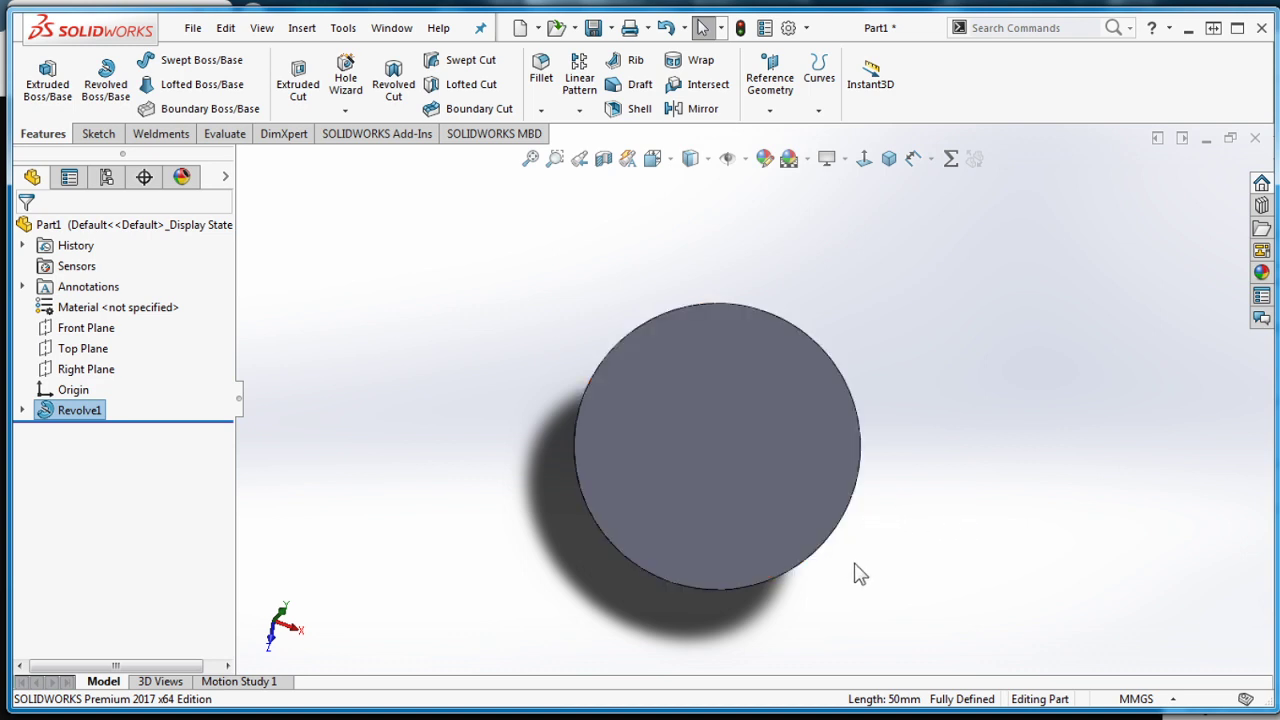
middle_drag(857, 571, 655, 506)
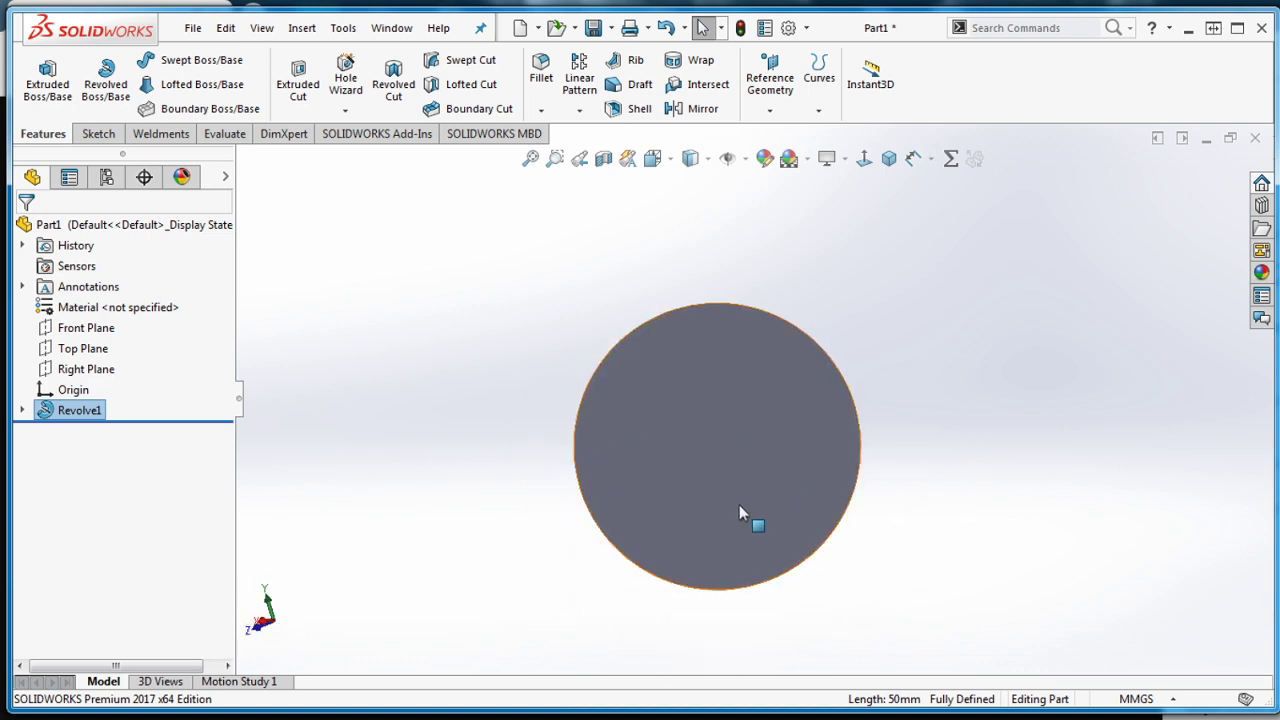
mouse_move(708, 437)
middle_down()
mouse_move(594, 391)
mouse_move(737, 477)
mouse_move(651, 403)
mouse_move(737, 400)
mouse_move(734, 449)
mouse_move(728, 430)
middle_up()
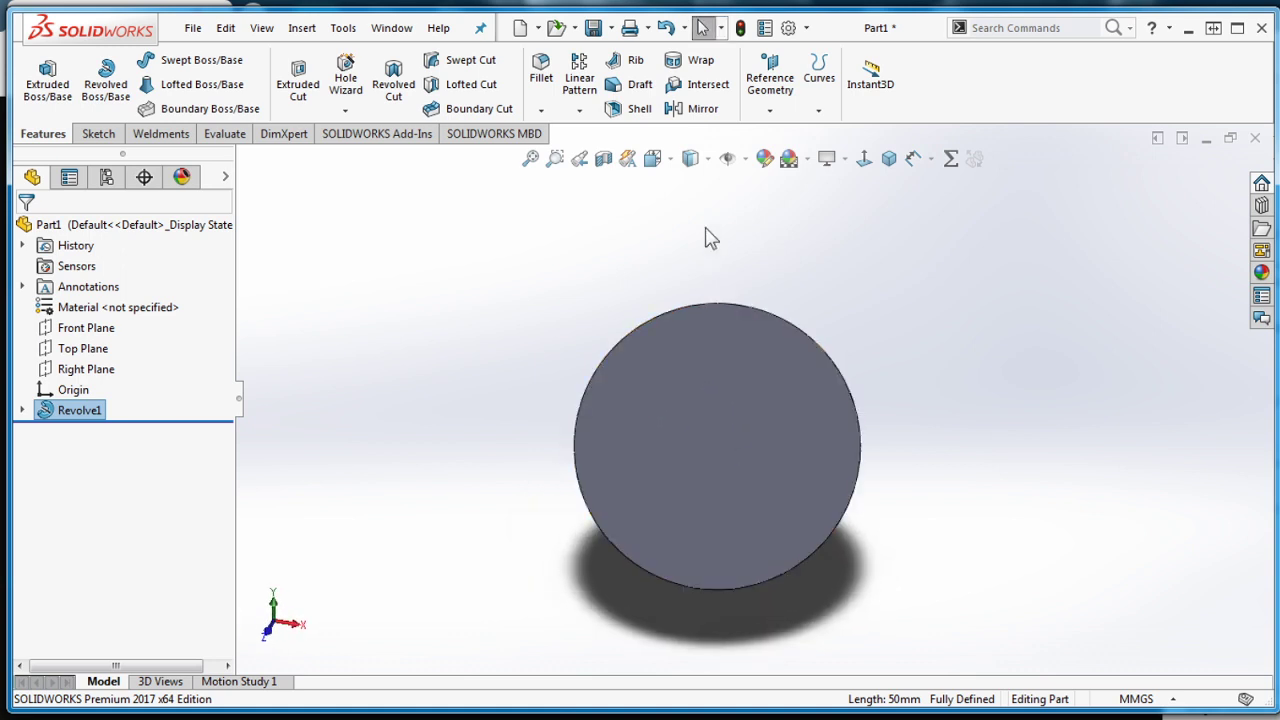
Preview checker texture, olive yellow, light green and light khaki on the sphere, then keep grey
click(764, 160)
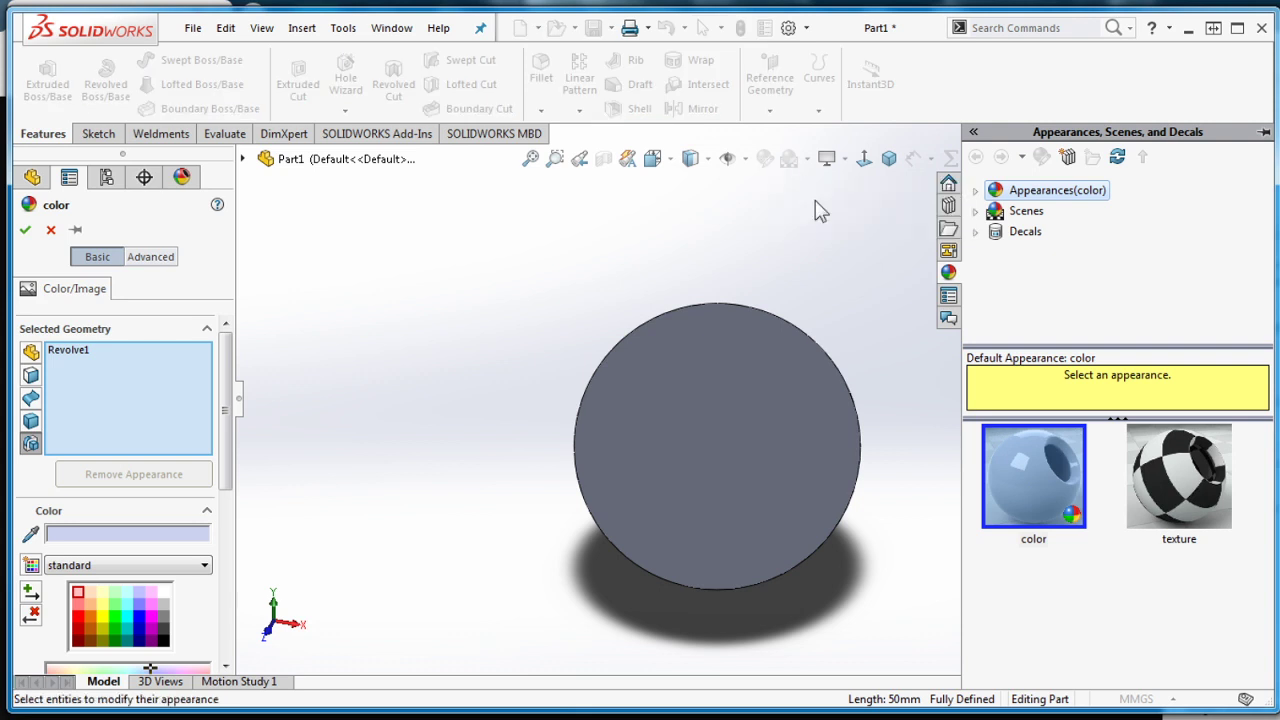
click(1196, 474)
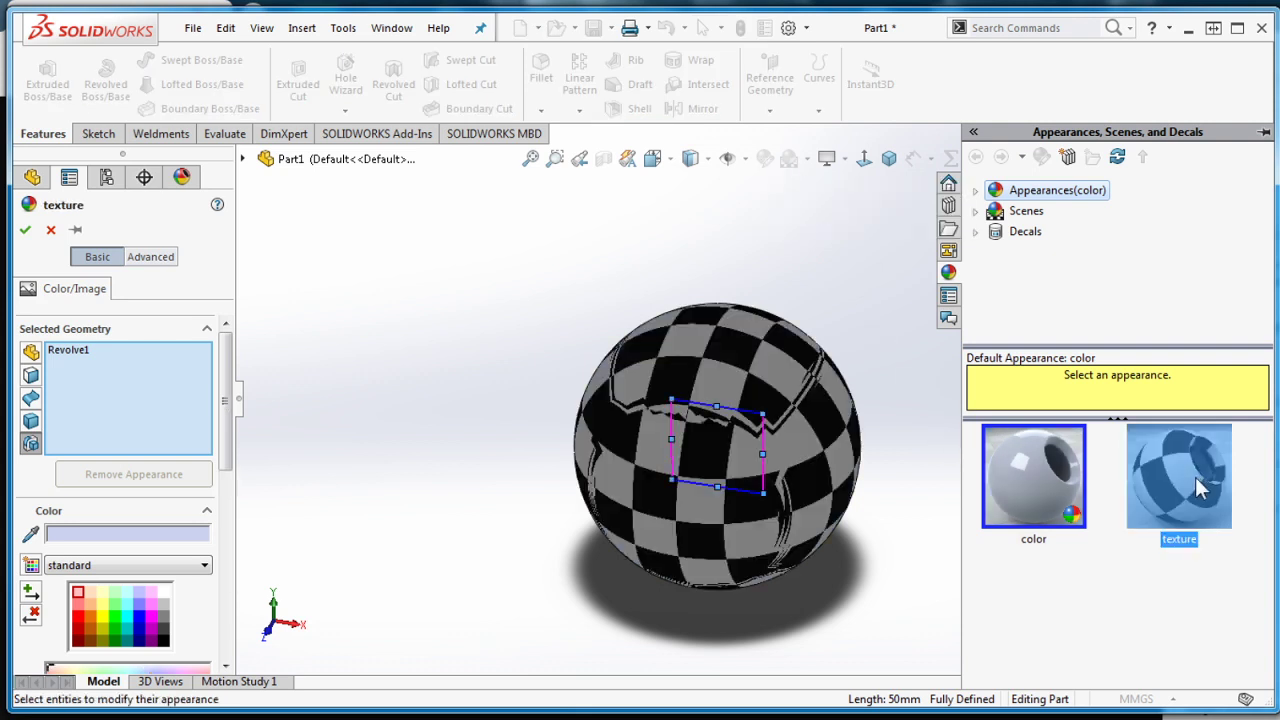
click(1071, 489)
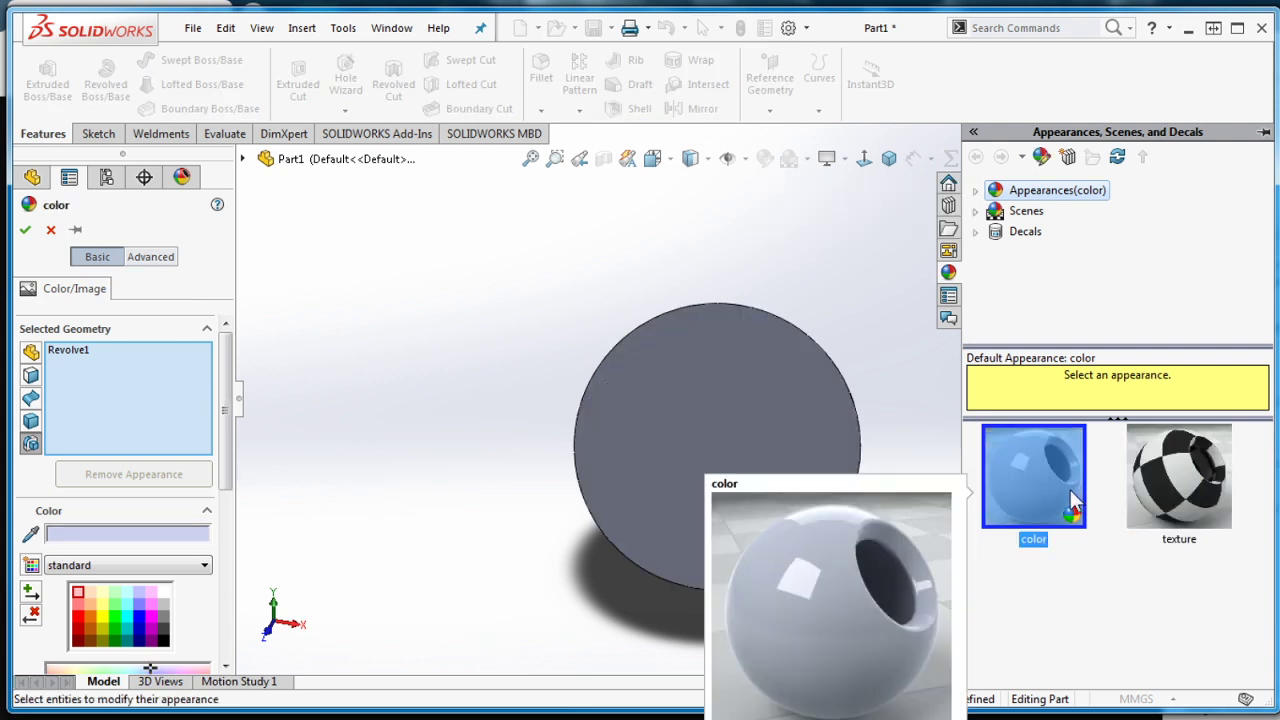
click(102, 617)
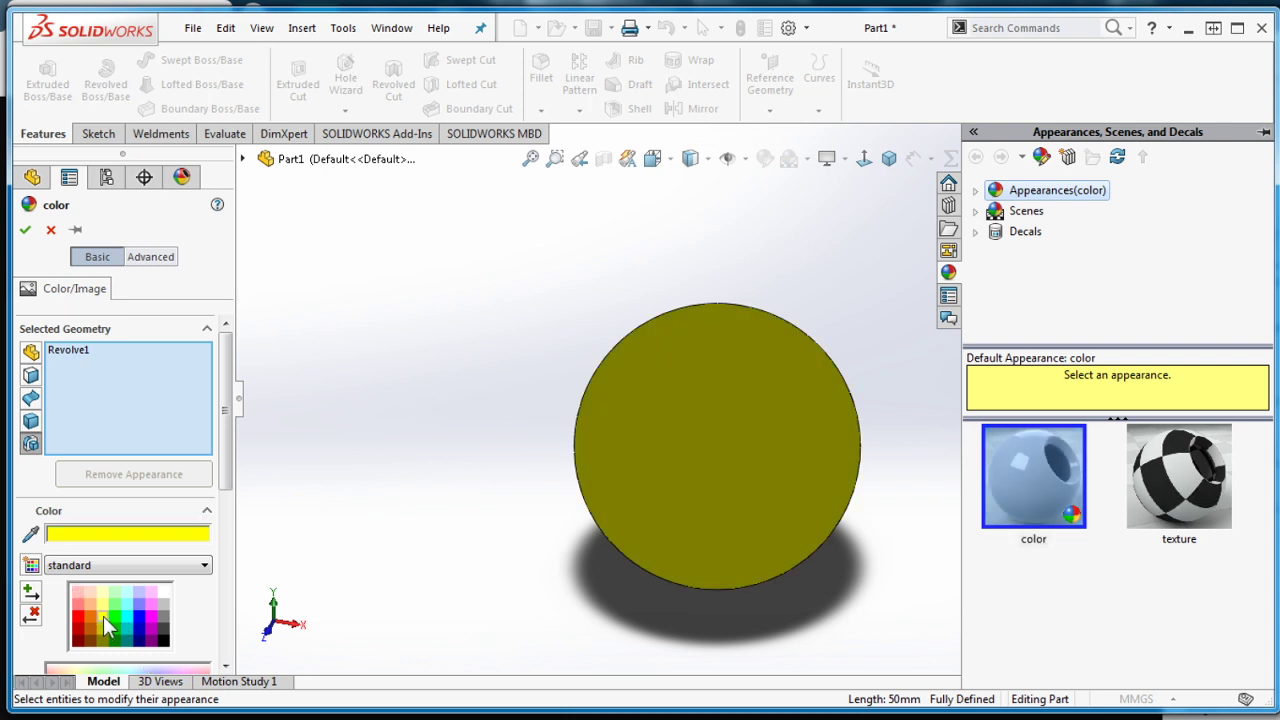
click(114, 593)
click(102, 593)
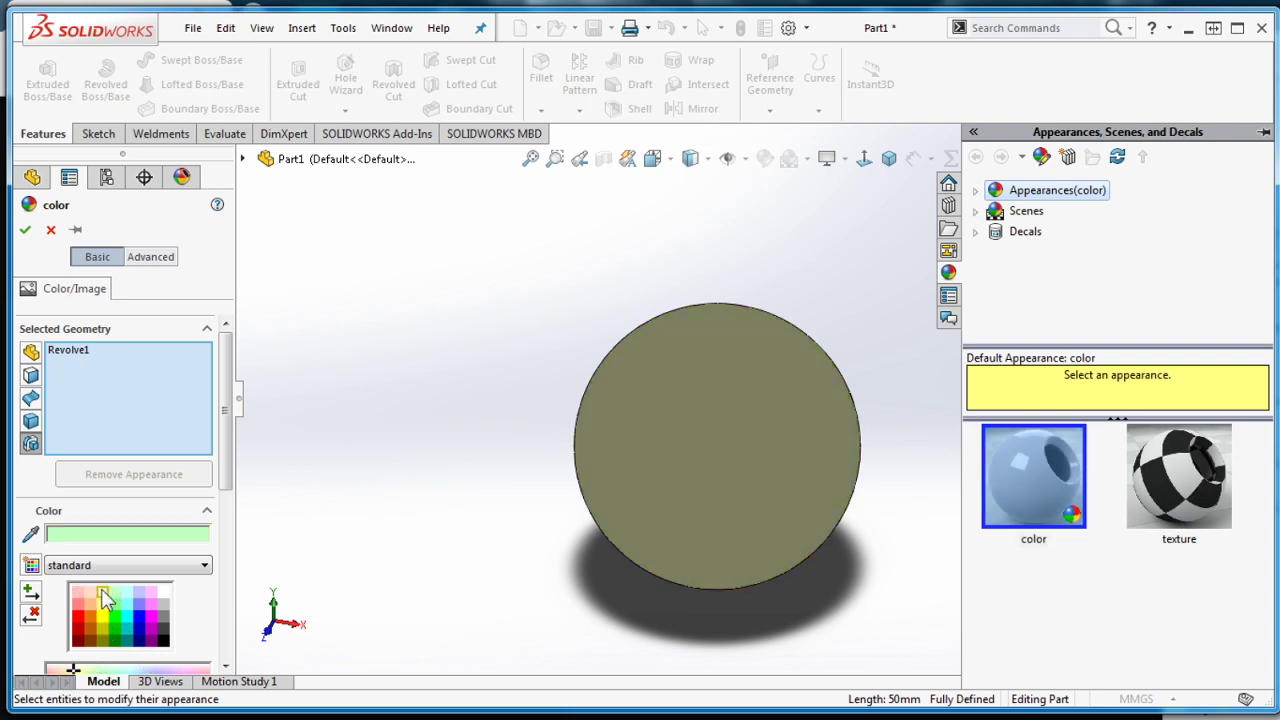
click(1172, 462)
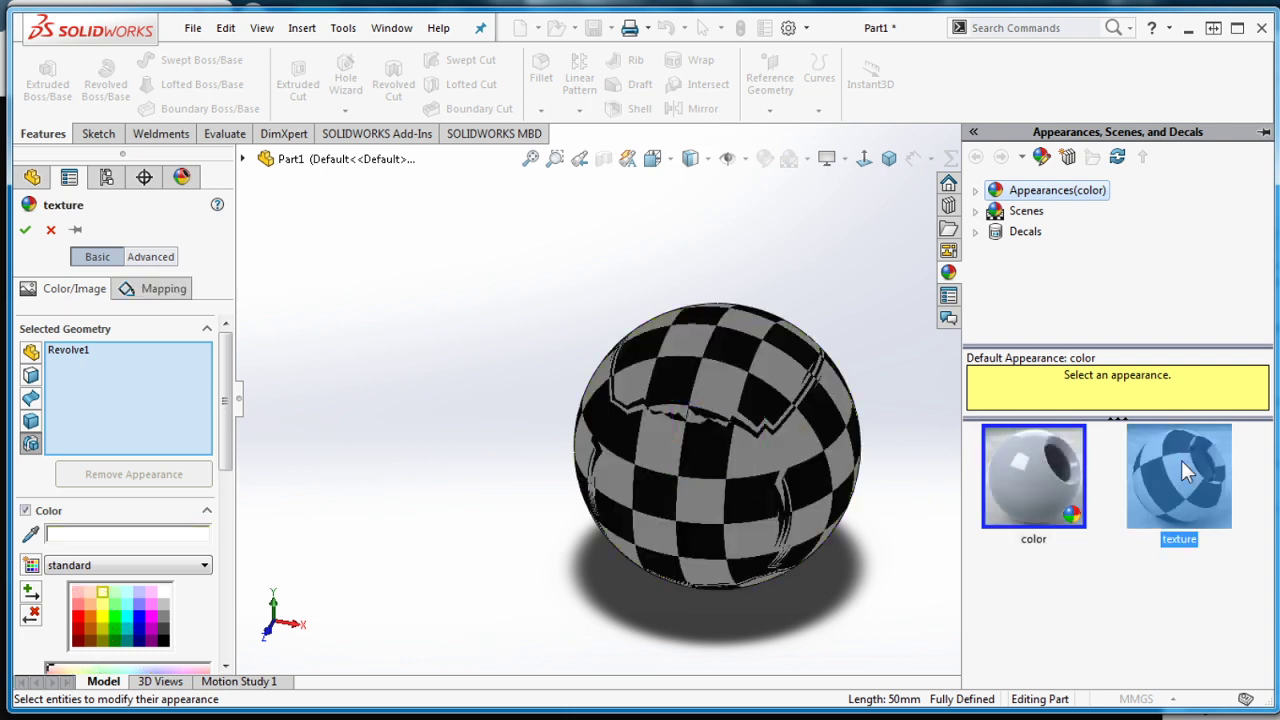
click(1034, 490)
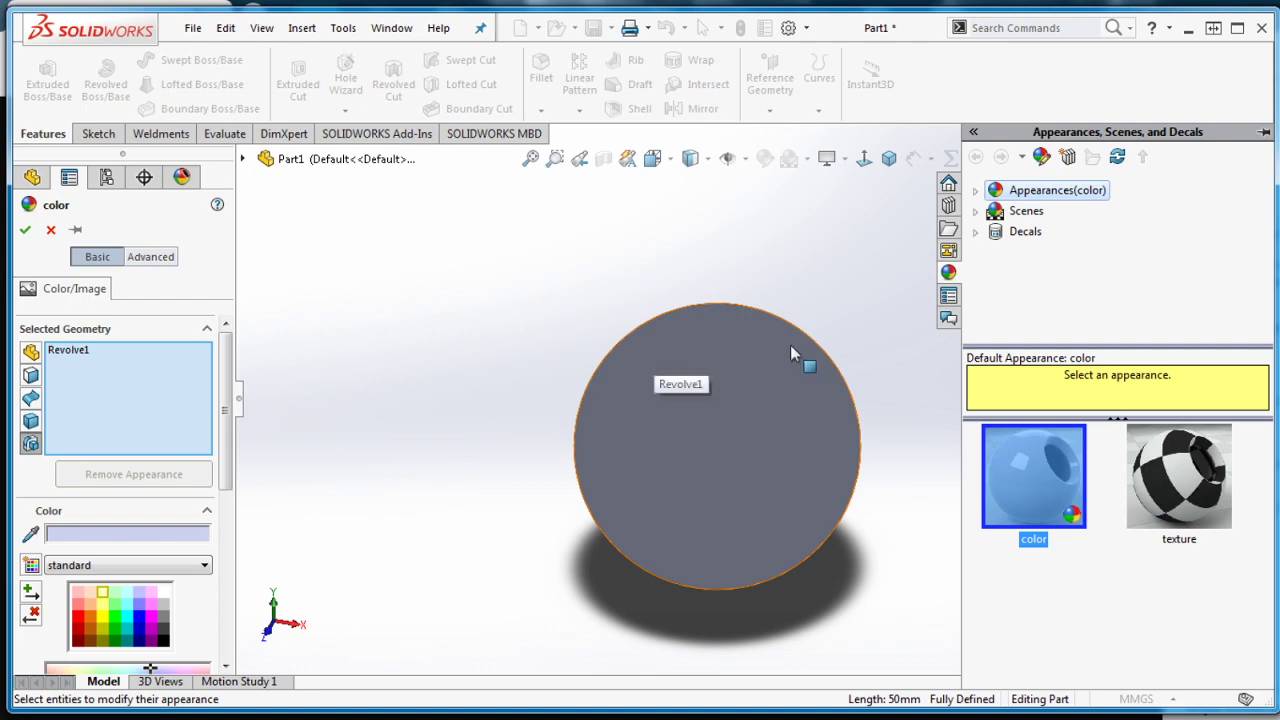
click(25, 230)
click(479, 384)
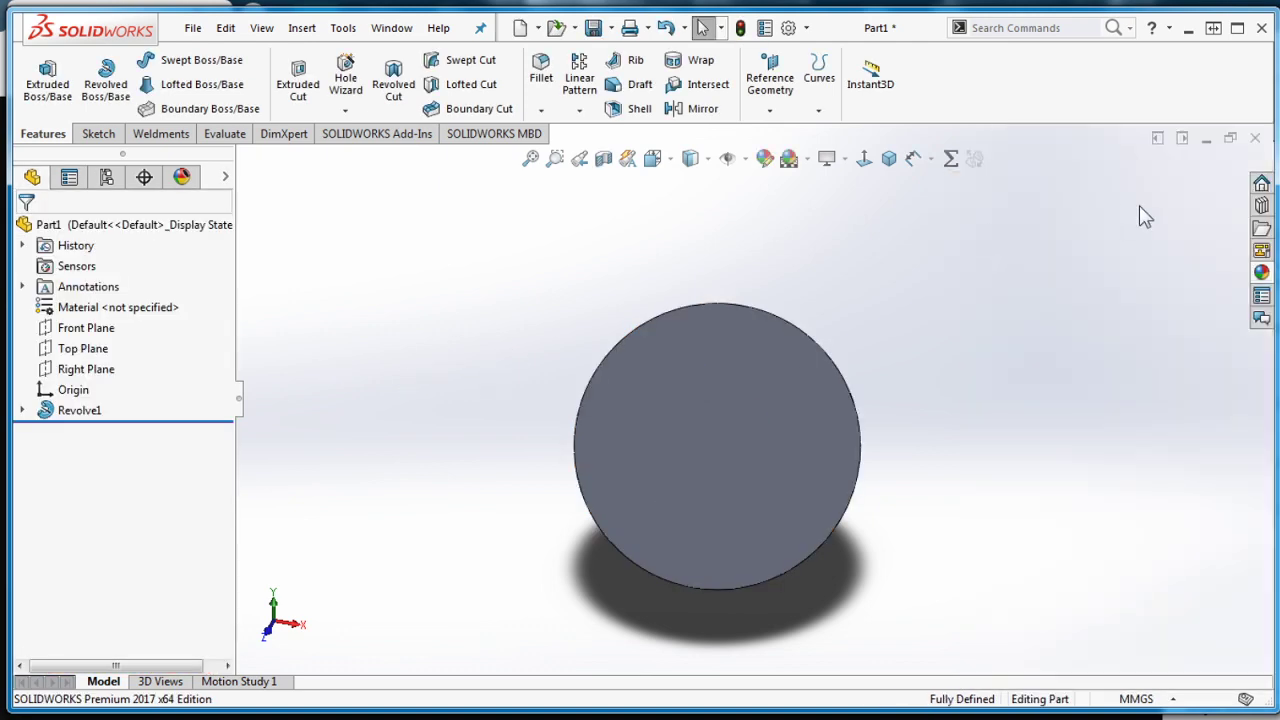
middle_drag(988, 326, 686, 464)
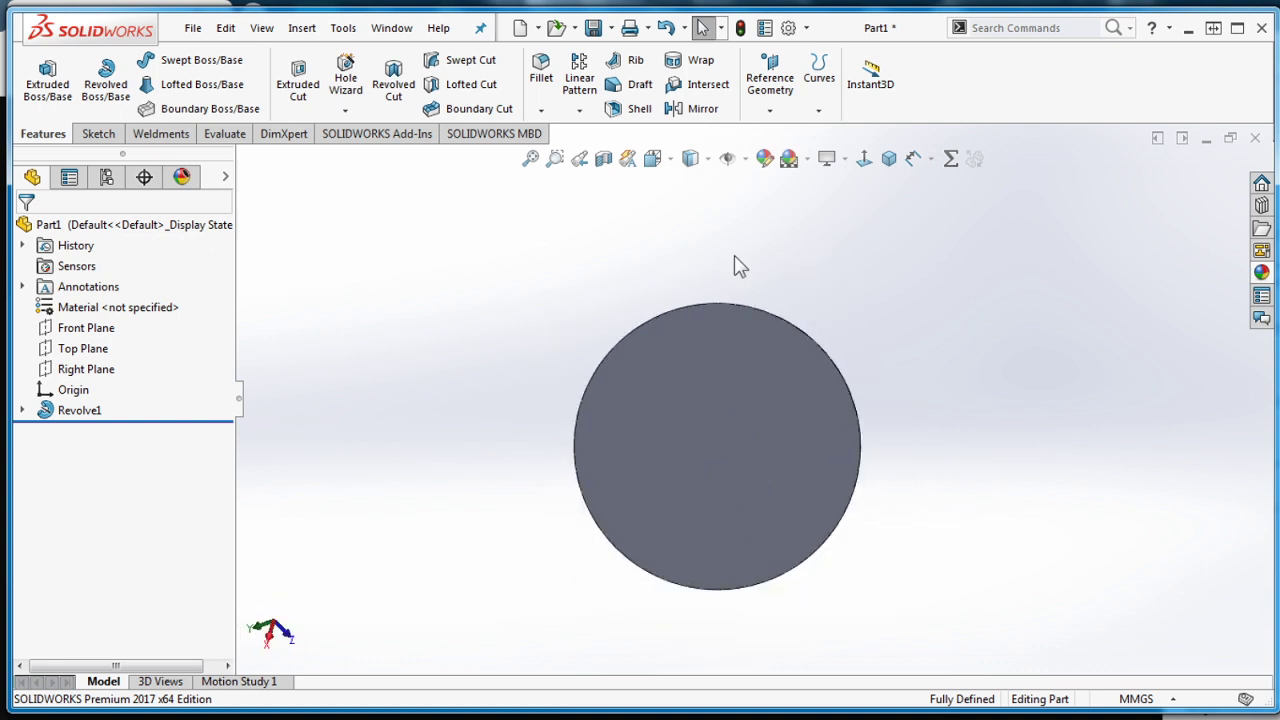